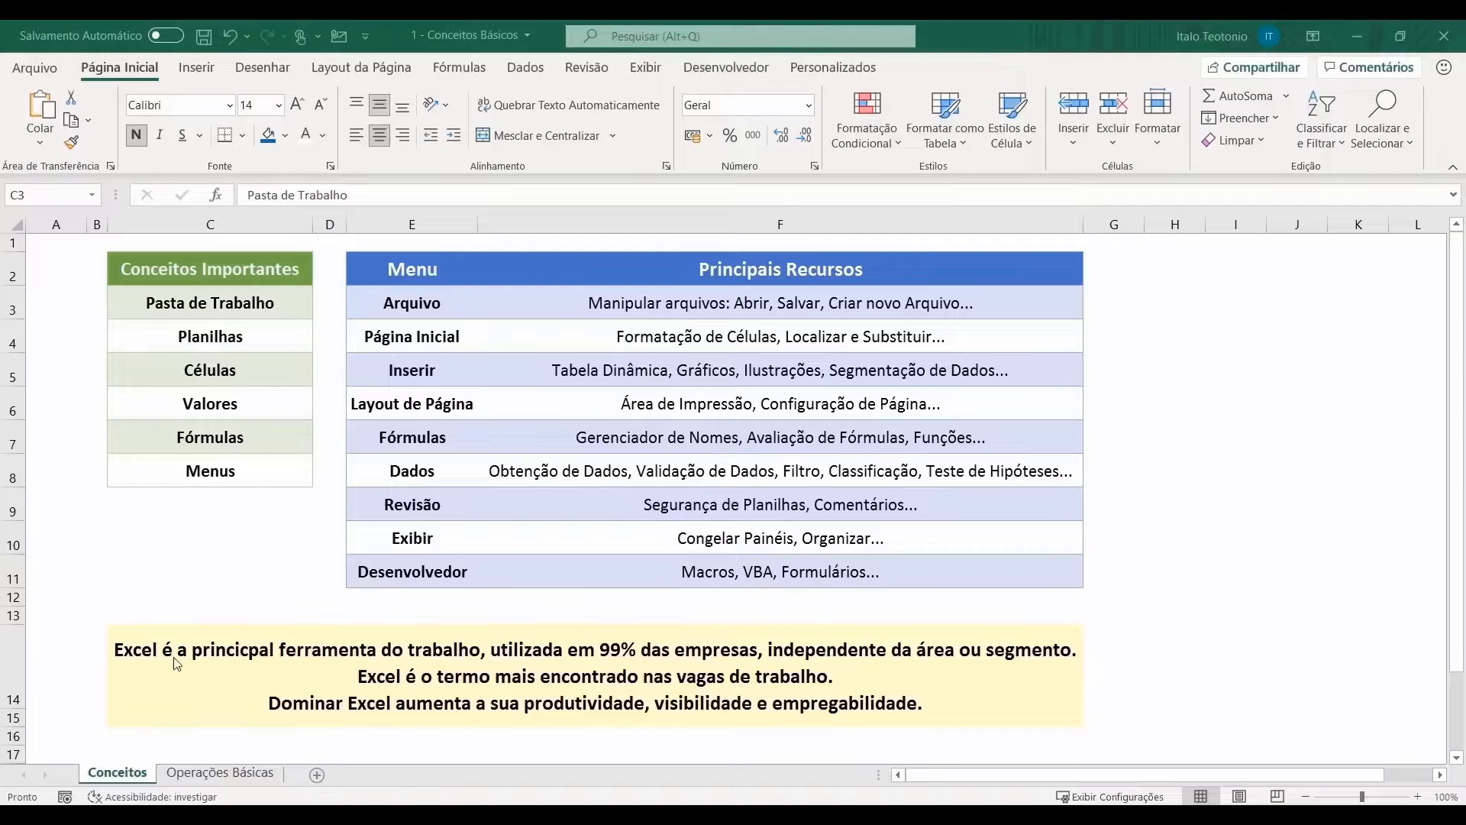
# Step: Switch between Conceitos and Operações Básicas, then add a Planilha5 sheet and delete it
pyautogui.click(183, 304)
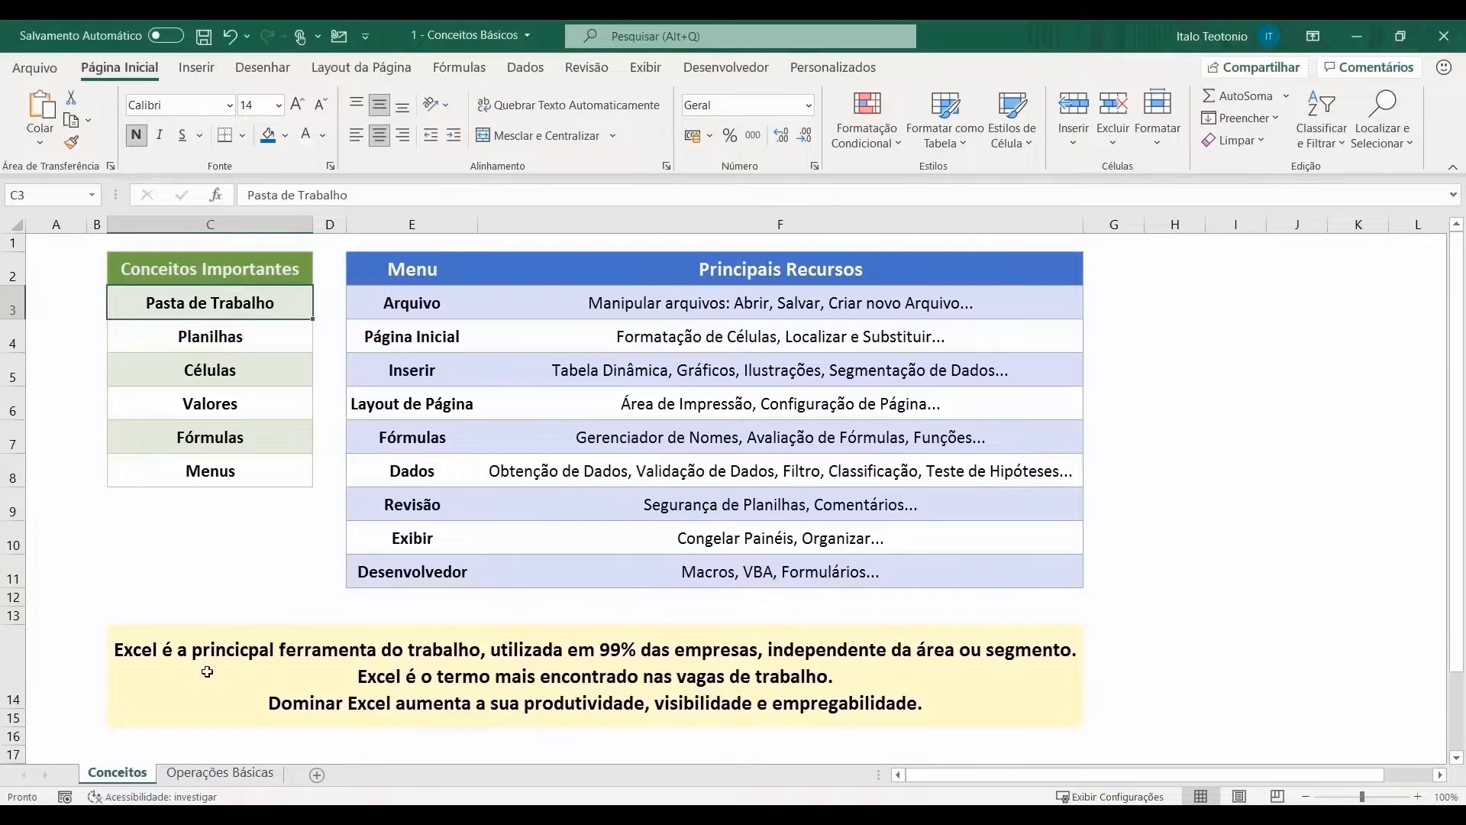
pyautogui.click(220, 773)
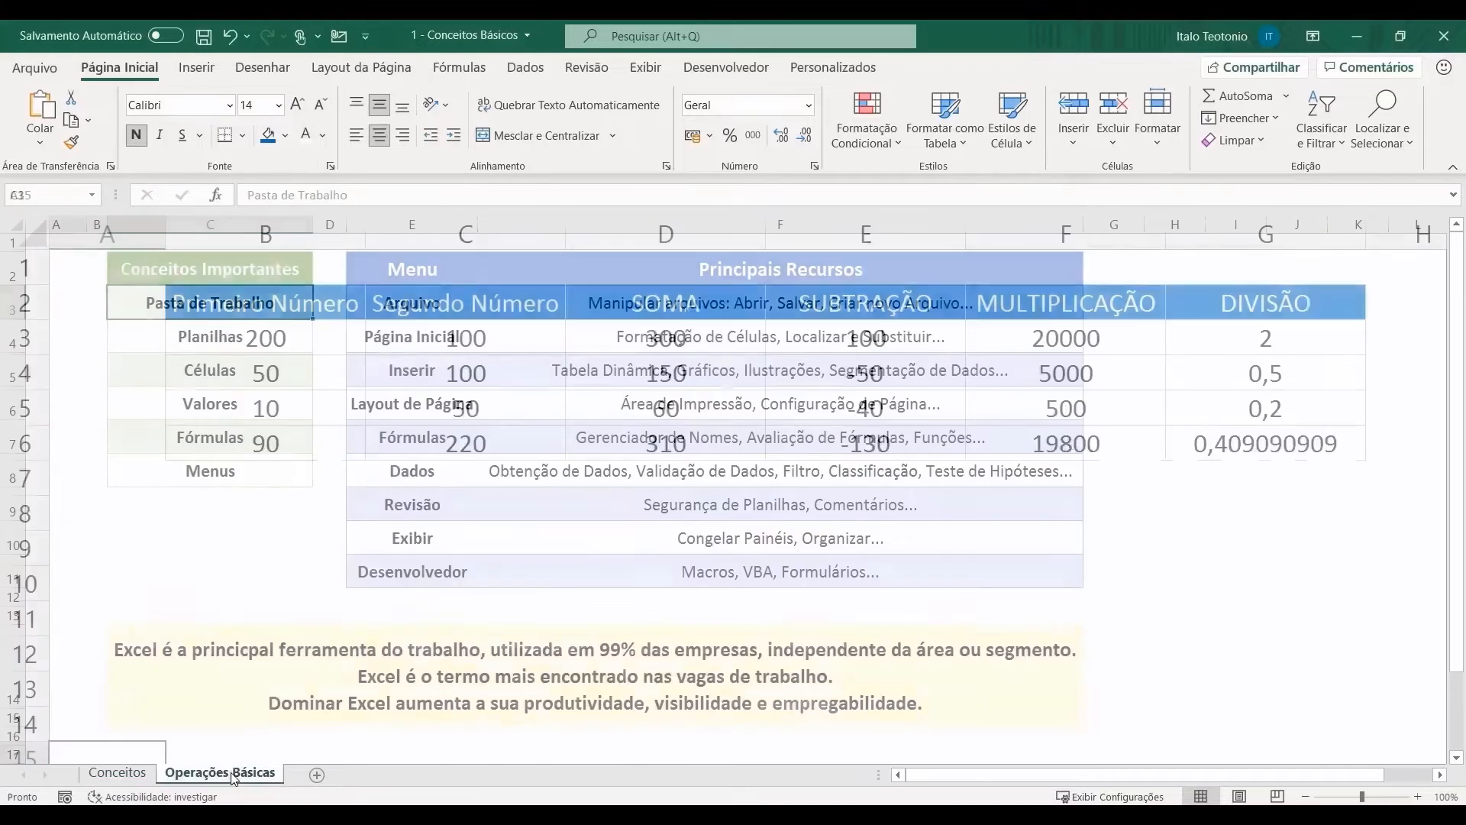
pyautogui.click(140, 776)
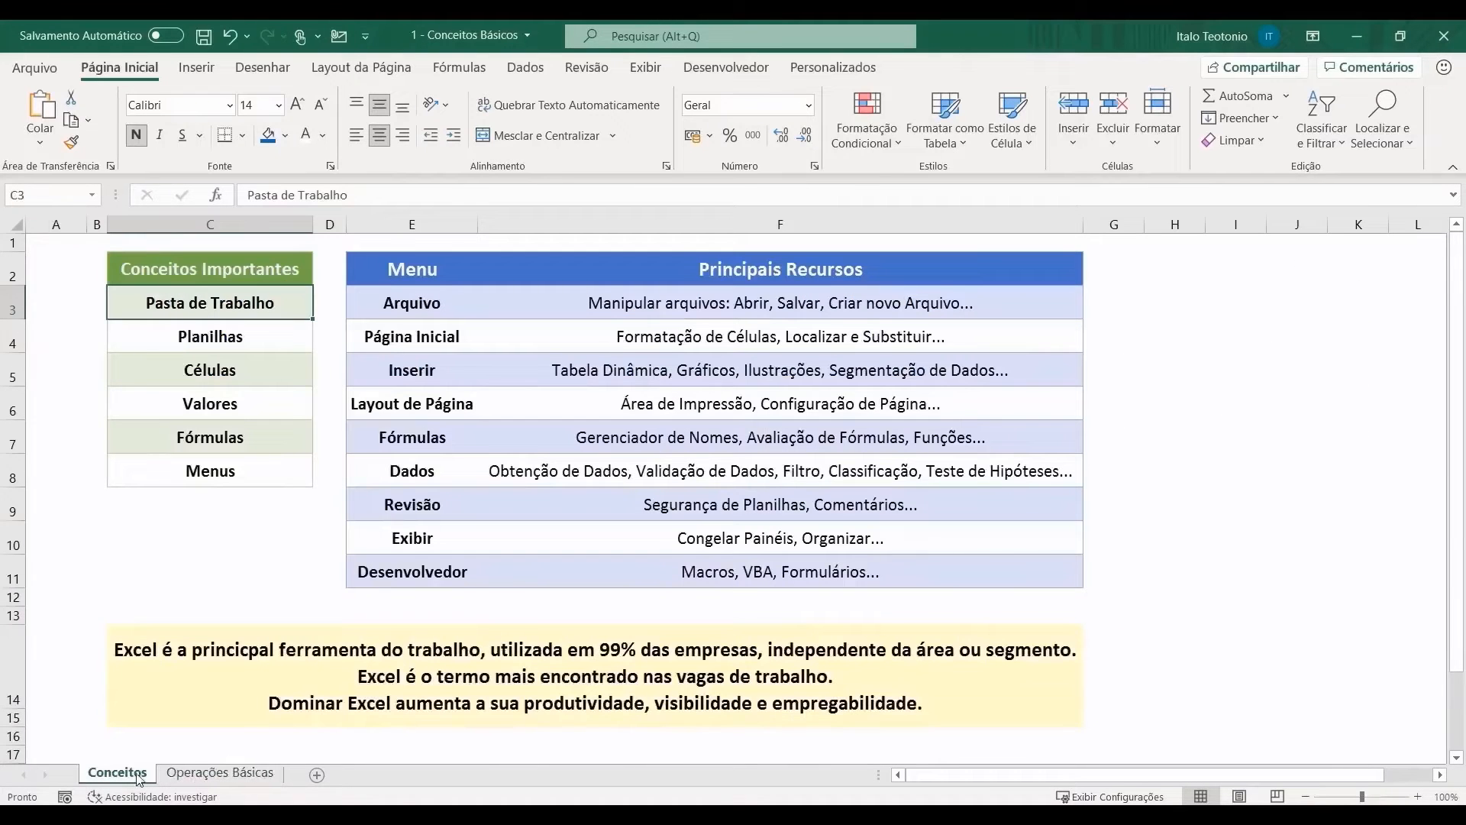
pyautogui.click(218, 773)
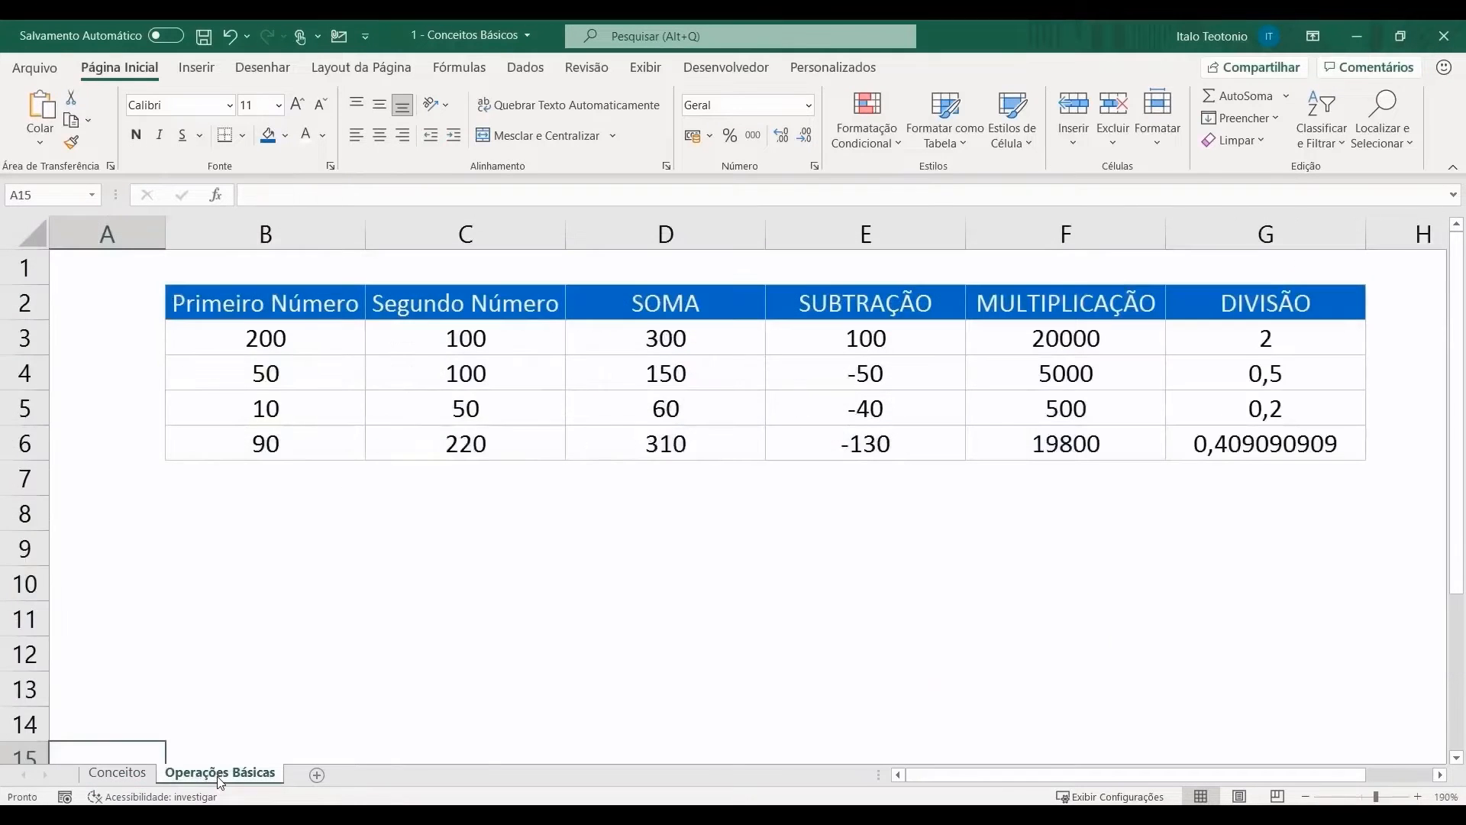
pyautogui.click(317, 774)
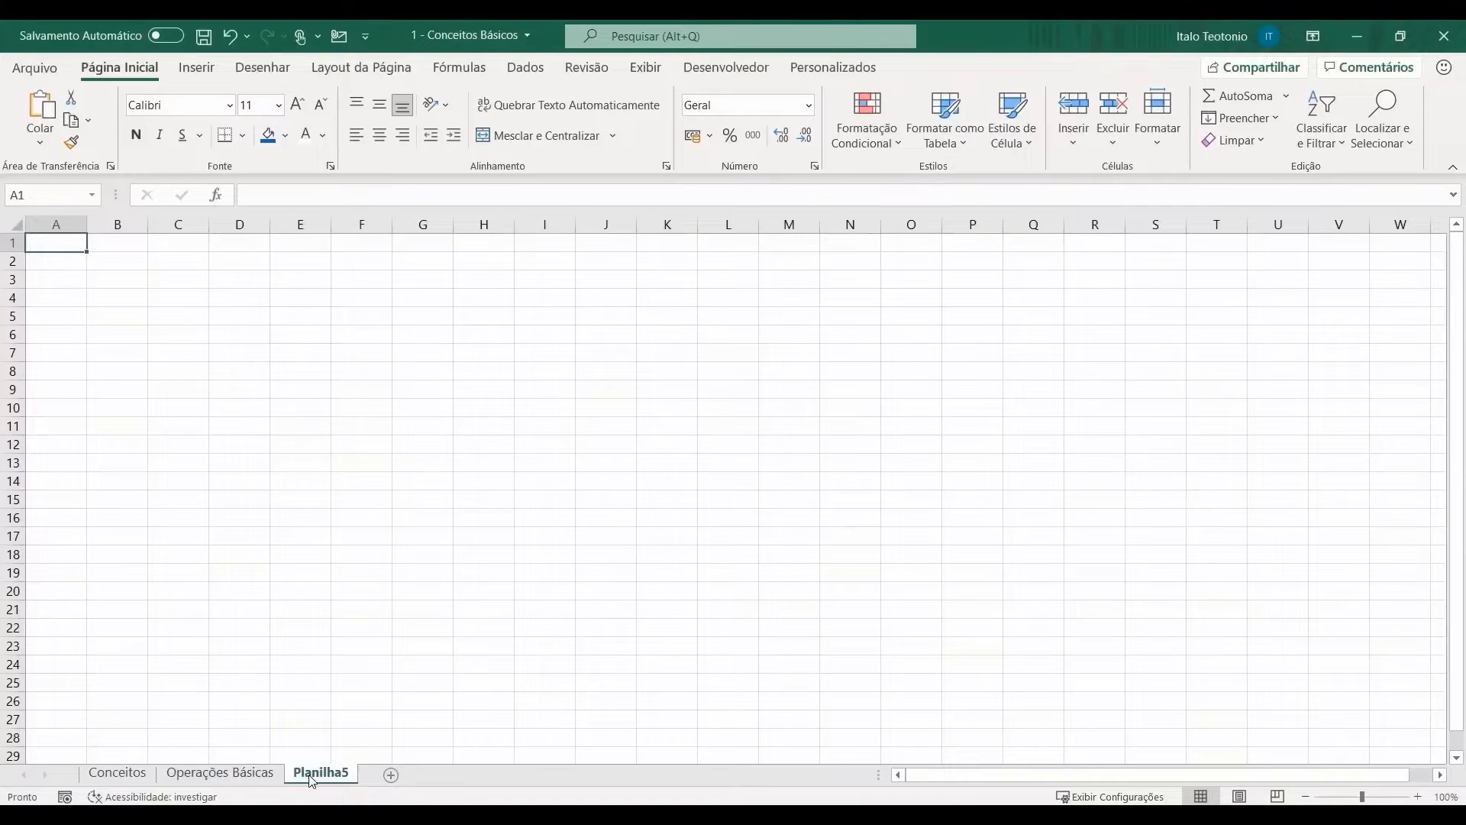
pyautogui.rightClick(313, 775)
pyautogui.click(422, 545)
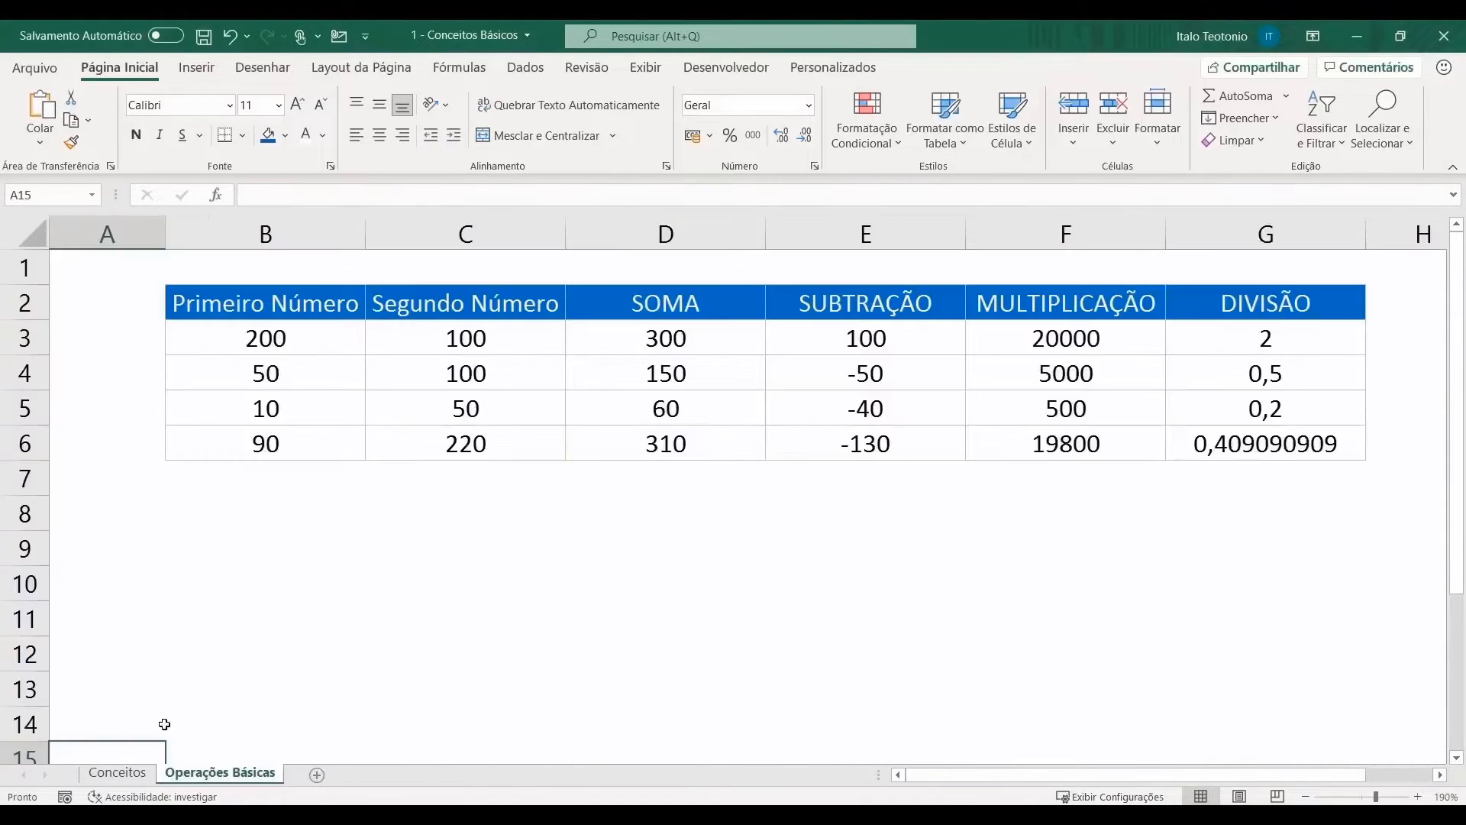
pyautogui.click(117, 773)
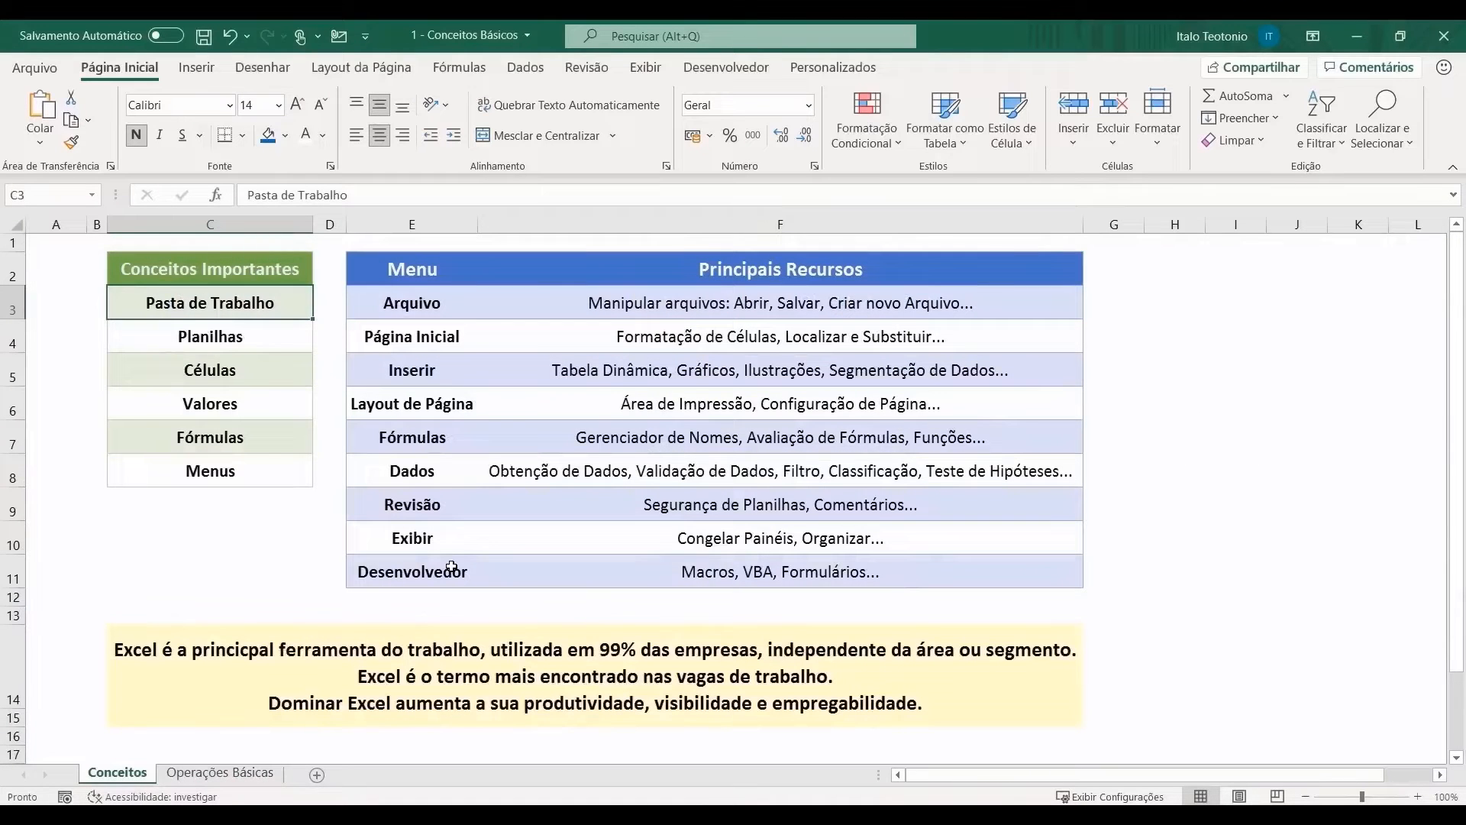
# Step: Insert a new blank sheet and select cells B2, C4, E4, F2 and G2
pyautogui.click(317, 776)
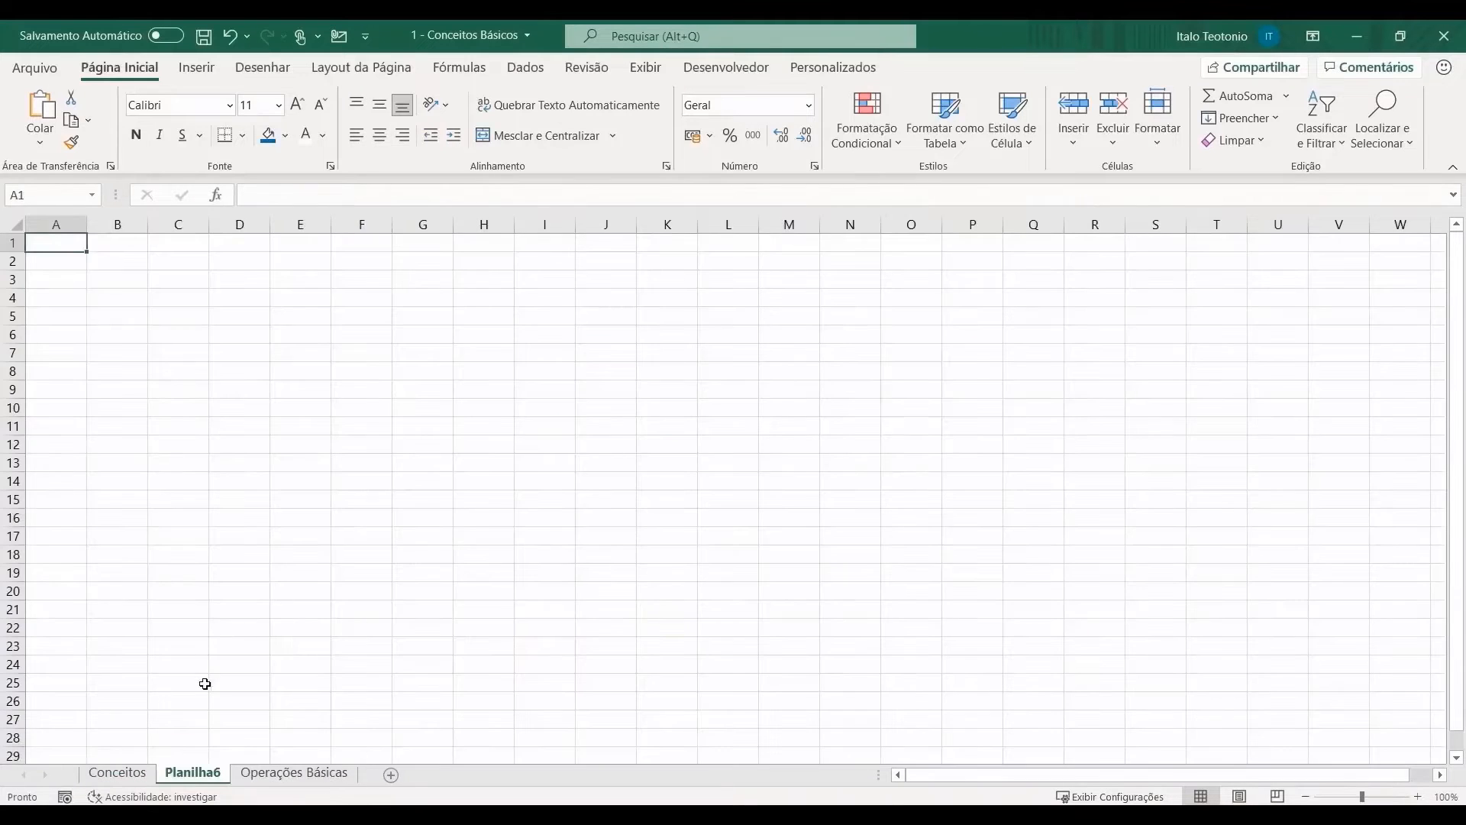
pyautogui.keyDown('ctrl'); pyautogui.scroll(5, 152, 320); pyautogui.keyUp('ctrl')
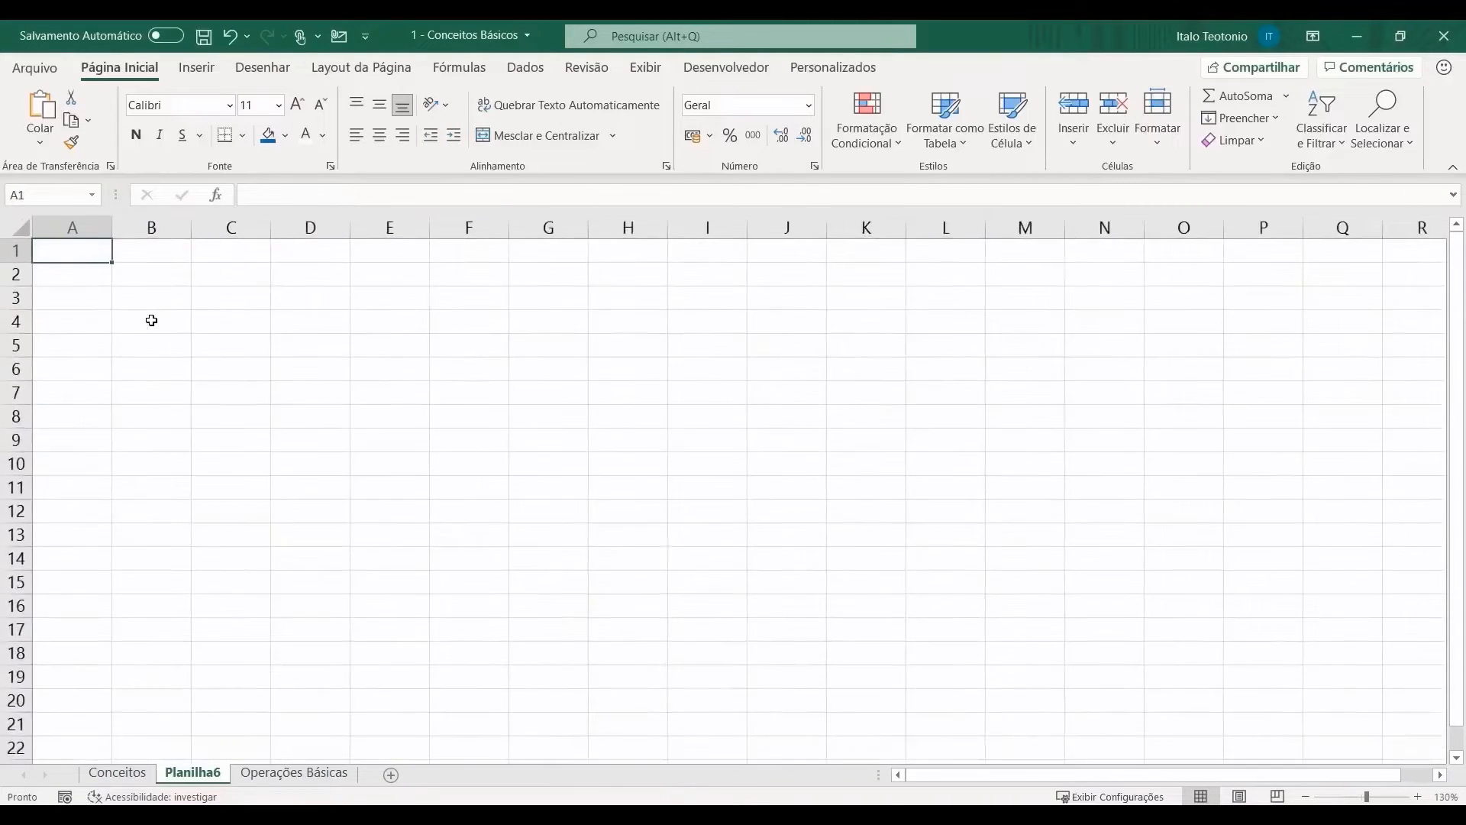
pyautogui.click(174, 308)
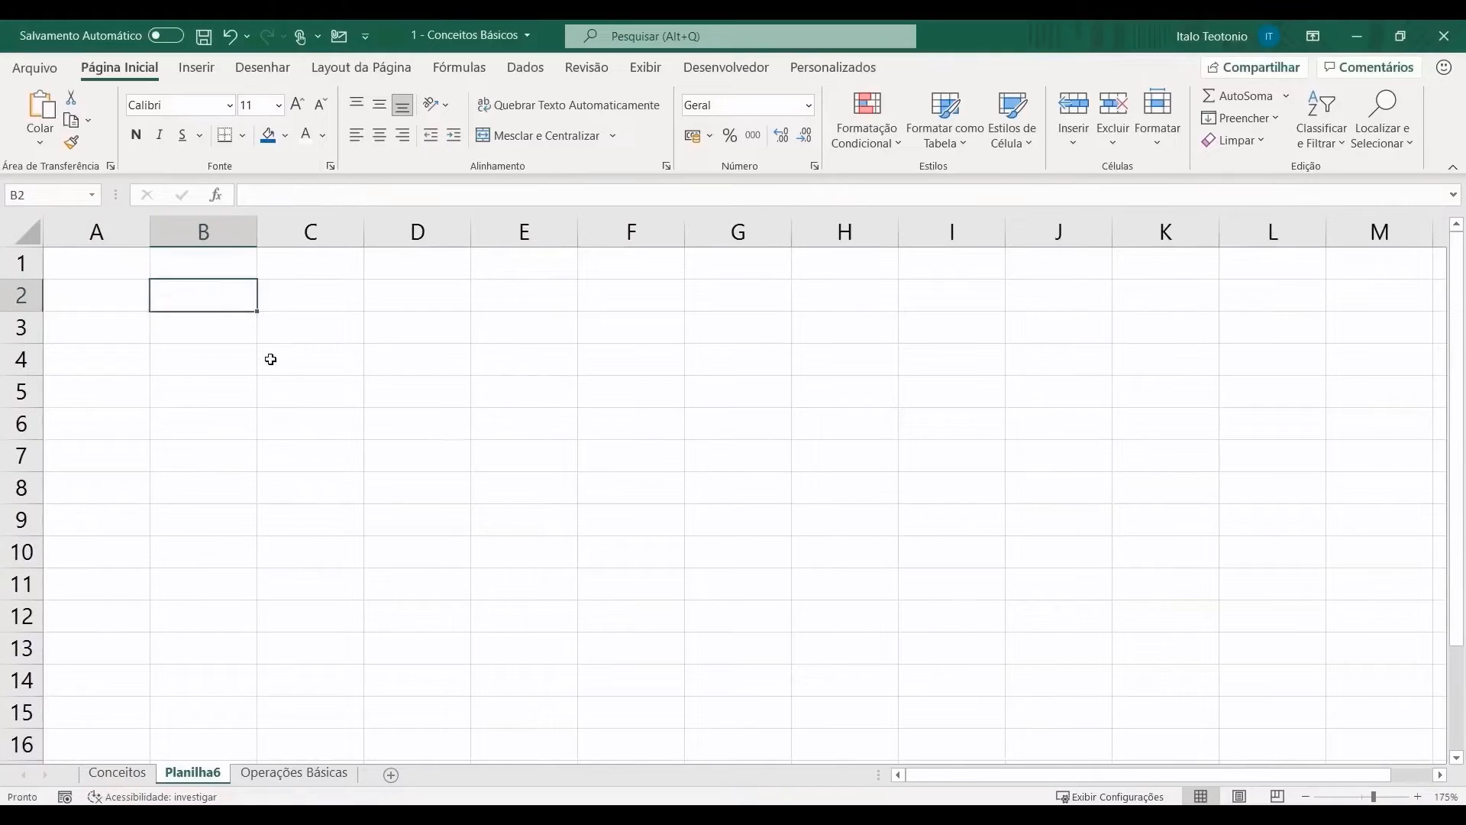
pyautogui.click(272, 360)
pyautogui.click(491, 360)
pyautogui.click(671, 300)
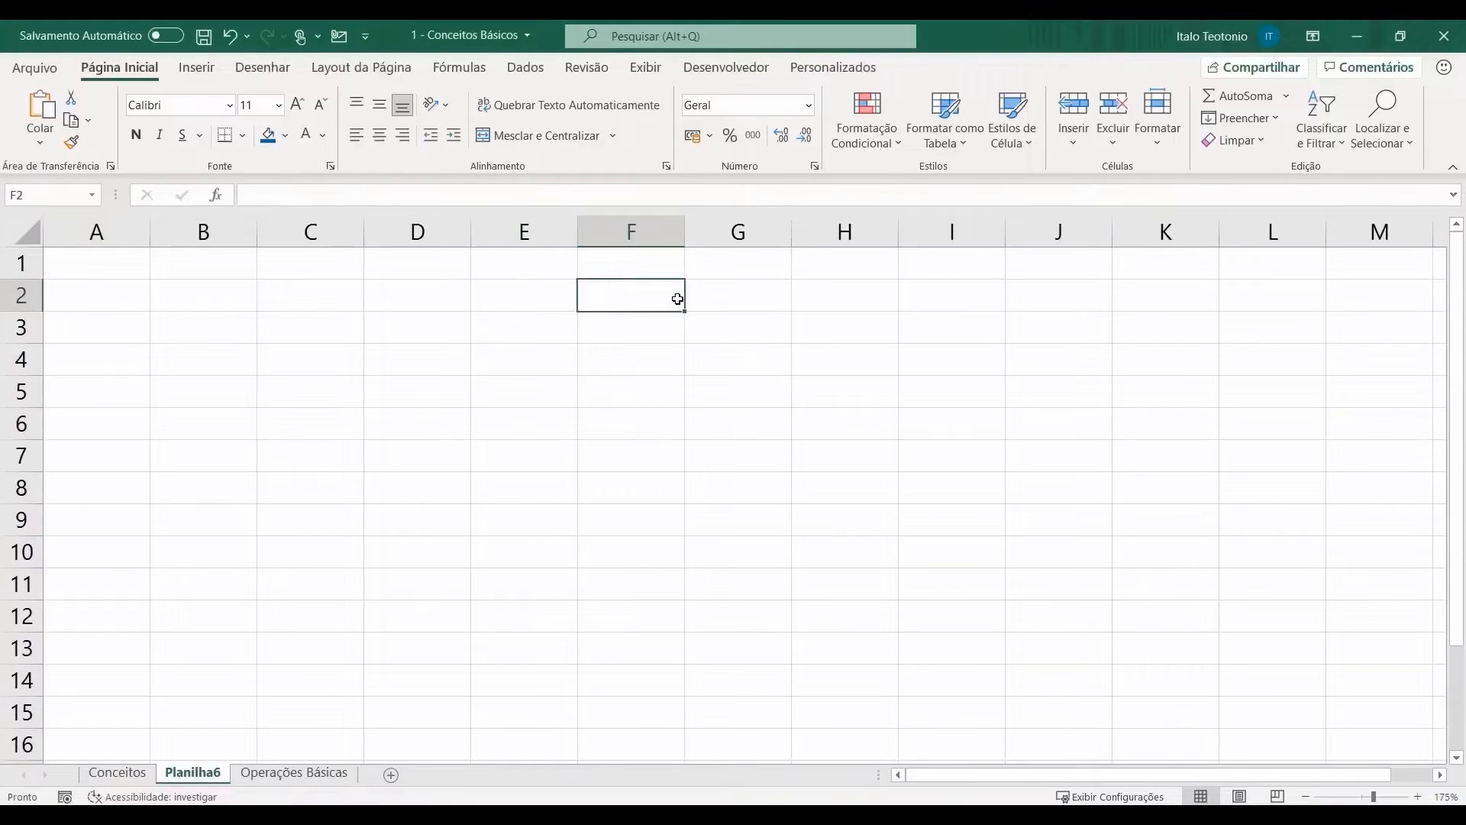
pyautogui.click(745, 298)
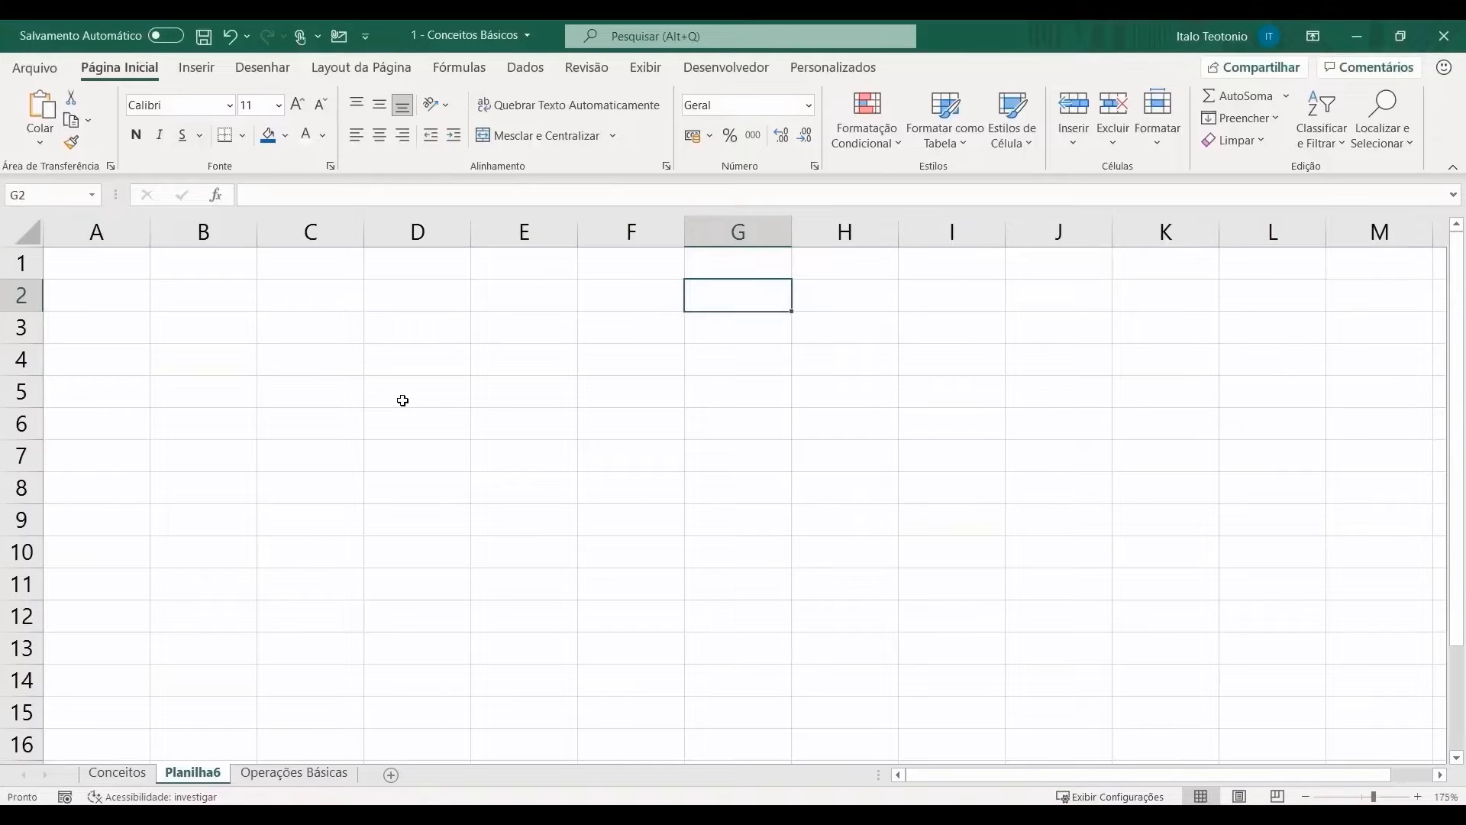
# Step: Drag-select several ranges, then select cells D2, F6, G7, I8 and C7 to show addresses
pyautogui.moveTo(117, 254); pyautogui.dragTo(117, 317)
pyautogui.moveTo(47, 359); pyautogui.dragTo(129, 362)
pyautogui.moveTo(430, 264); pyautogui.dragTo(432, 222)
pyautogui.moveTo(339, 300); pyautogui.dragTo(265, 300)
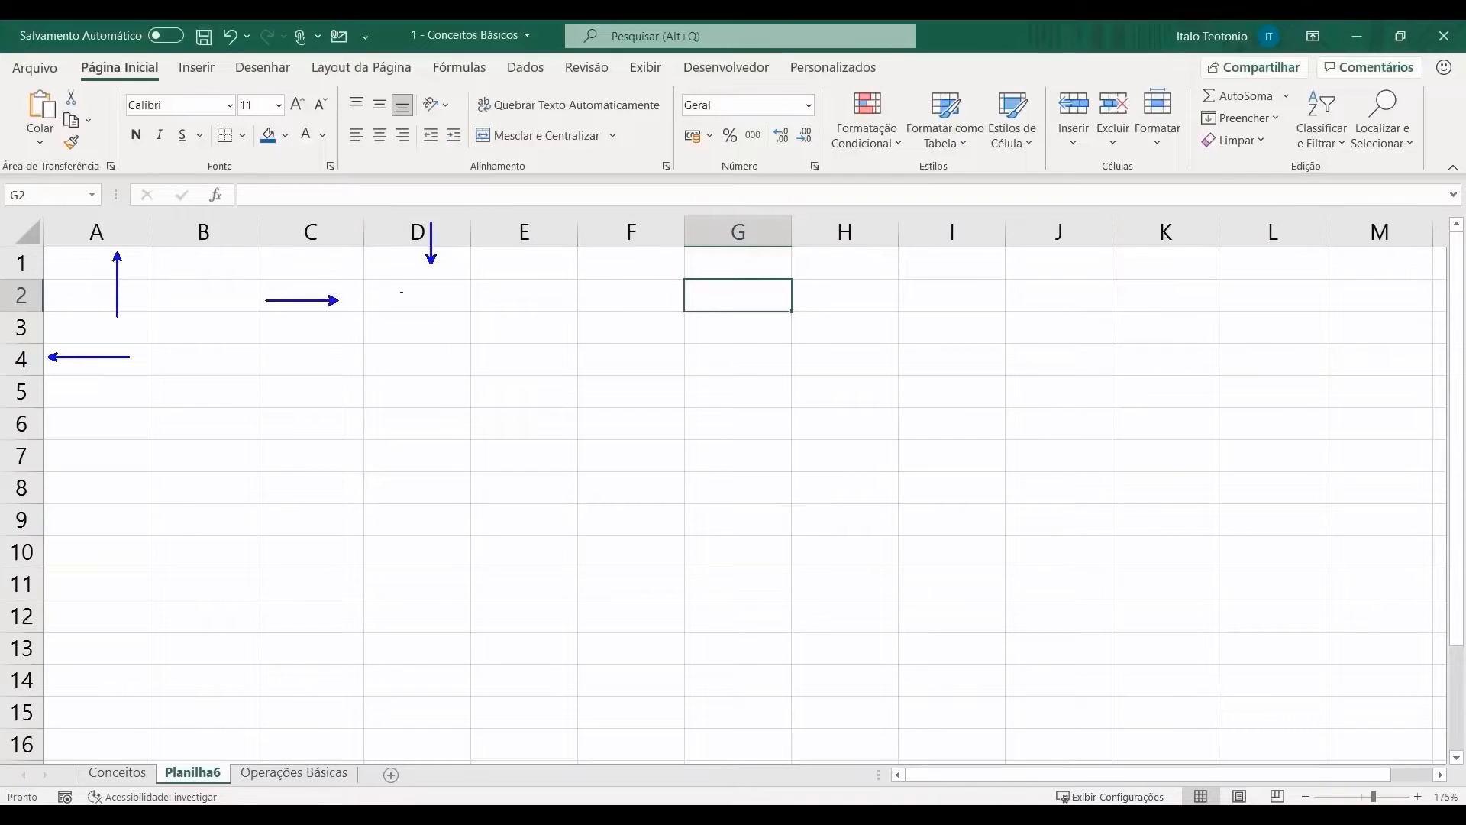
pyautogui.moveTo(381, 282); pyautogui.dragTo(451, 312)
pyautogui.press('Escape')
pyautogui.click(428, 300)
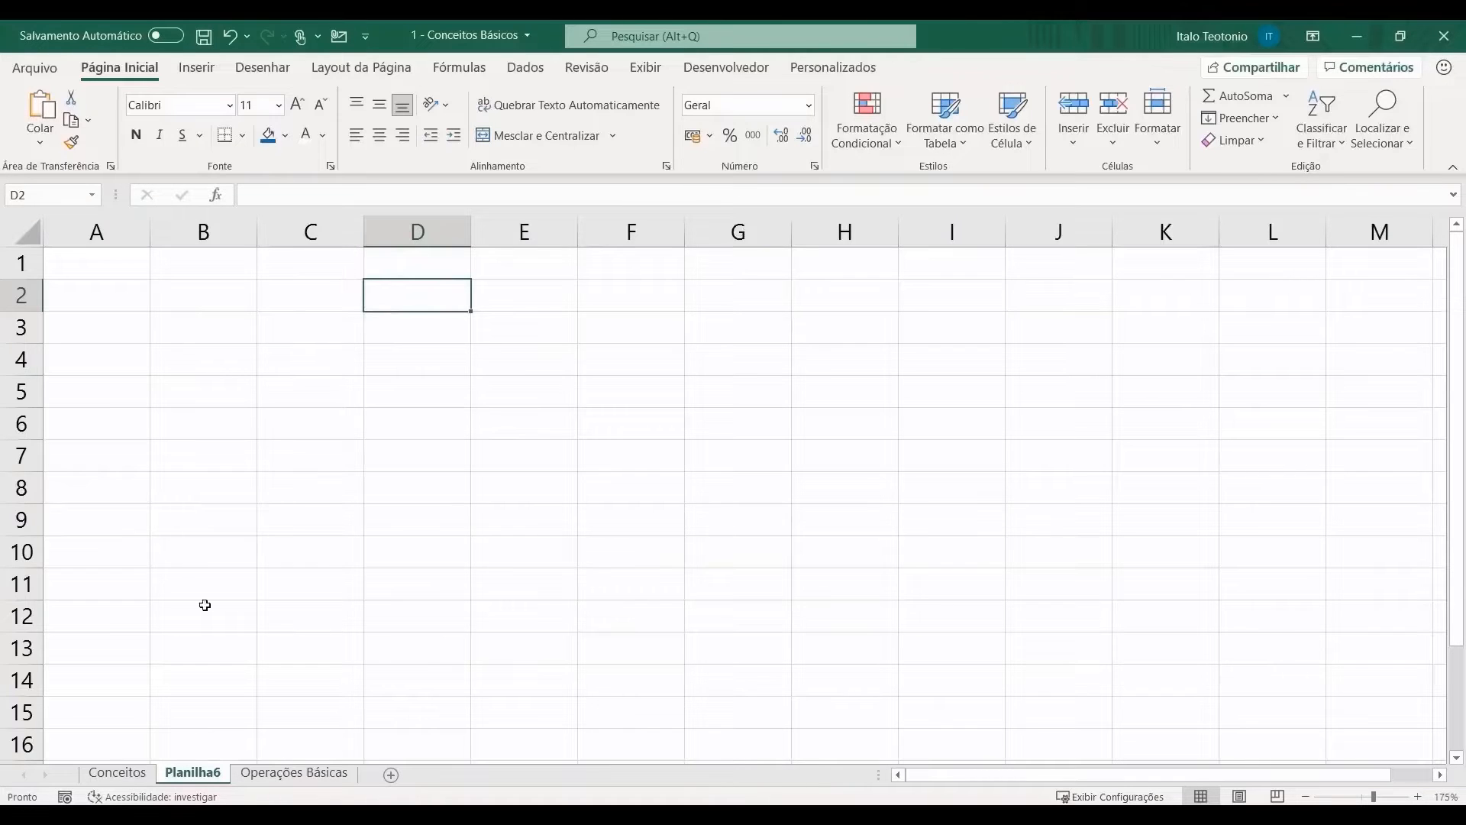
pyautogui.click(599, 434)
pyautogui.click(789, 466)
pyautogui.click(1000, 484)
pyautogui.click(360, 463)
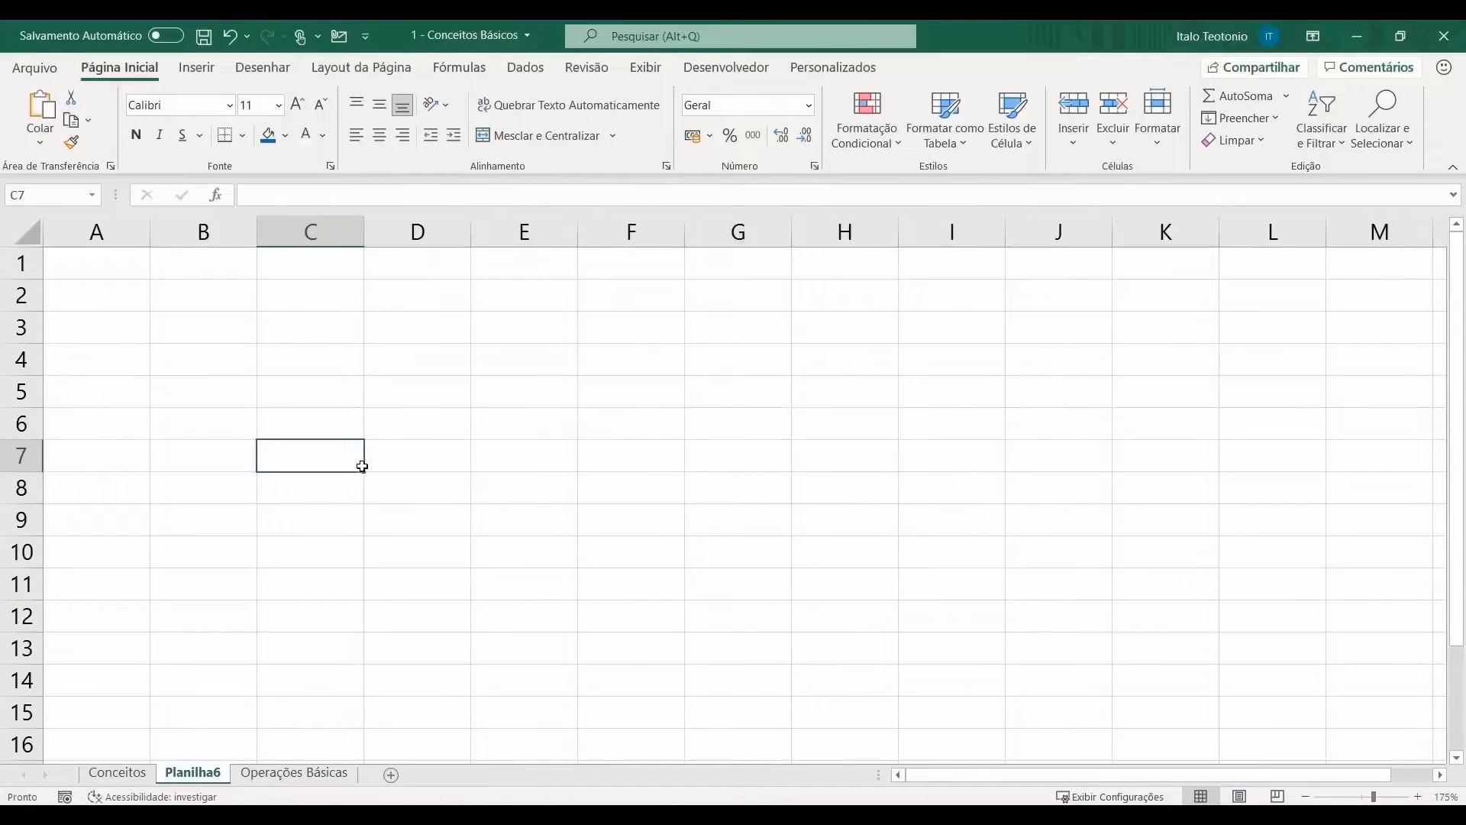
# Step: Return to Conceitos and select cells I7, I10, G12, J4, K8, I11 and H5
pyautogui.click(117, 772)
pyautogui.click(1245, 427)
pyautogui.click(1255, 536)
pyautogui.click(1142, 592)
pyautogui.click(1279, 345)
pyautogui.click(1352, 462)
pyautogui.click(1222, 575)
pyautogui.click(1162, 370)
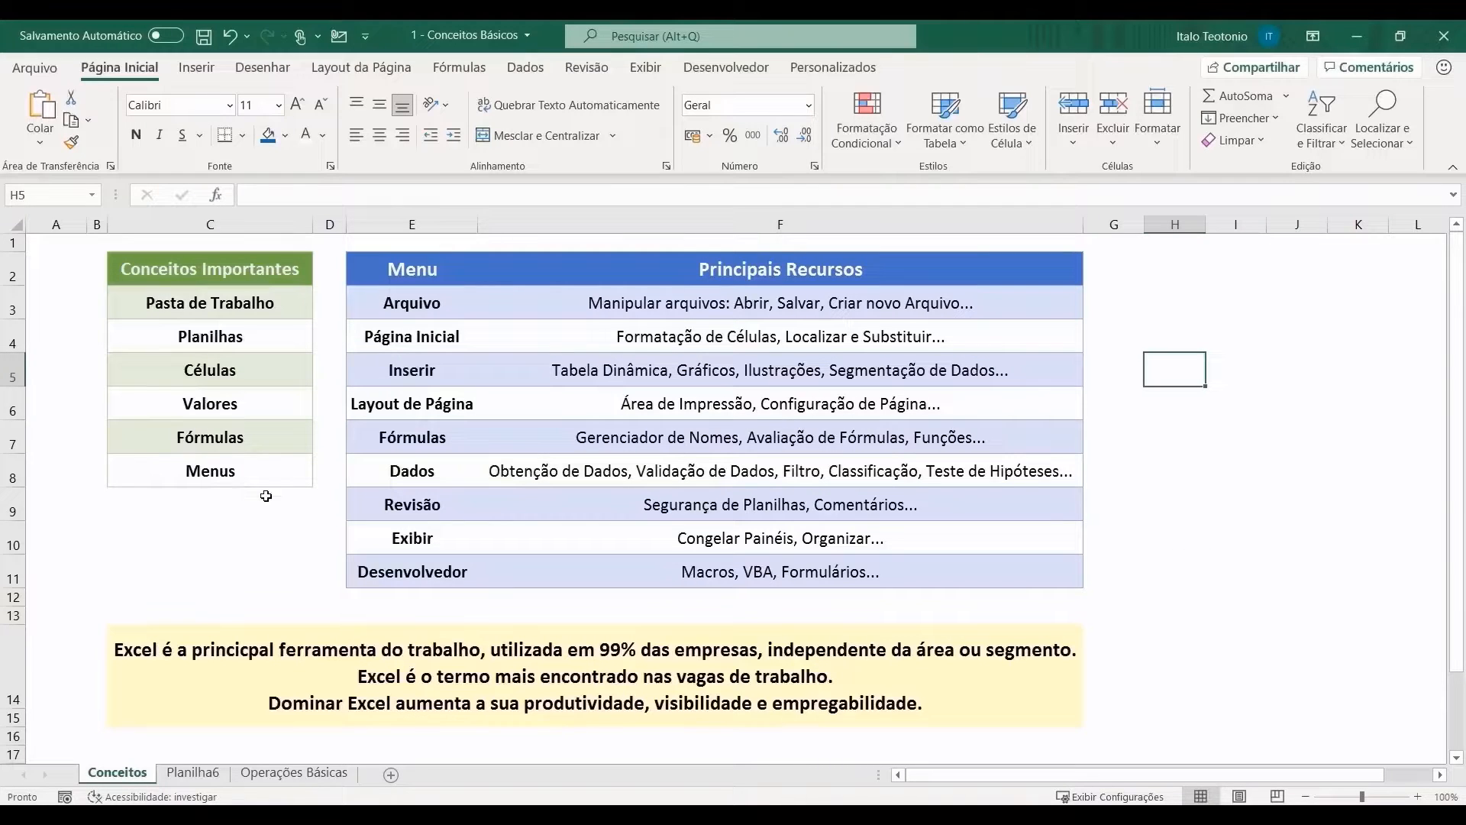
# Step: Turn Linhas de Grade on, select I9, K6 and J3, then hide the gridlines again
pyautogui.click(642, 73)
pyautogui.click(625, 135)
pyautogui.click(1214, 508)
pyautogui.click(1356, 415)
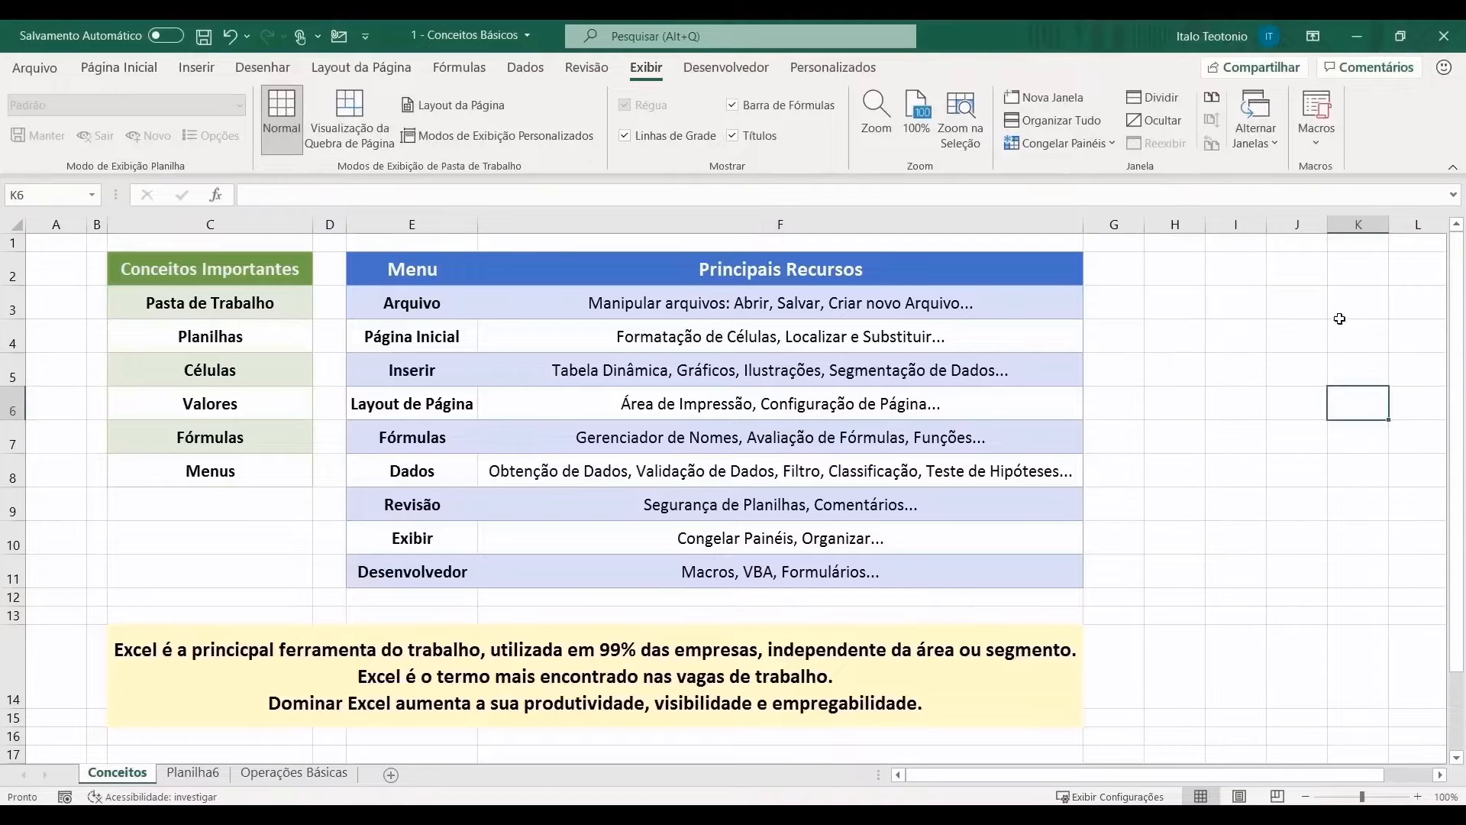
pyautogui.click(1276, 311)
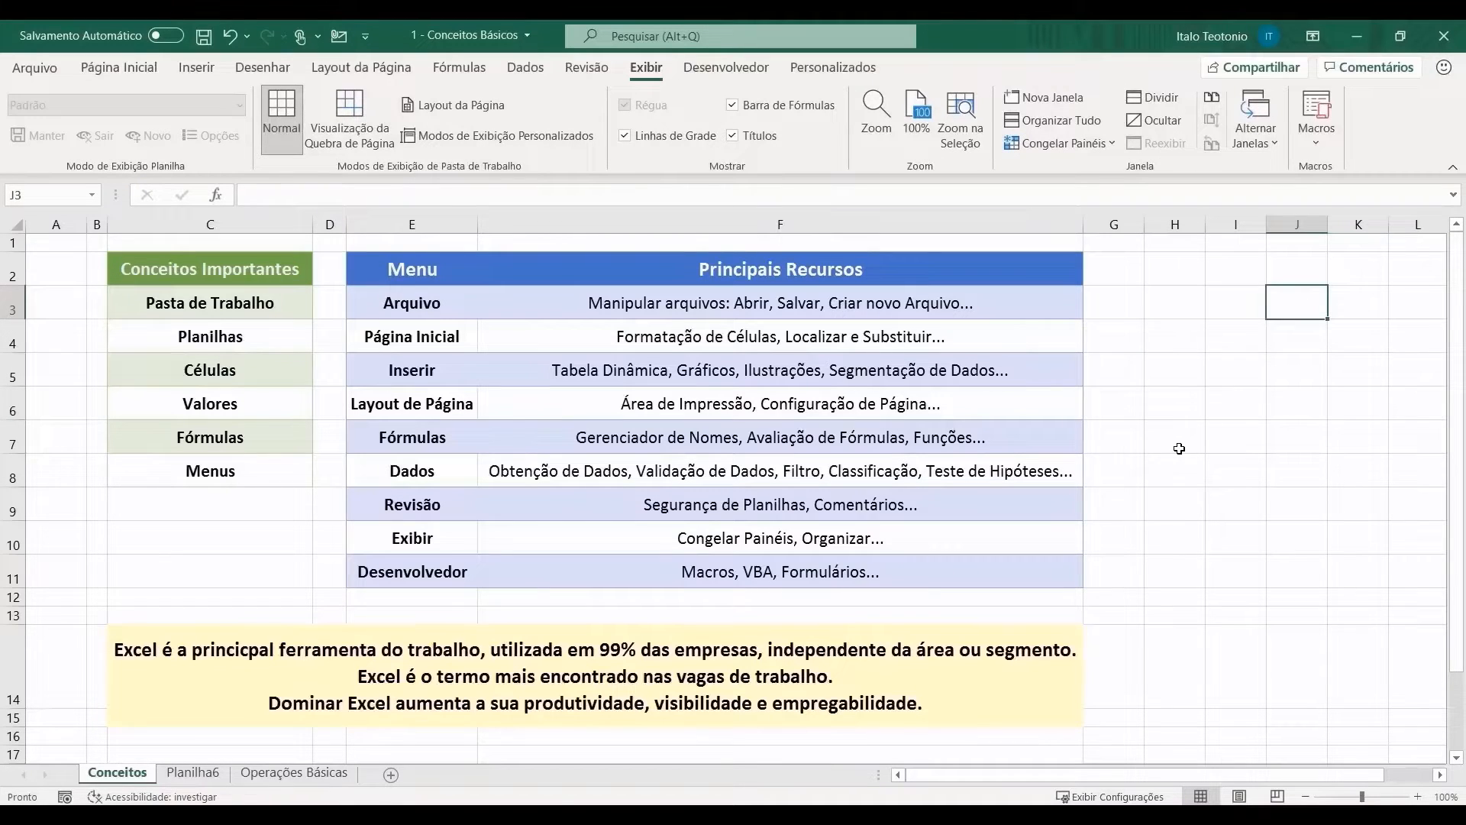
pyautogui.click(692, 146)
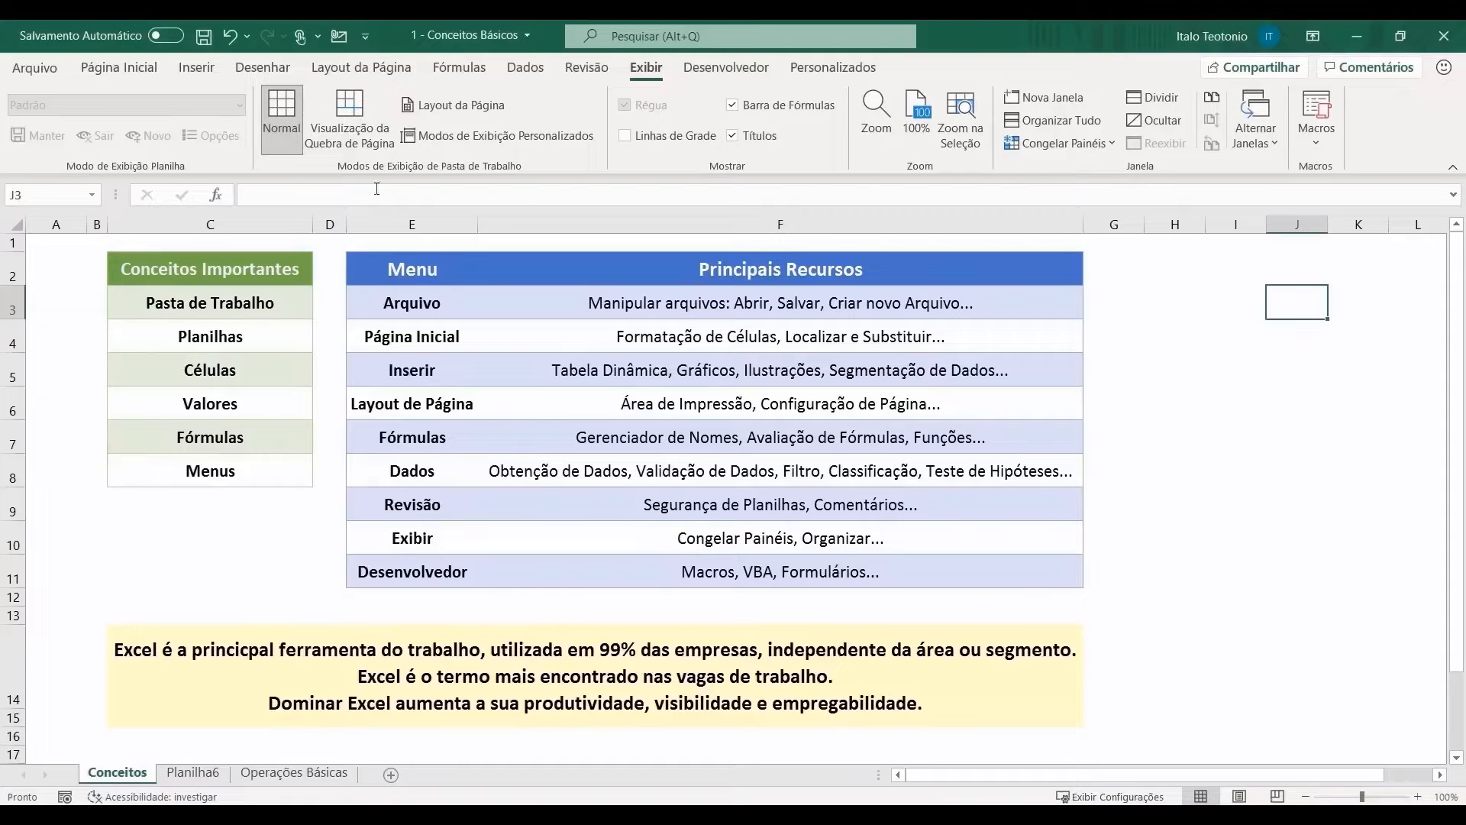
# Step: Delete the blank Planilha6 sheet and return to Conceitos
pyautogui.rightClick(183, 771)
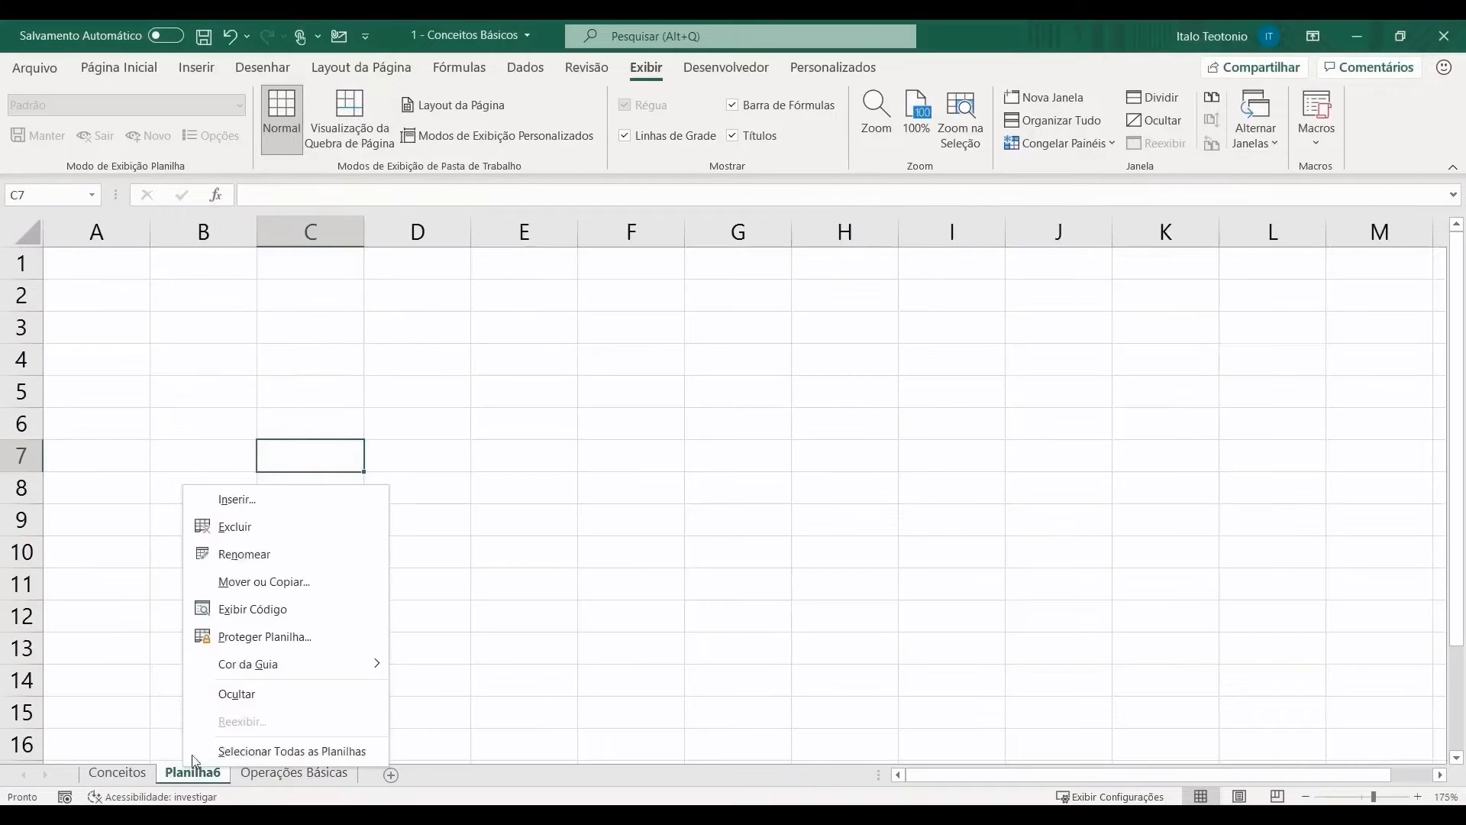
pyautogui.click(284, 527)
pyautogui.click(117, 773)
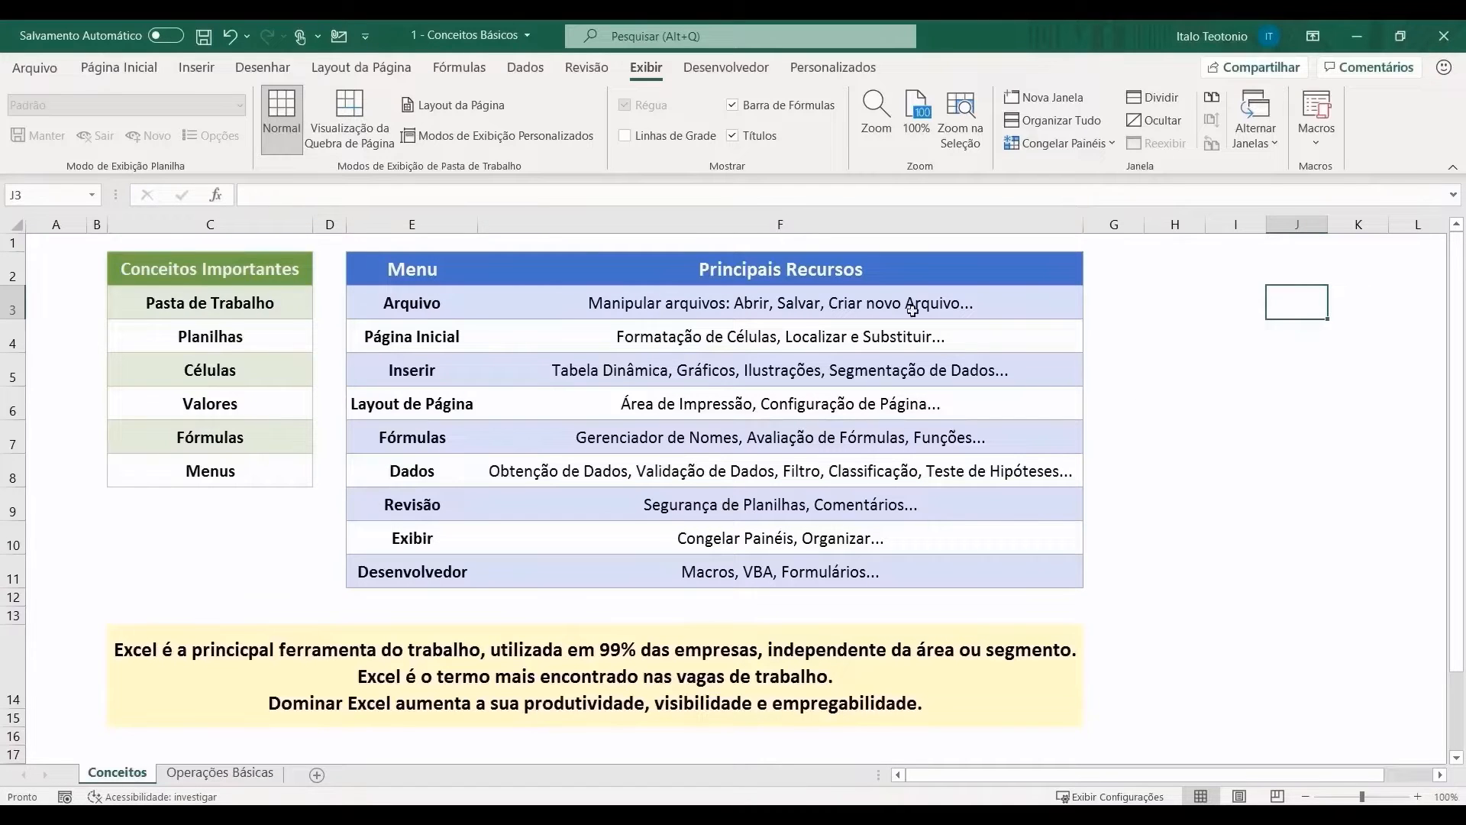
# Step: Select F2:F11 and C2:C8, then browse the Página Inicial, Inserir, Layout and Fórmulas tabs
pyautogui.moveTo(483, 273); pyautogui.dragTo(493, 572)
pyautogui.moveTo(238, 268); pyautogui.dragTo(253, 476)
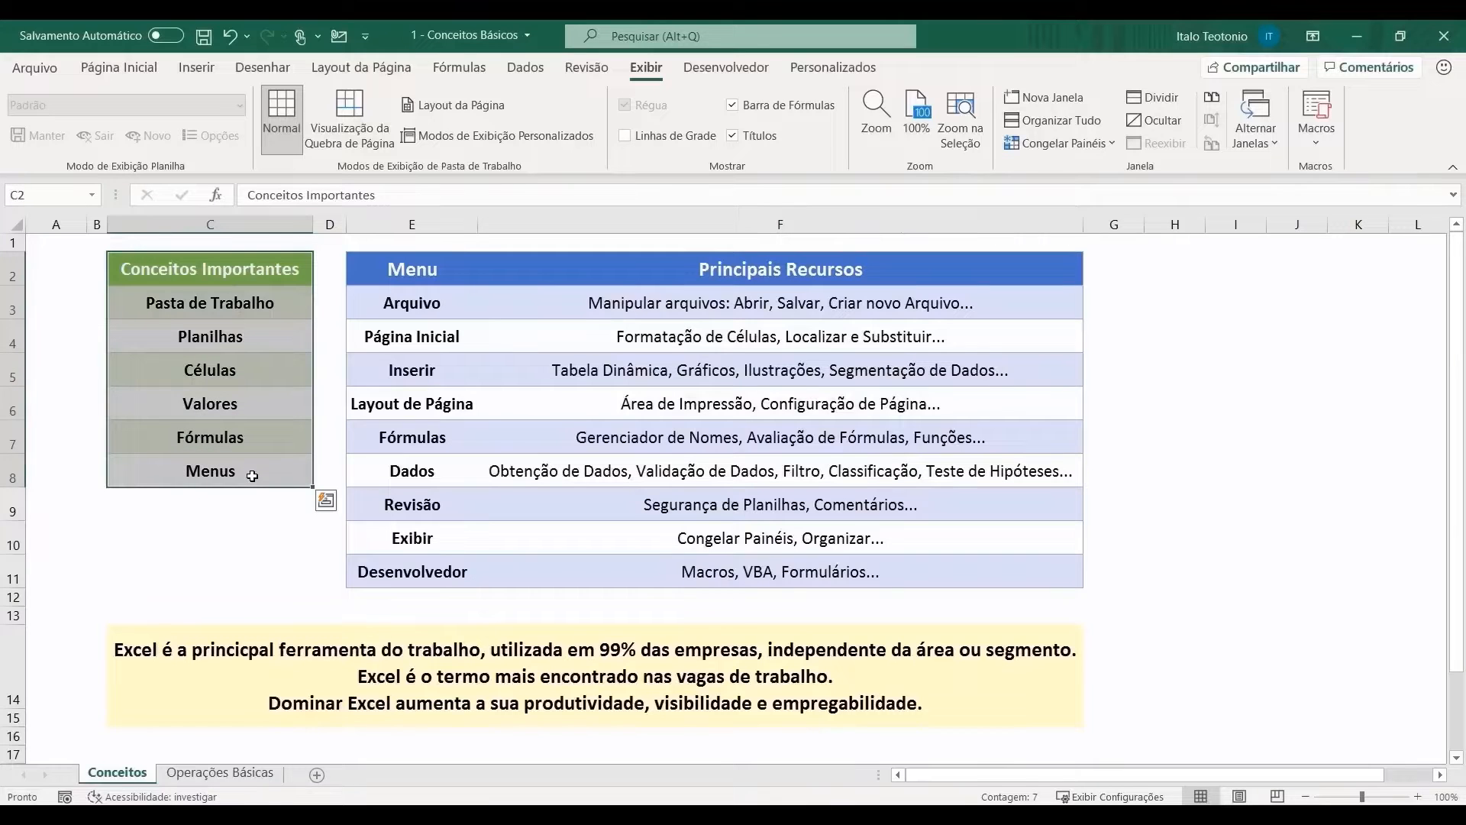
pyautogui.click(114, 69)
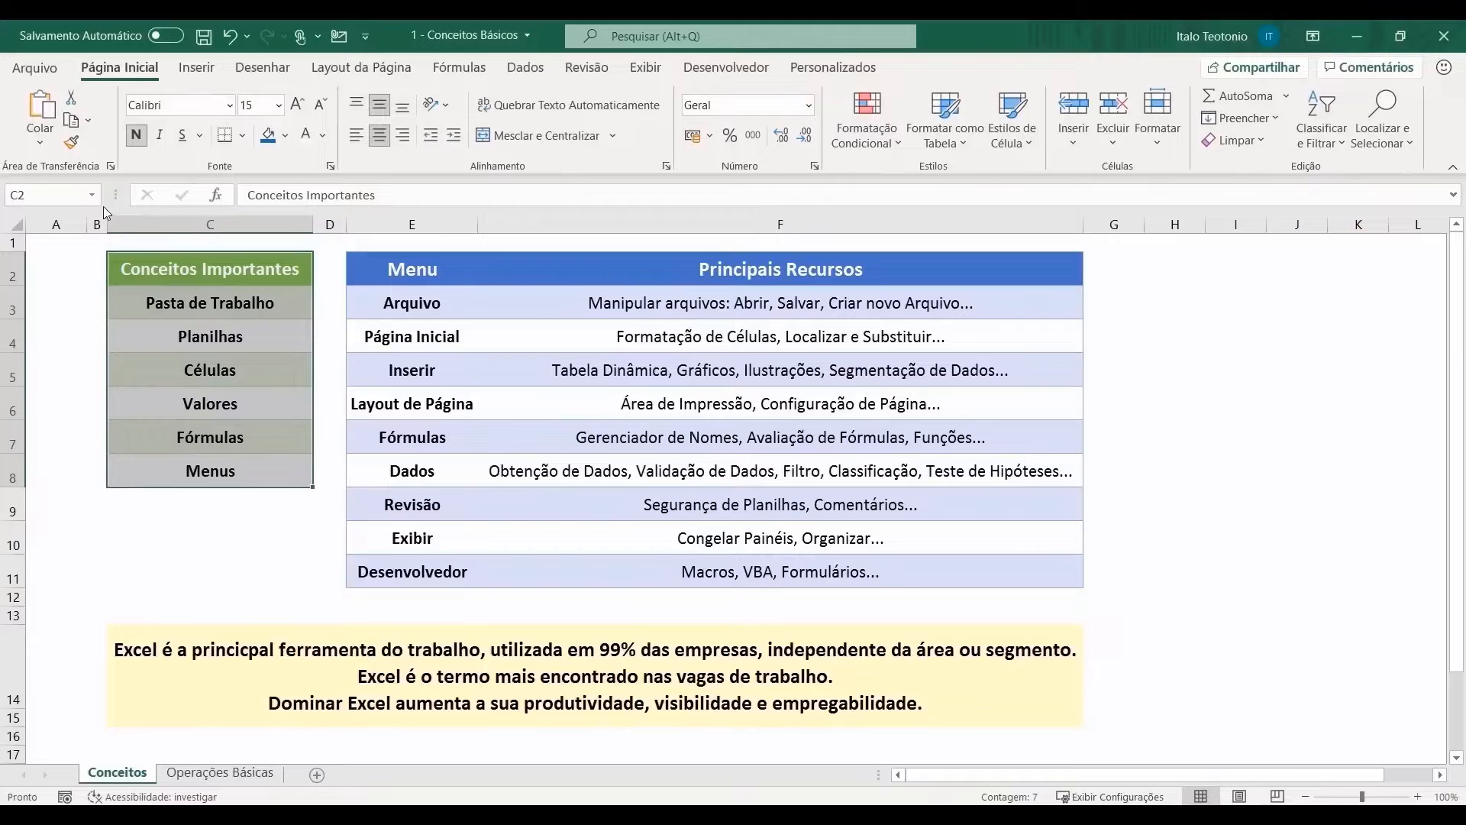
pyautogui.click(197, 70)
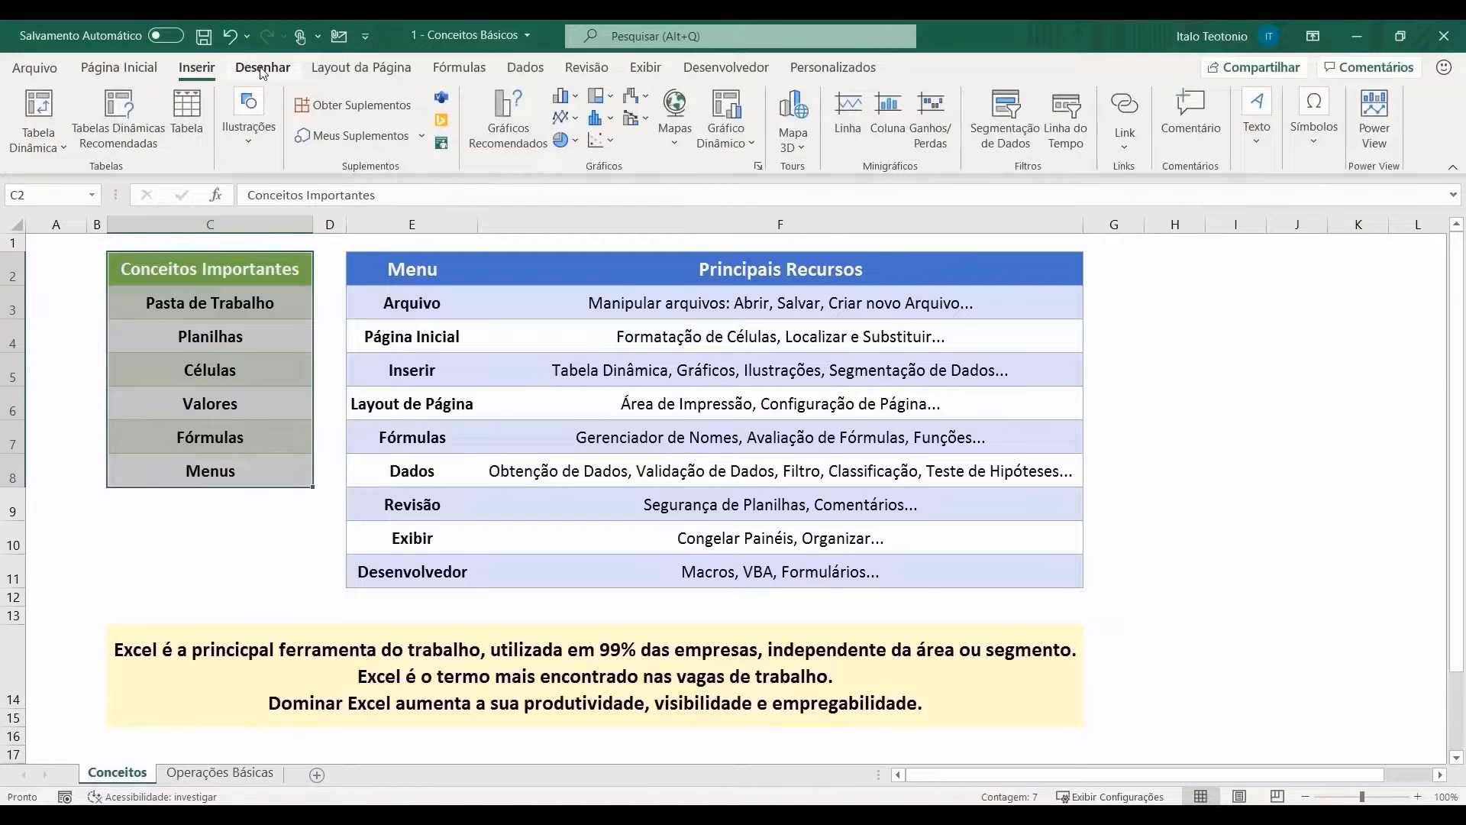
pyautogui.click(359, 72)
pyautogui.click(459, 70)
pyautogui.click(1181, 395)
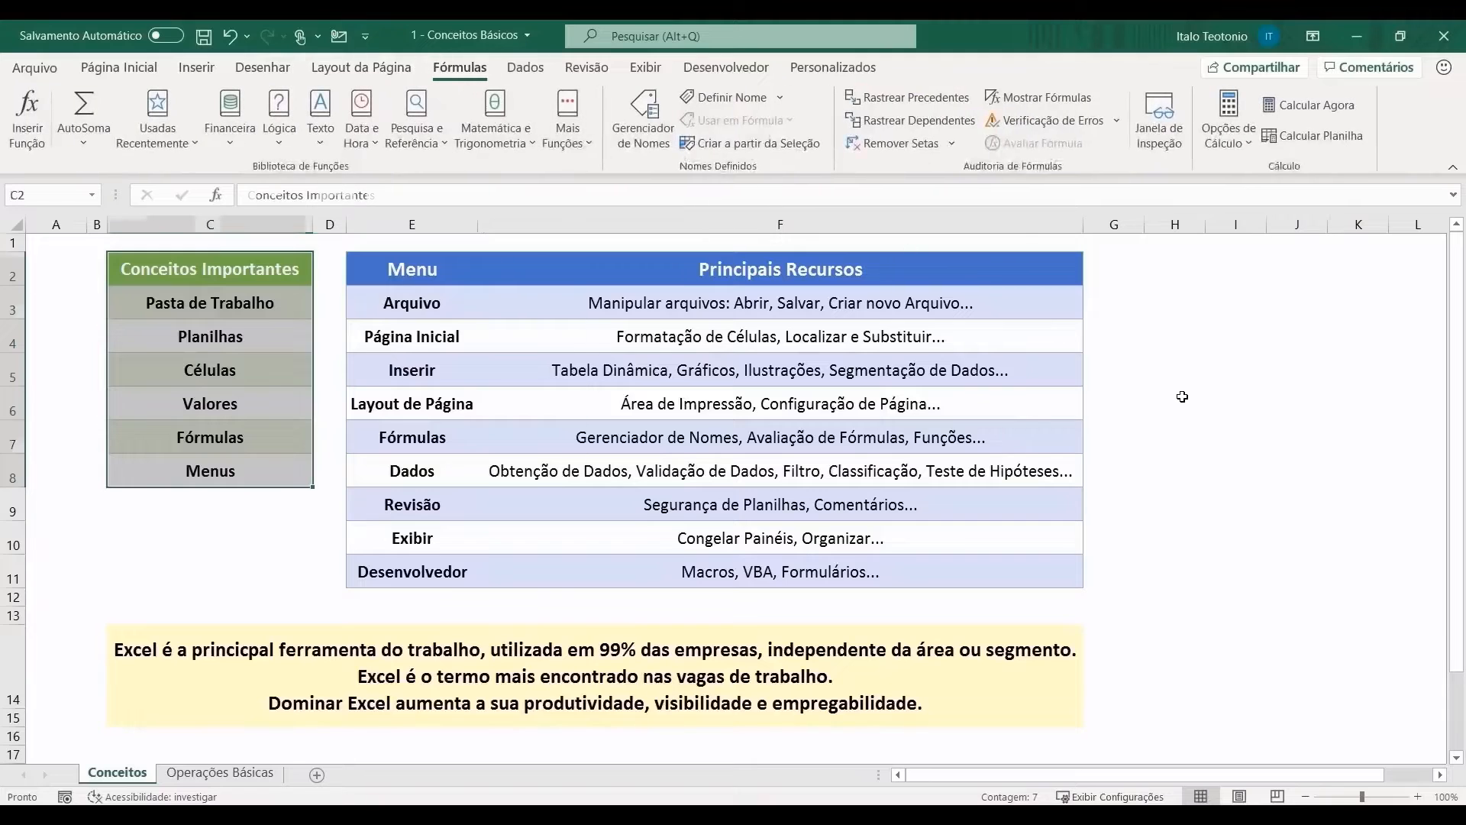
pyautogui.click(133, 71)
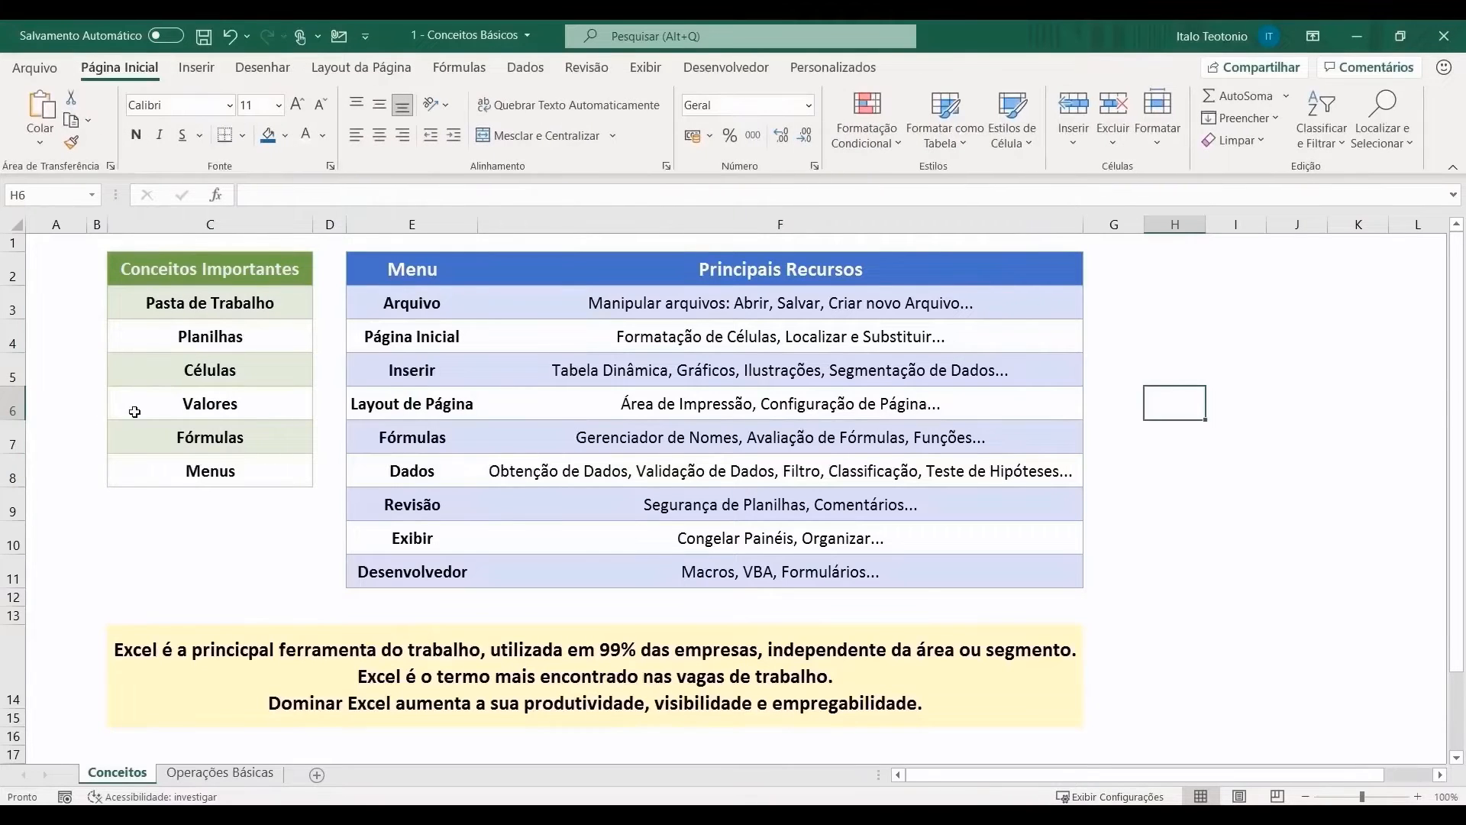
pyautogui.click(161, 551)
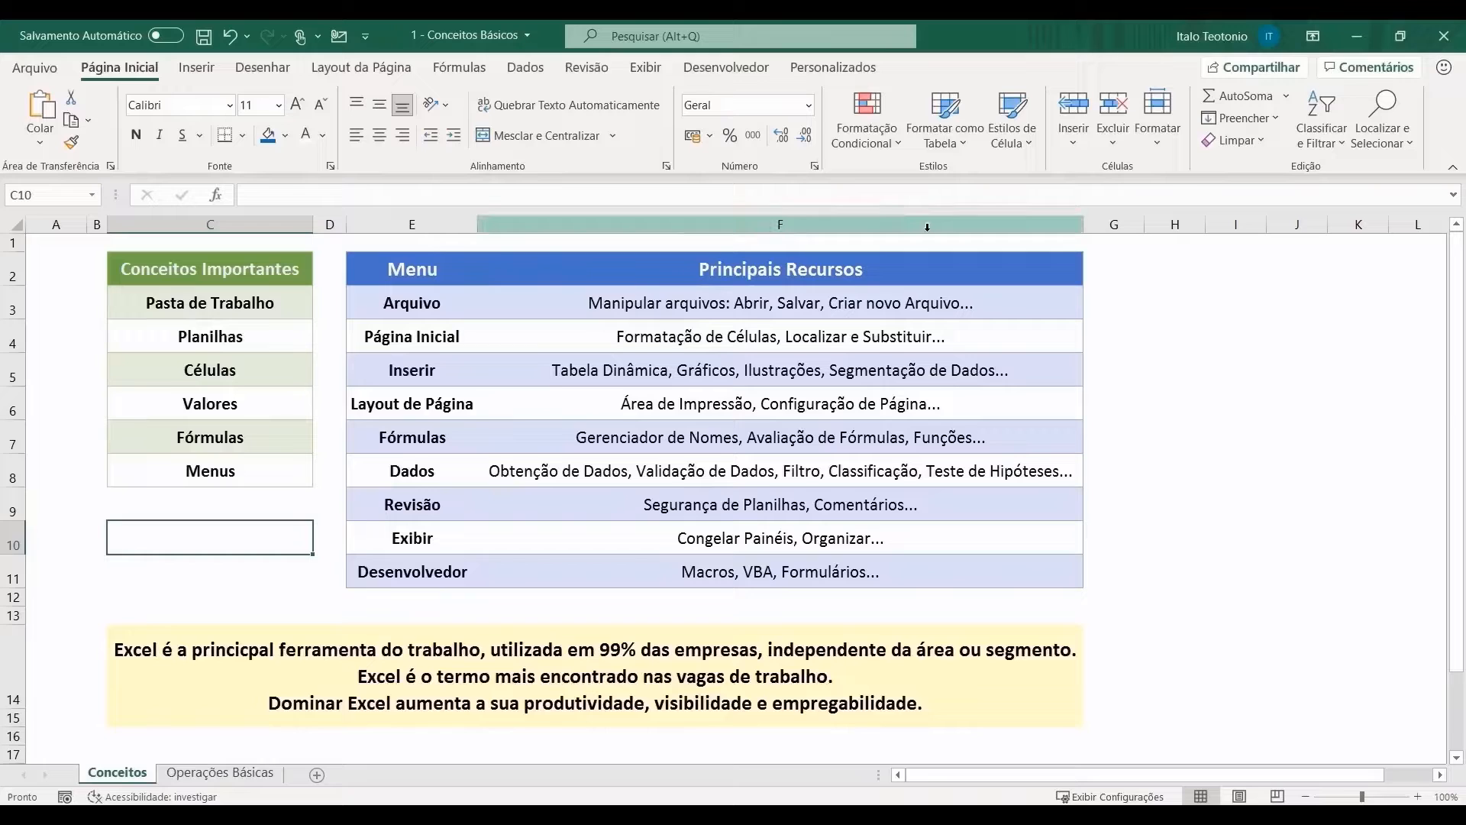
# Step: On Inserir, open and close the chart and Ilustrações dropdowns, then show Layout da Página
pyautogui.click(203, 72)
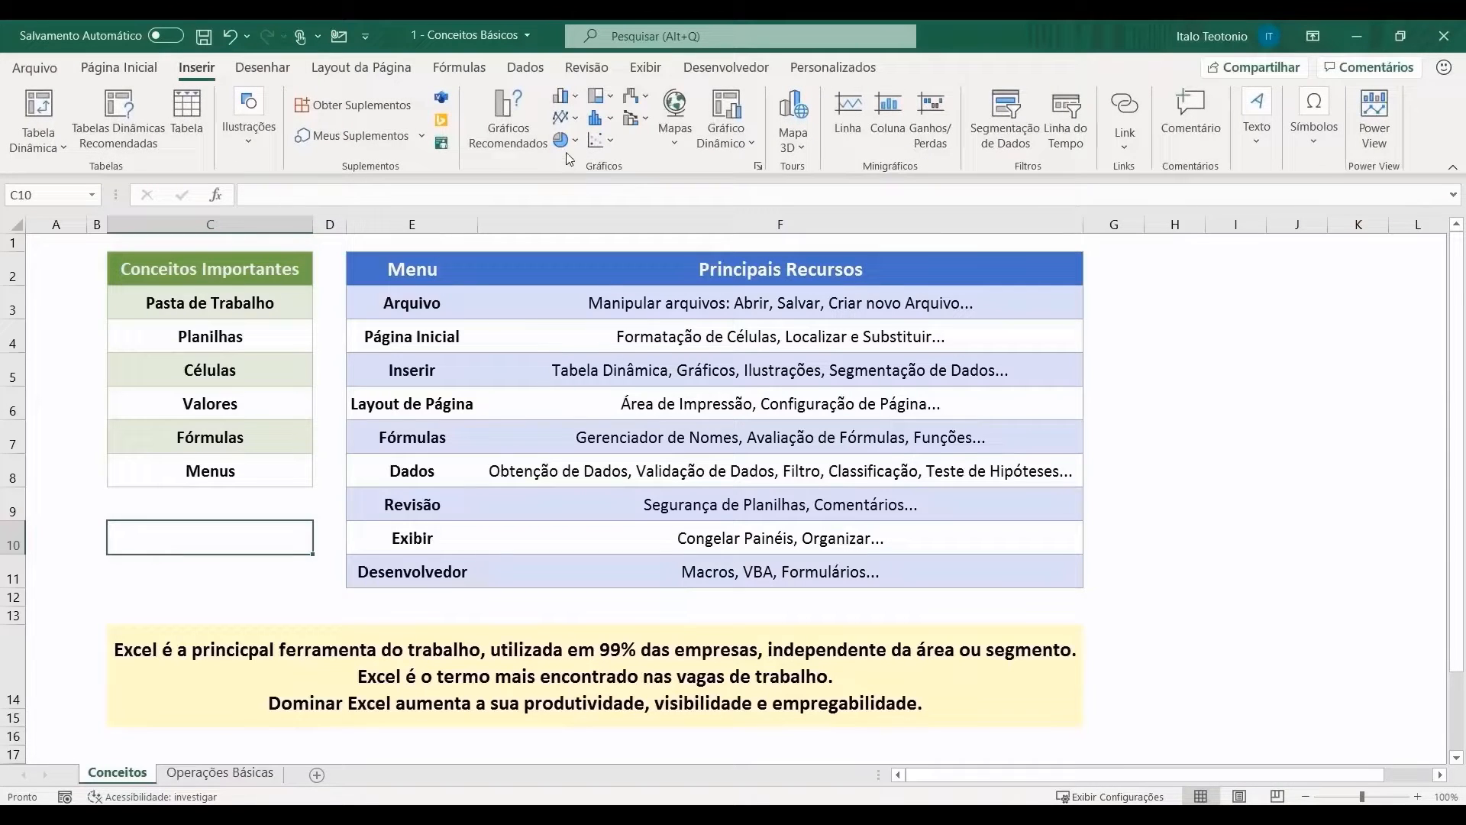
pyautogui.click(567, 143)
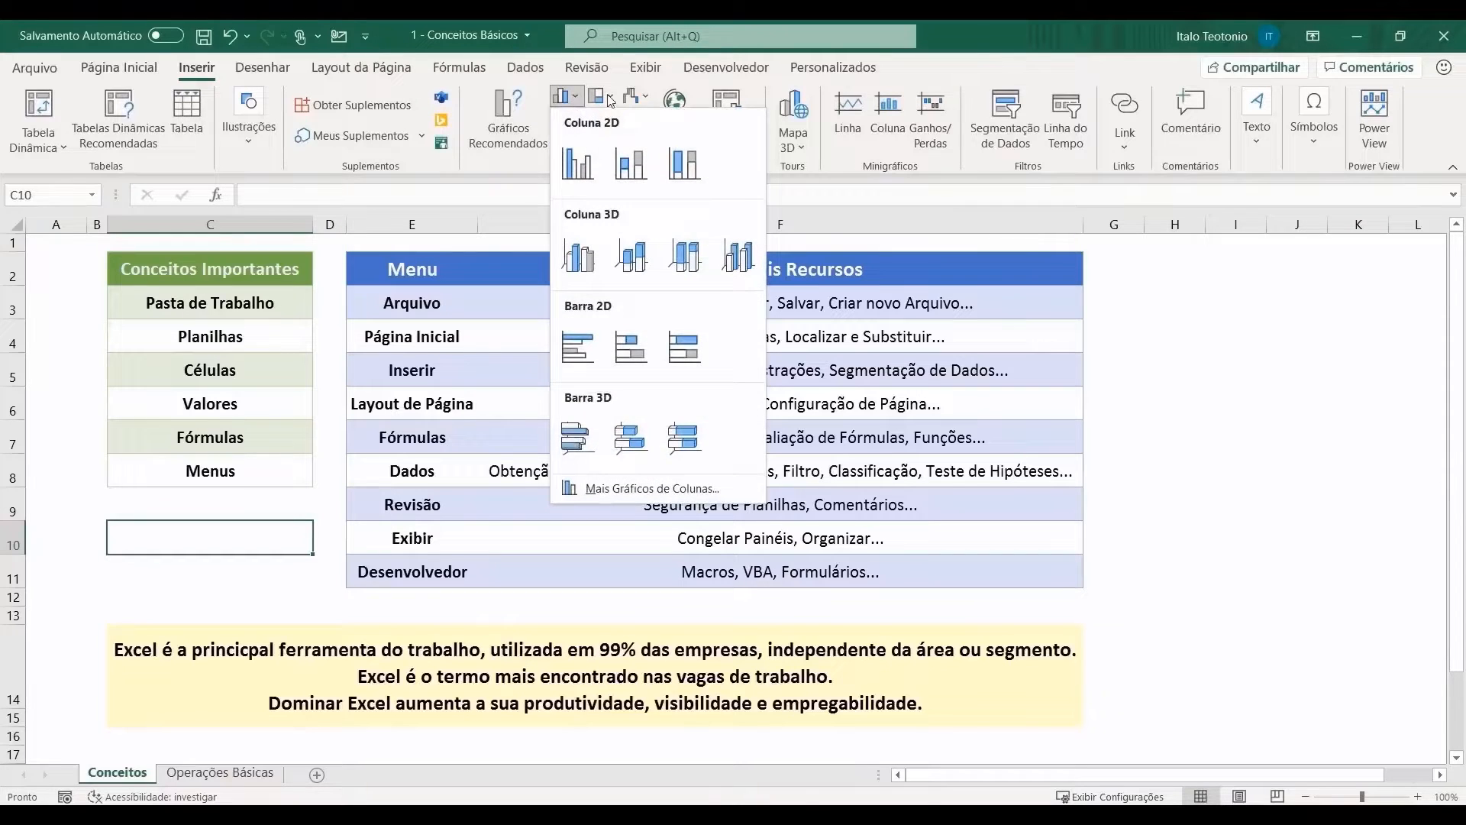
pyautogui.click(385, 207)
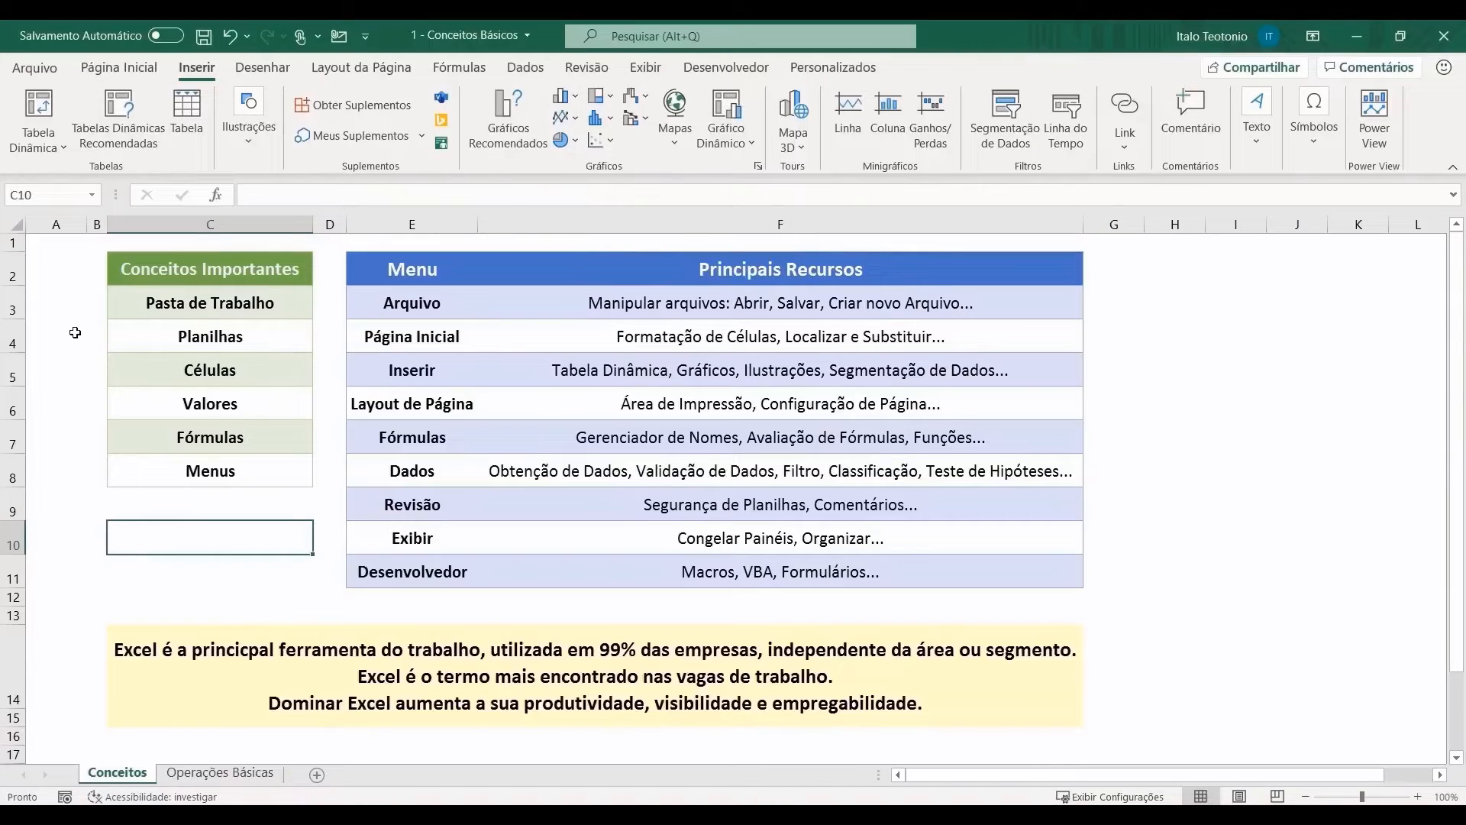
pyautogui.click(251, 145)
pyautogui.click(251, 145)
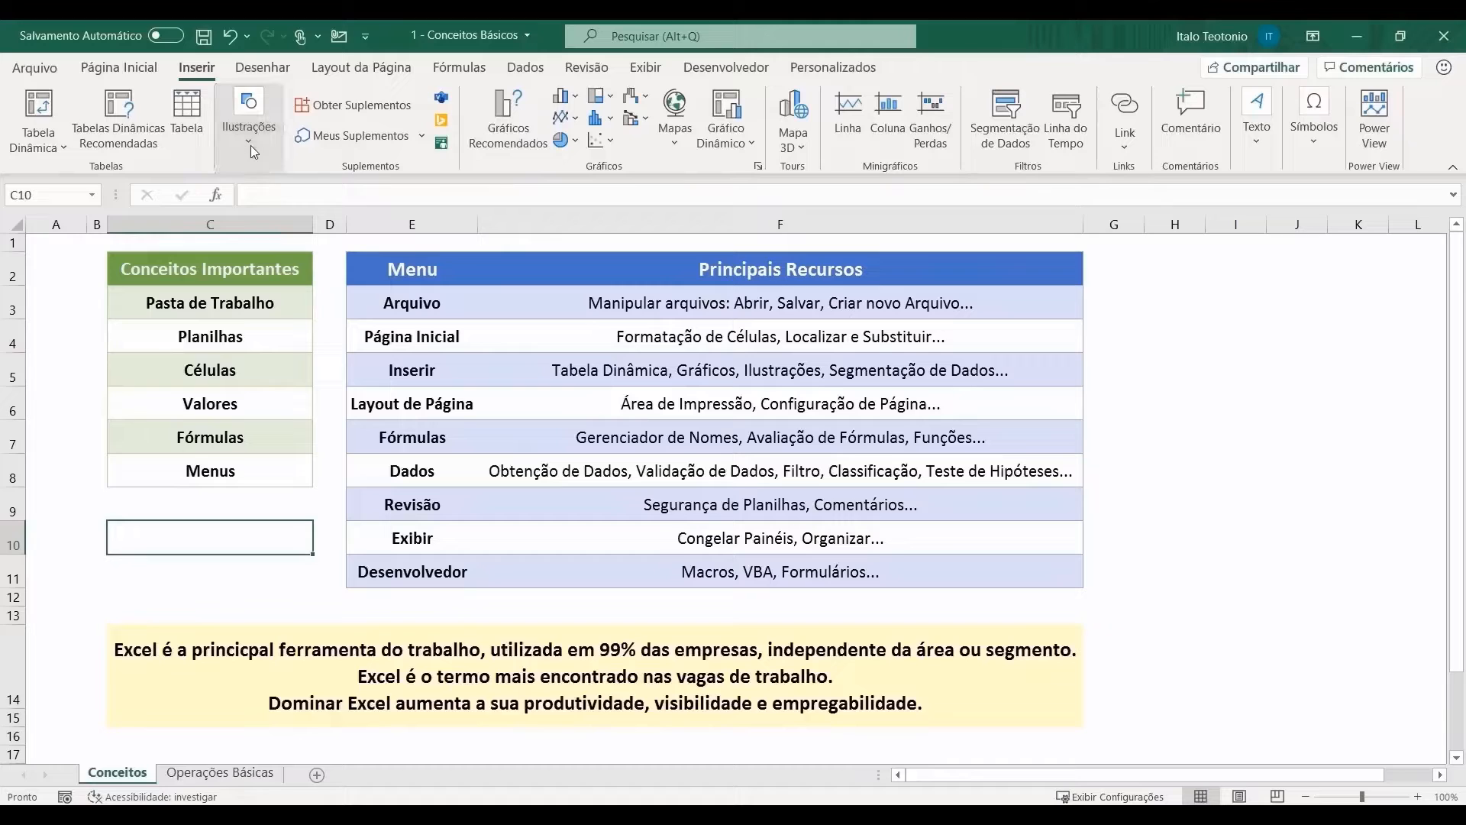
pyautogui.click(365, 68)
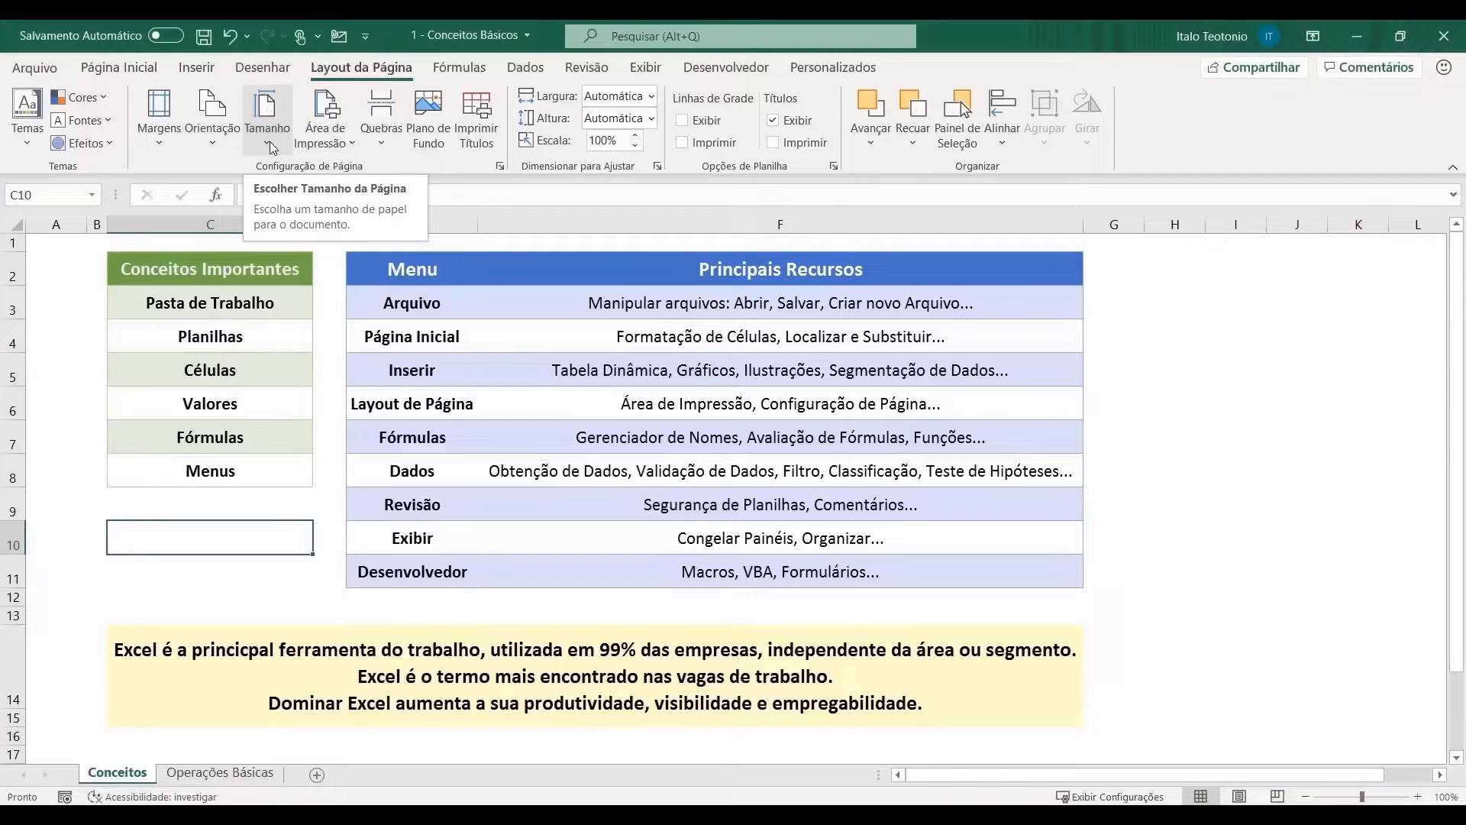
# Step: Browse the theme Cores list and the financial, logical and text function lists
pyautogui.click(106, 103)
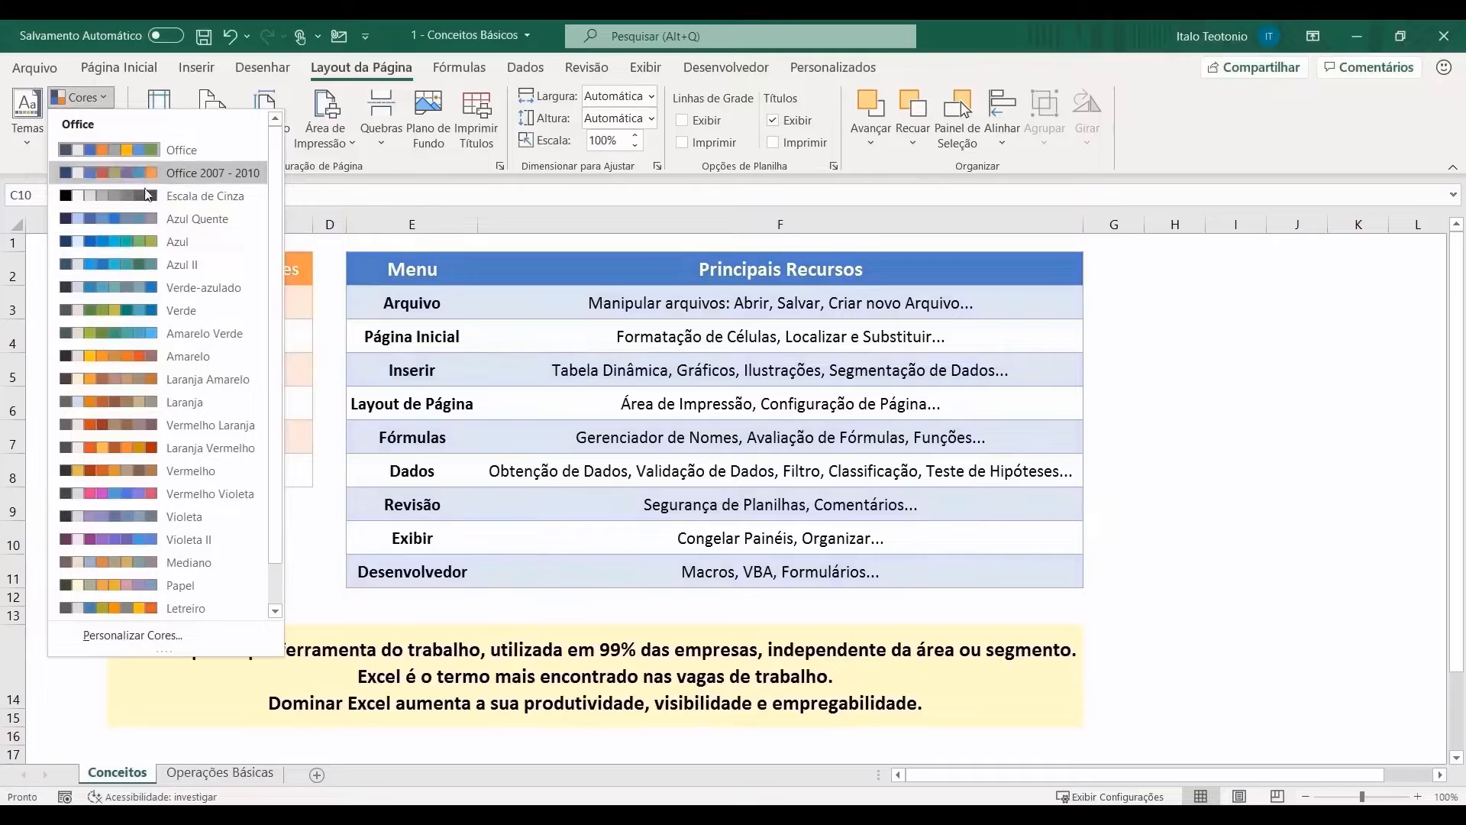
pyautogui.scroll(-1, 174, 359)
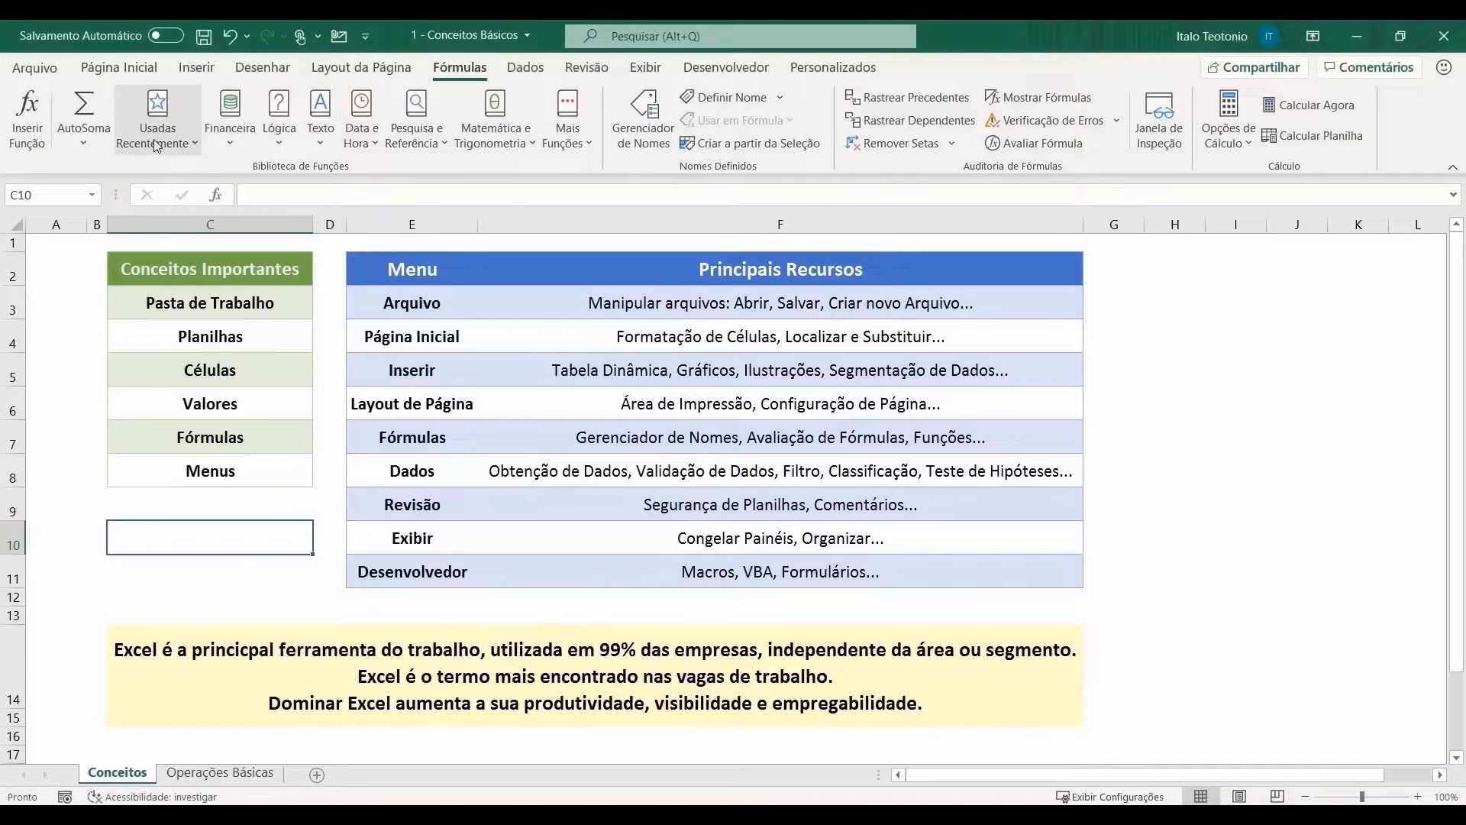
pyautogui.click(230, 126)
pyautogui.scroll(-10, 282, 252)
pyautogui.scroll(-5, 287, 254)
pyautogui.click(283, 137)
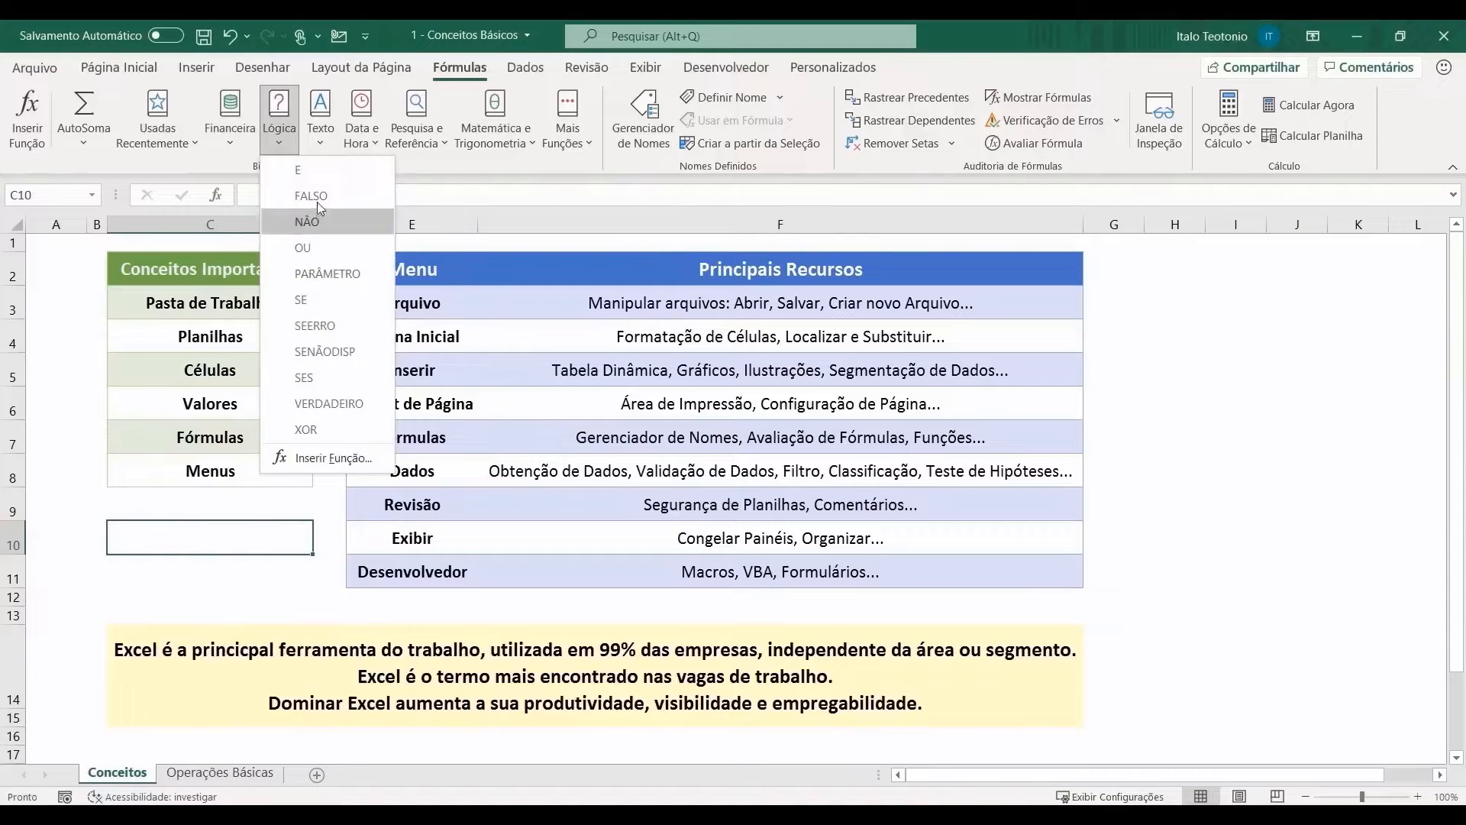
pyautogui.click(324, 148)
pyautogui.scroll(-5, 359, 252)
# Step: Browse the date/time, lookup, math and more-functions lists, then show the Dados tab
pyautogui.click(370, 142)
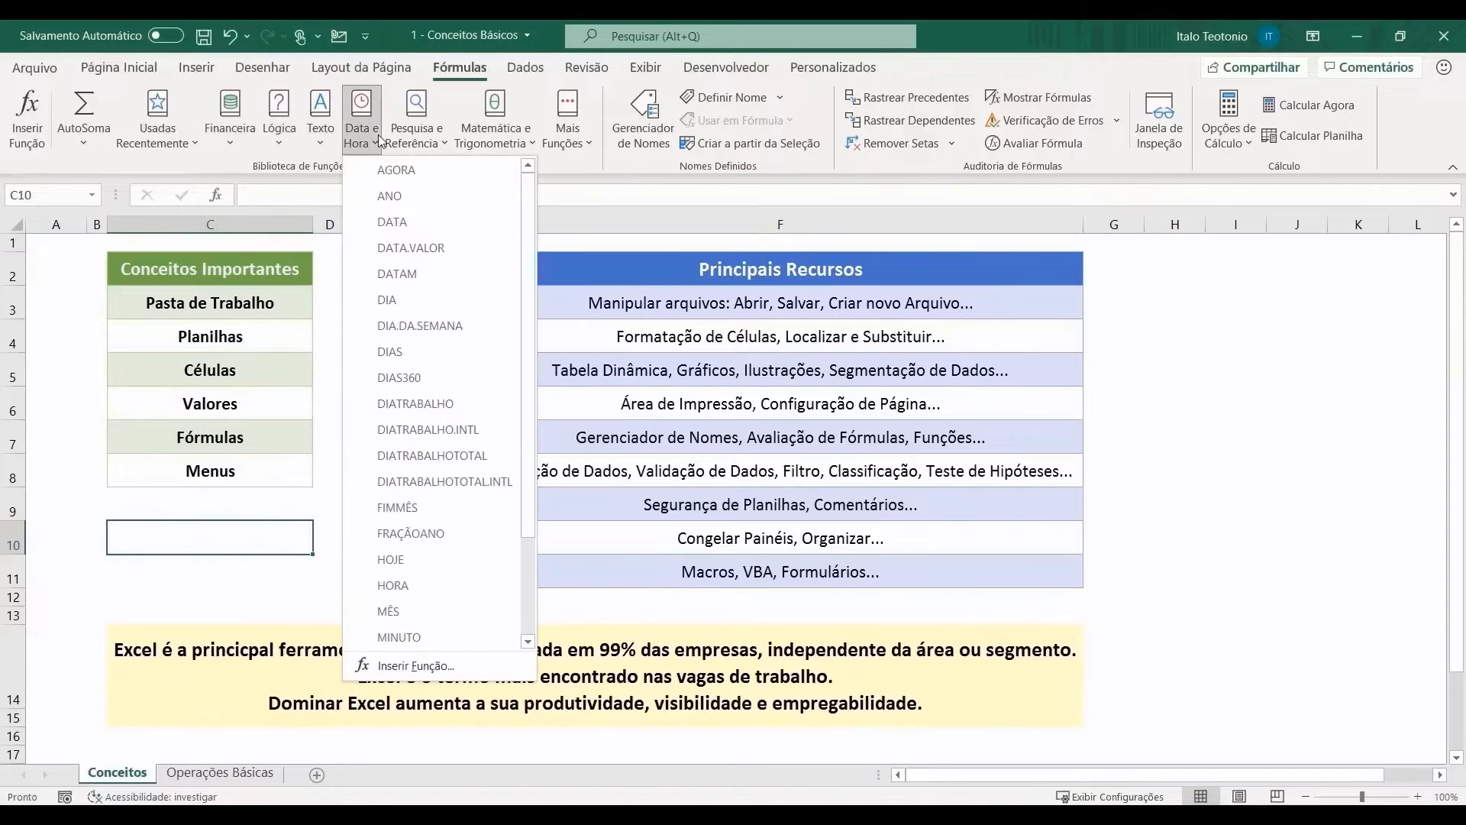
pyautogui.scroll(-2, 403, 233)
pyautogui.click(416, 137)
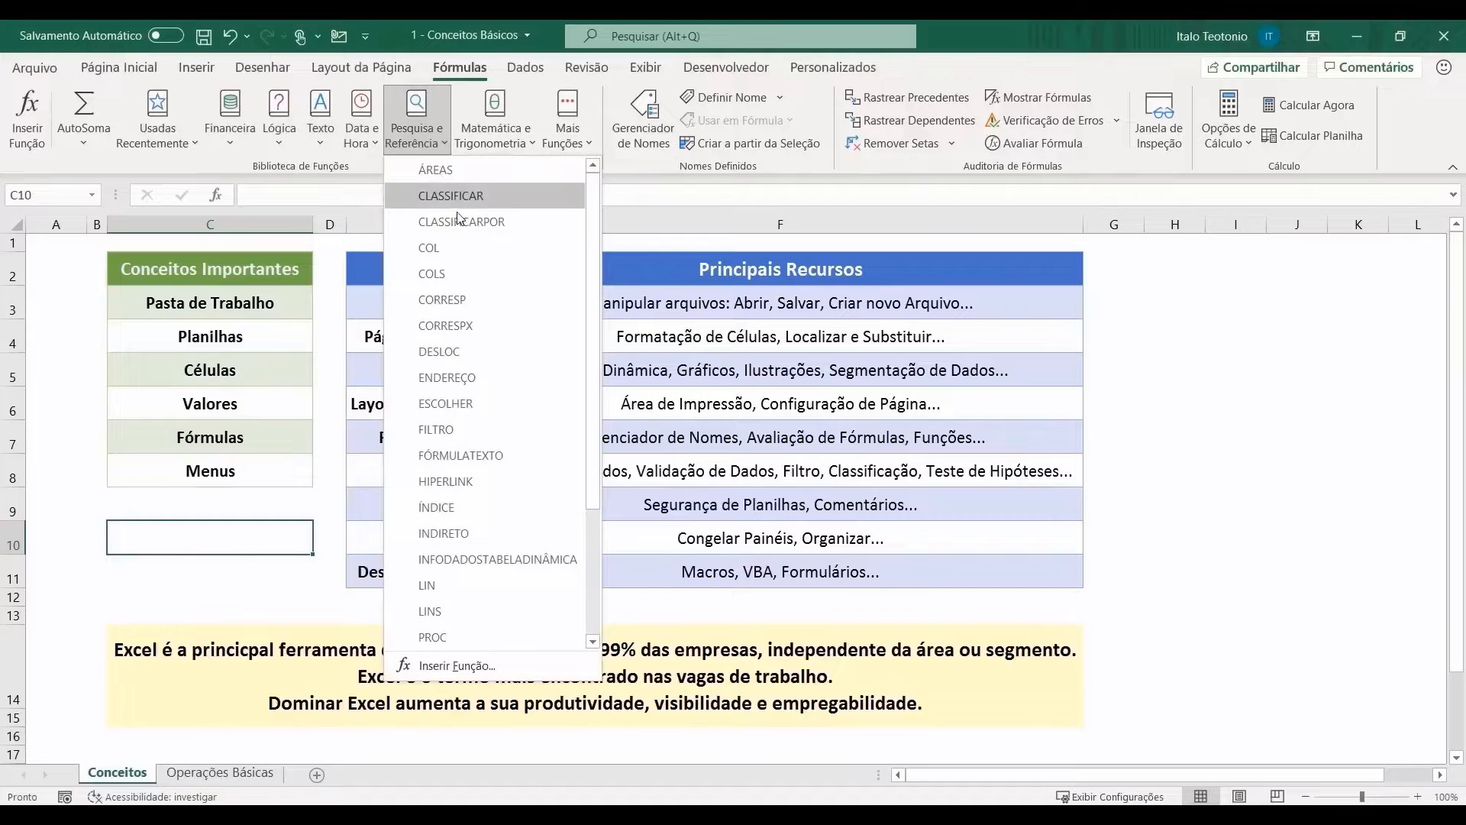
pyautogui.click(518, 149)
pyautogui.click(568, 141)
pyautogui.moveTo(611, 279)
pyautogui.click(1226, 448)
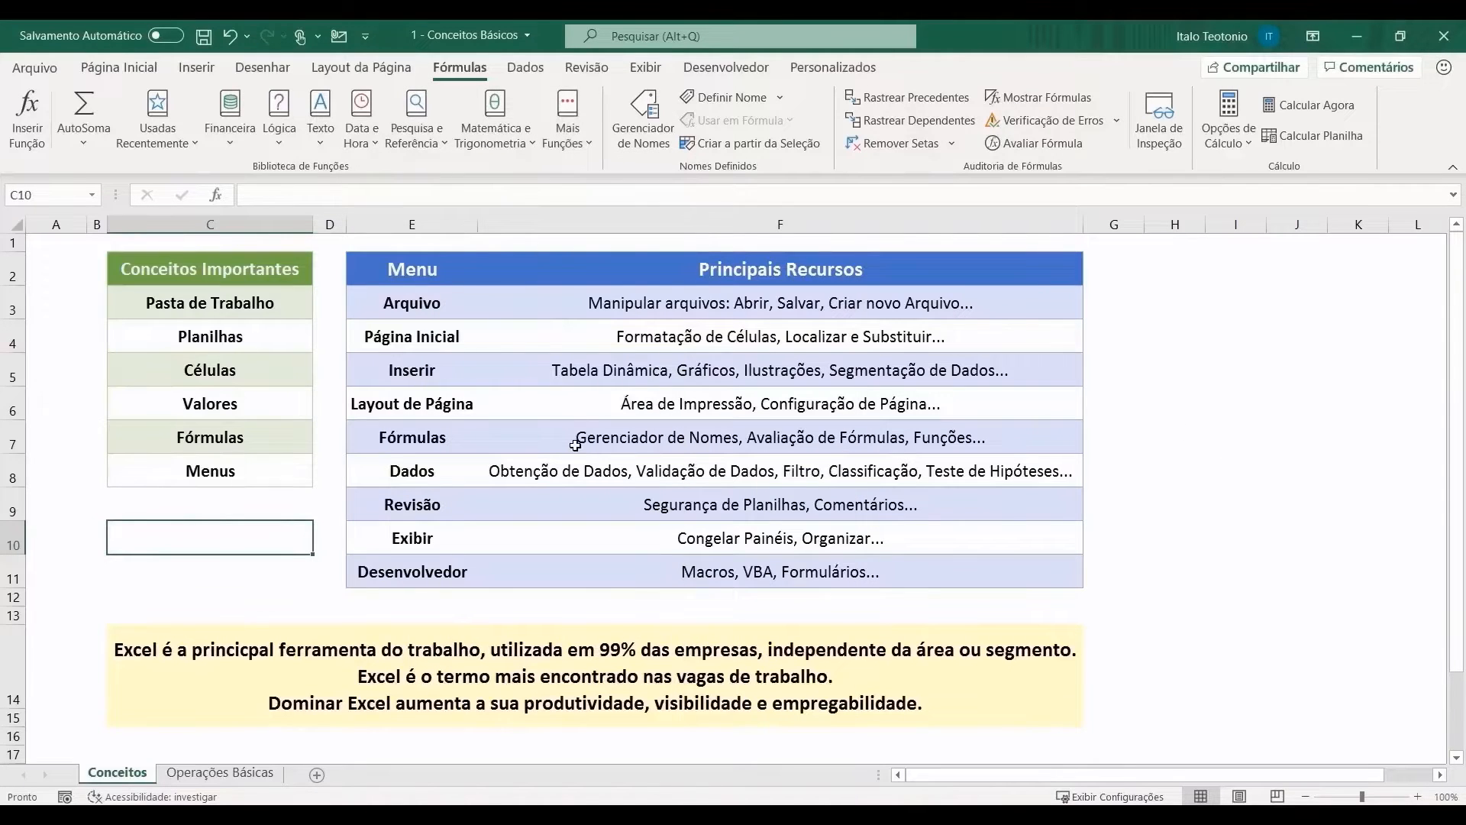
pyautogui.click(538, 72)
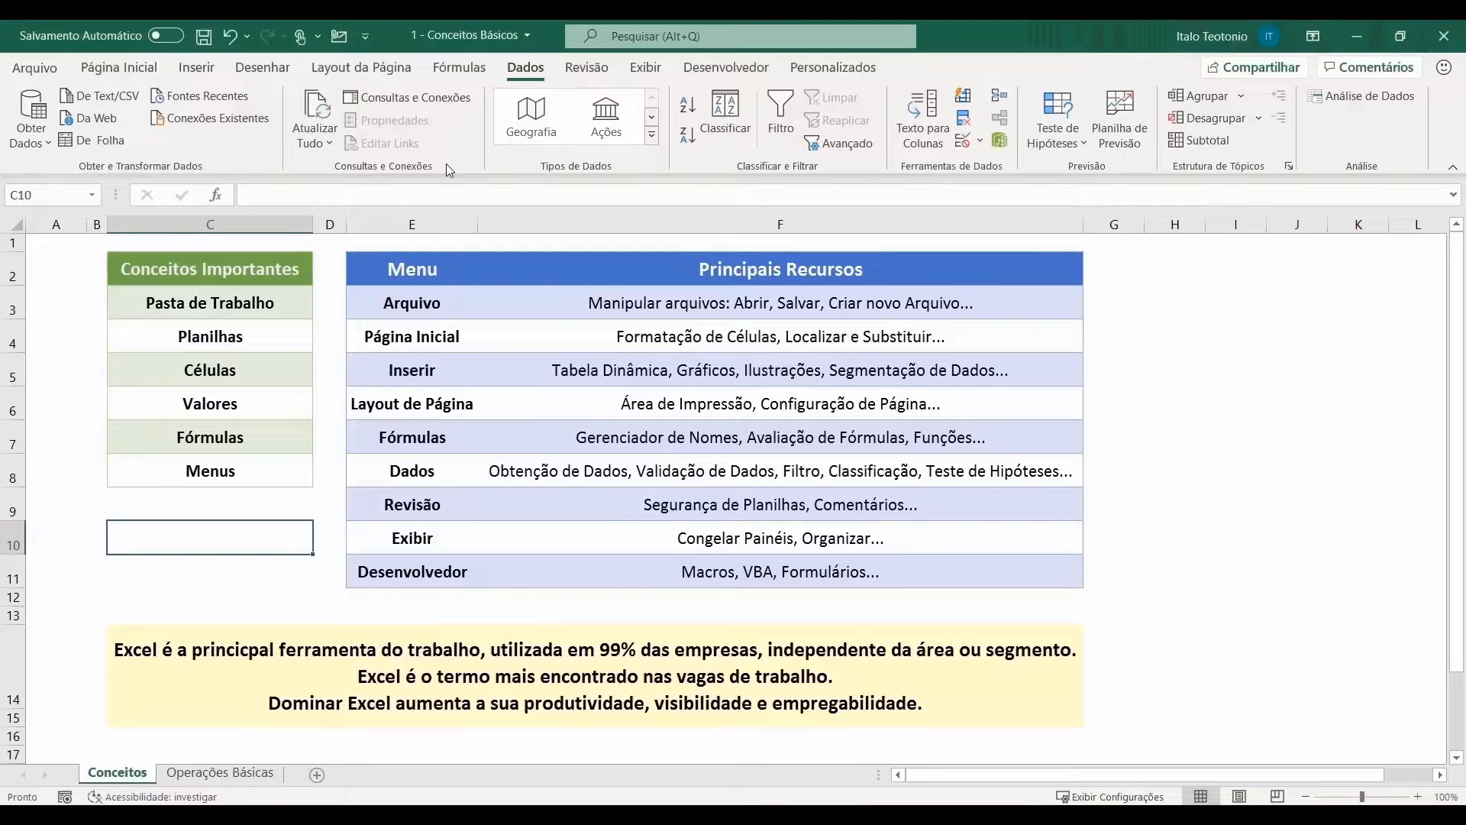
# Step: Open and close the Obter Dados source list, then view the Revisão and Exibir tabs
pyautogui.click(36, 143)
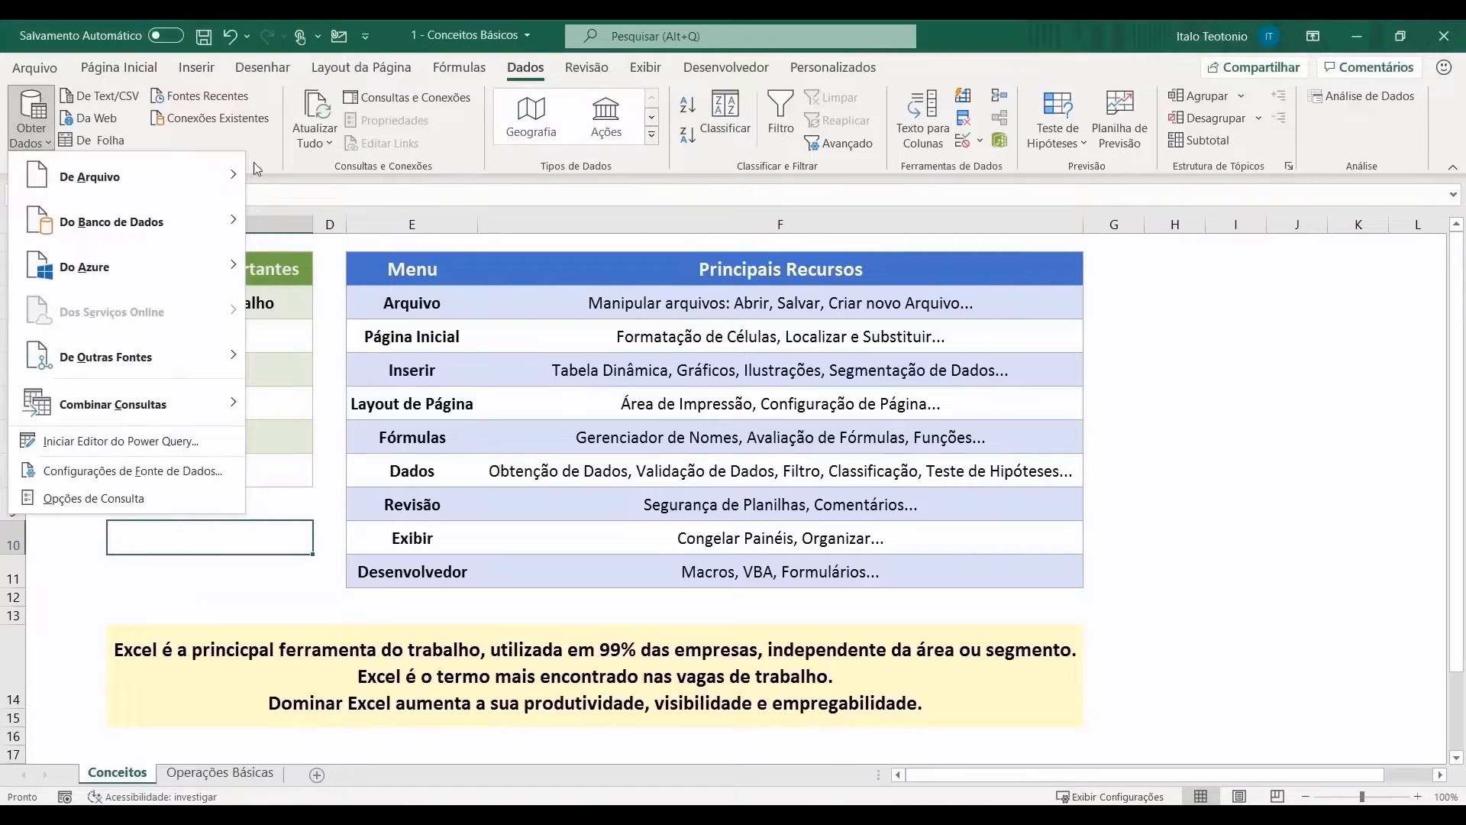
pyautogui.click(586, 298)
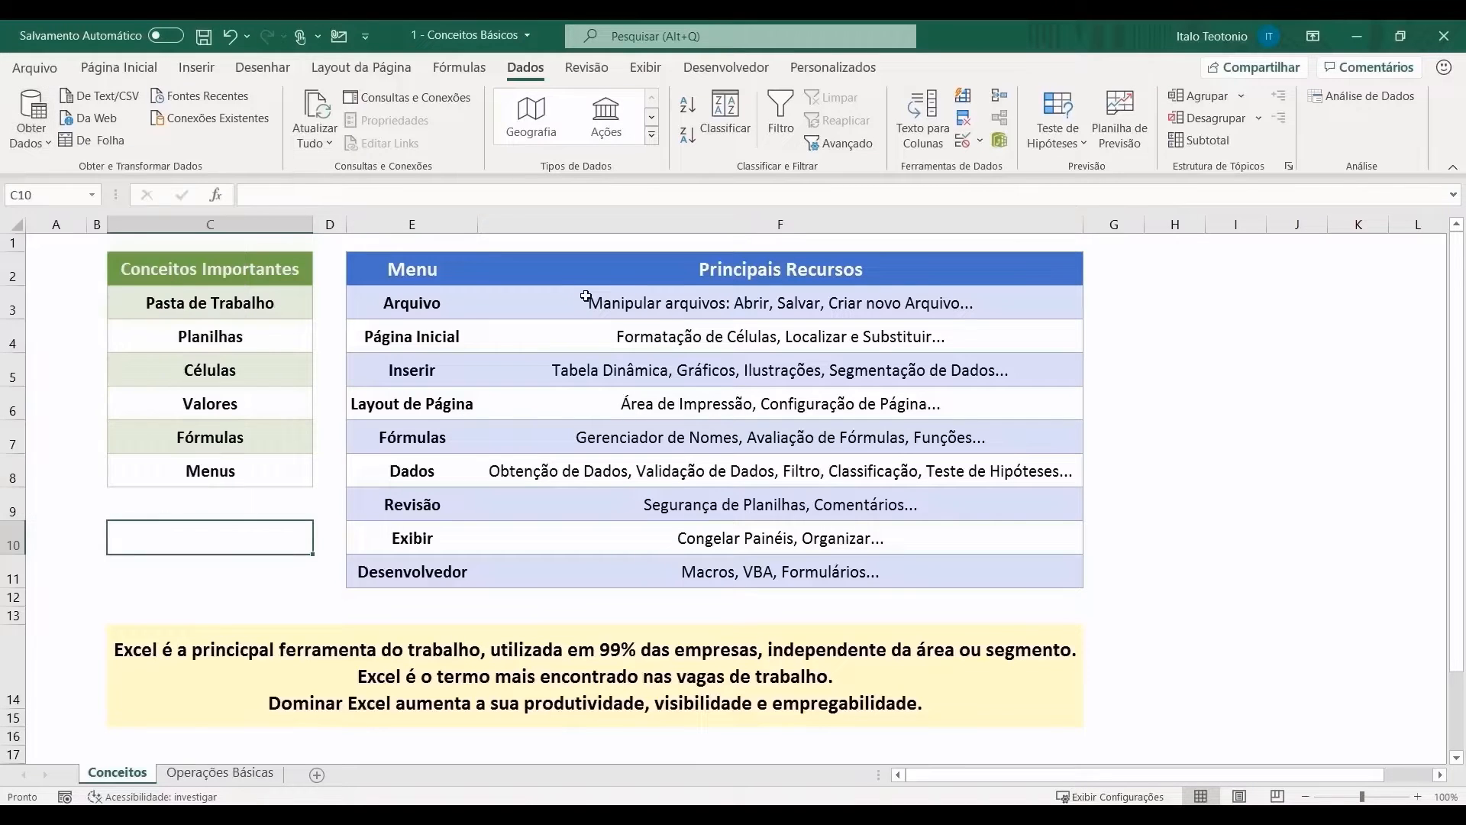
pyautogui.click(586, 67)
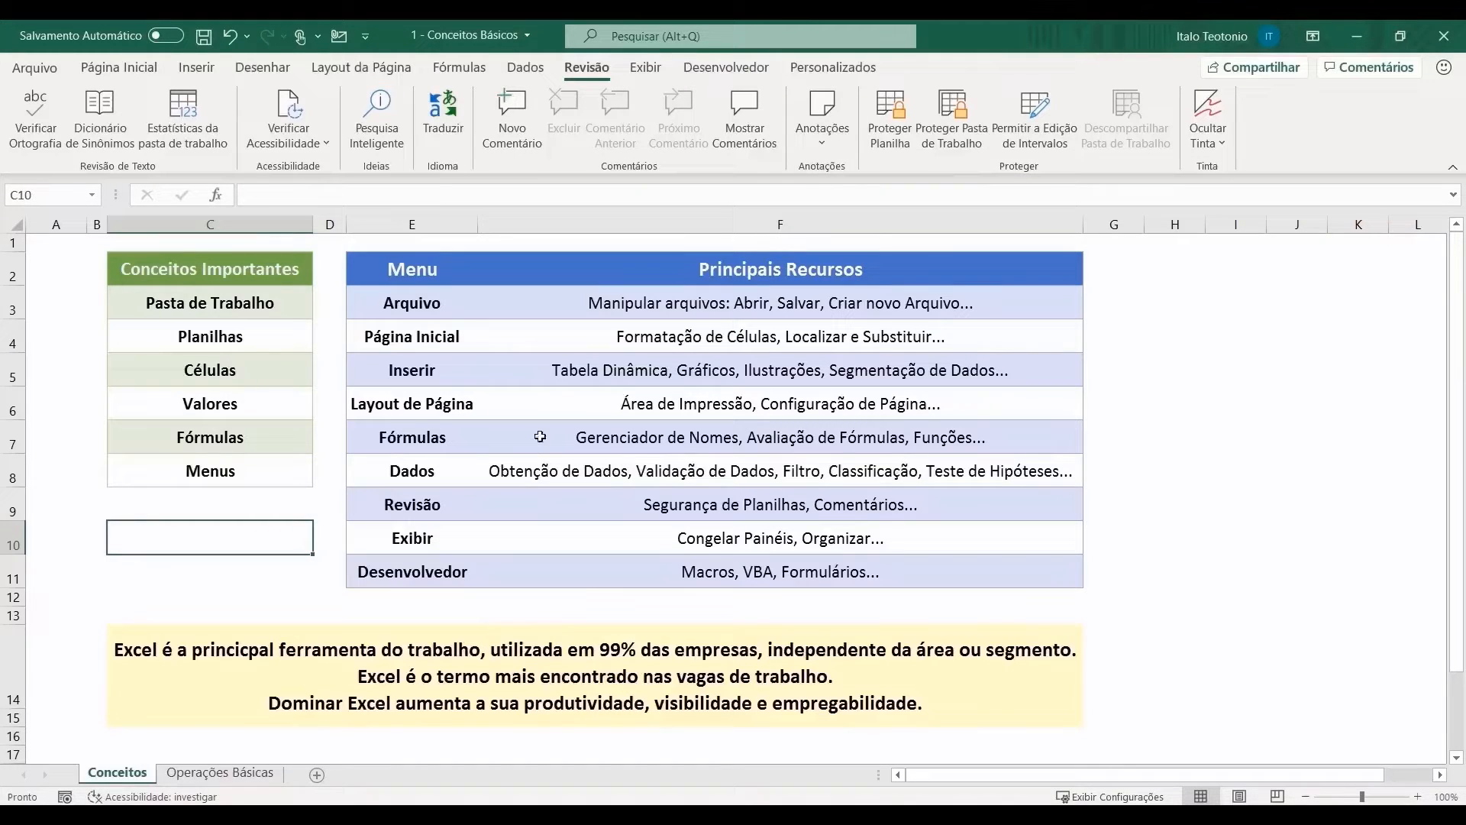
pyautogui.click(646, 67)
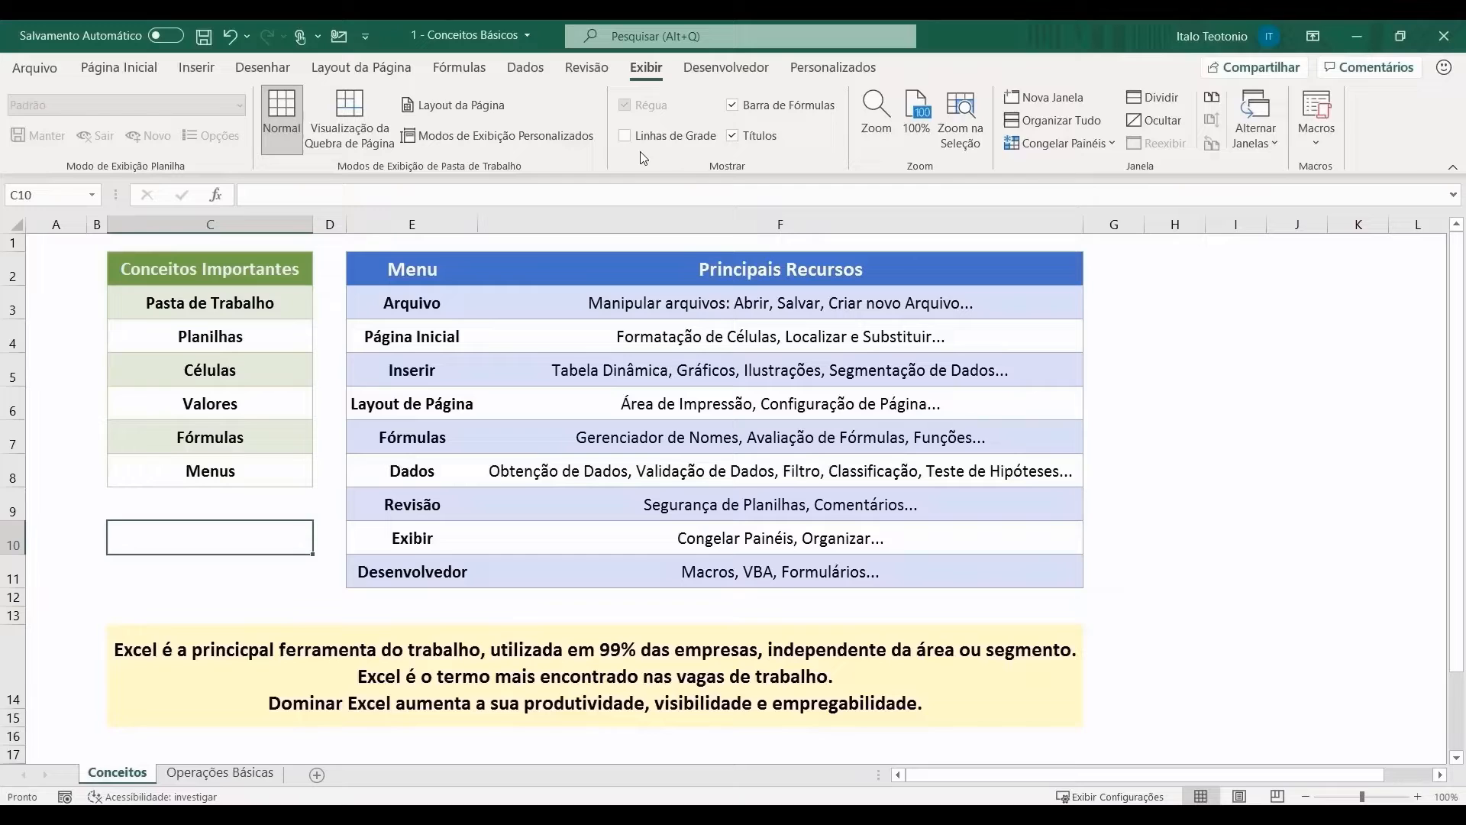
# Step: View Desenvolvedor, select F3:F13, return to Página Inicial, then open the Arquivo start page
pyautogui.click(688, 74)
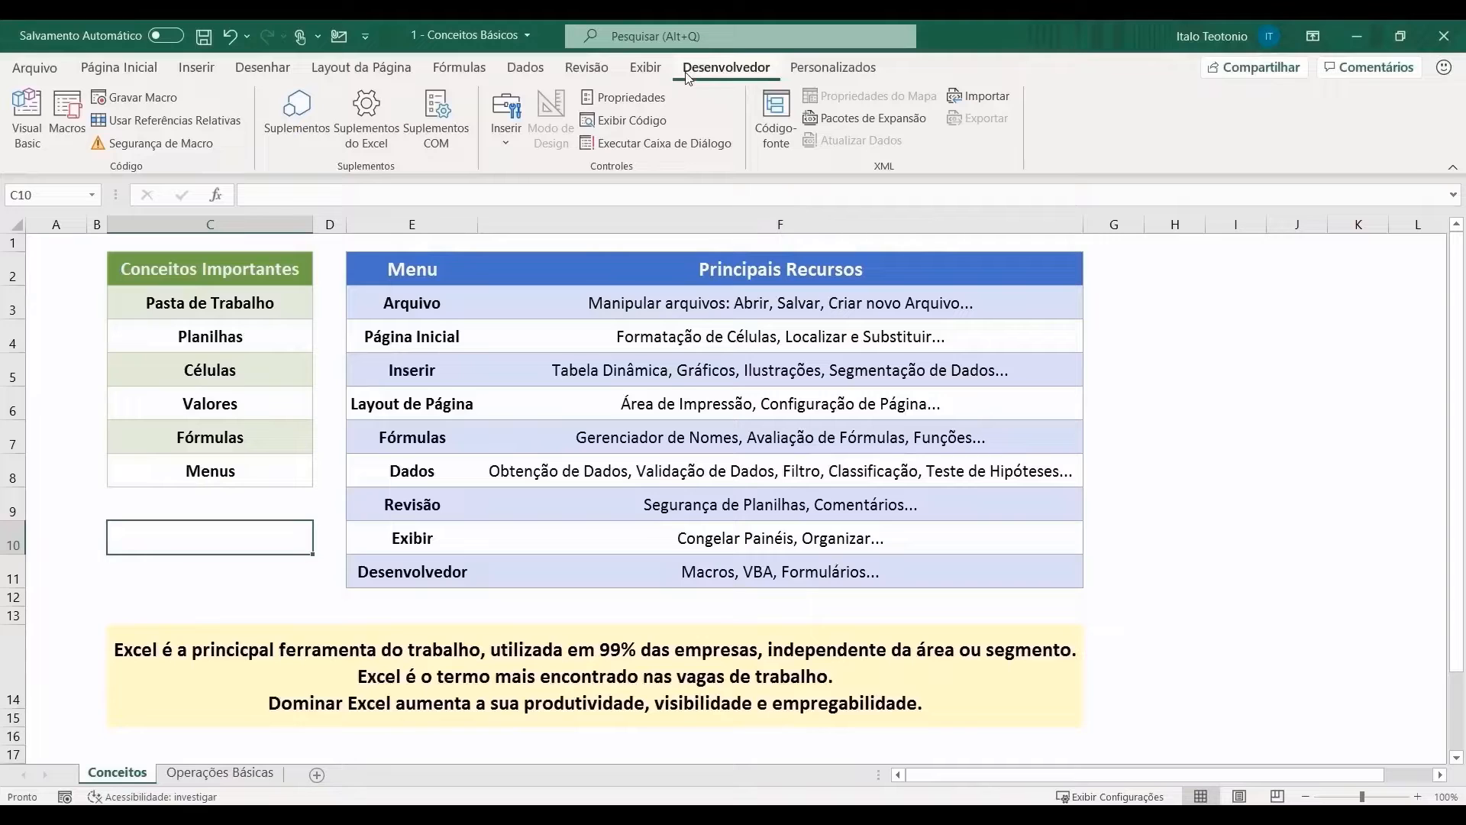
pyautogui.moveTo(779, 306); pyautogui.dragTo(779, 605)
pyautogui.click(118, 68)
pyautogui.click(34, 69)
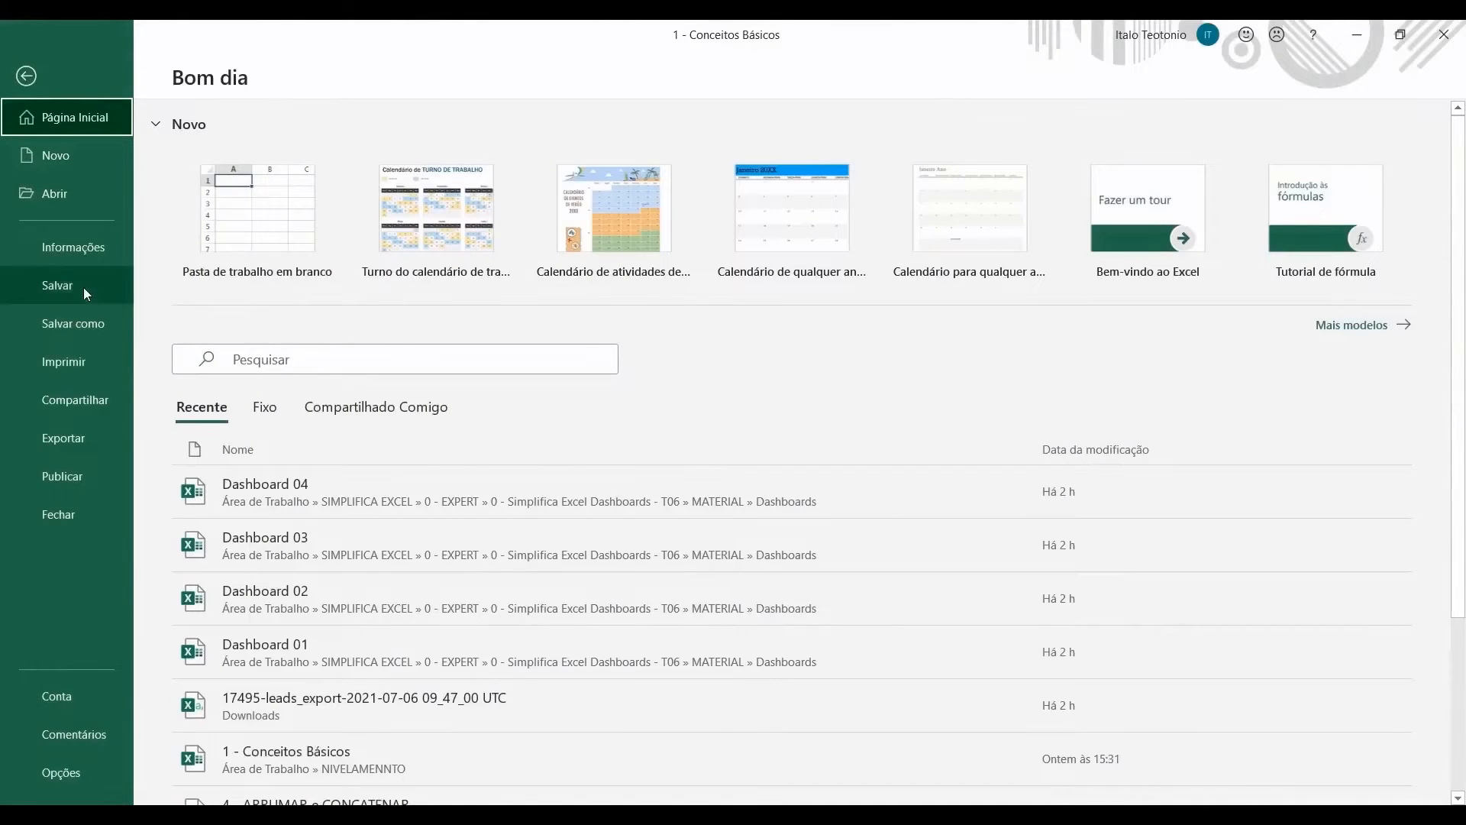
# Step: Leave Backstage, select G10, and switch to the Operações Básicas sheet with Ctrl+Page Down
pyautogui.click(26, 77)
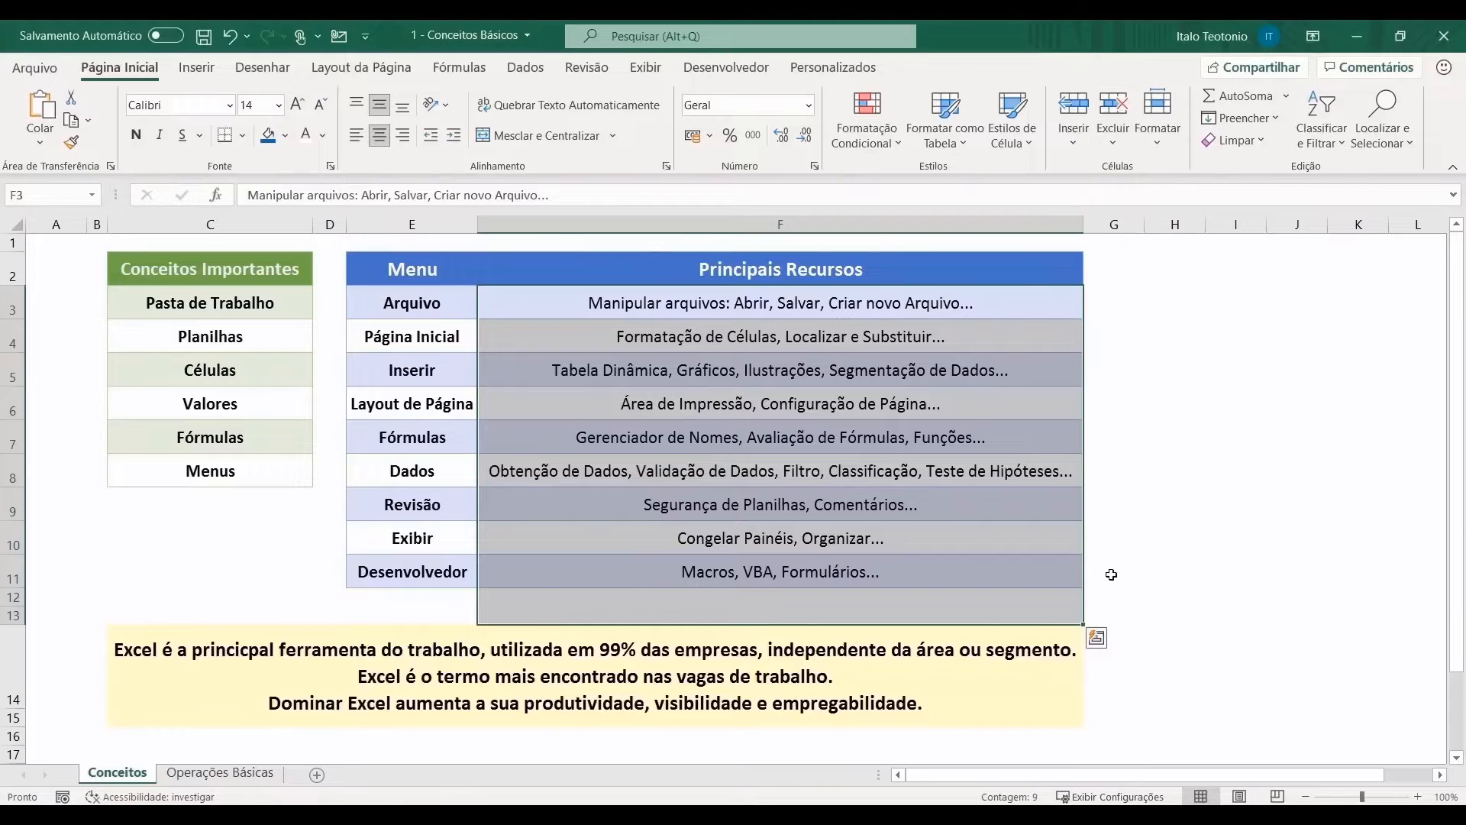
pyautogui.click(1139, 546)
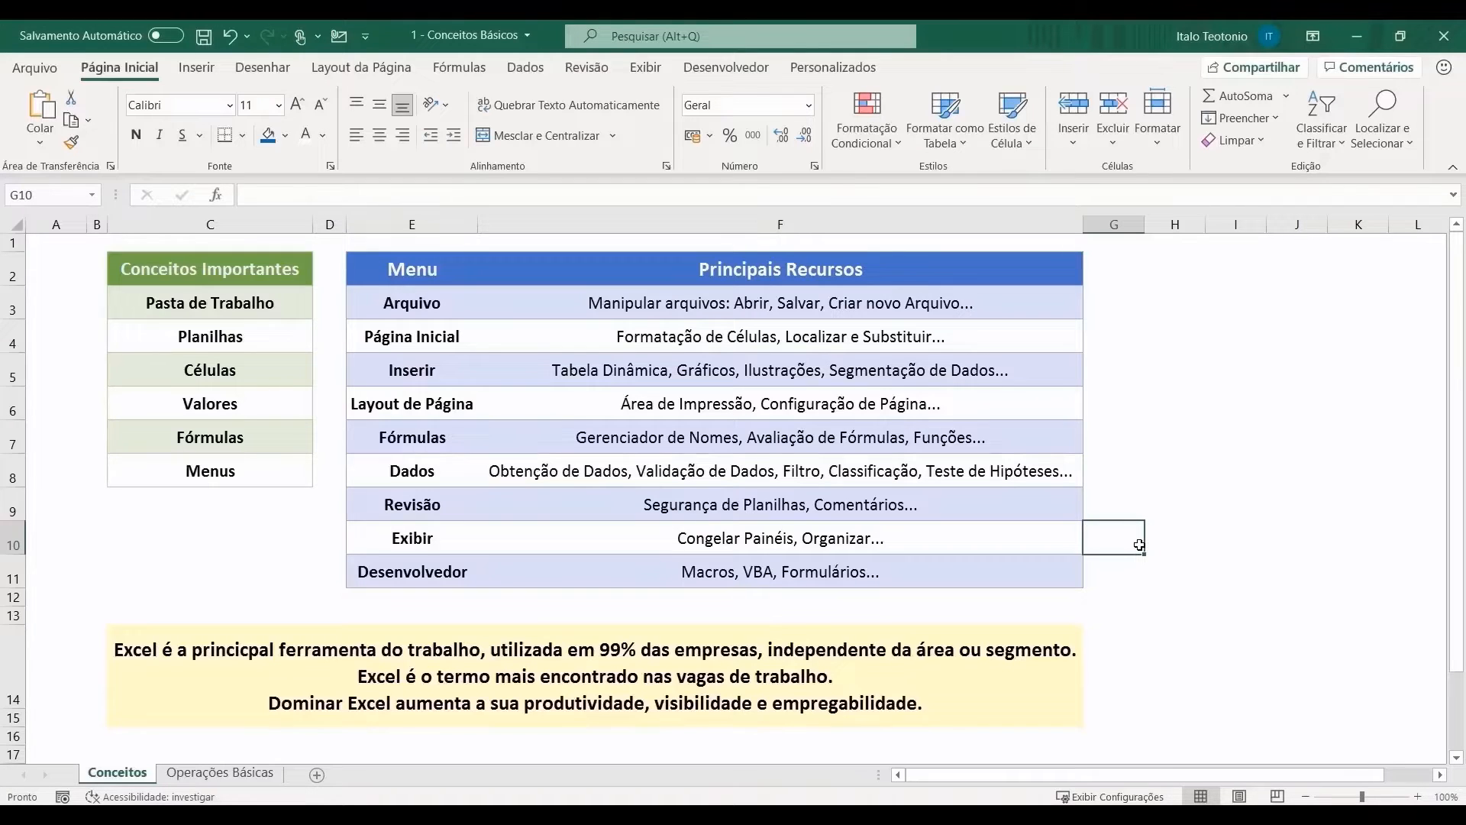
pyautogui.hotkey('ctrl', 'pagedown')
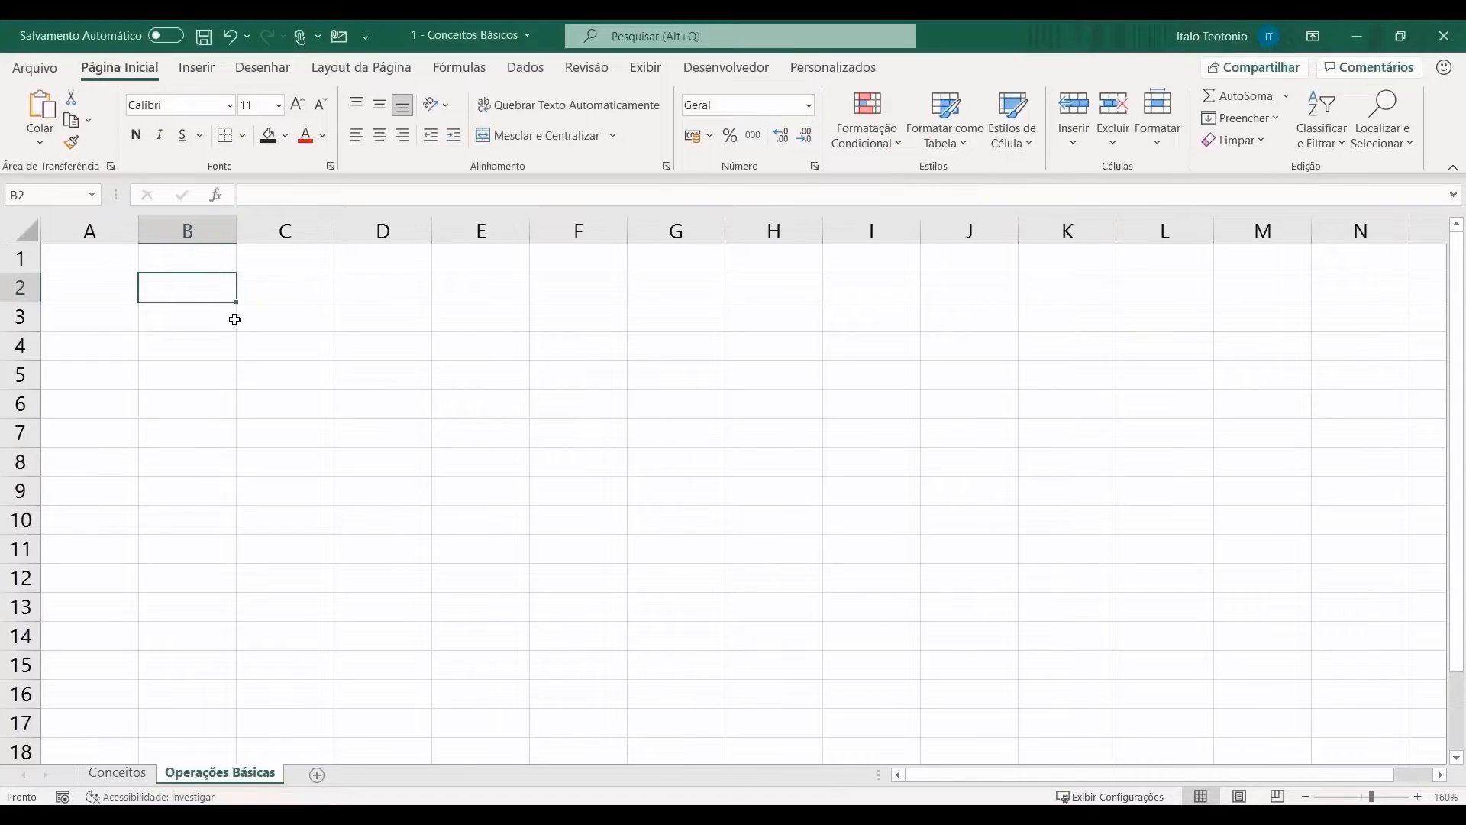
# Step: Enter 'Primeiro Número' in B2 and fit column B to the heading
pyautogui.keyDown('ctrl'); pyautogui.scroll(2, 201, 347); pyautogui.keyUp('ctrl')
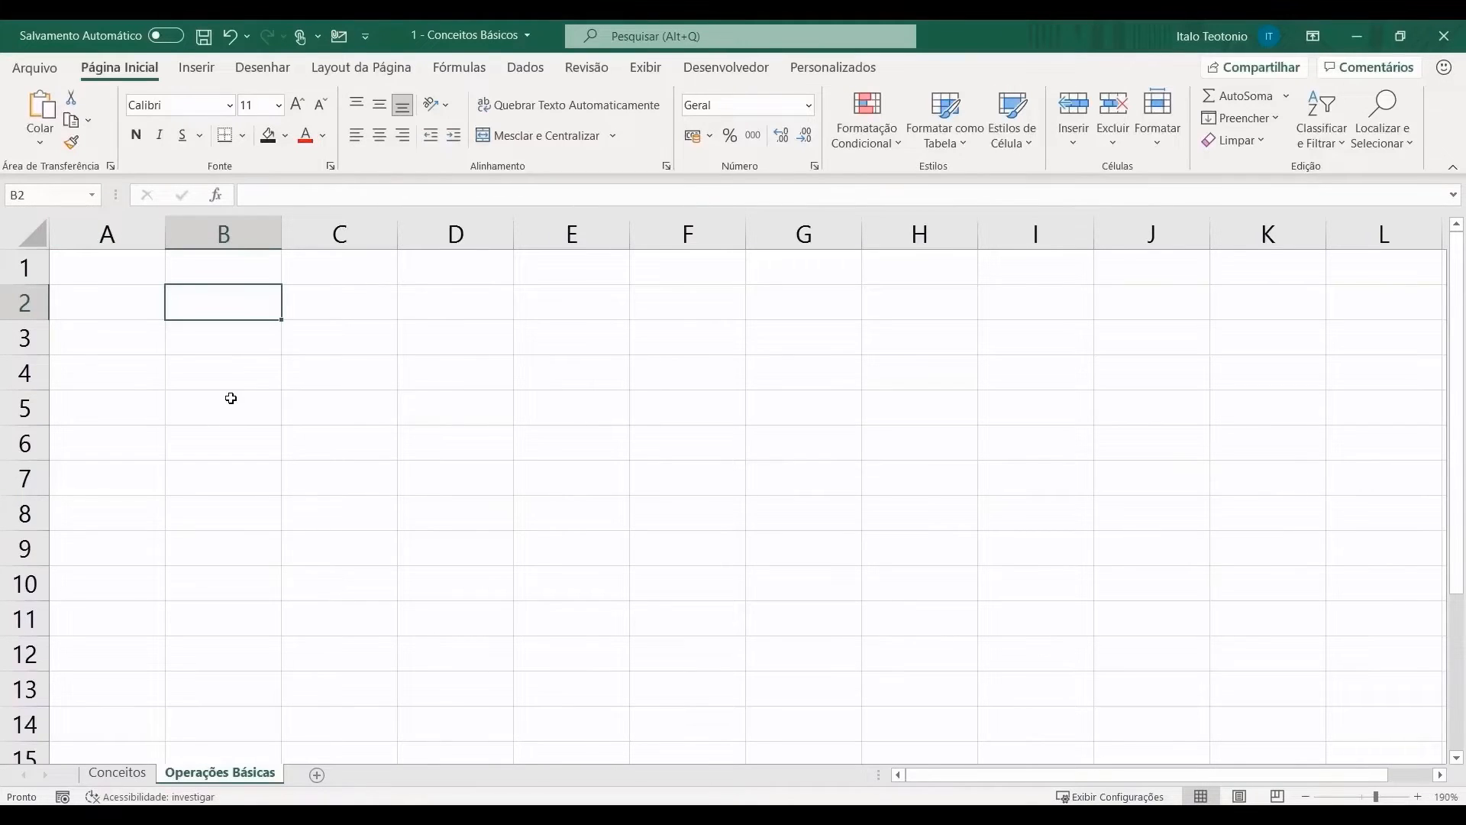
pyautogui.write('Primeiro Número')
pyautogui.press('Return')
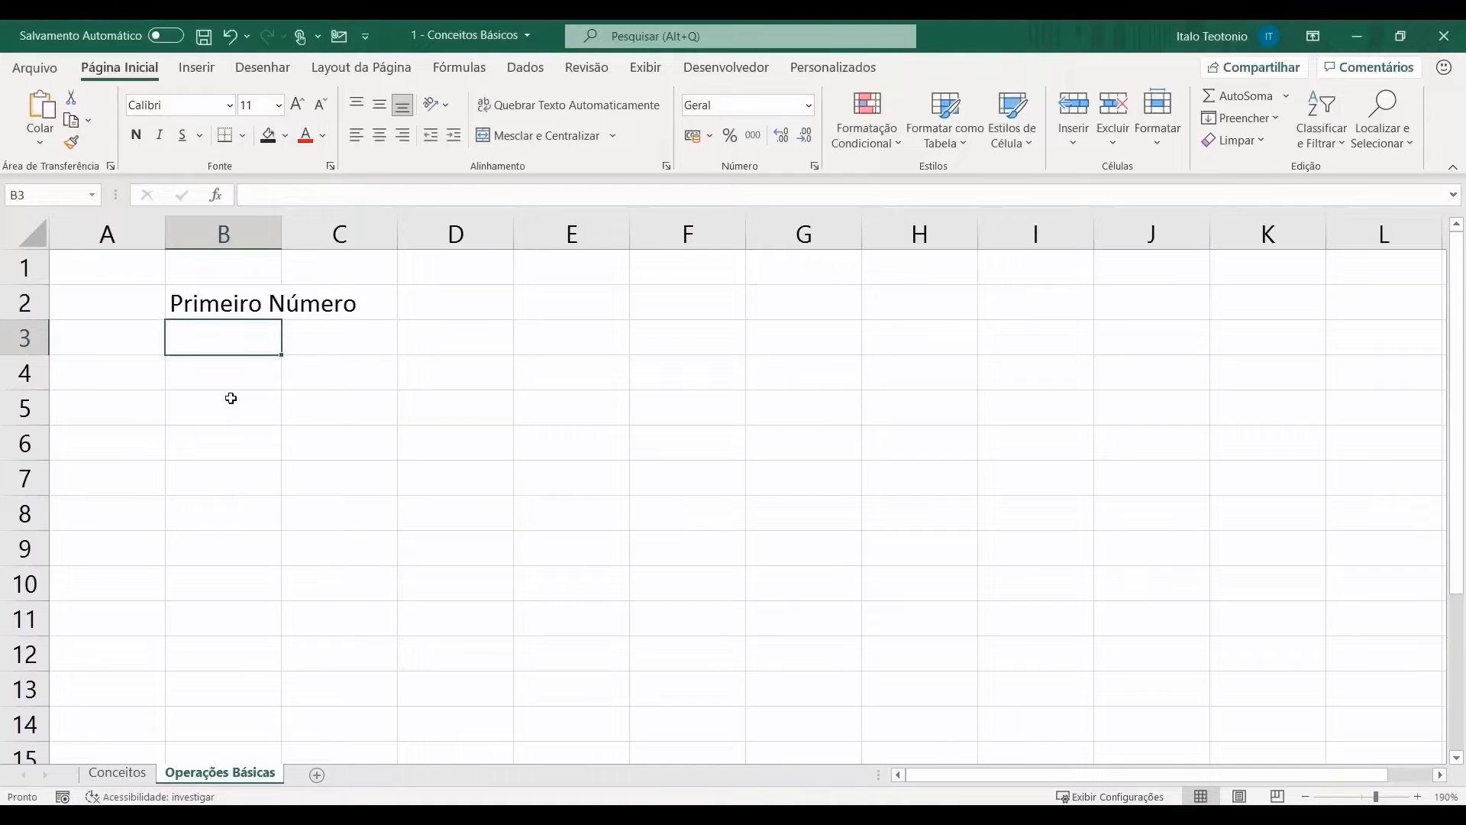
pyautogui.click(212, 306)
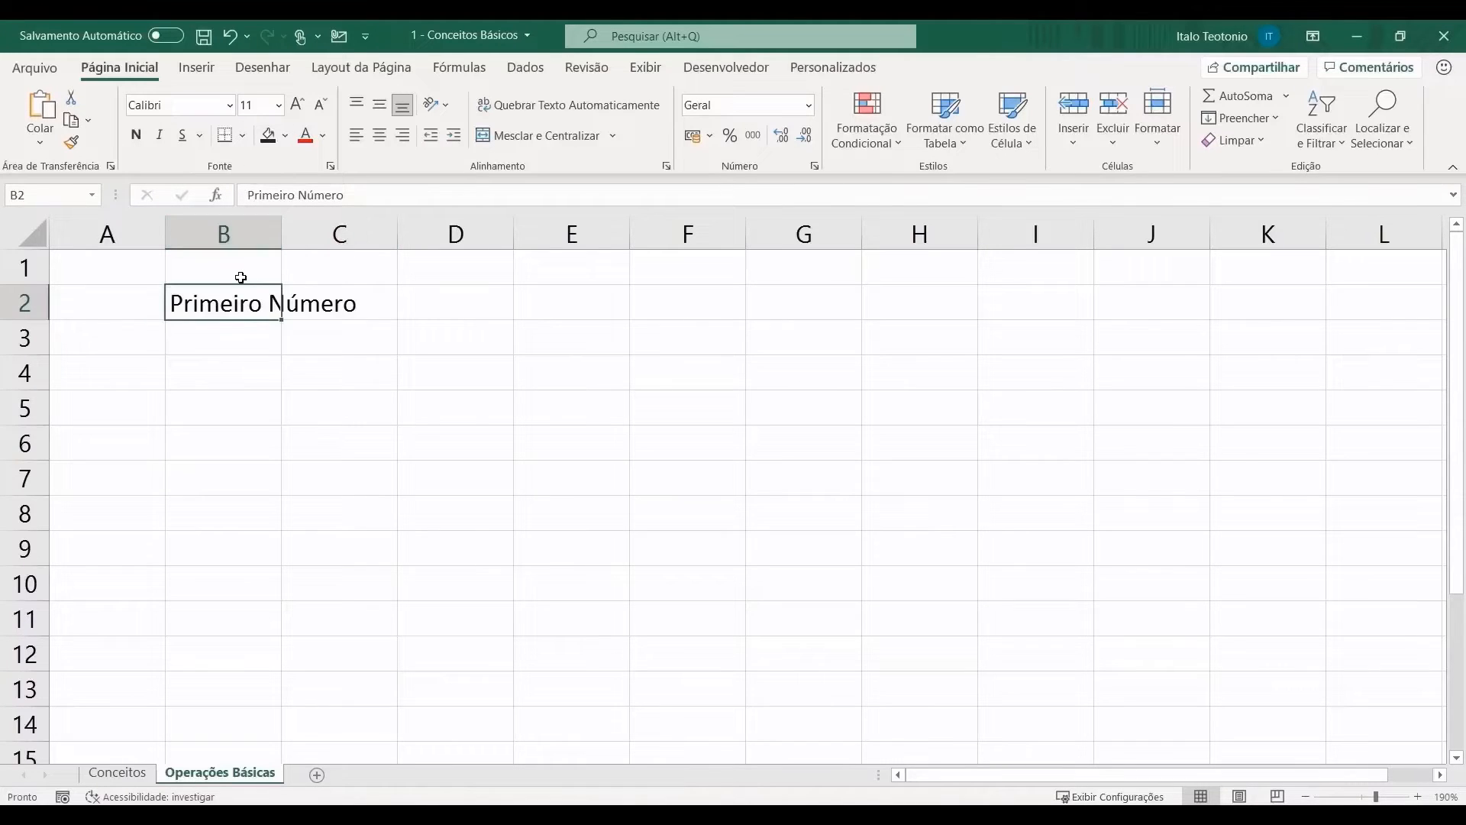
pyautogui.doubleClick(285, 233)
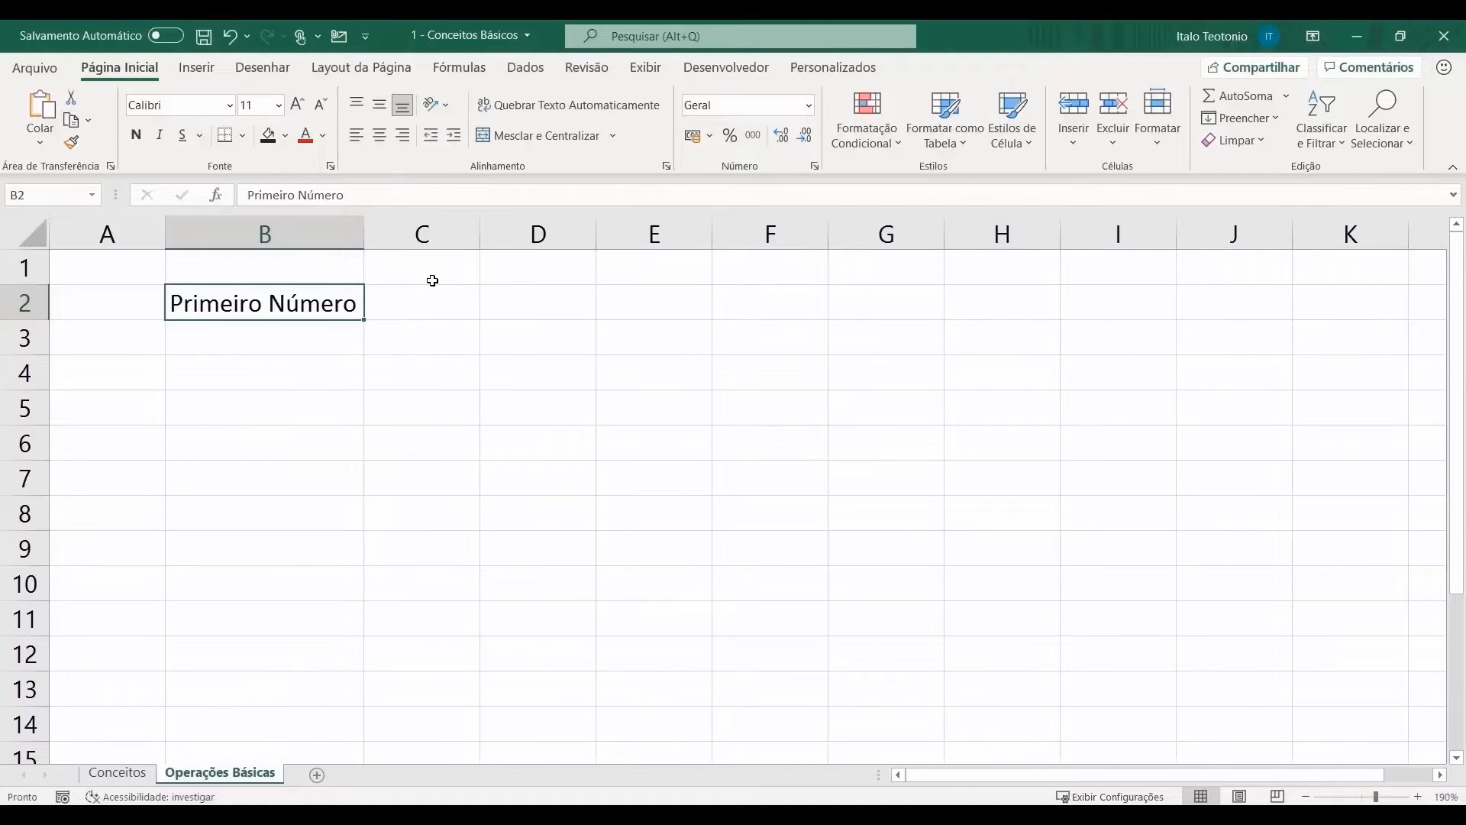
pyautogui.hotkey('ctrl', 'z')
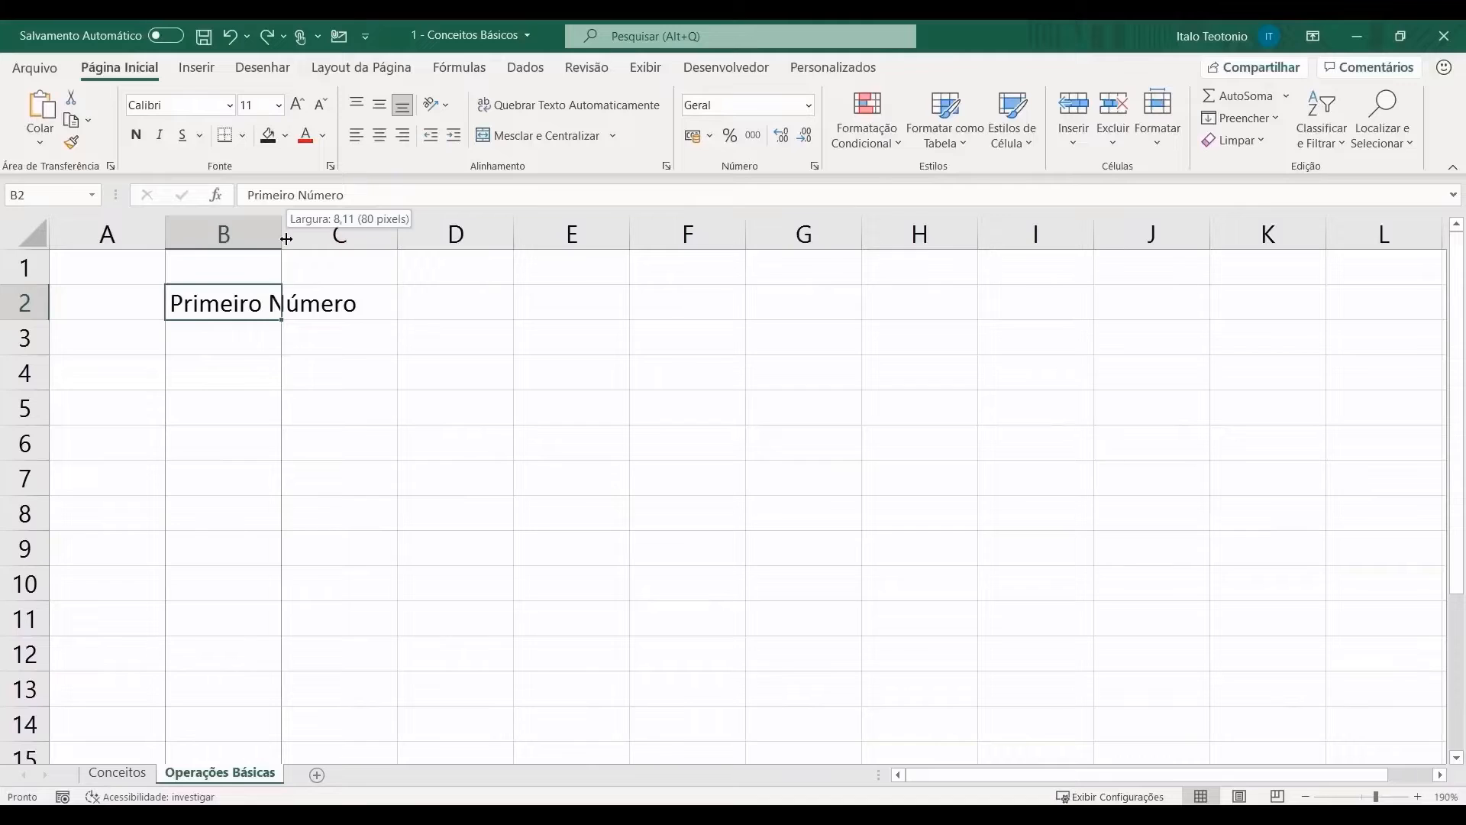
pyautogui.moveTo(286, 239); pyautogui.dragTo(779, 239)
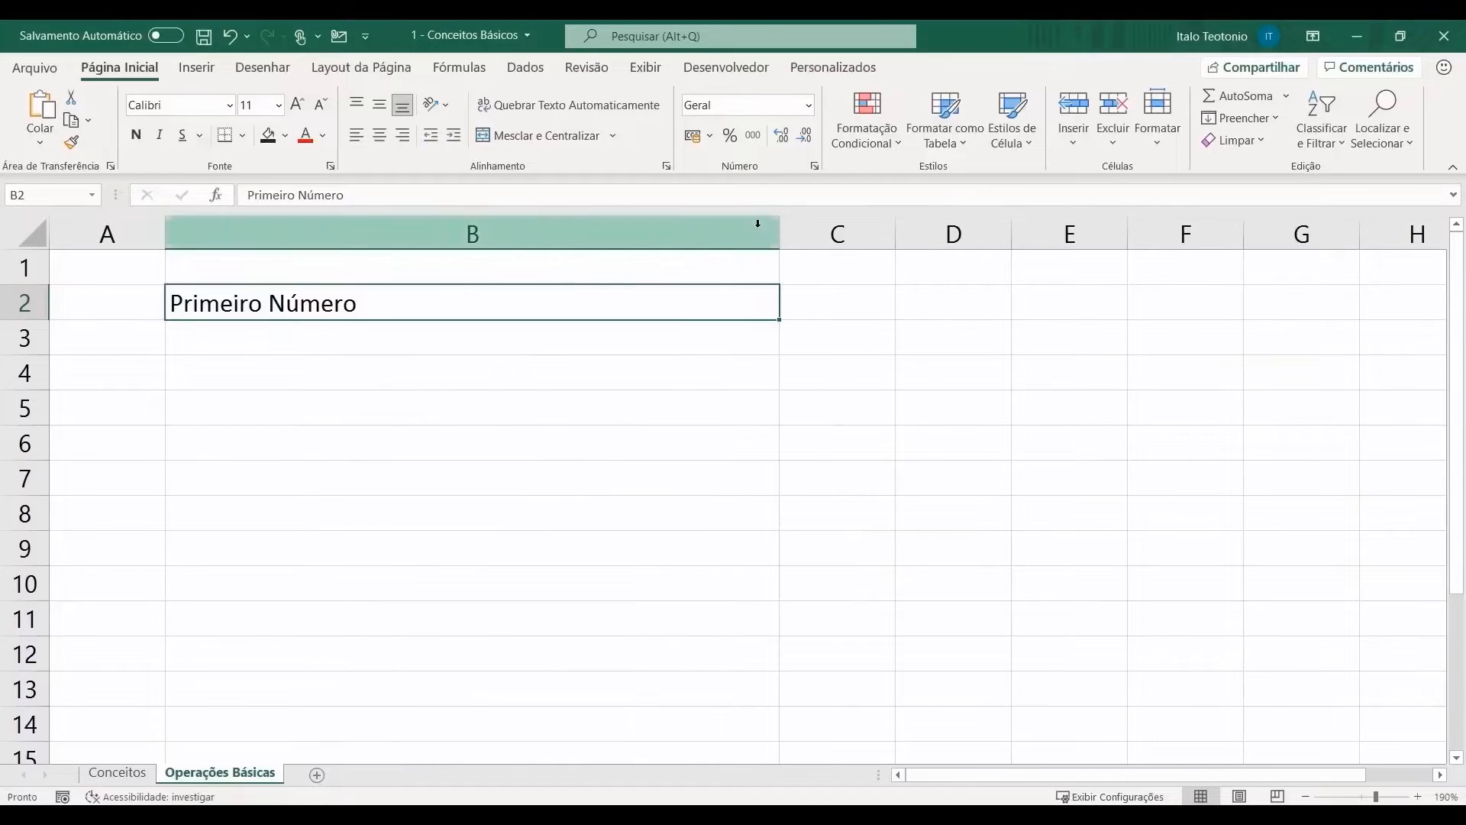
pyautogui.doubleClick(784, 229)
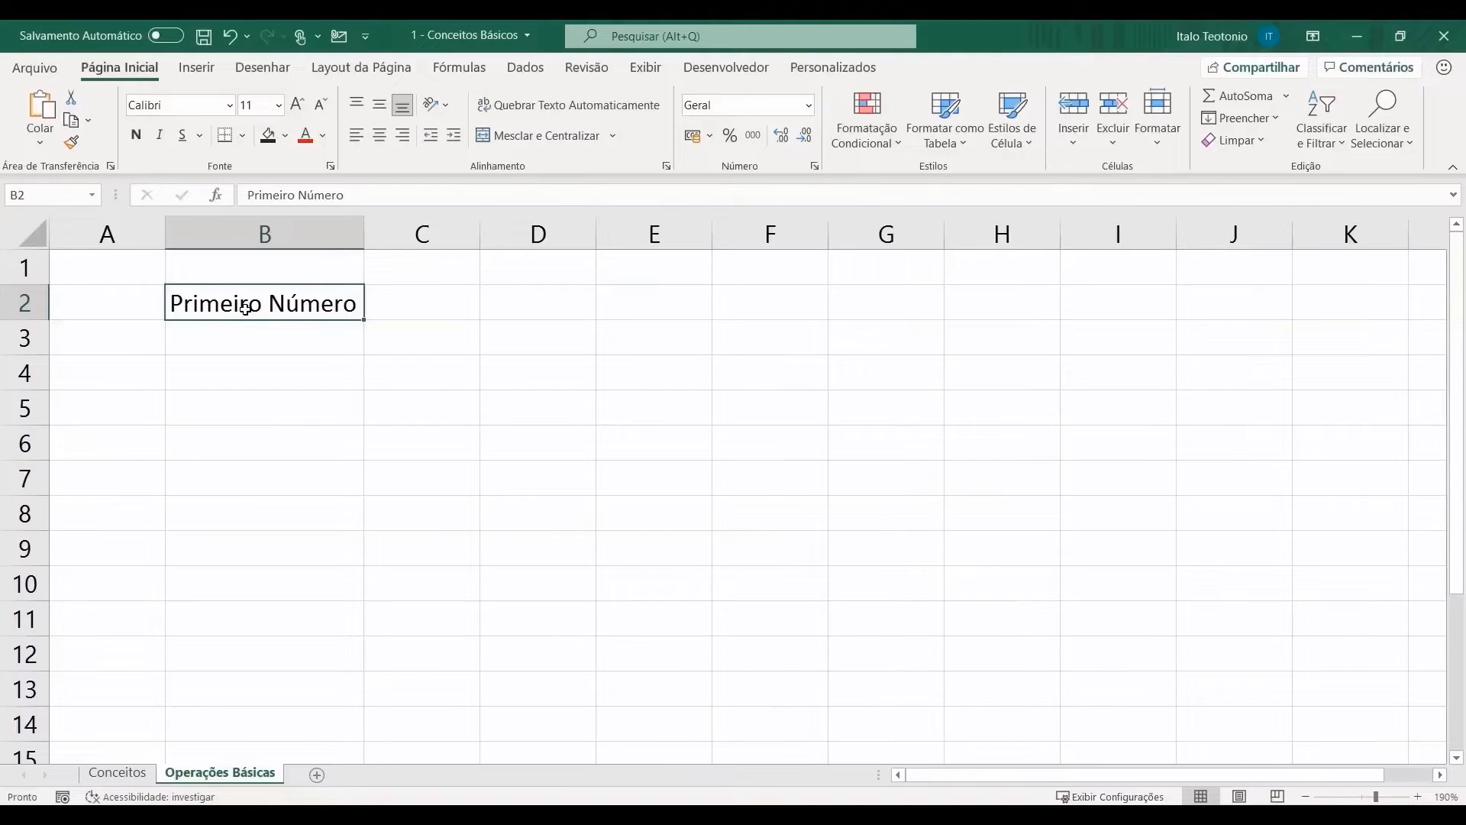
# Step: Enter 'Segundo Número' in C2 and auto-fit column C to it
pyautogui.click(451, 301)
pyautogui.write('Segun')
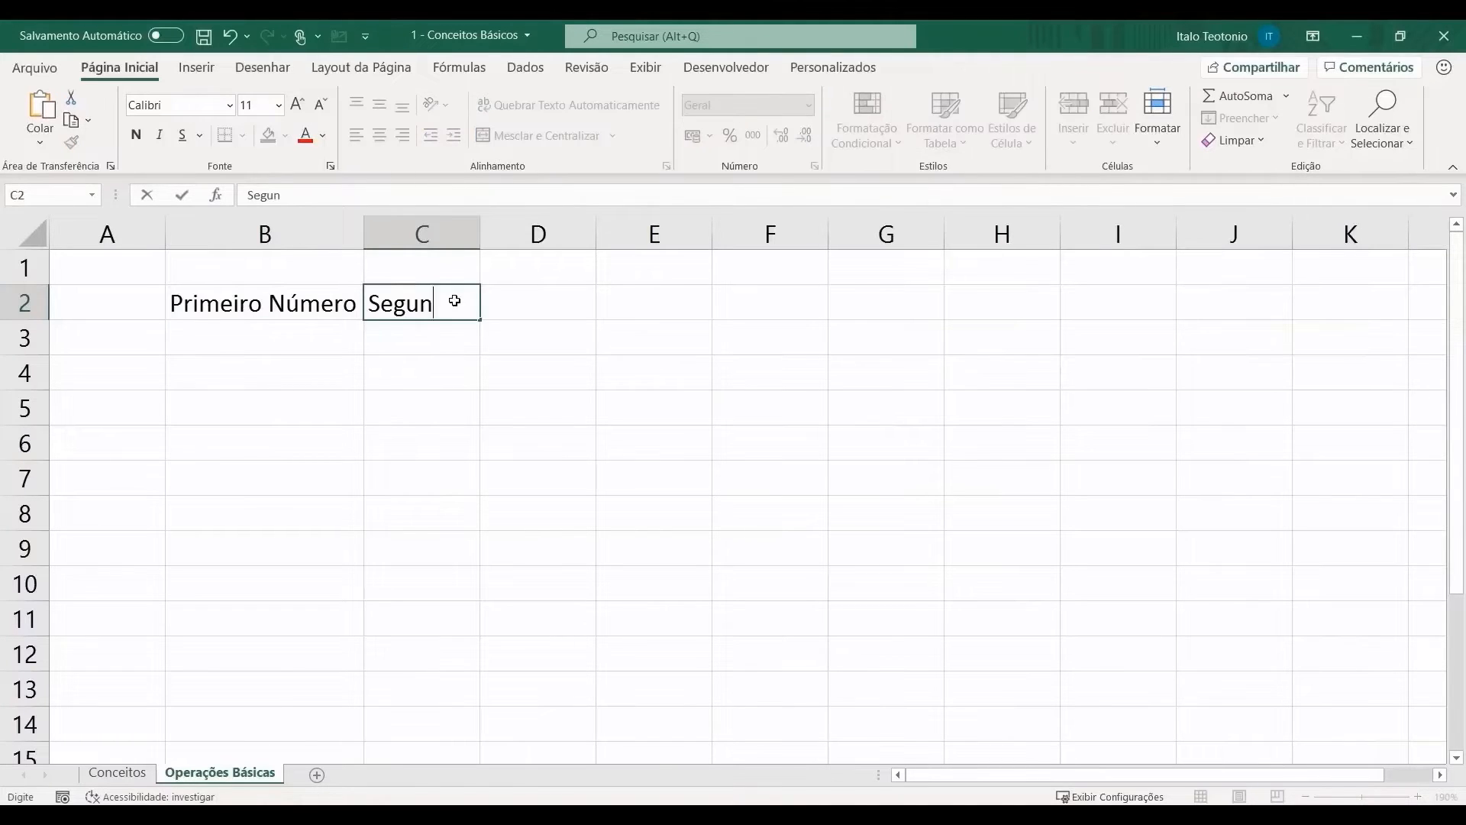
pyautogui.write('do Número')
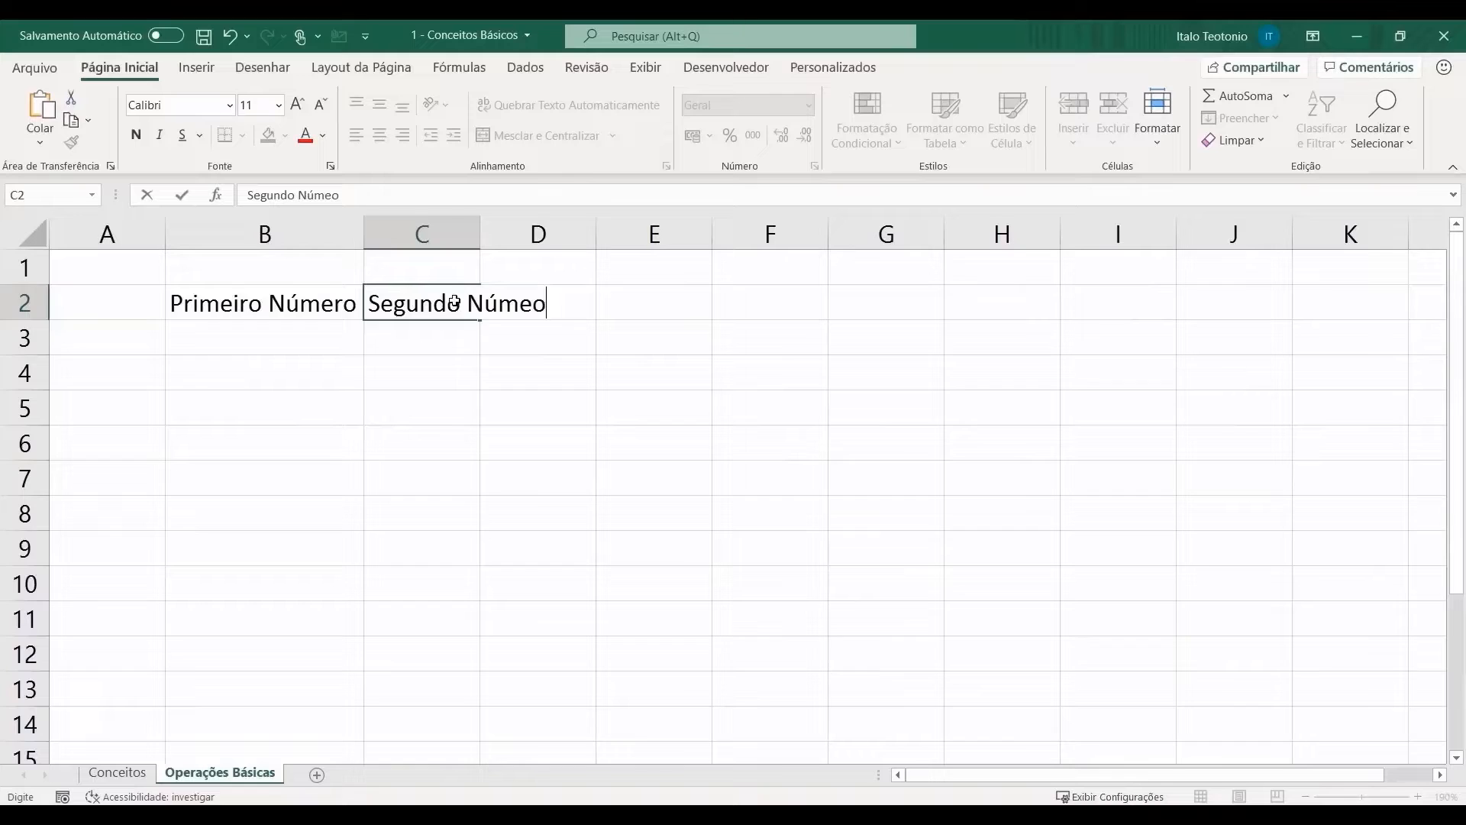
pyautogui.press('Return')
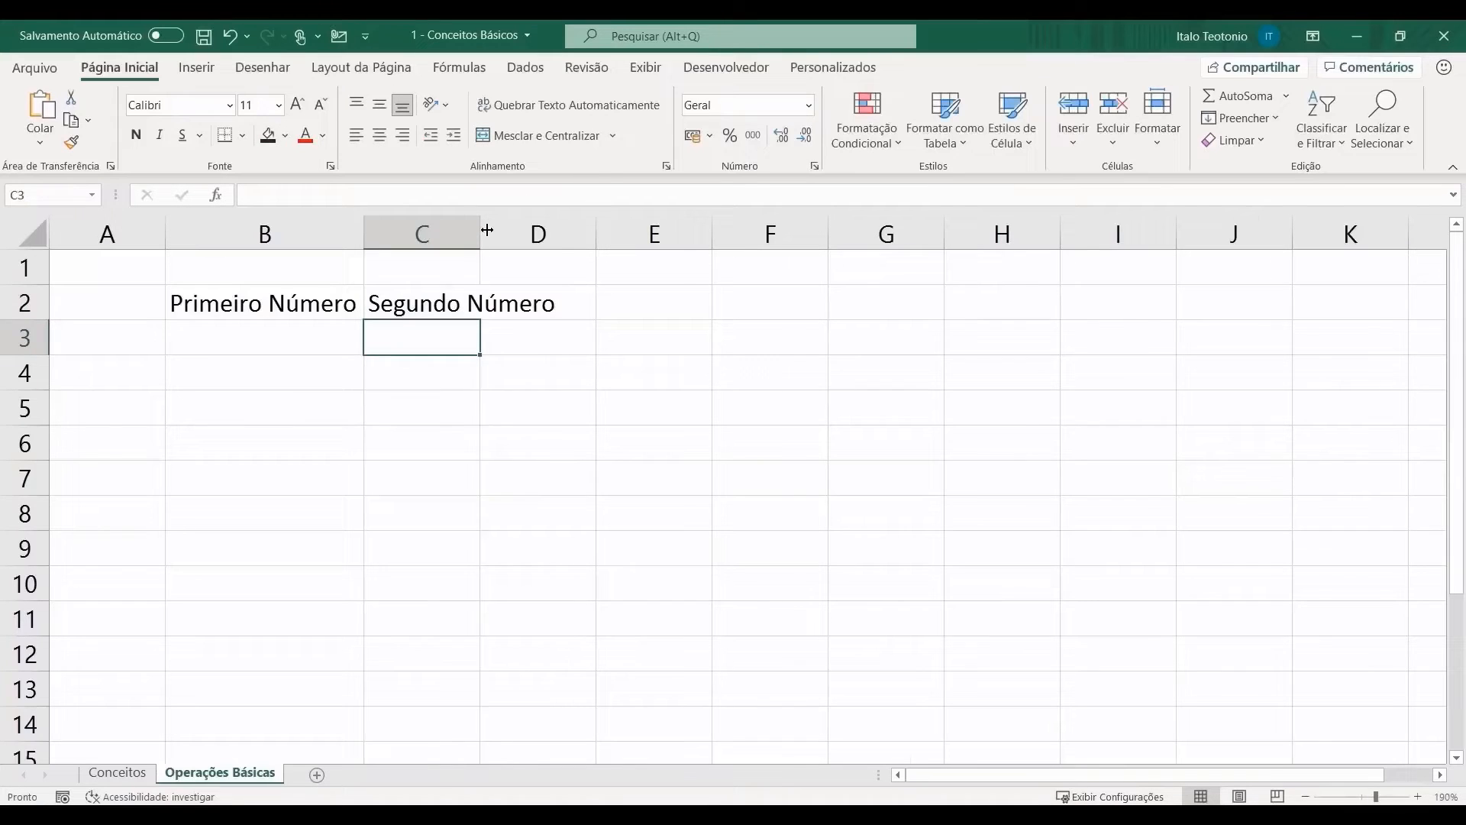
pyautogui.doubleClick(482, 230)
pyautogui.click(298, 332)
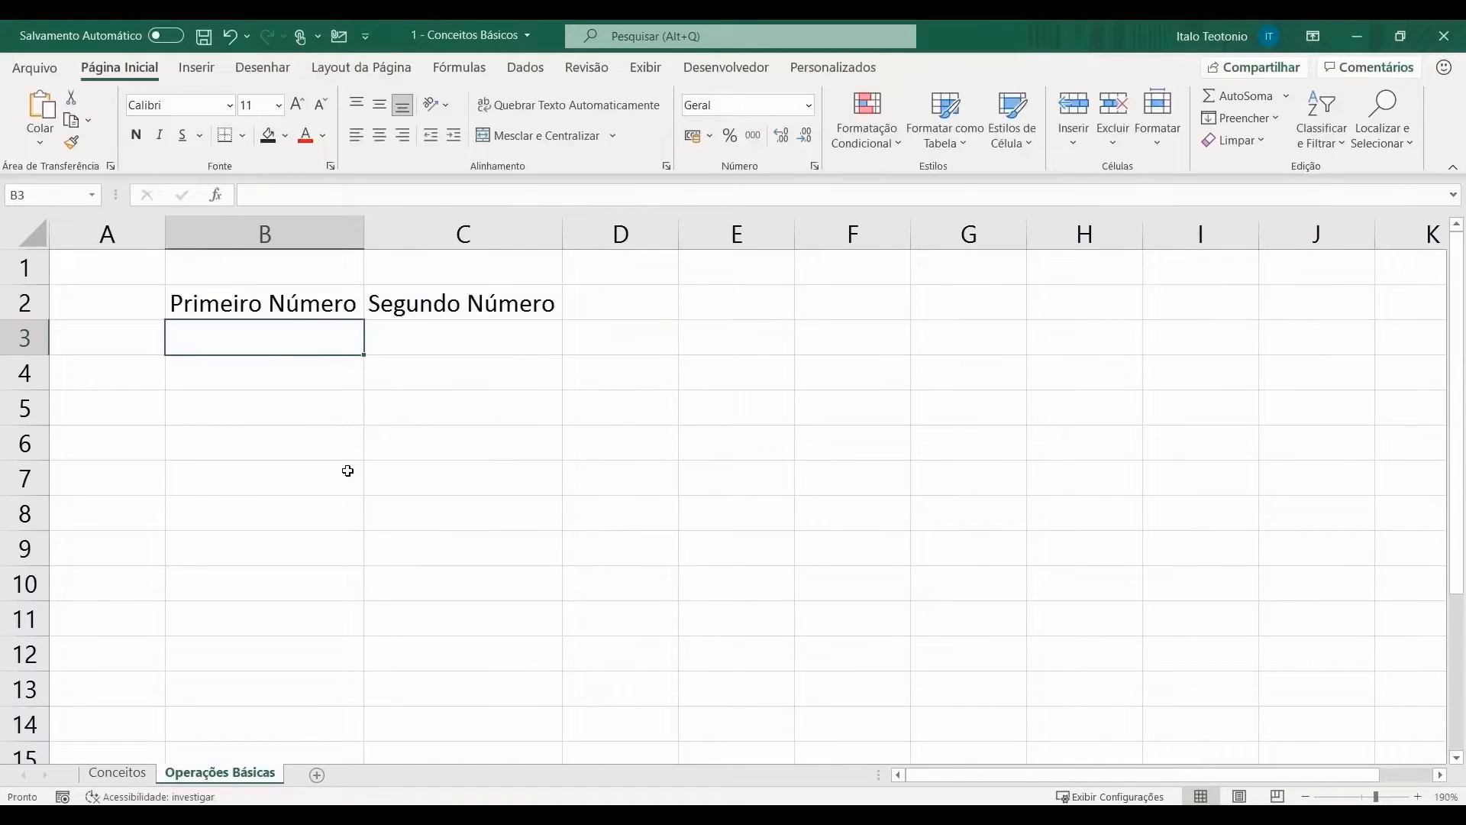
# Step: Enter 50 in B3 and 100 in C3
pyautogui.write('50')
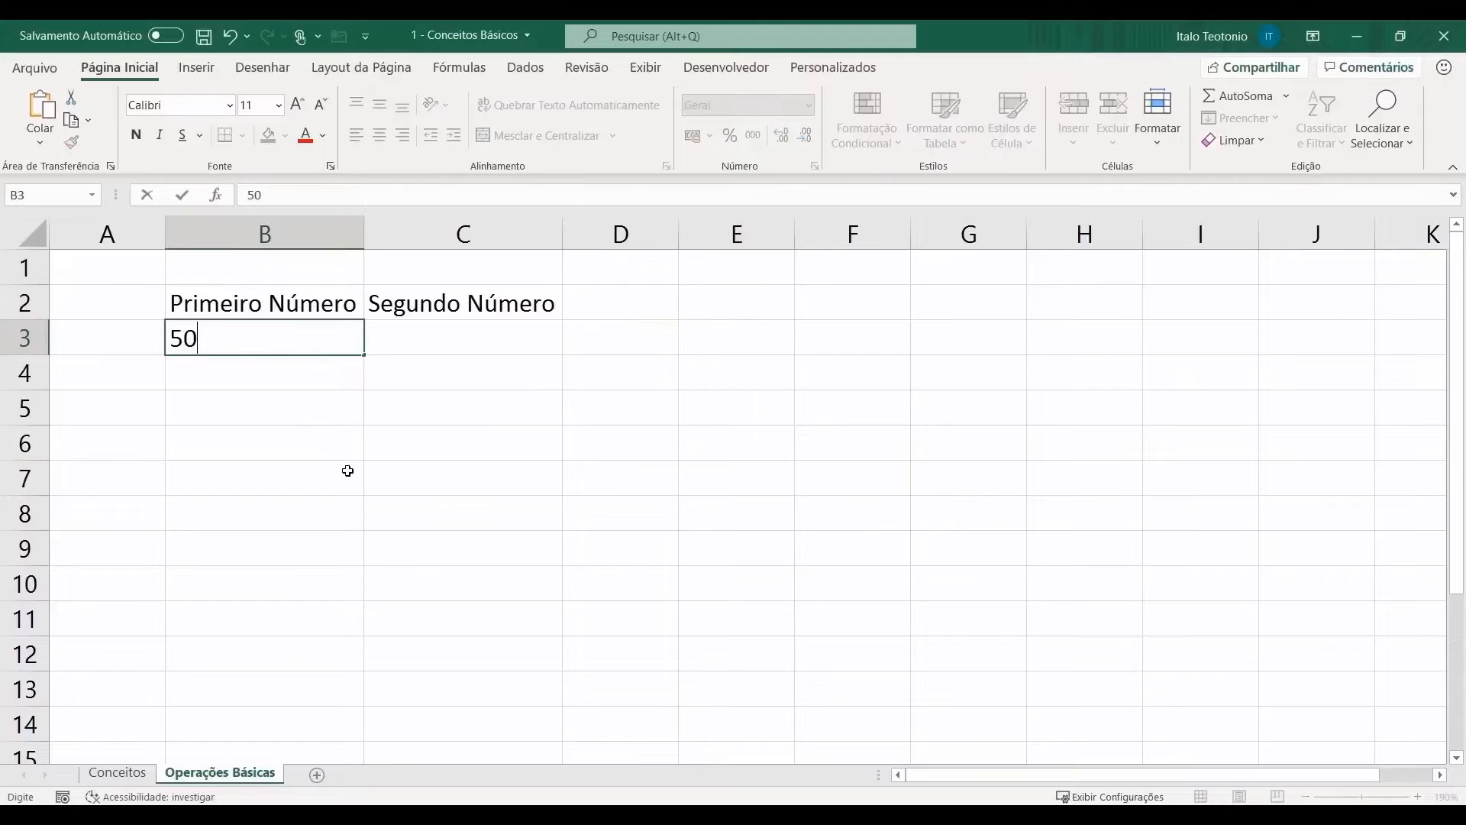
pyautogui.press('Tab')
pyautogui.write('100')
pyautogui.press('Tab')
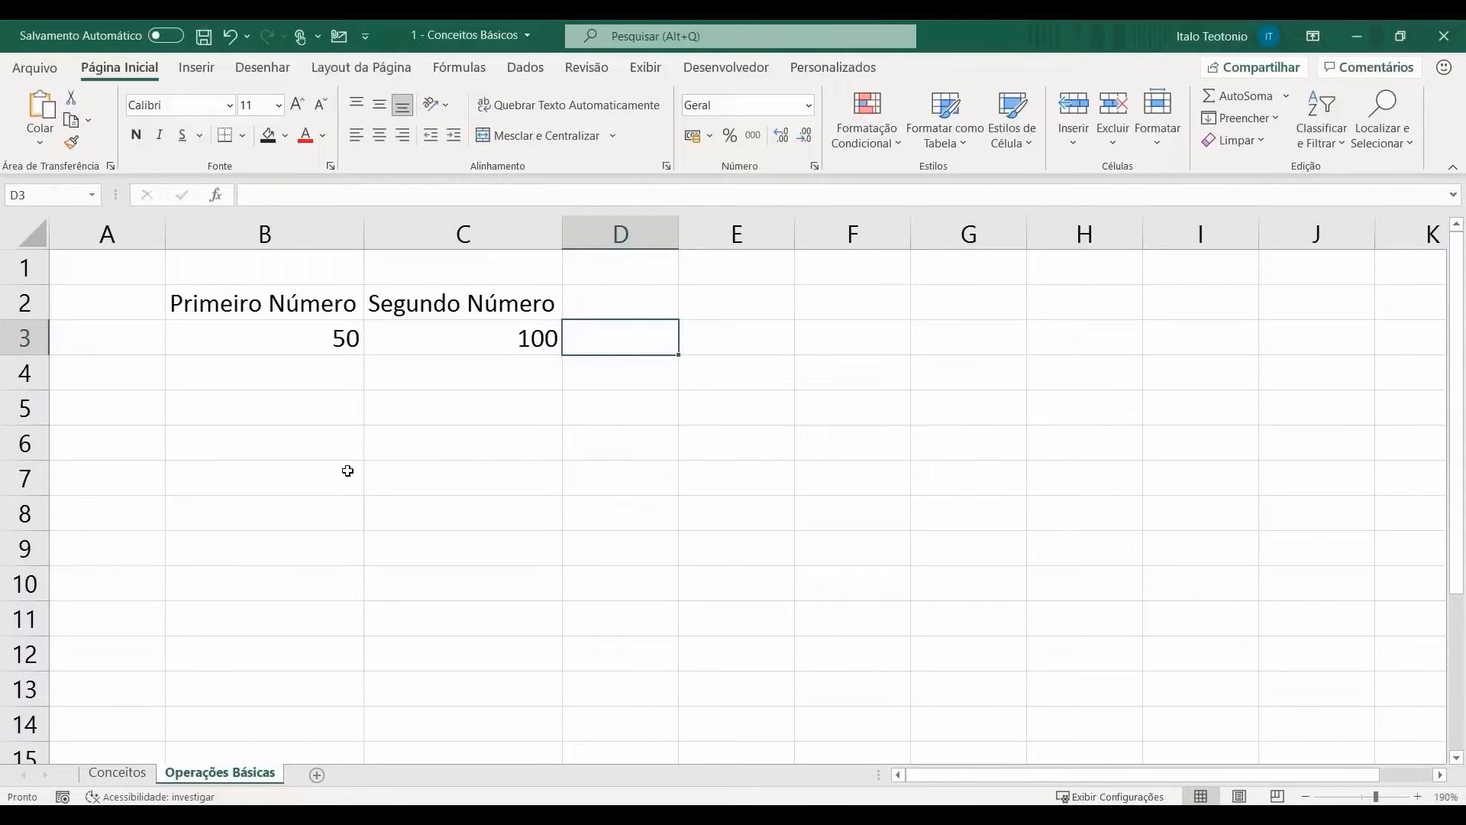
# Step: Type the headers SOMA, SUBTRAÇÃO, MULTIPLICAÇÃO and DIVISÃO in D2:G2
pyautogui.press('Left')
pyautogui.press('Left')
pyautogui.press('Right')
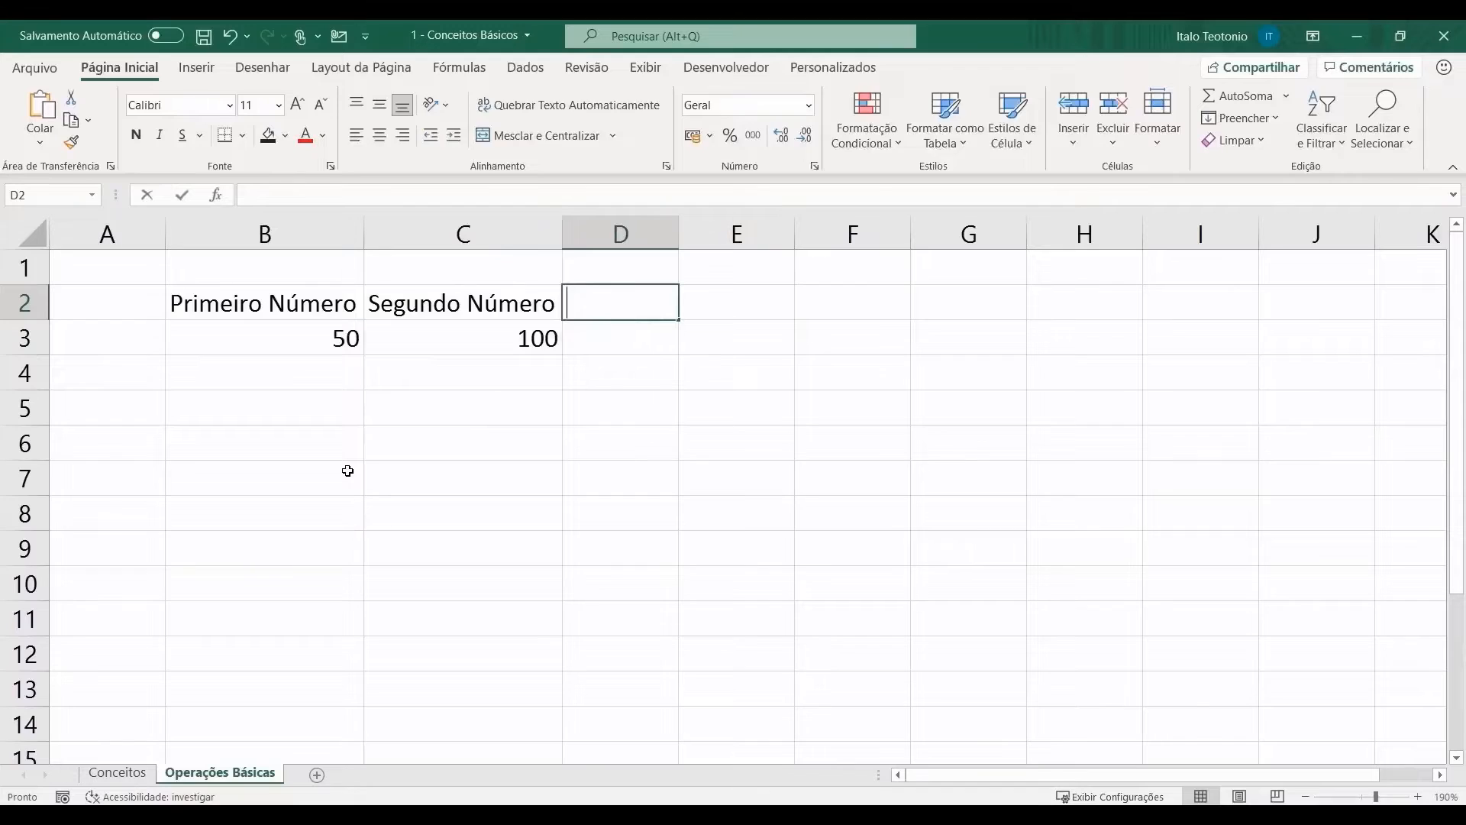
pyautogui.write('SOMA')
pyautogui.press('Tab')
pyautogui.write('SUBTARL')
pyautogui.press('BackSpace')
pyautogui.press('BackSpace')
pyautogui.press('BackSpace')
pyautogui.write('RAÇÃO')
pyautogui.press('Tab')
pyautogui.write('MULTIPLICAÇÃO')
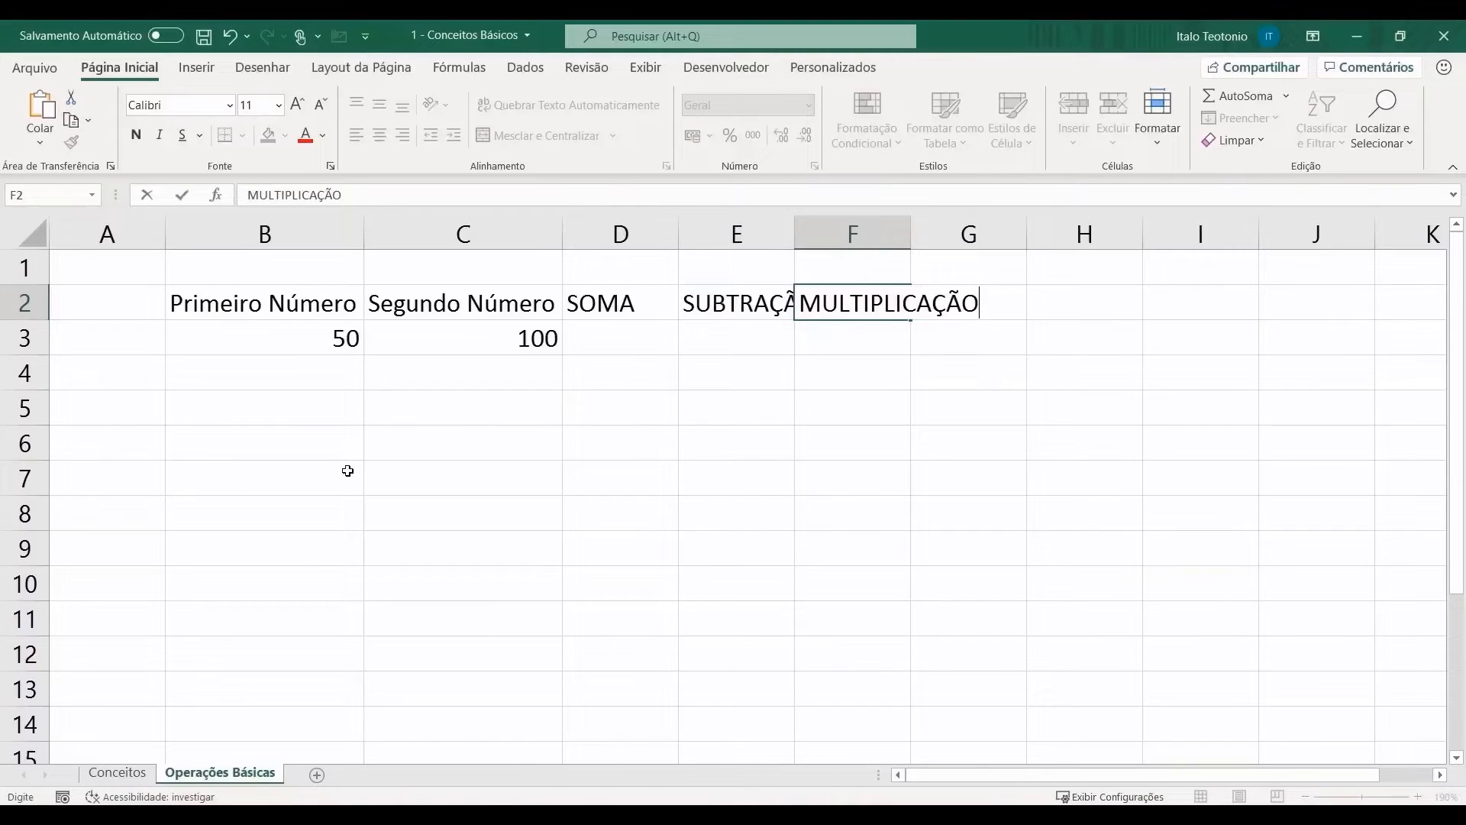
pyautogui.press('Tab')
pyautogui.write('DIVISÃO')
pyautogui.click(378, 449)
# Step: Auto-fit columns D to G, then widen columns B through G
pyautogui.moveTo(620, 235); pyautogui.dragTo(933, 232)
pyautogui.doubleClick(912, 228)
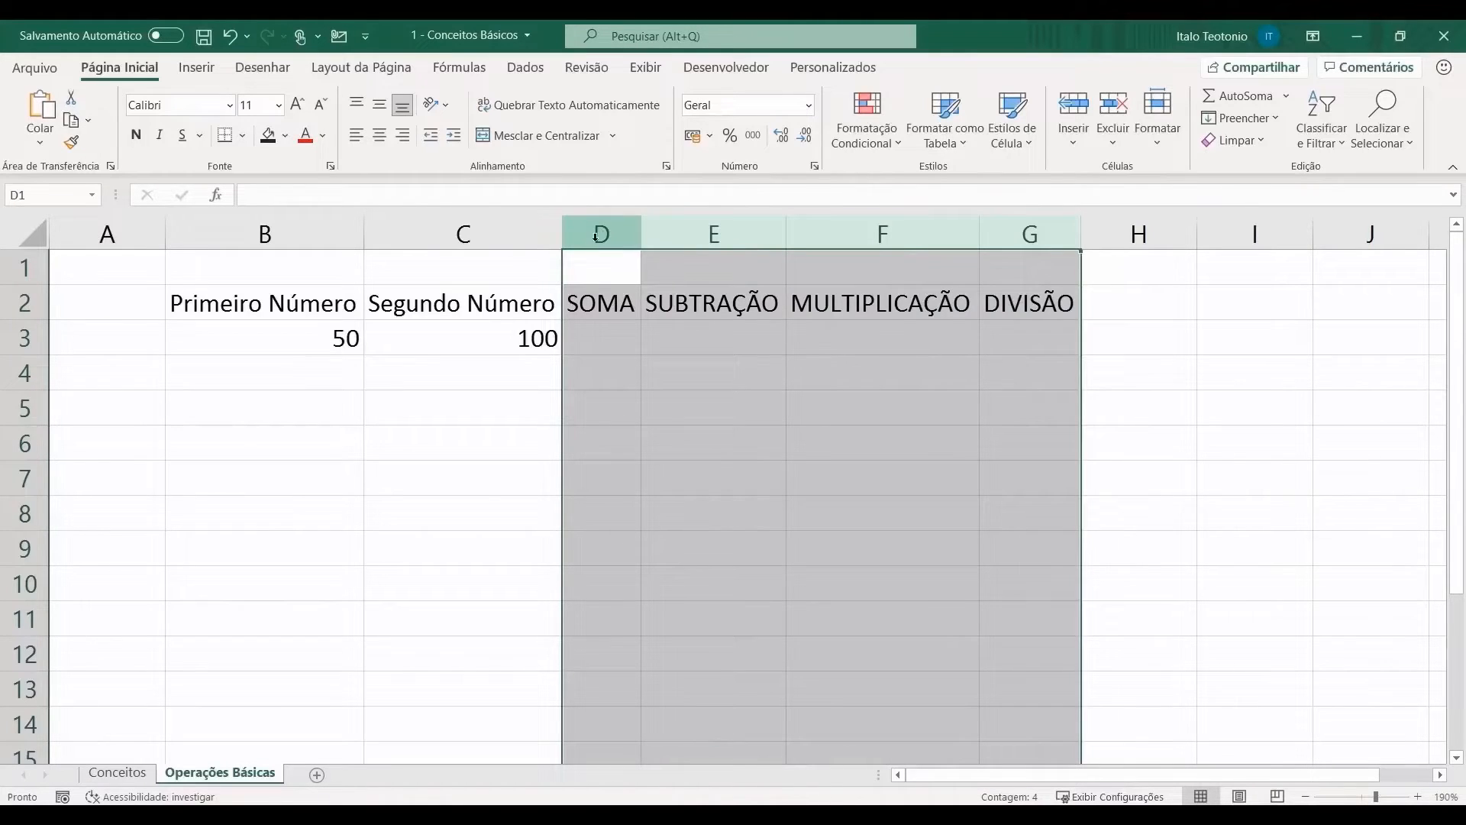
pyautogui.moveTo(596, 235); pyautogui.dragTo(1020, 229)
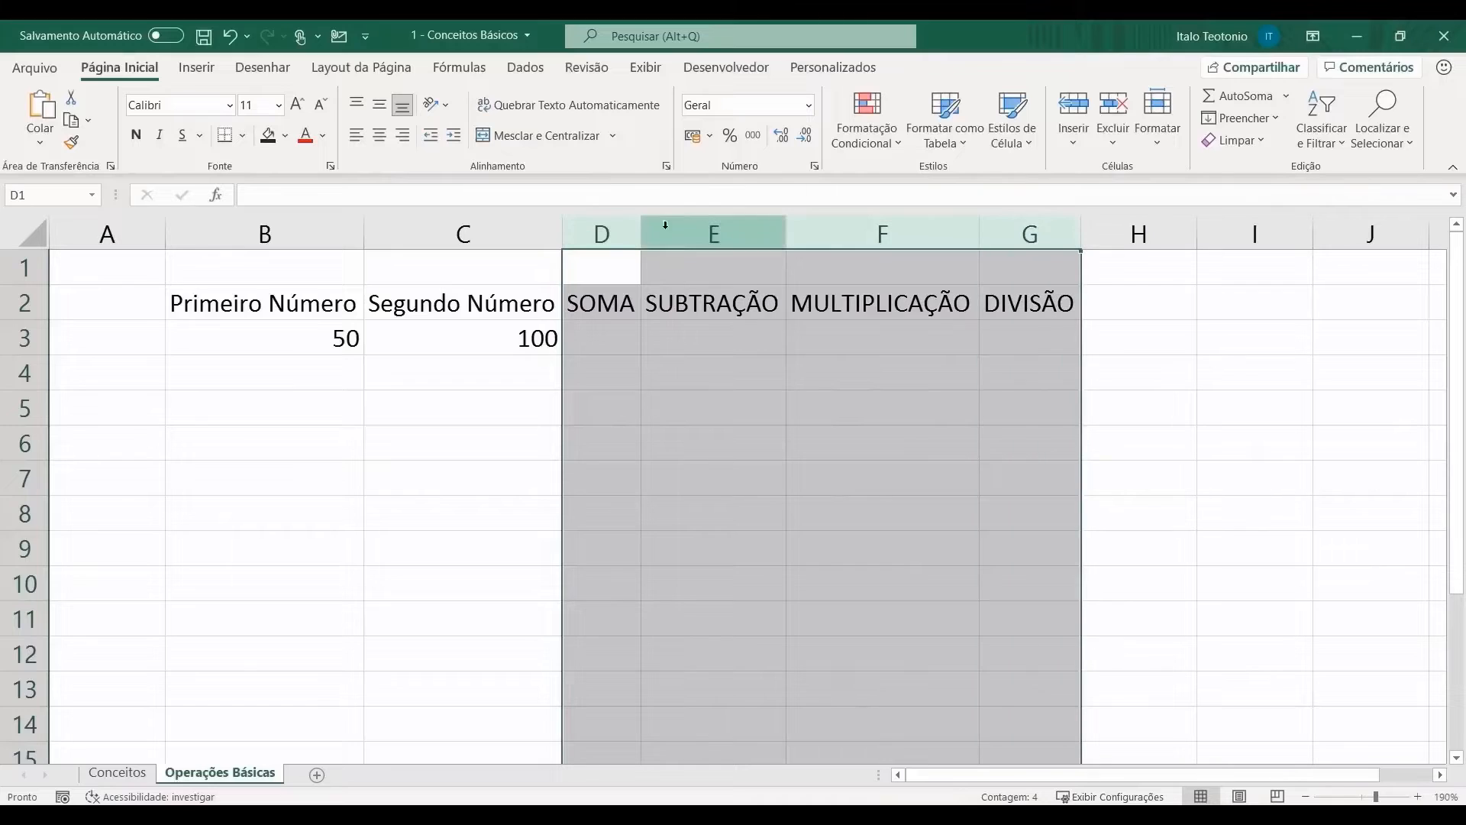
pyautogui.moveTo(267, 233); pyautogui.dragTo(986, 239)
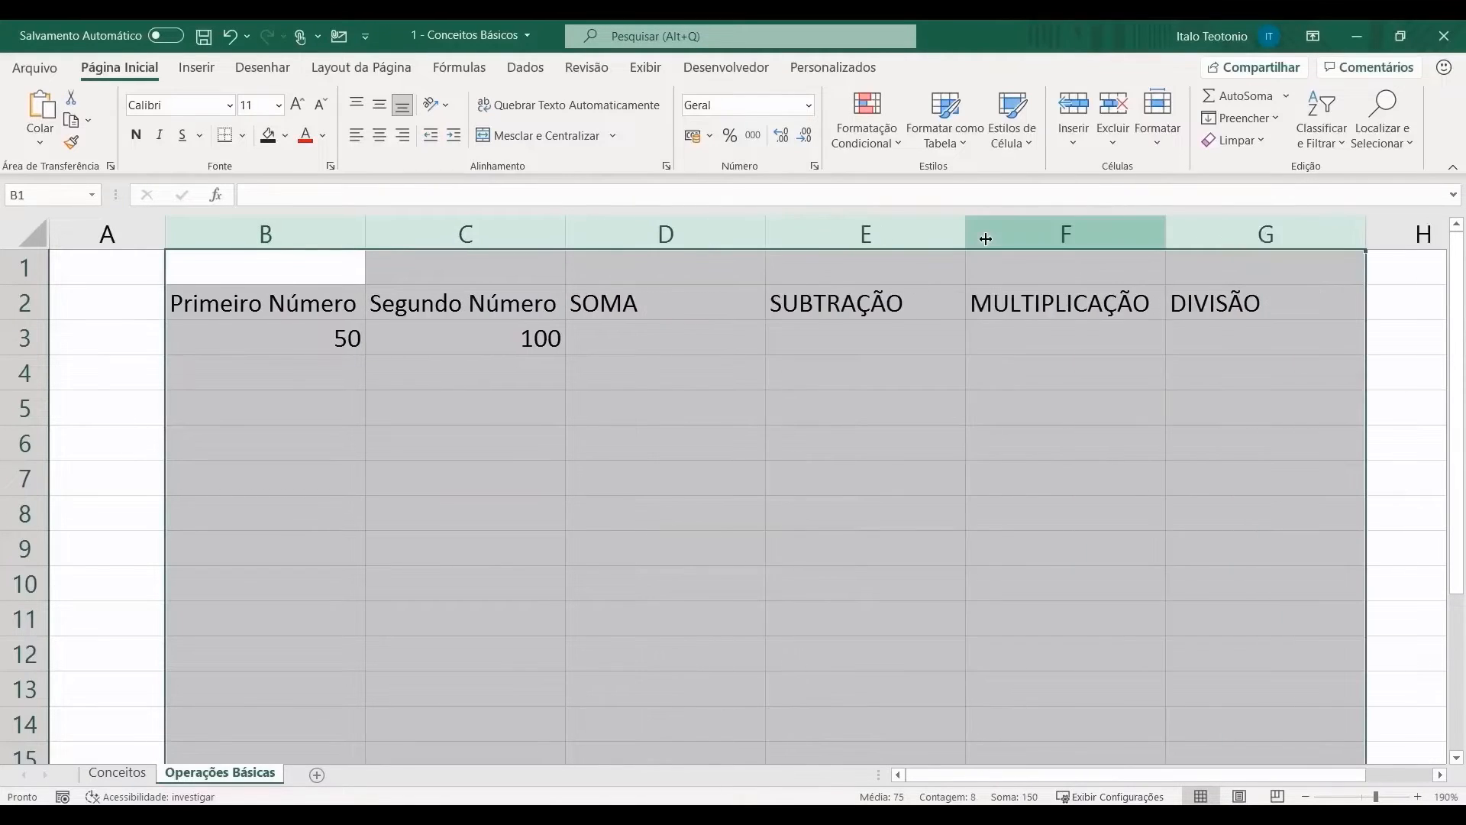
pyautogui.click(266, 335)
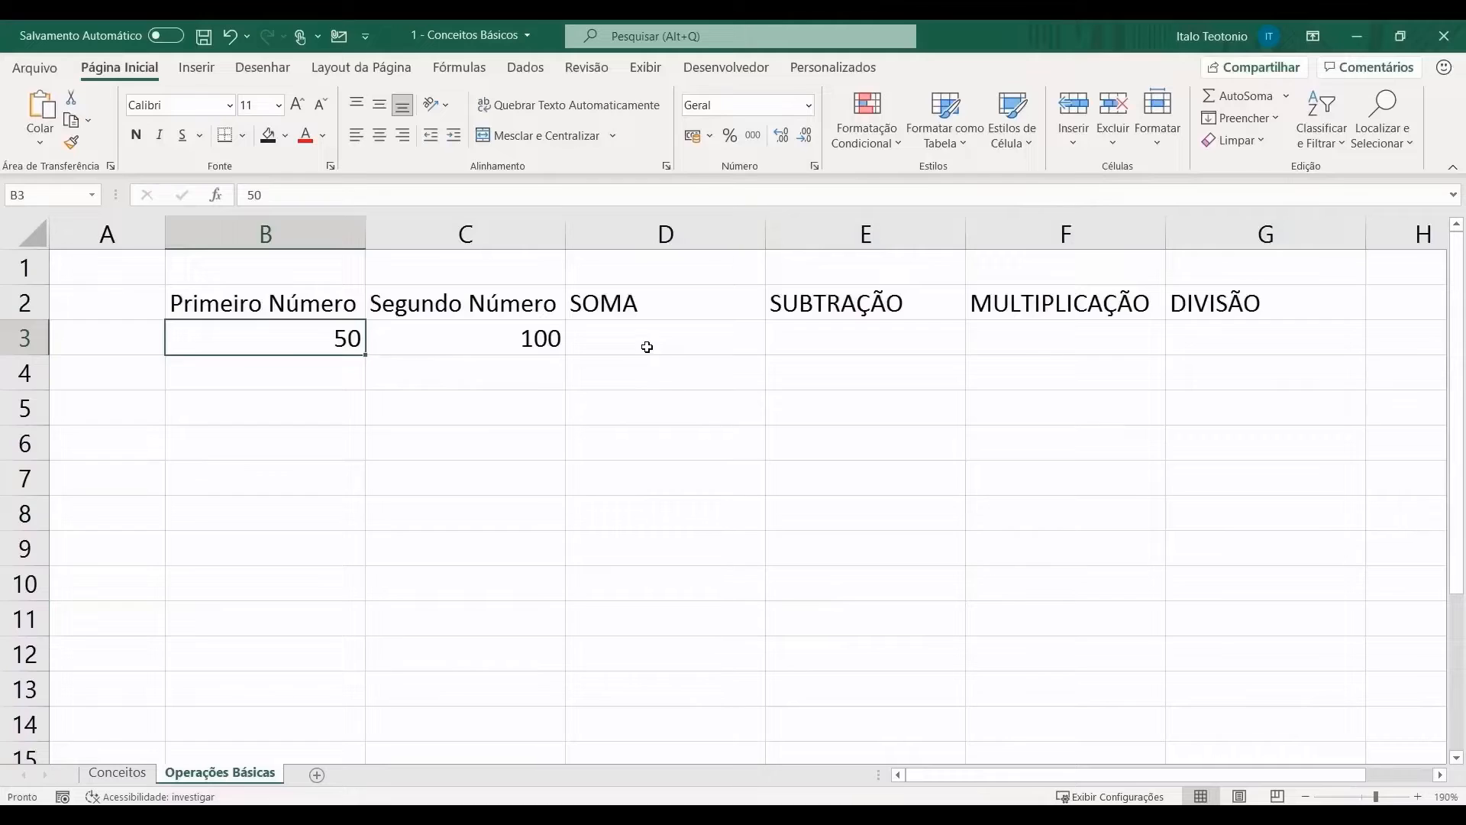
# Step: Enter the hard-coded sum =50+100 in D3 under SOMA
pyautogui.click(648, 348)
pyautogui.click(307, 336)
pyautogui.click(488, 337)
pyautogui.click(706, 339)
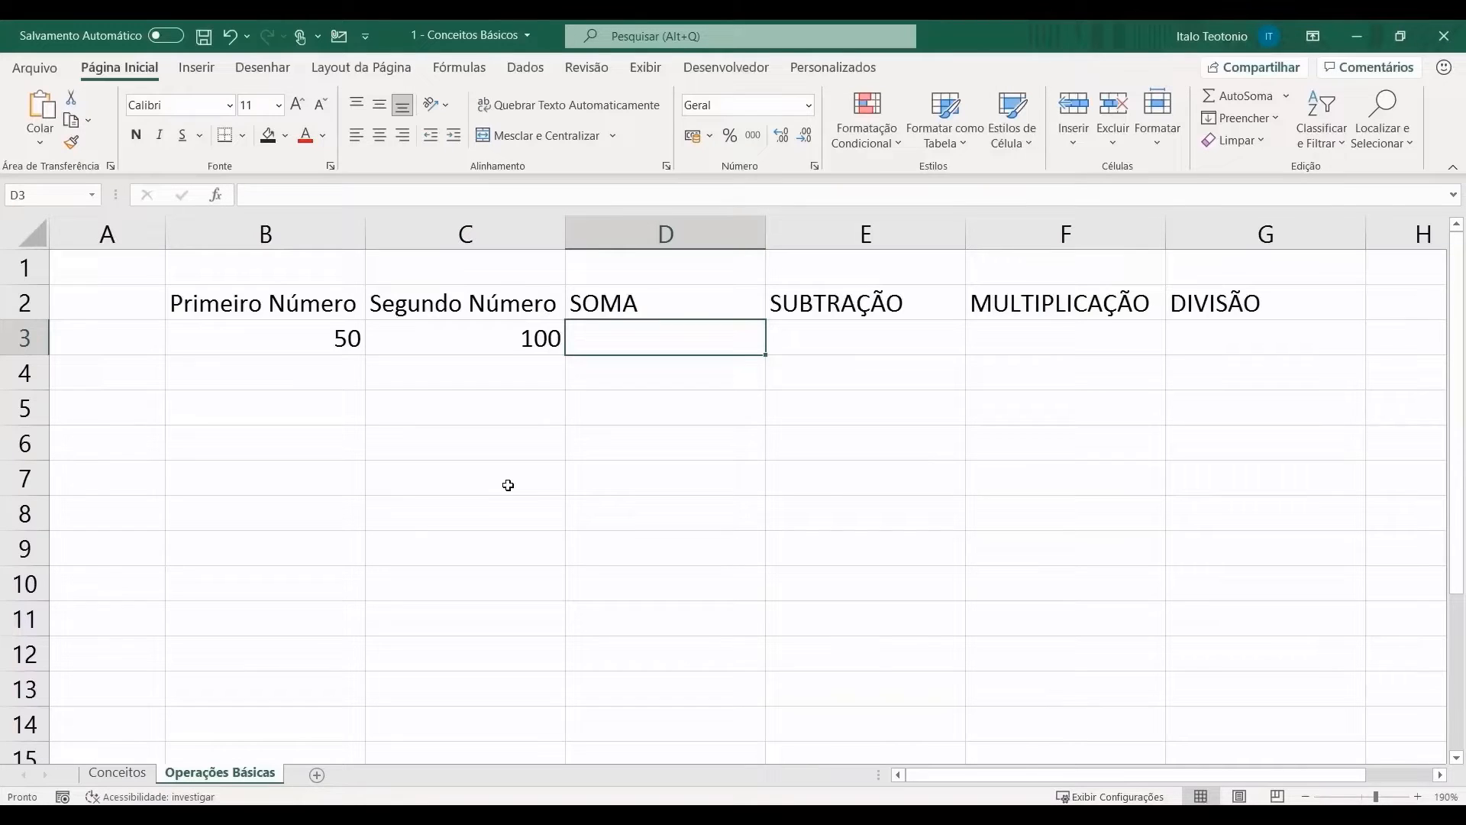
pyautogui.write('=')
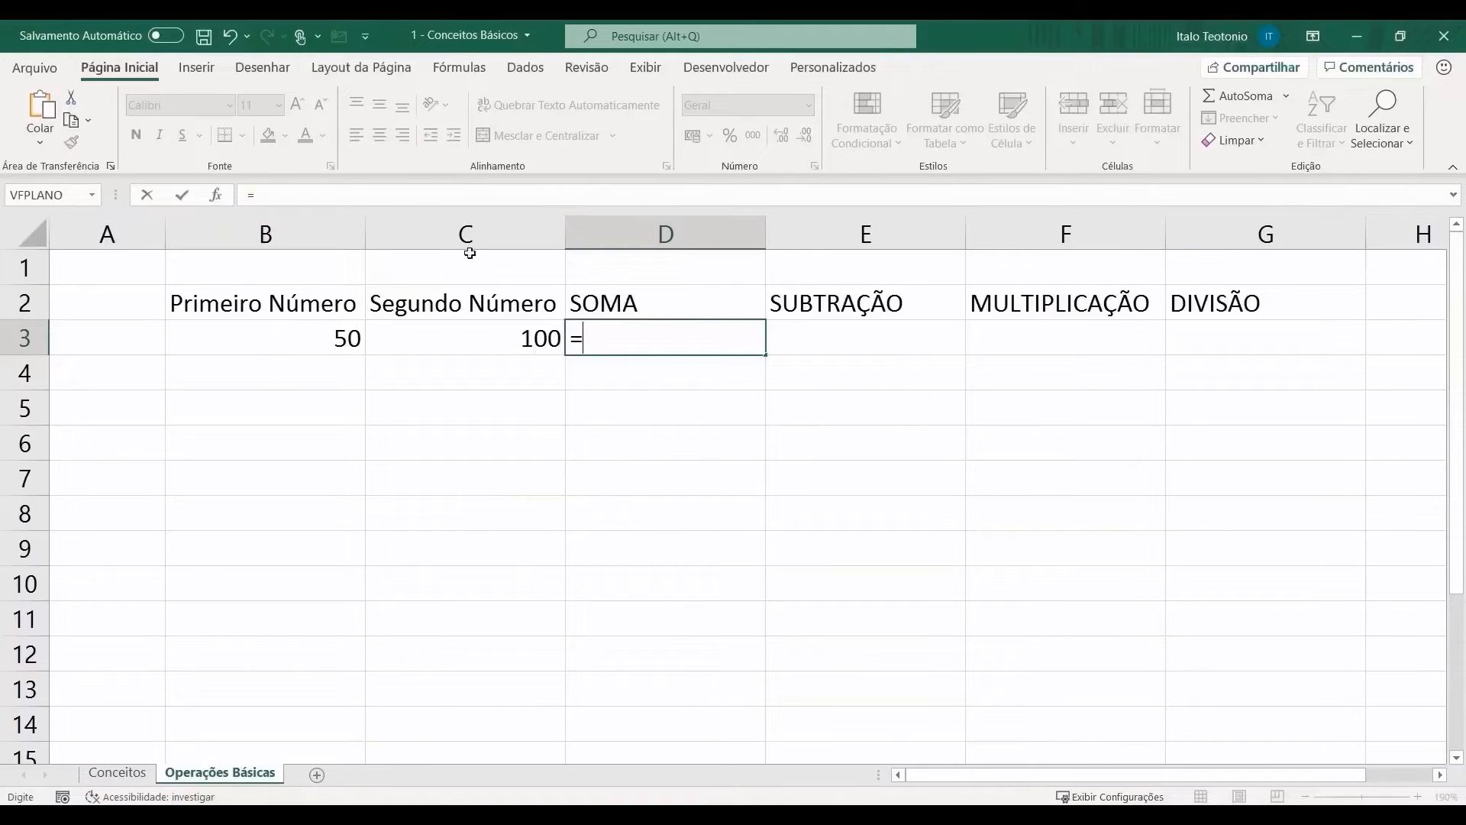
pyautogui.write('50+100')
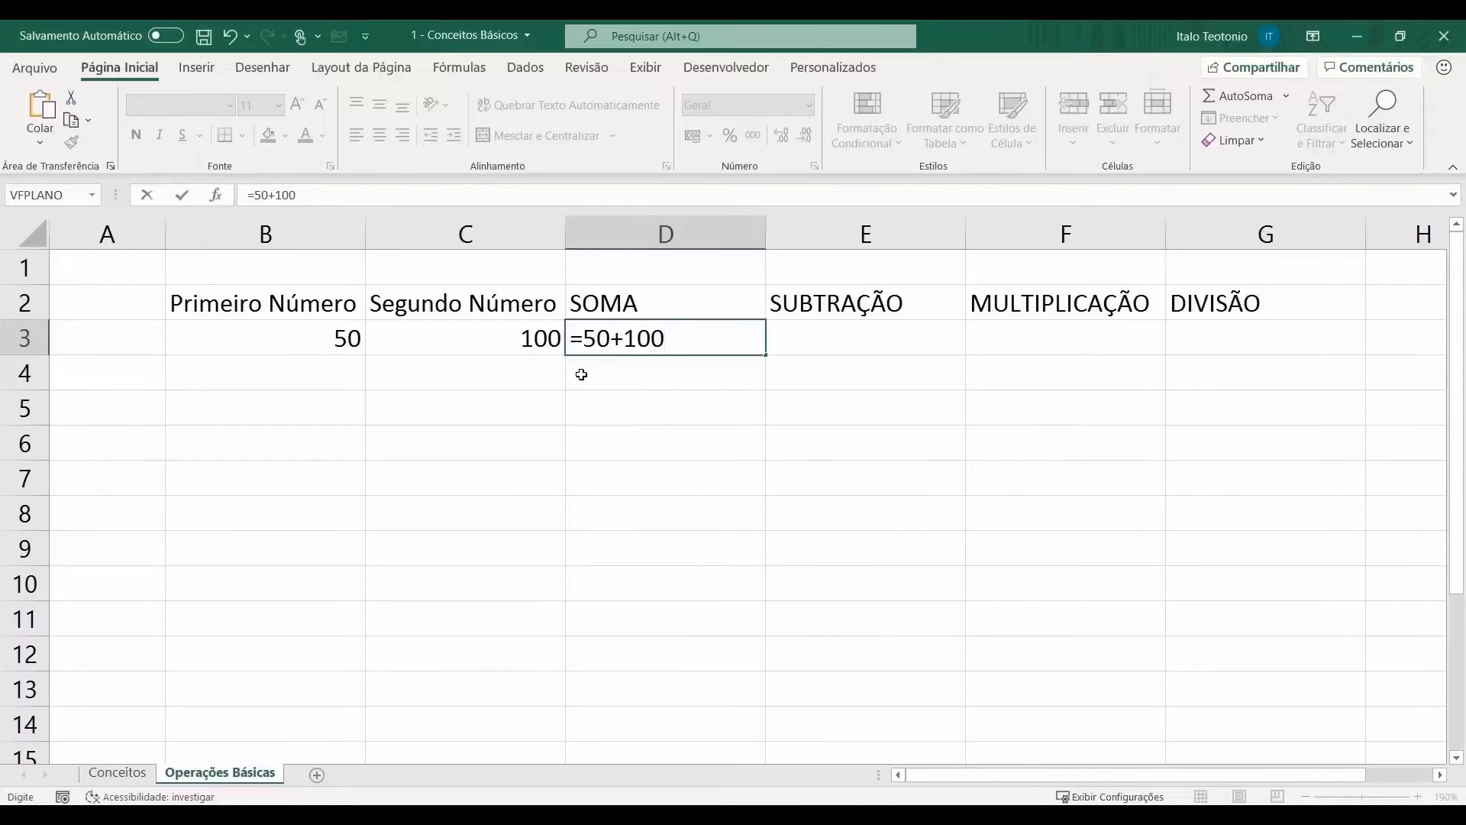
pyautogui.press('Return')
# Step: Replace D3's hard-coded numbers with the cell-reference formula =B3+C3
pyautogui.press('Up')
pyautogui.press('F2')
pyautogui.press('BackSpace')
pyautogui.press('BackSpace')
pyautogui.press('BackSpace')
pyautogui.press('BackSpace')
pyautogui.press('BackSpace')
pyautogui.press('BackSpace')
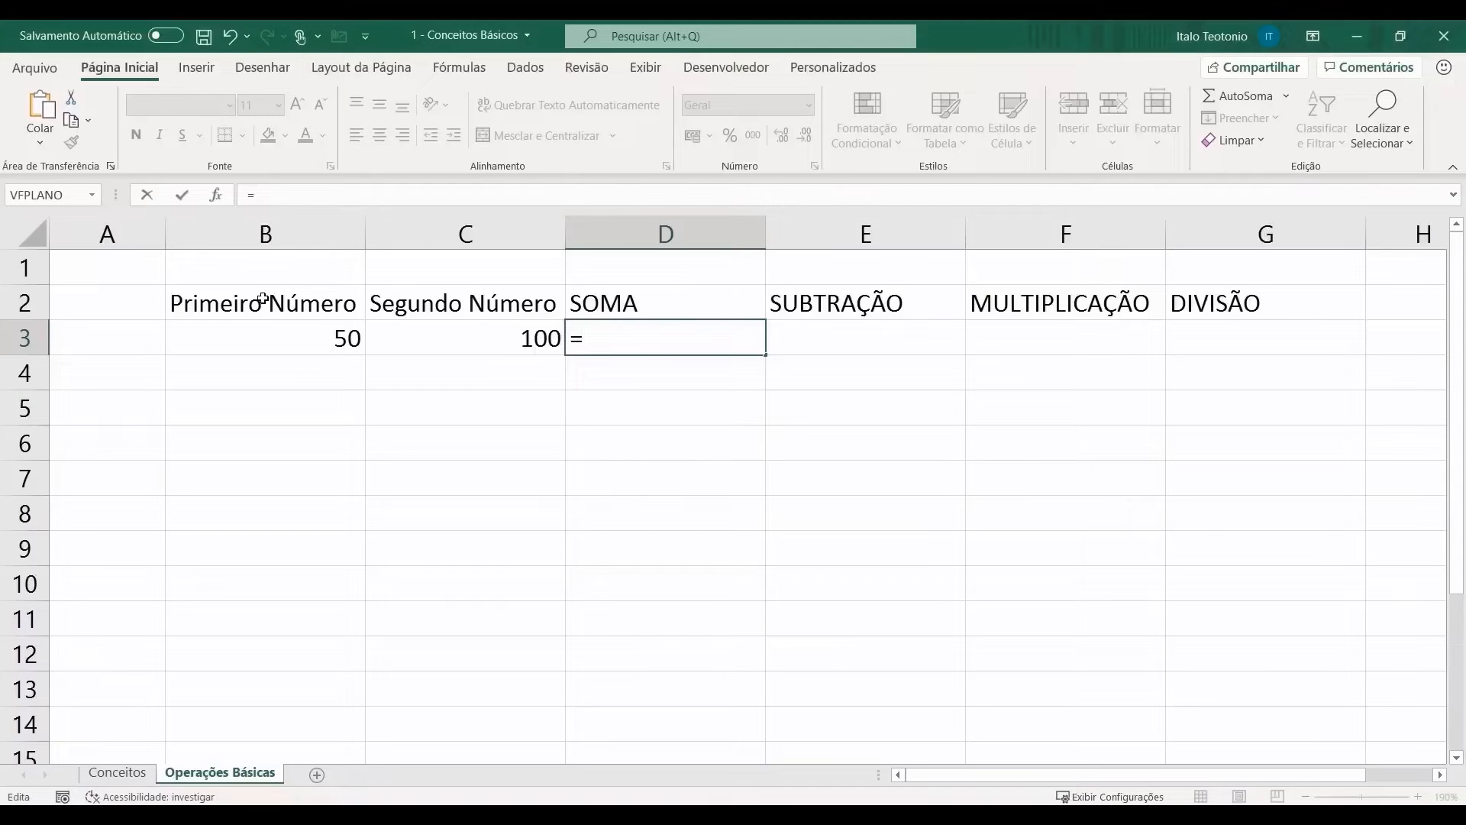
pyautogui.click(298, 336)
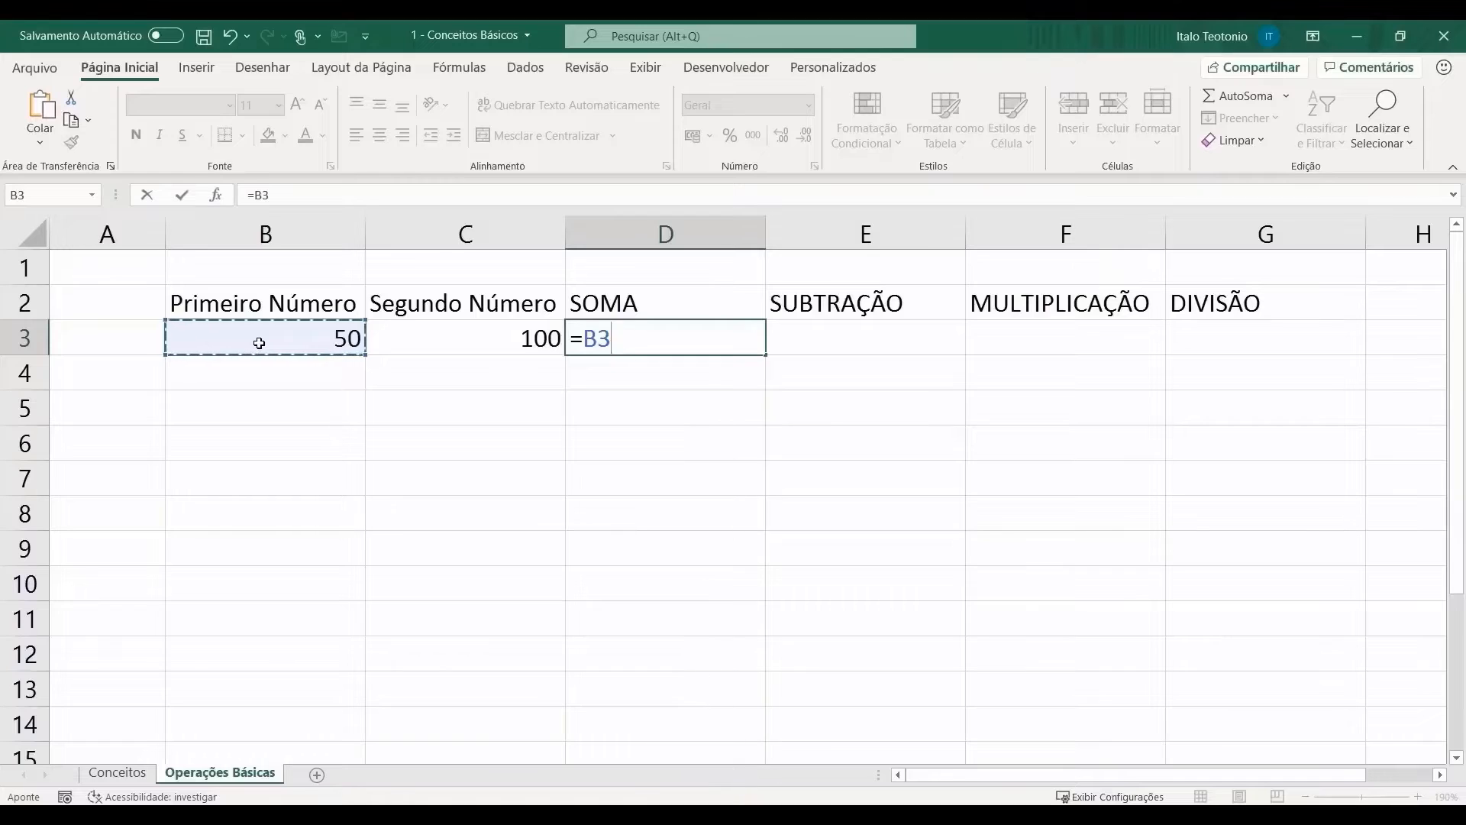
pyautogui.write('+')
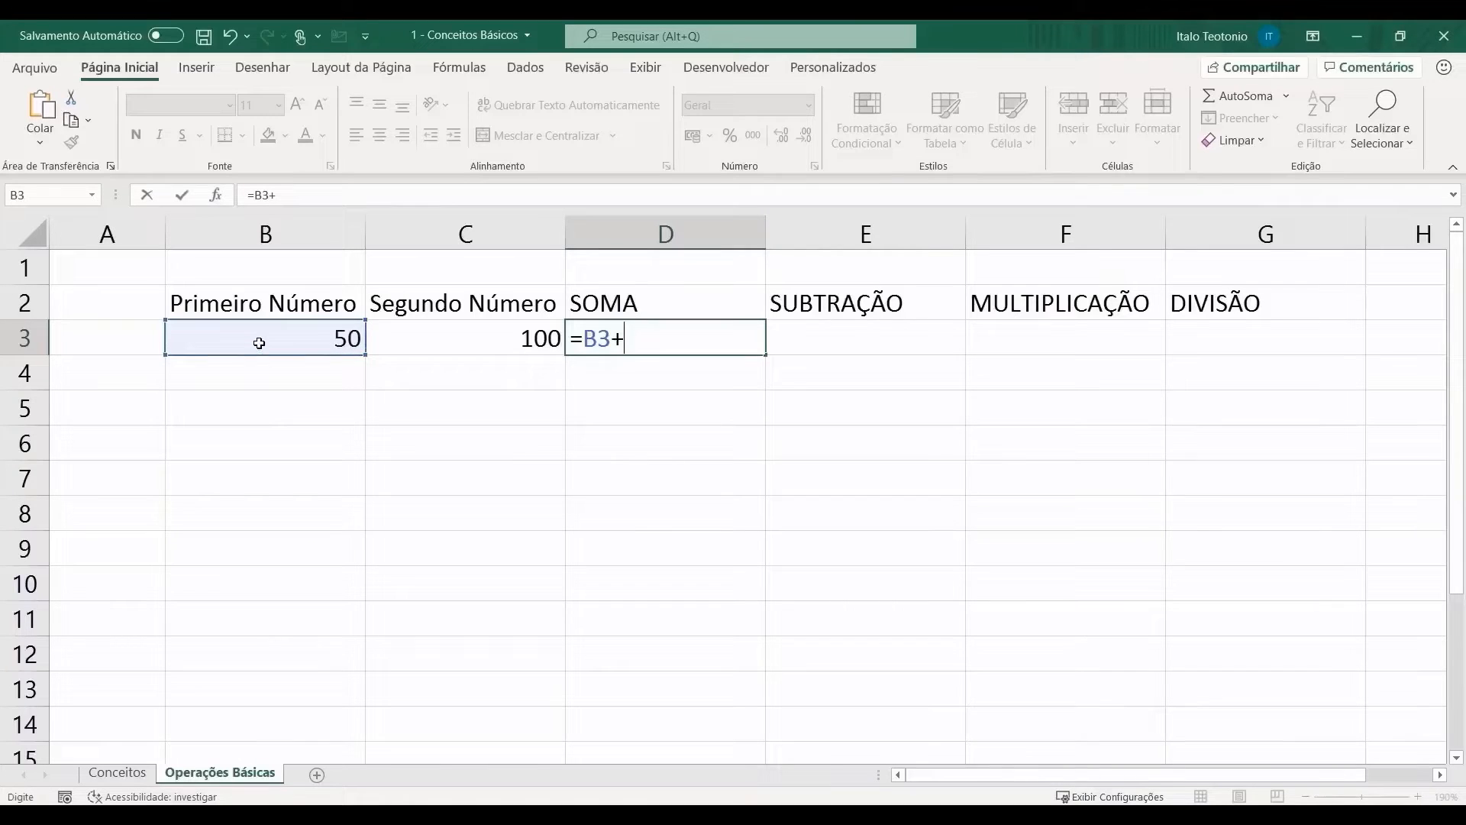
pyautogui.click(447, 345)
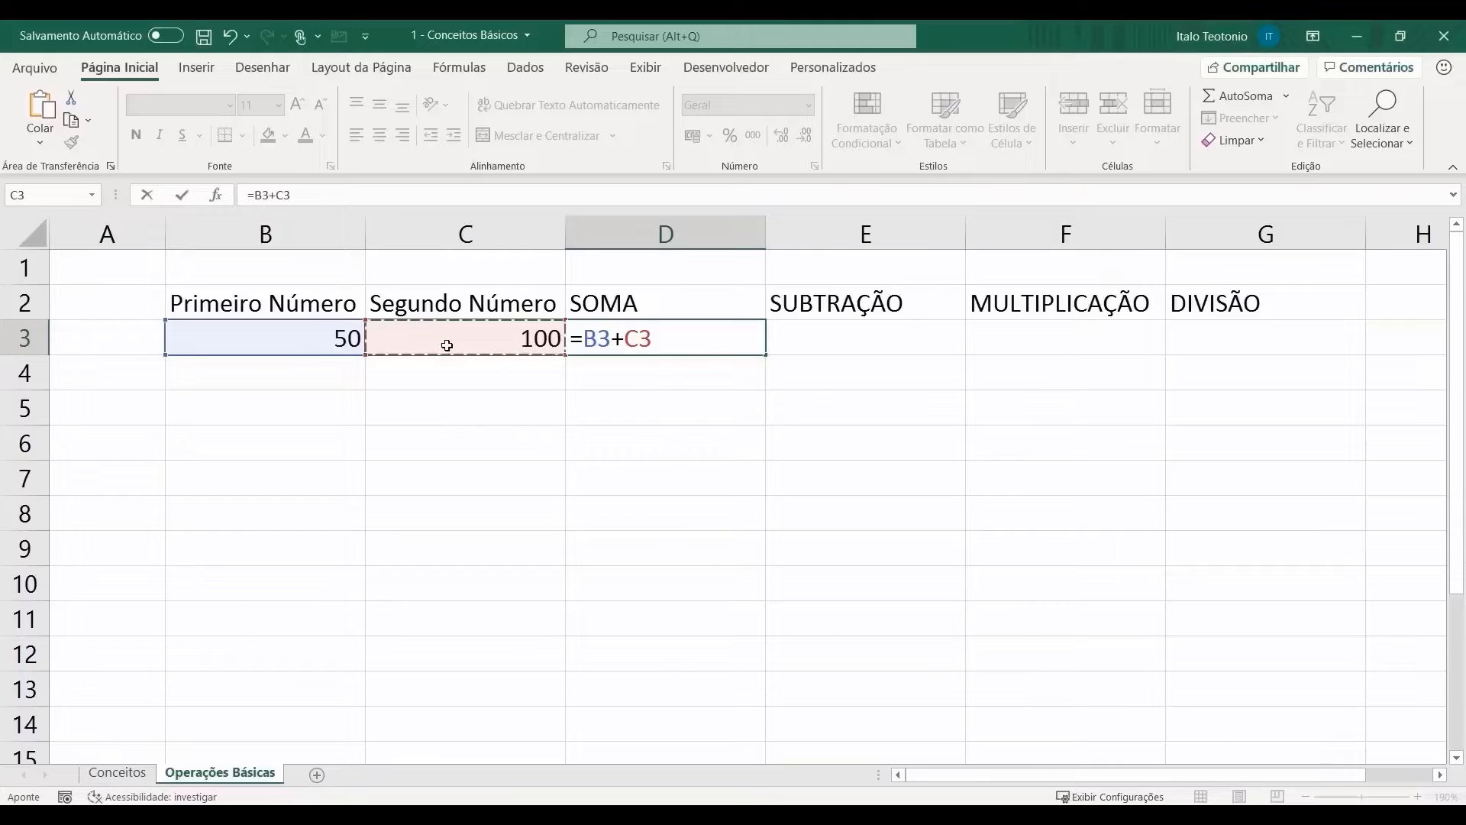
pyautogui.press('Return')
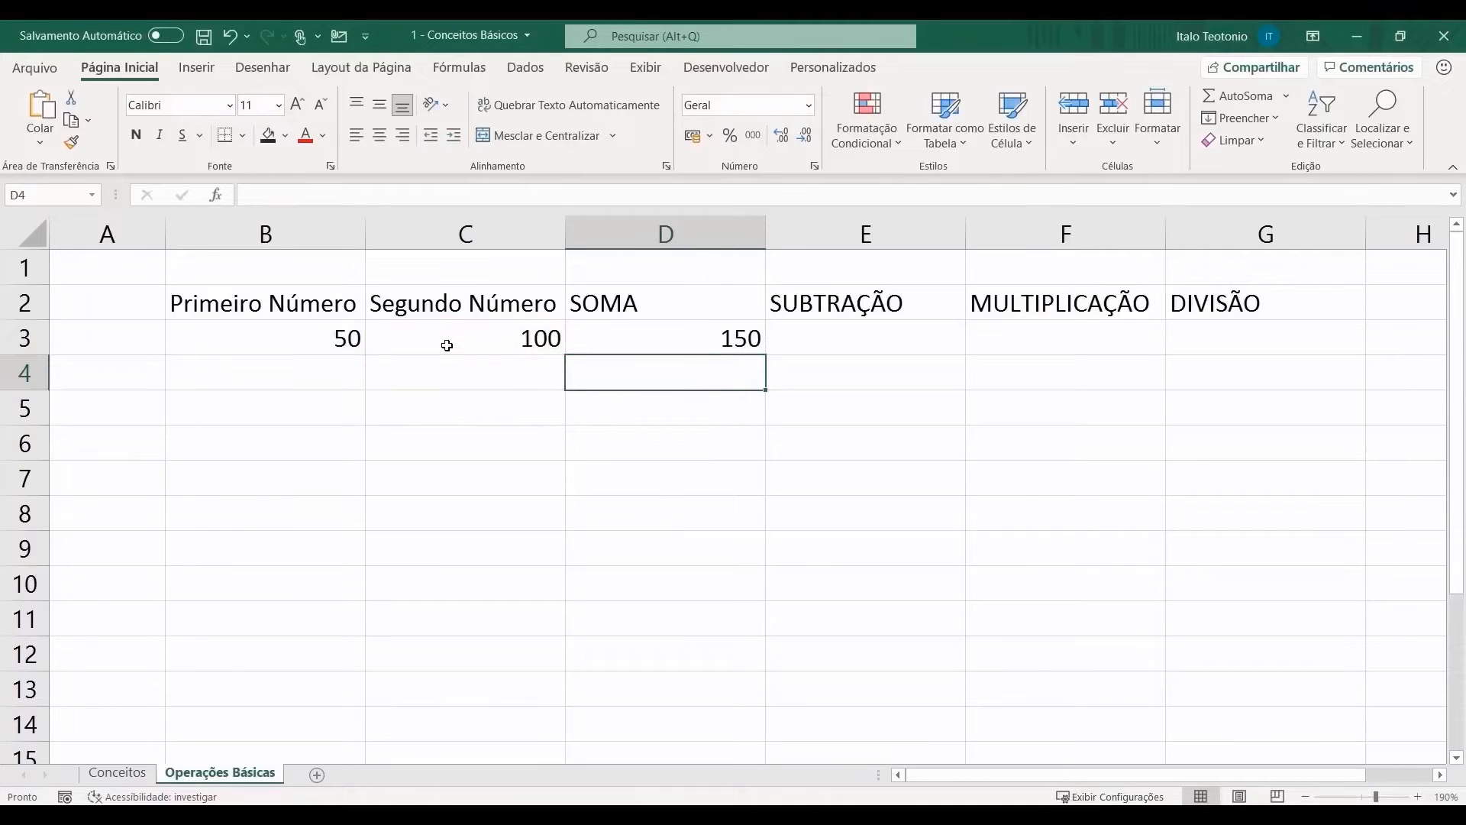
pyautogui.press('Up')
pyautogui.press('Left')
pyautogui.press('Left')
# Step: Change B3 to 200 and enter =B3-C3 in E3 under SUBTRAÇÃO
pyautogui.write('200')
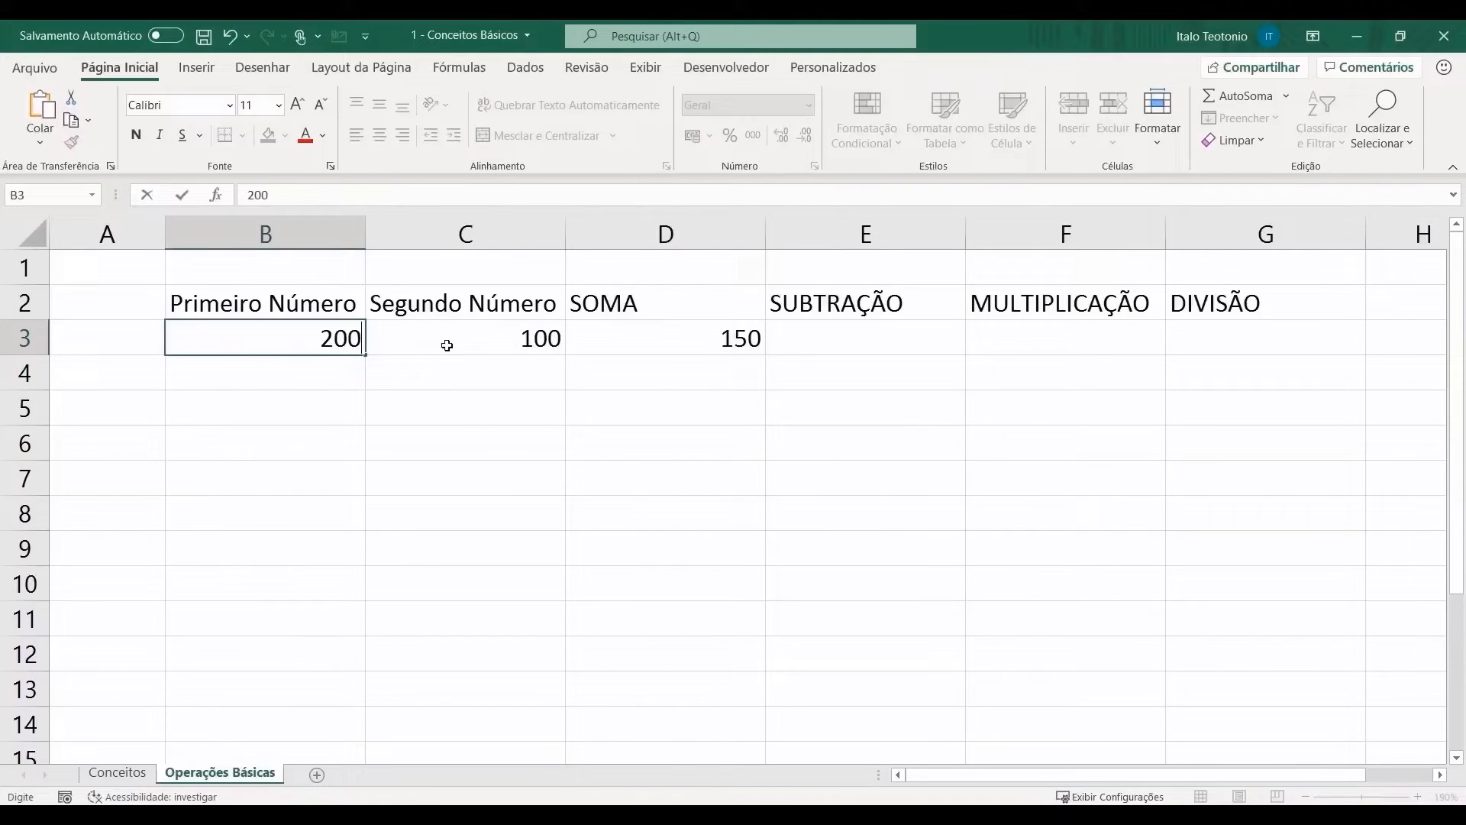
pyautogui.press('Return')
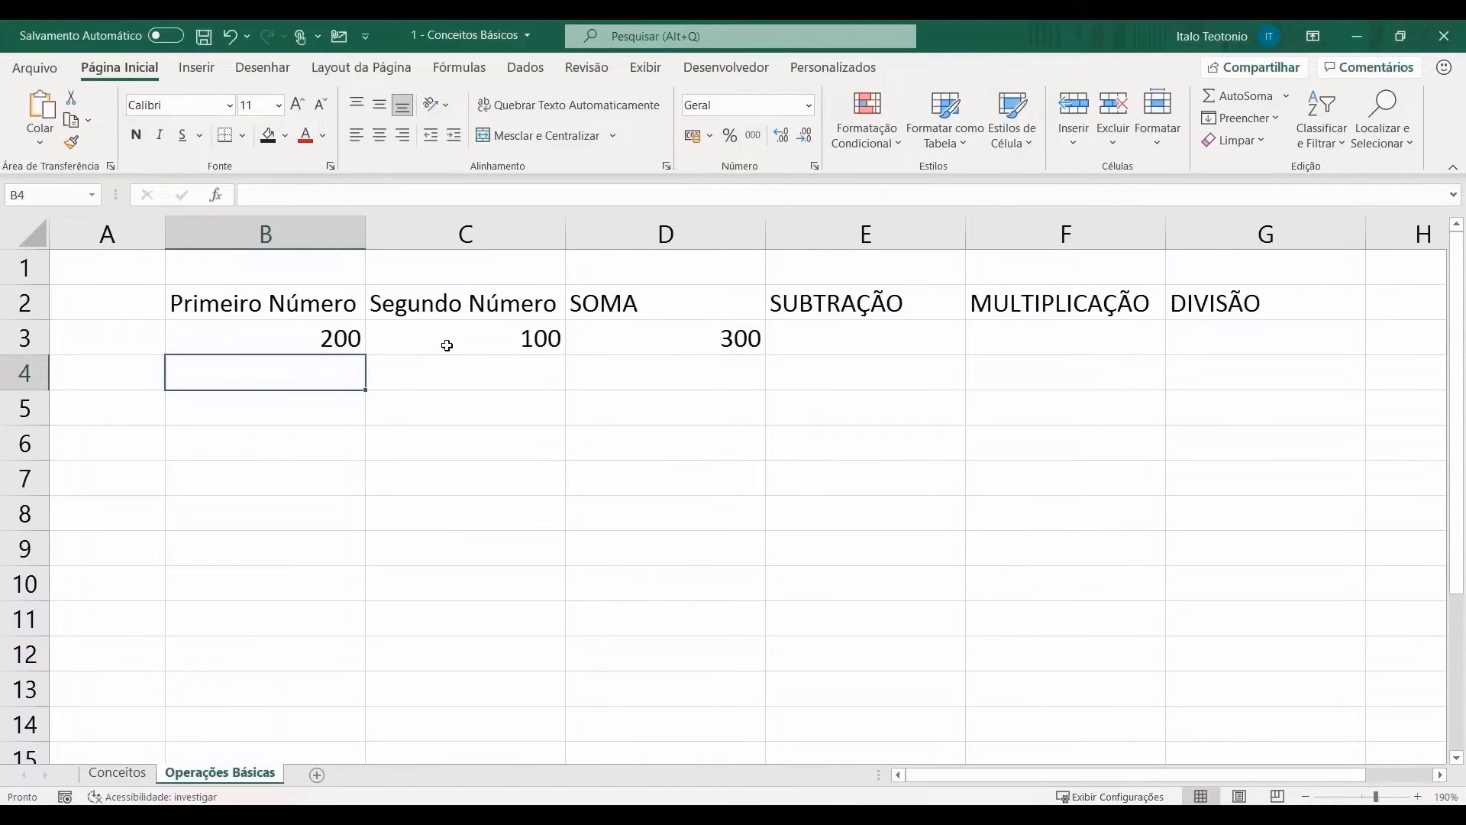
pyautogui.press('Right')
pyautogui.press('Right')
pyautogui.press('Right')
pyautogui.press('Up')
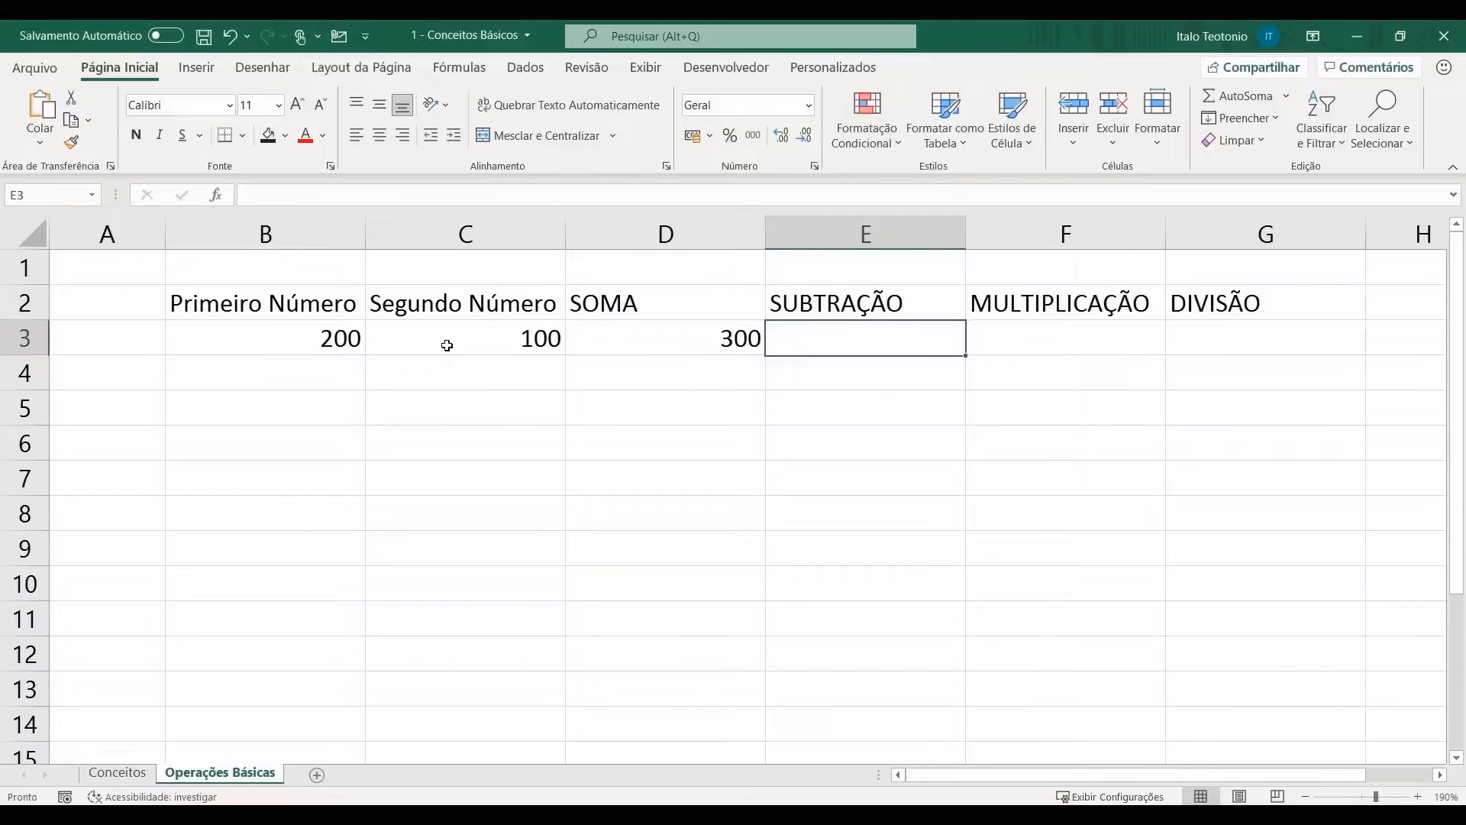
pyautogui.write('=')
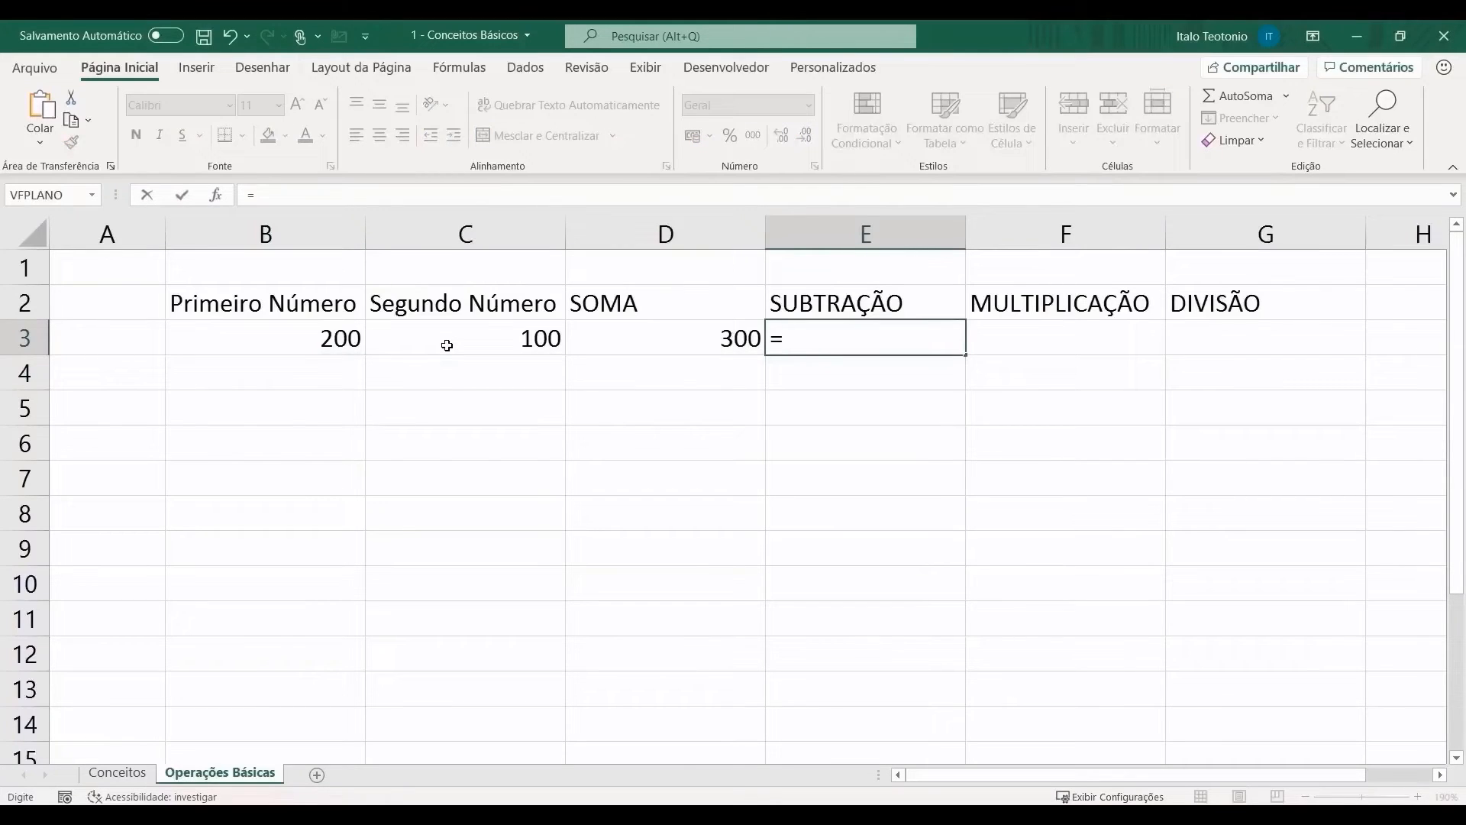
pyautogui.click(310, 339)
pyautogui.write('-')
pyautogui.click(536, 341)
pyautogui.press('Return')
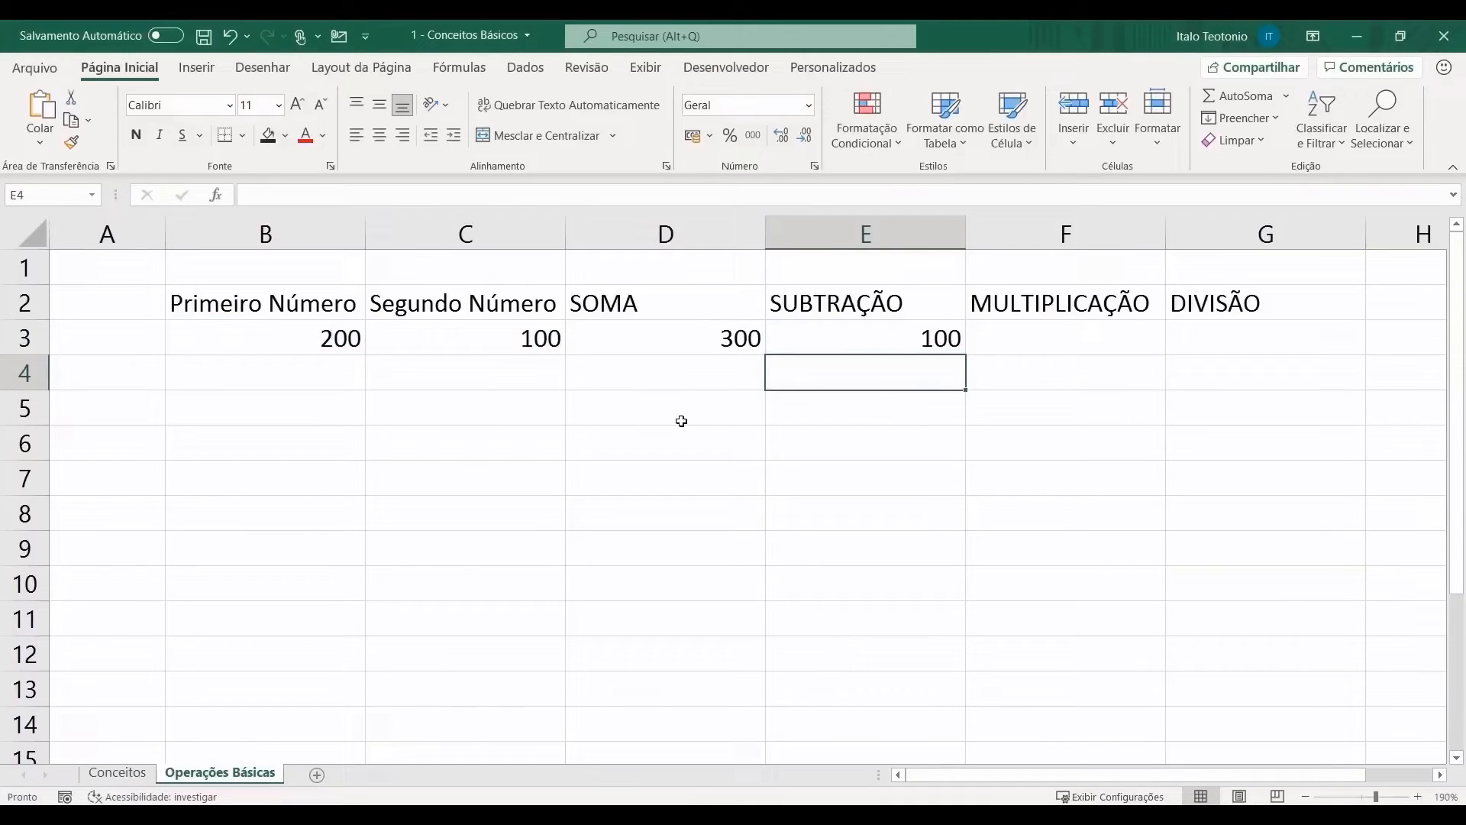
# Step: Enter =B3*C3 in F3 under MULTIPLICAÇÃO
pyautogui.click(1052, 330)
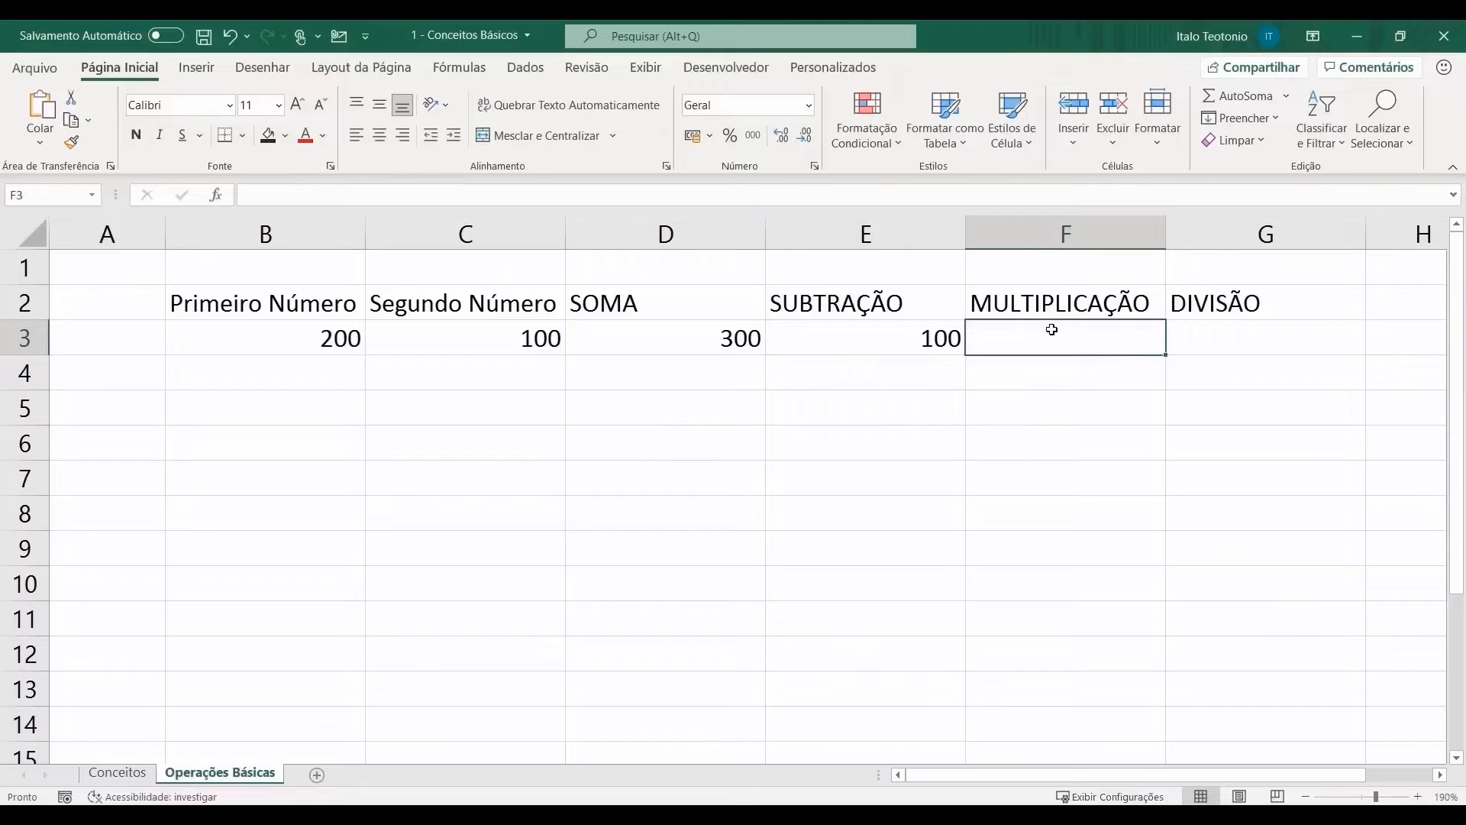
pyautogui.write('=')
pyautogui.click(344, 327)
pyautogui.write('*')
pyautogui.click(481, 346)
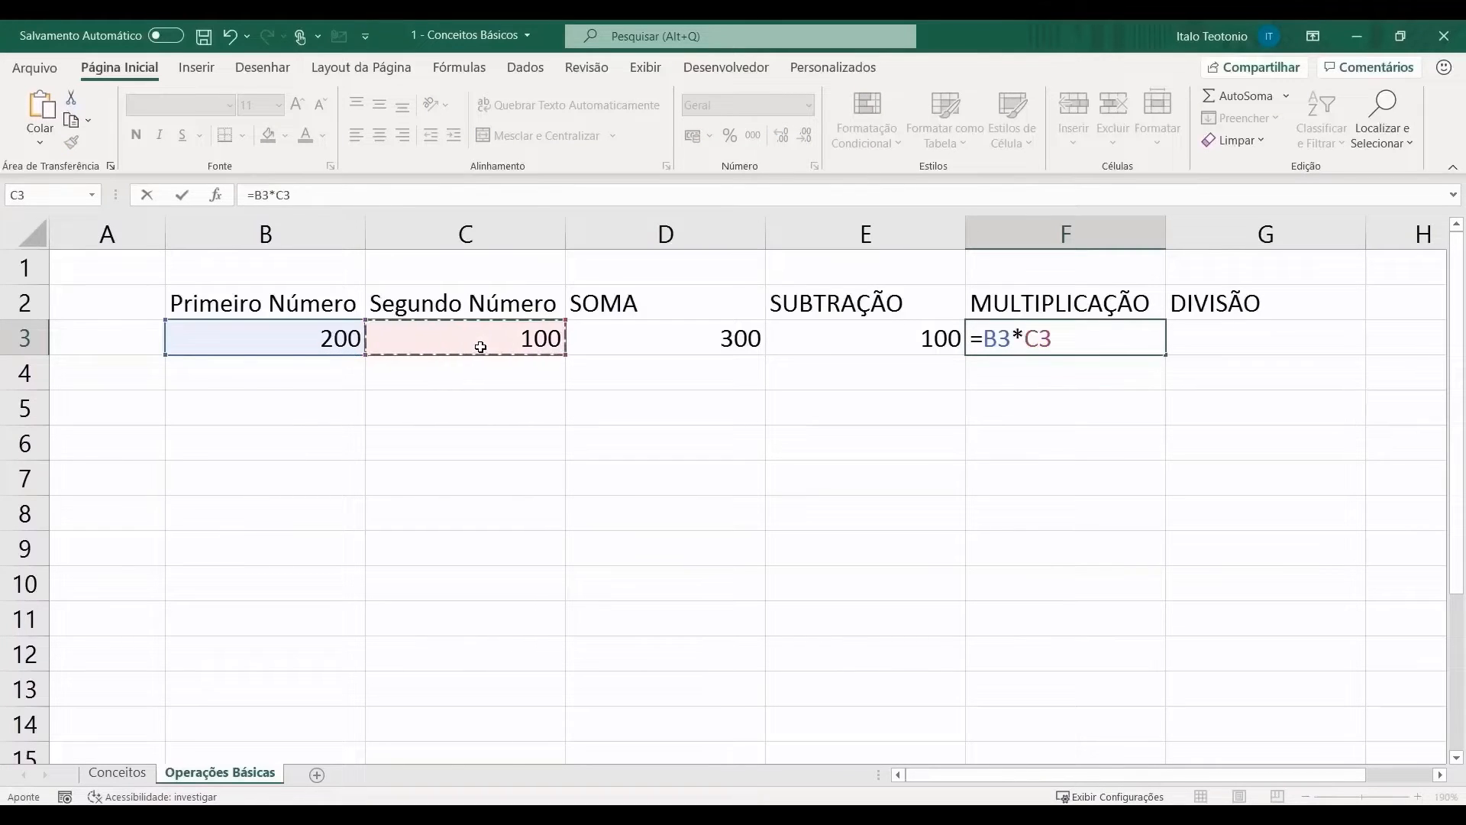
pyautogui.press('Return')
# Step: Enter =B3/C3 in G3 under DIVISÃO
pyautogui.press('Right')
pyautogui.press('Up')
pyautogui.write('=')
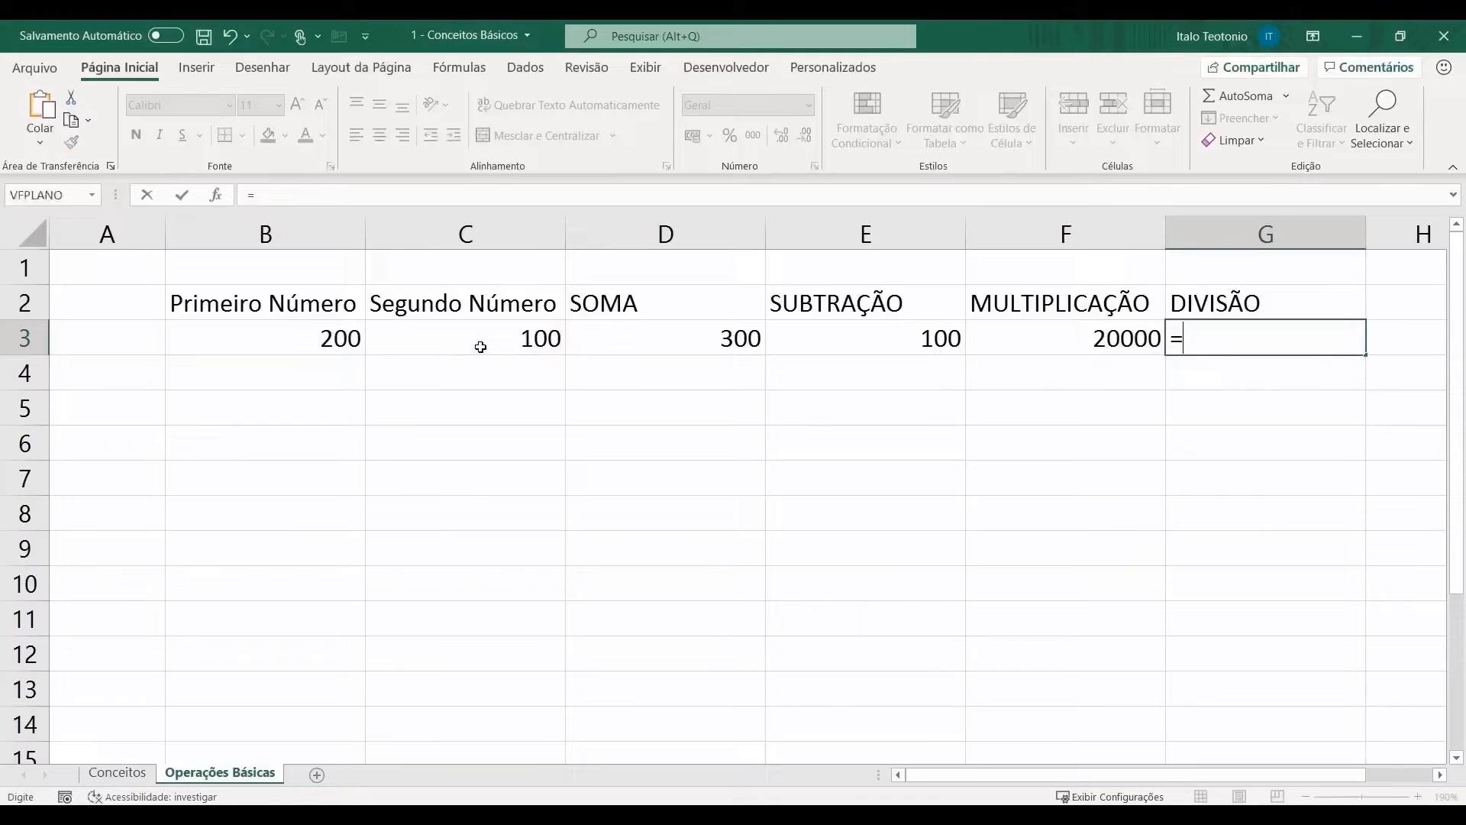
pyautogui.click(341, 337)
pyautogui.write('/')
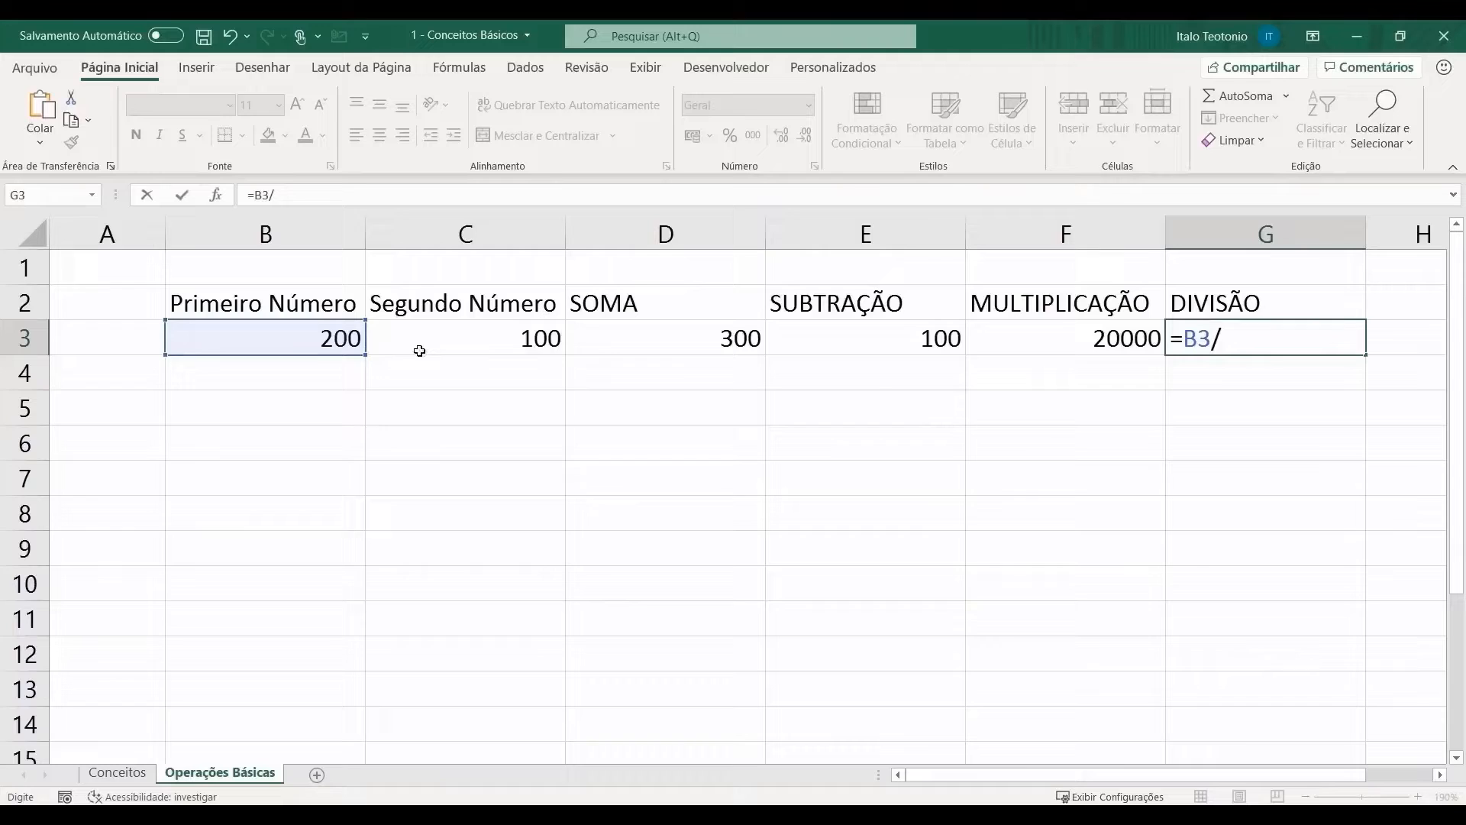
pyautogui.click(434, 339)
pyautogui.press('Return')
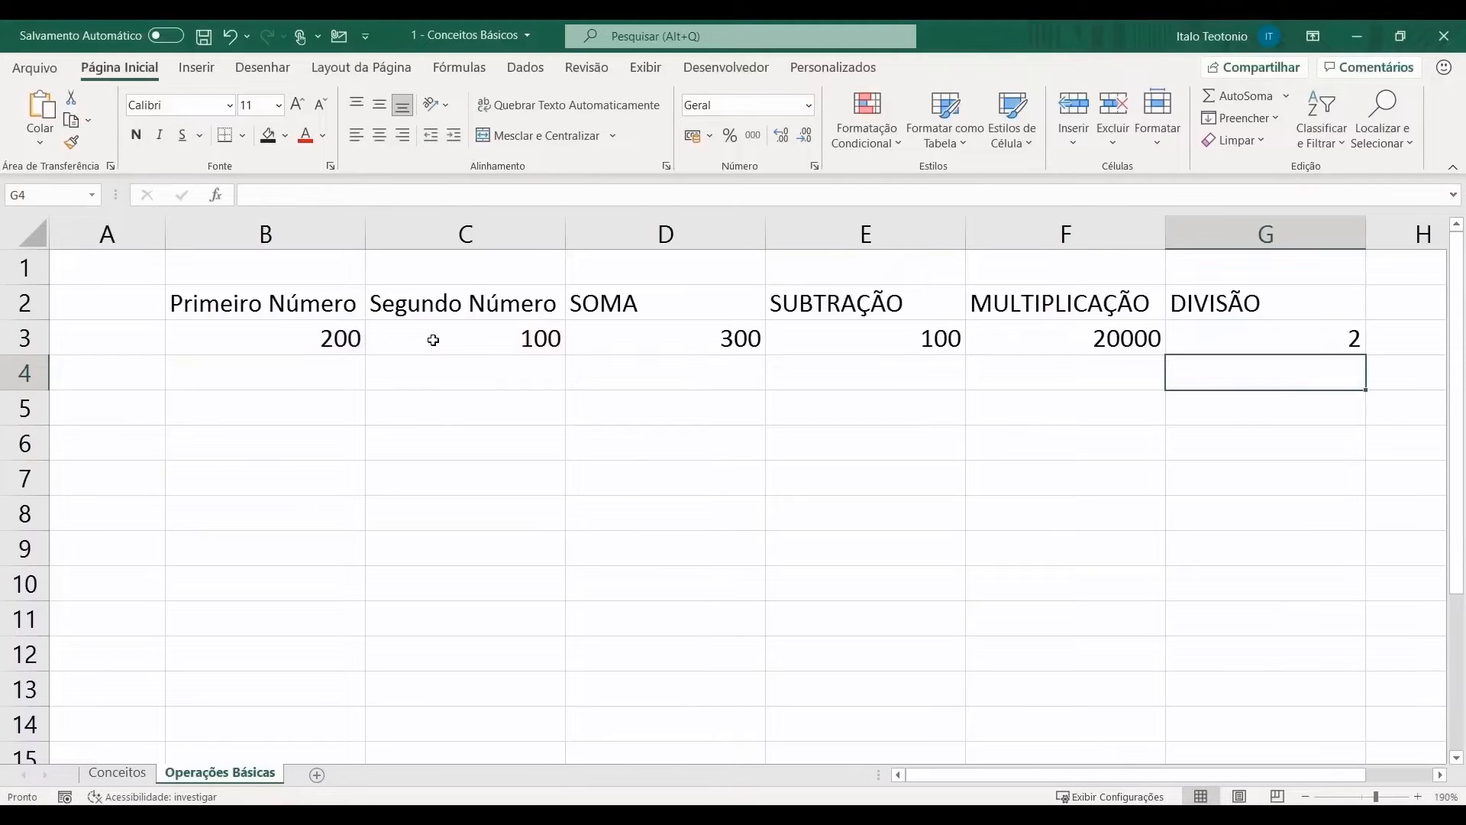
pyautogui.click(269, 336)
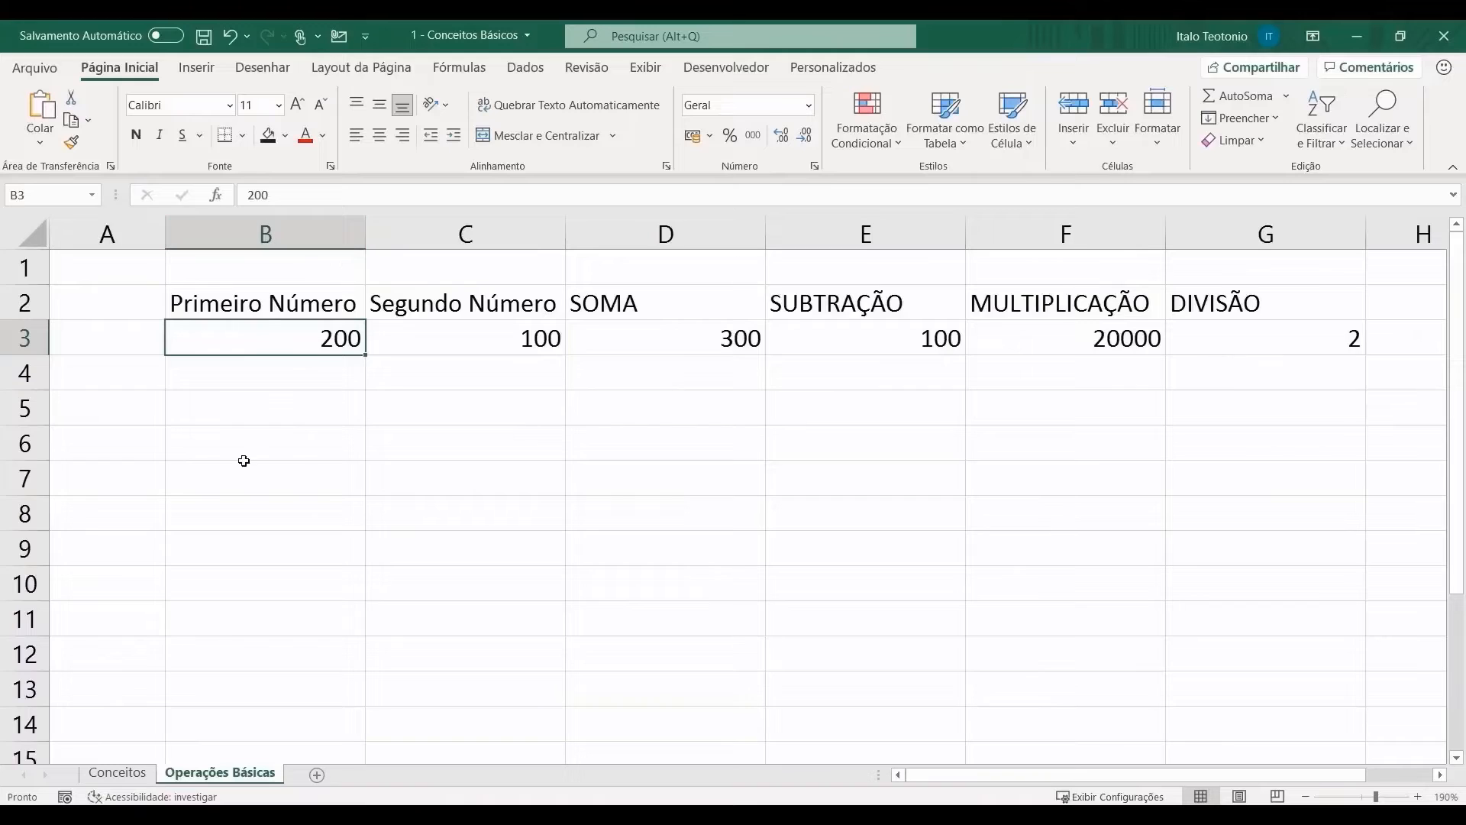
# Step: Enter 50, 10 and 90 as first numbers in B4:B6
pyautogui.click(294, 366)
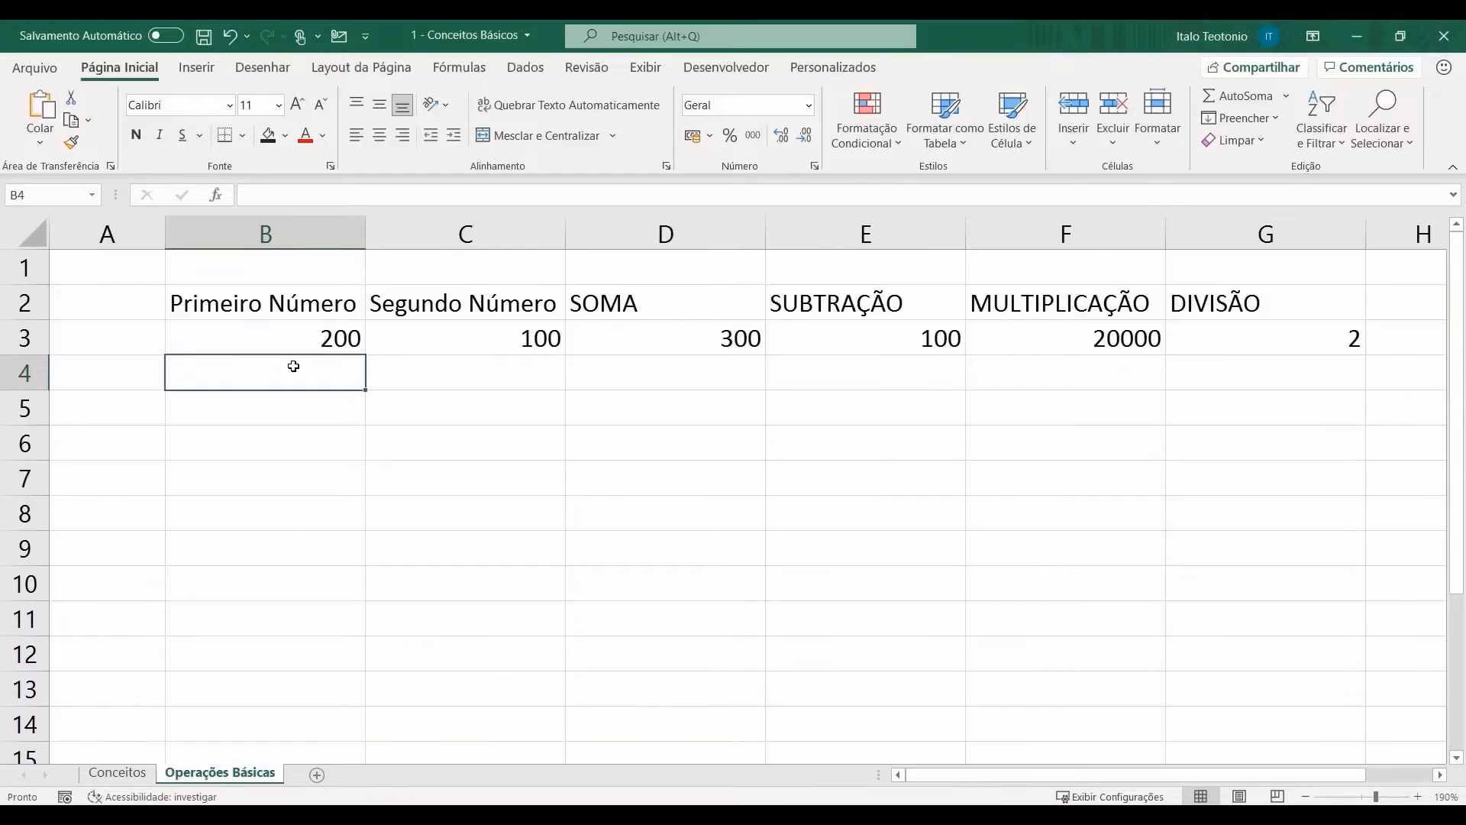
pyautogui.write('50')
pyautogui.press('Return')
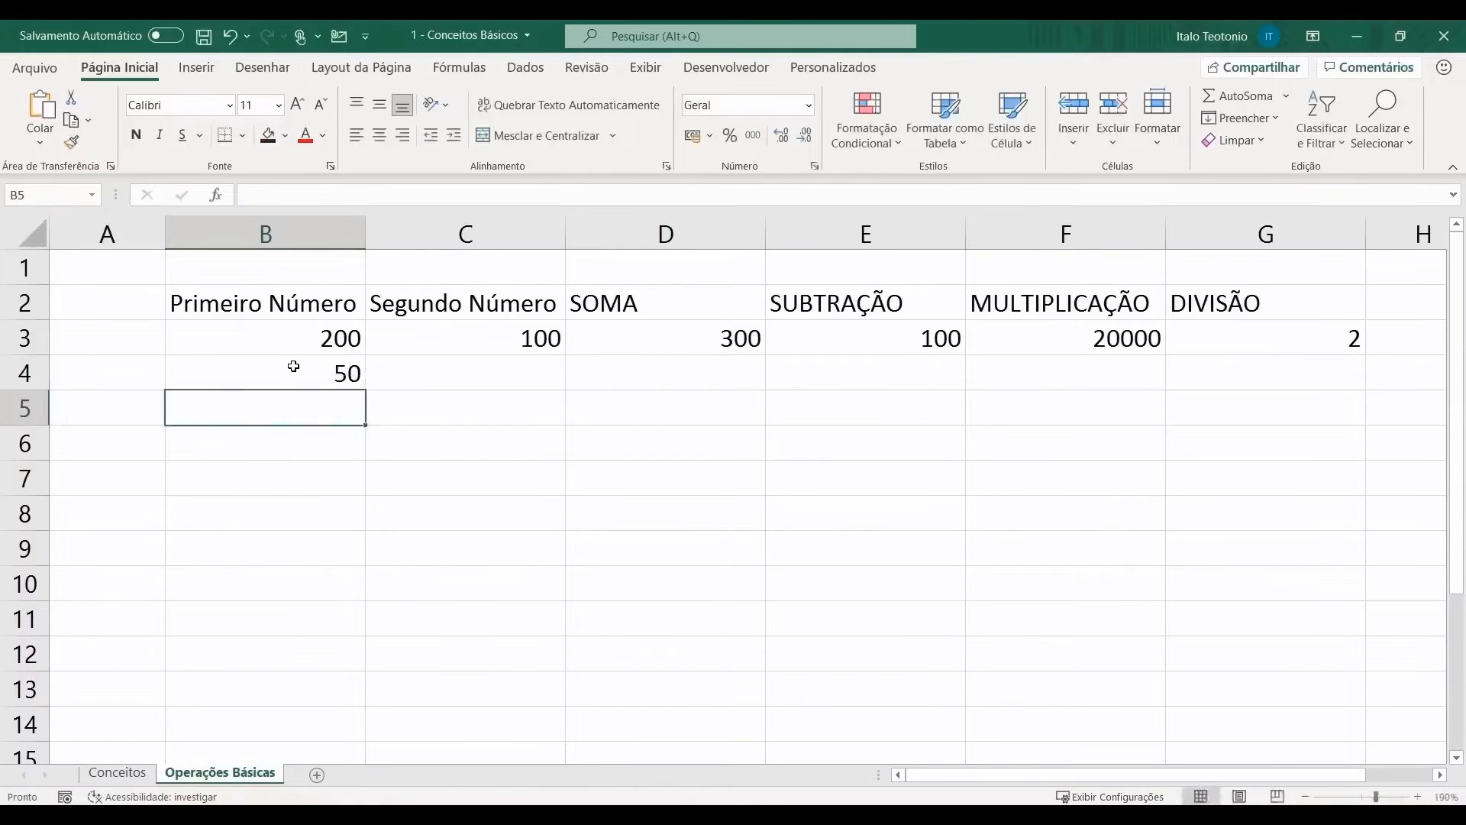
pyautogui.write('10')
pyautogui.press('Return')
pyautogui.write('90')
pyautogui.press('Return')
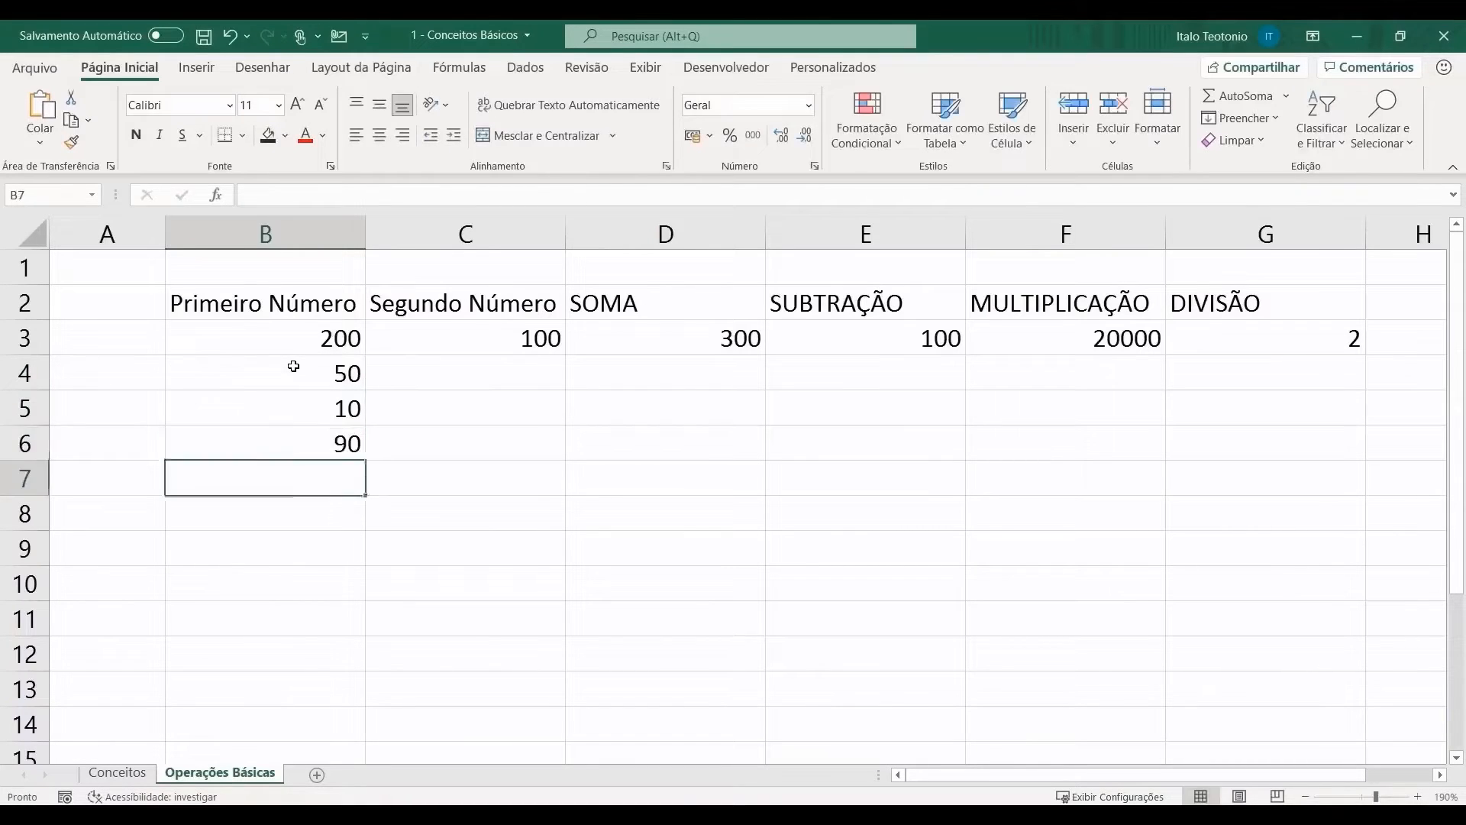
# Step: Enter 100, 50 and 220 as second numbers in C4:C6
pyautogui.press('Right')
pyautogui.press('Up')
pyautogui.press('Up')
pyautogui.press('Up')
pyautogui.write('100')
pyautogui.press('Return')
pyautogui.write('50')
pyautogui.press('Return')
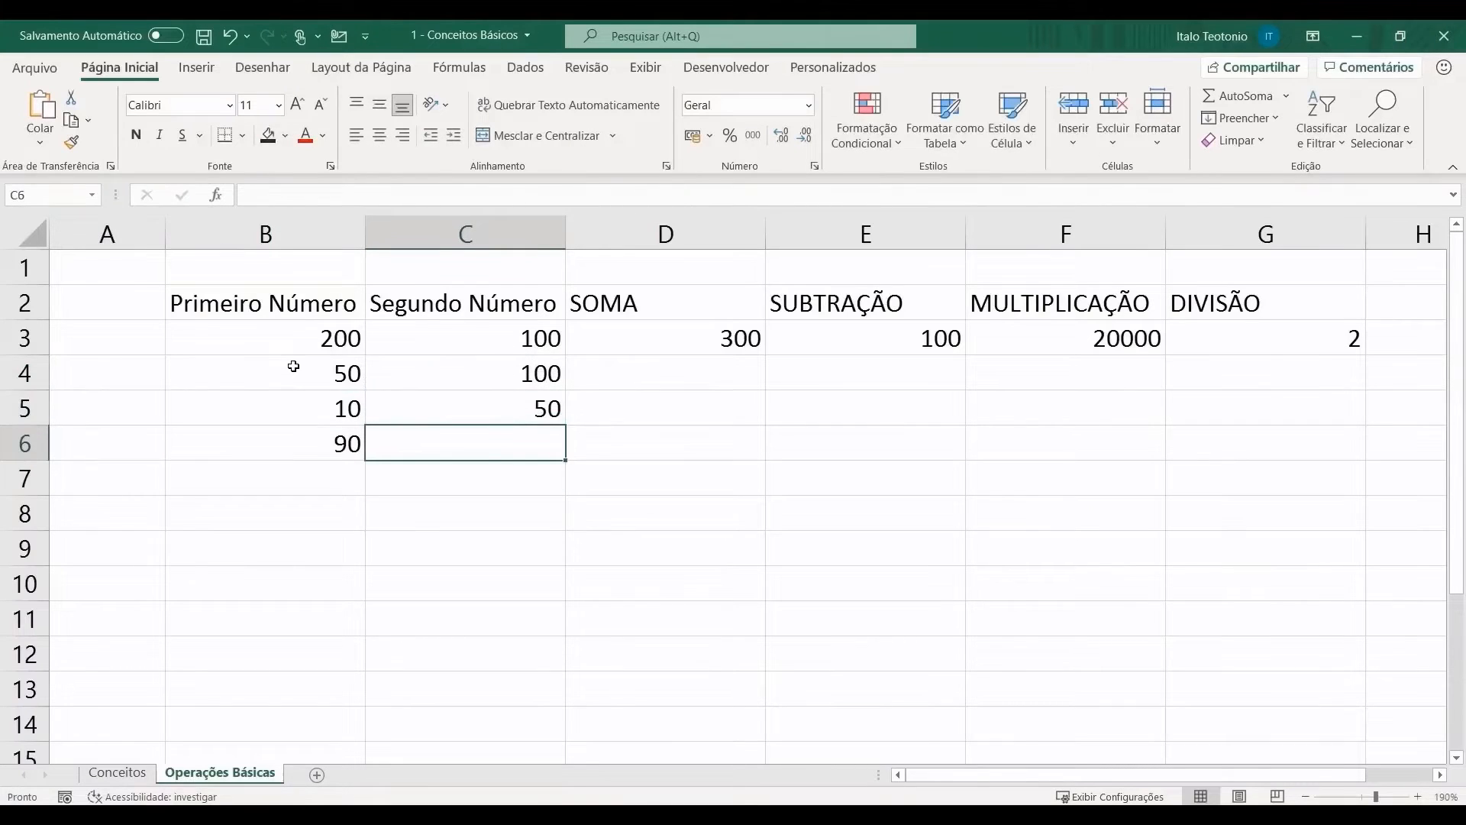
pyautogui.write('220')
pyautogui.press('Return')
# Step: Start a new sum formula in D4
pyautogui.press('Right')
pyautogui.press('Up')
pyautogui.press('Up')
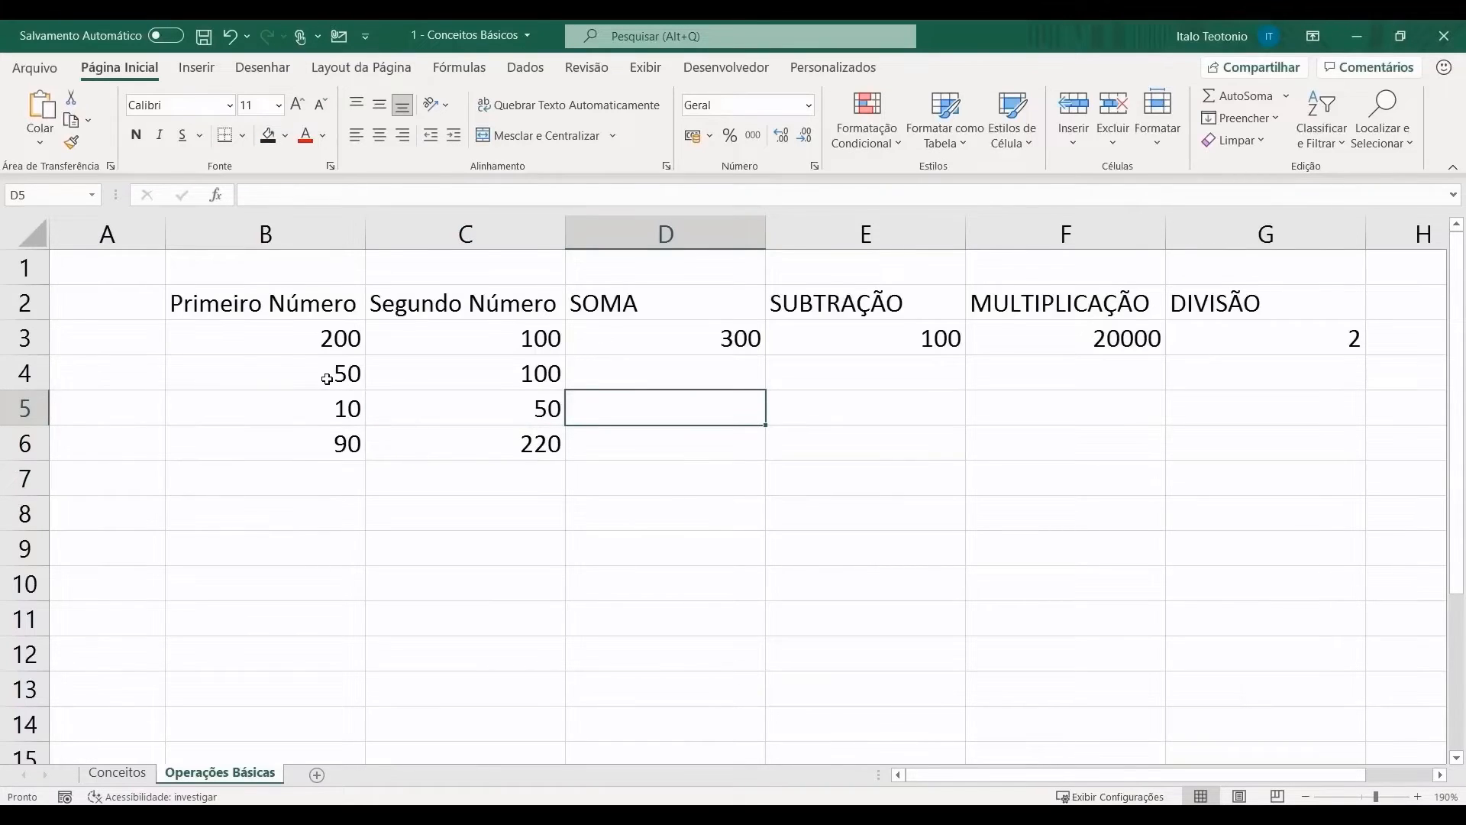
pyautogui.click(327, 378)
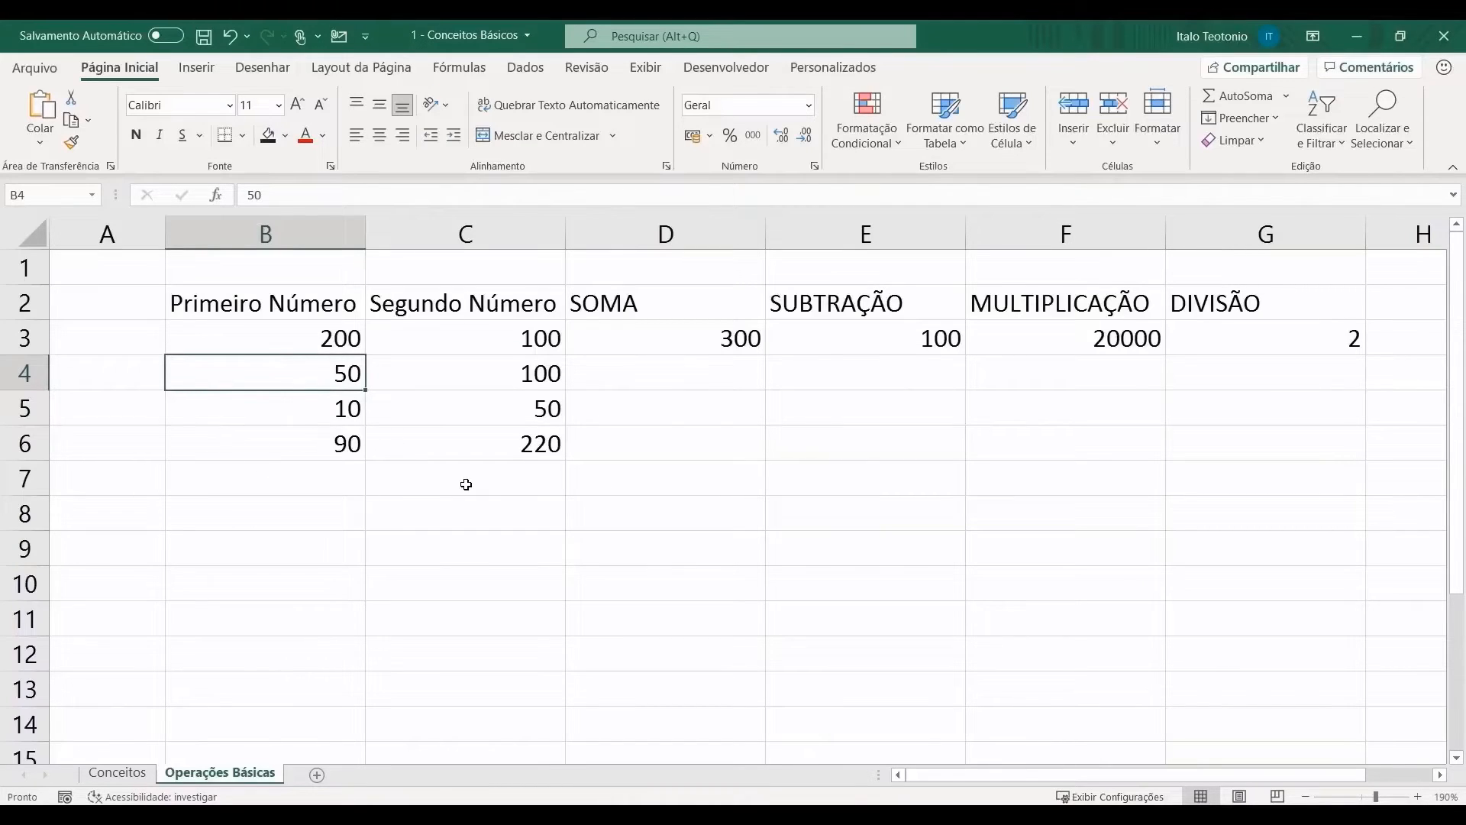
pyautogui.click(673, 376)
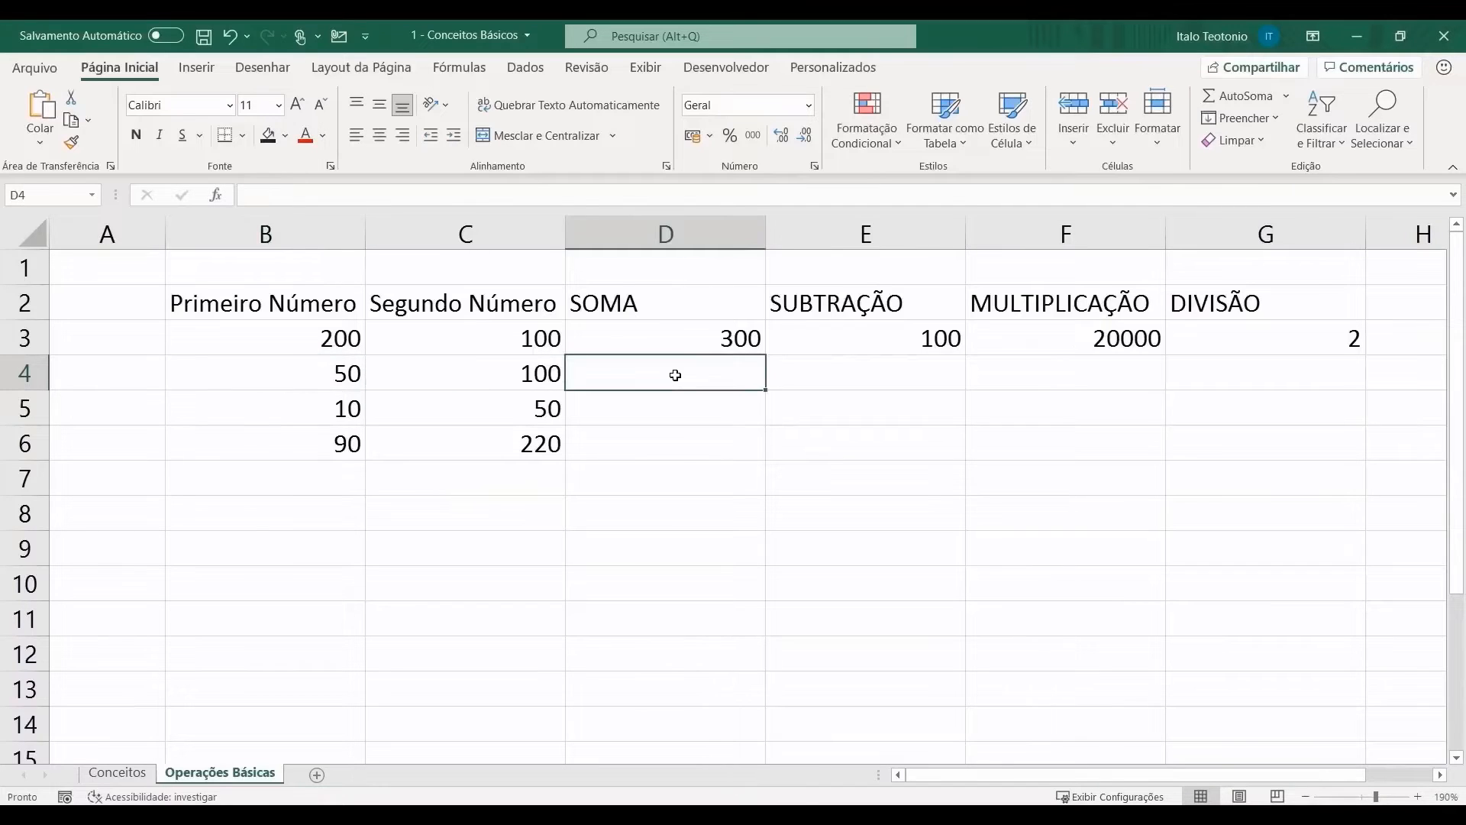
pyautogui.write('=')
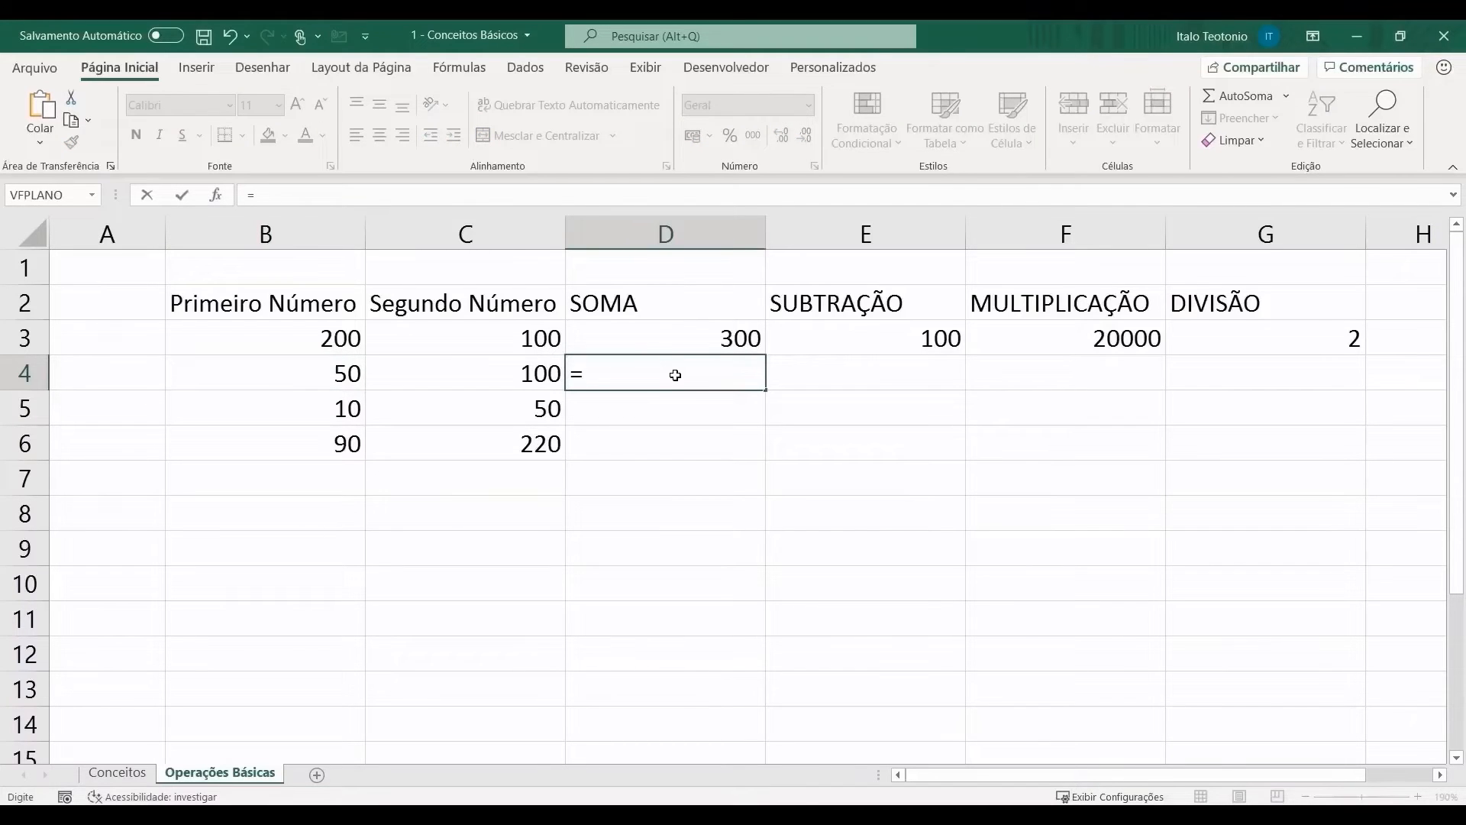
# Step: Try =B4+C4 in D4, undo it, and open D3's =B3+C3 formula for inspection
pyautogui.click(325, 377)
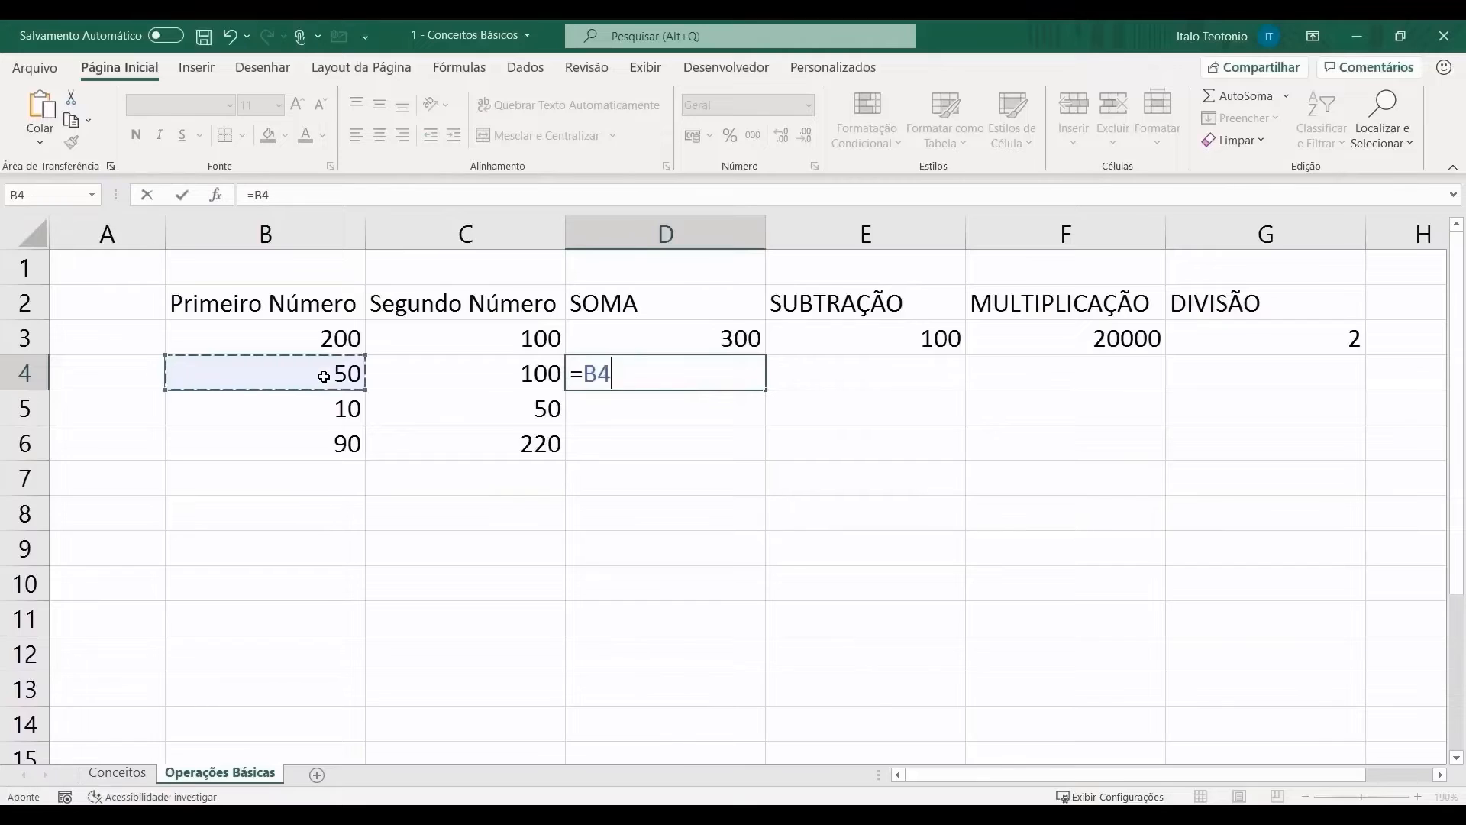
pyautogui.write('+')
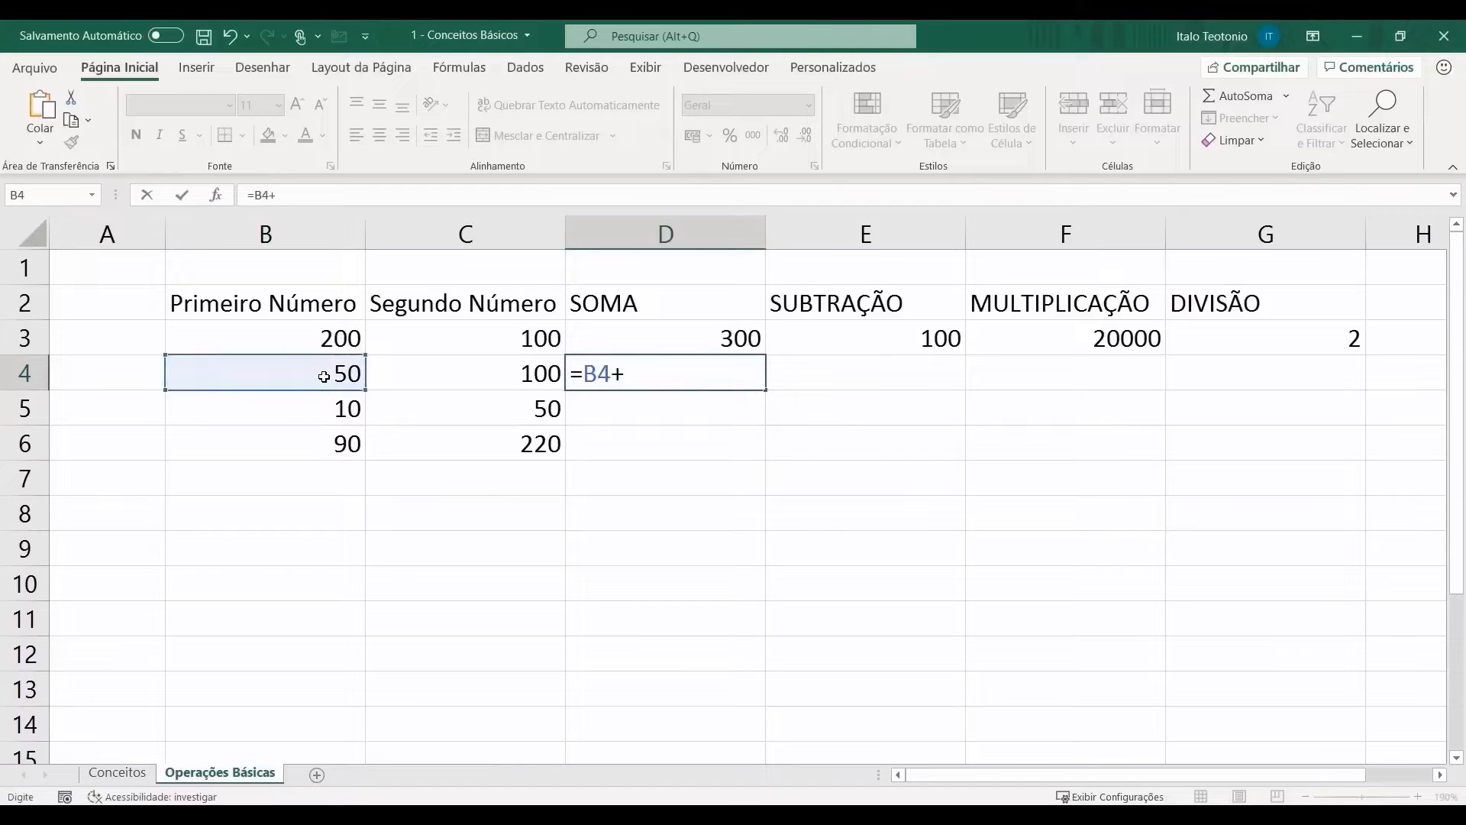
pyautogui.click(474, 368)
pyautogui.press('Return')
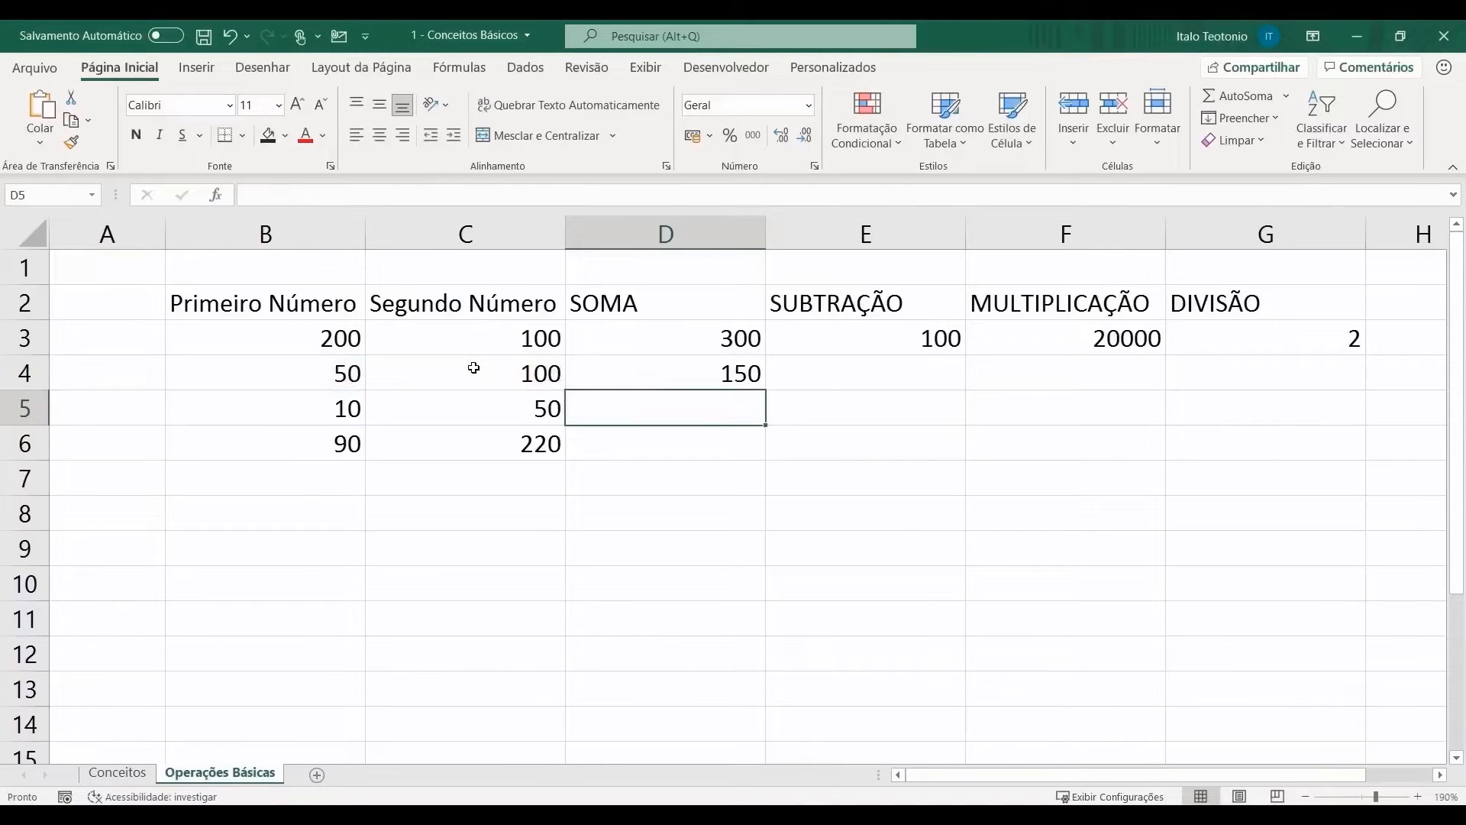
pyautogui.hotkey('ctrl', 'z')
pyautogui.doubleClick(711, 342)
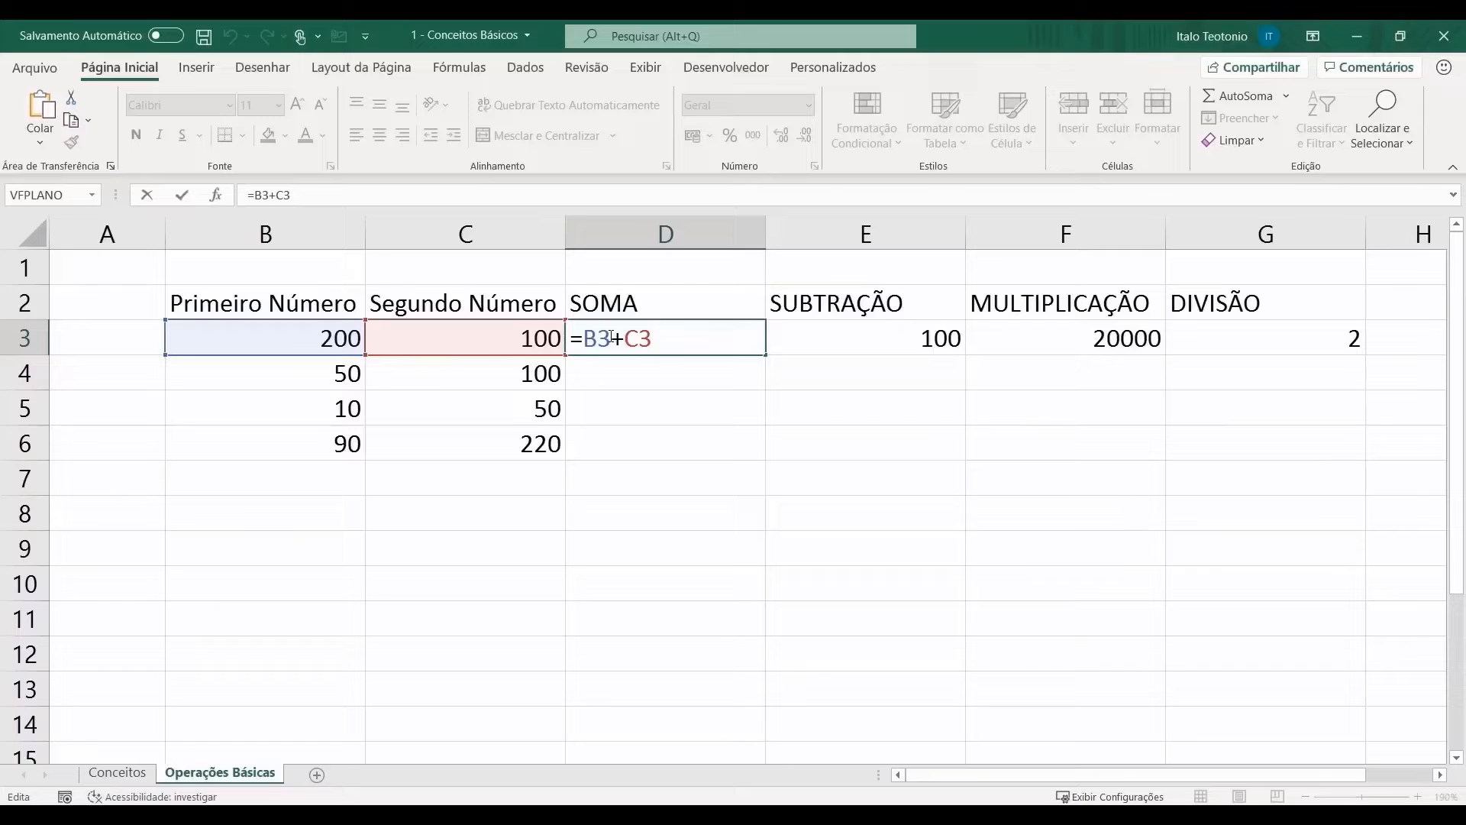
# Step: Fill D3's SOMA formula down into D4, giving =B4+C4 showing 150
pyautogui.moveTo(611, 336); pyautogui.dragTo(644, 338)
pyautogui.press('Return')
pyautogui.click(24, 337)
pyautogui.click(664, 337)
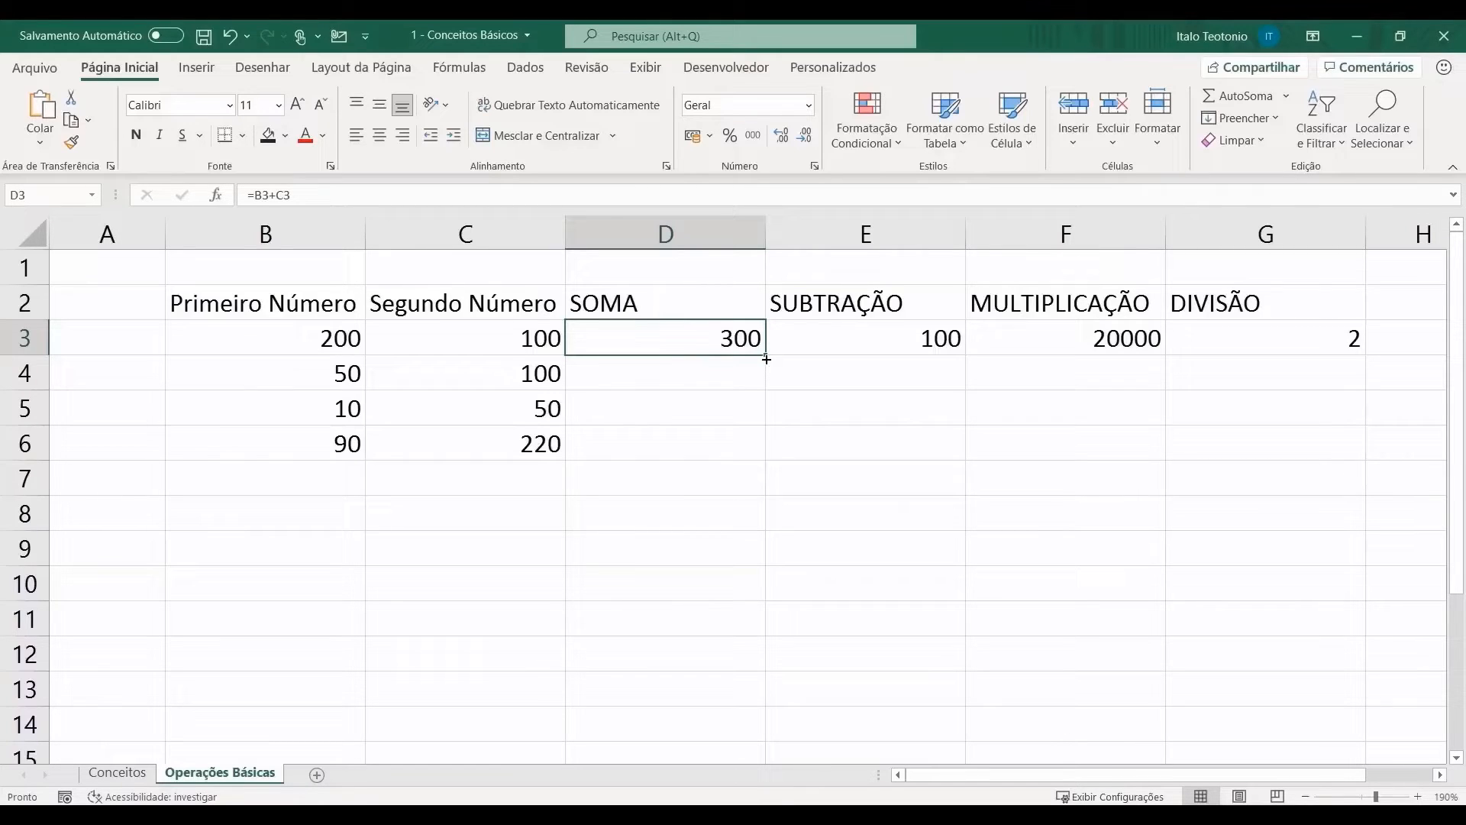
pyautogui.moveTo(766, 359); pyautogui.dragTo(766, 388)
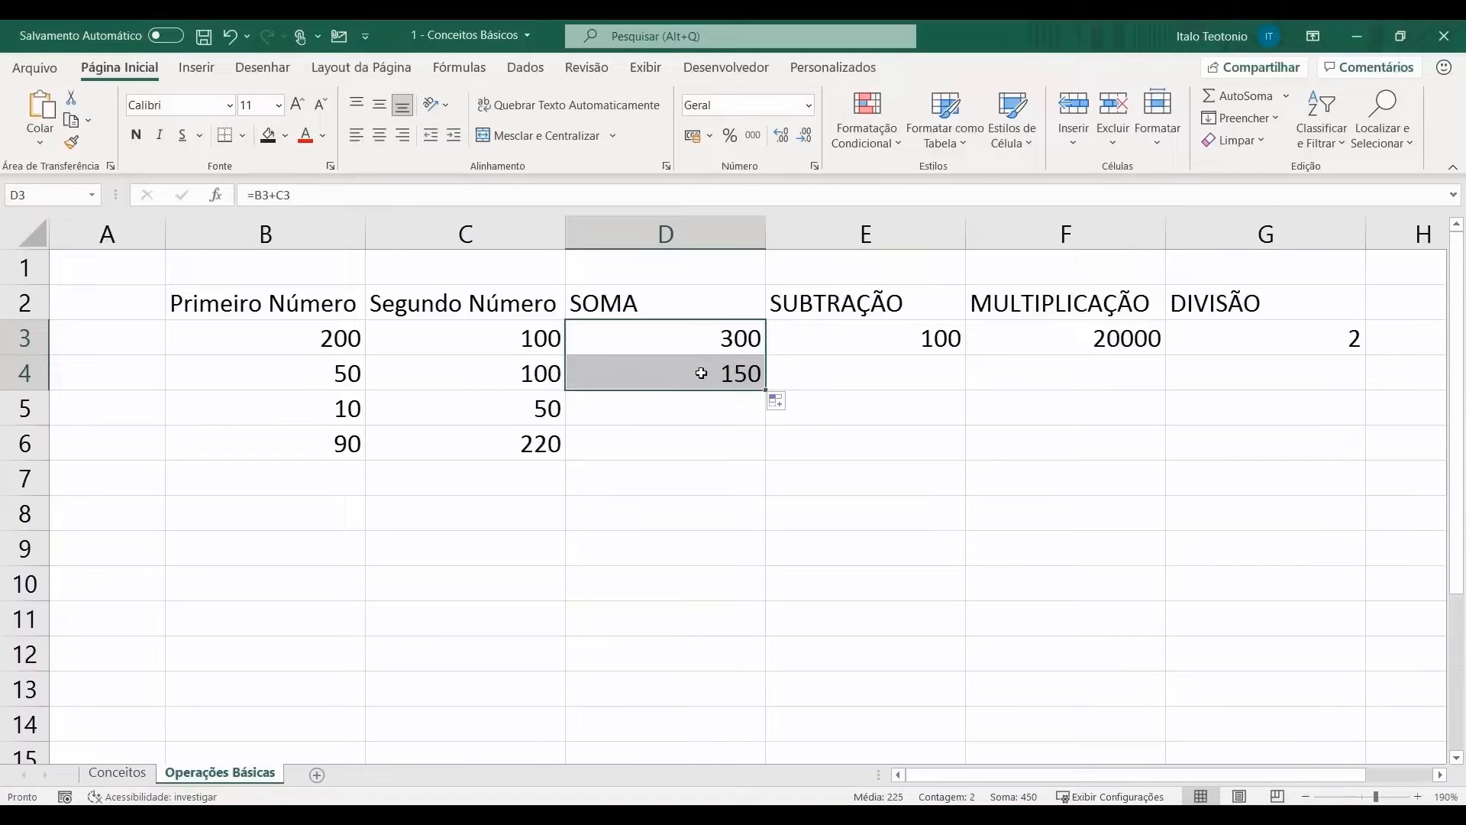
pyautogui.click(720, 345)
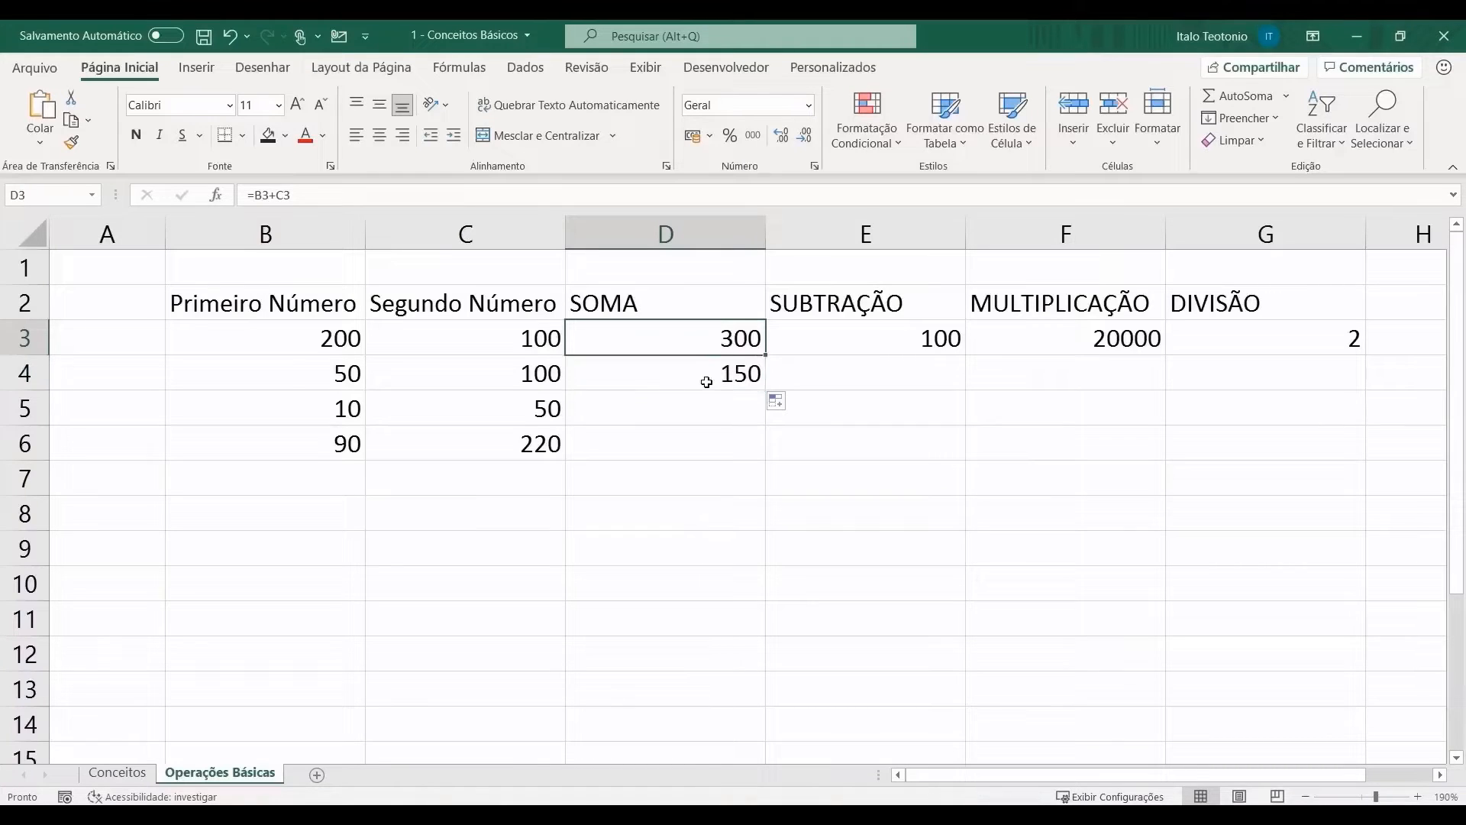
pyautogui.click(707, 382)
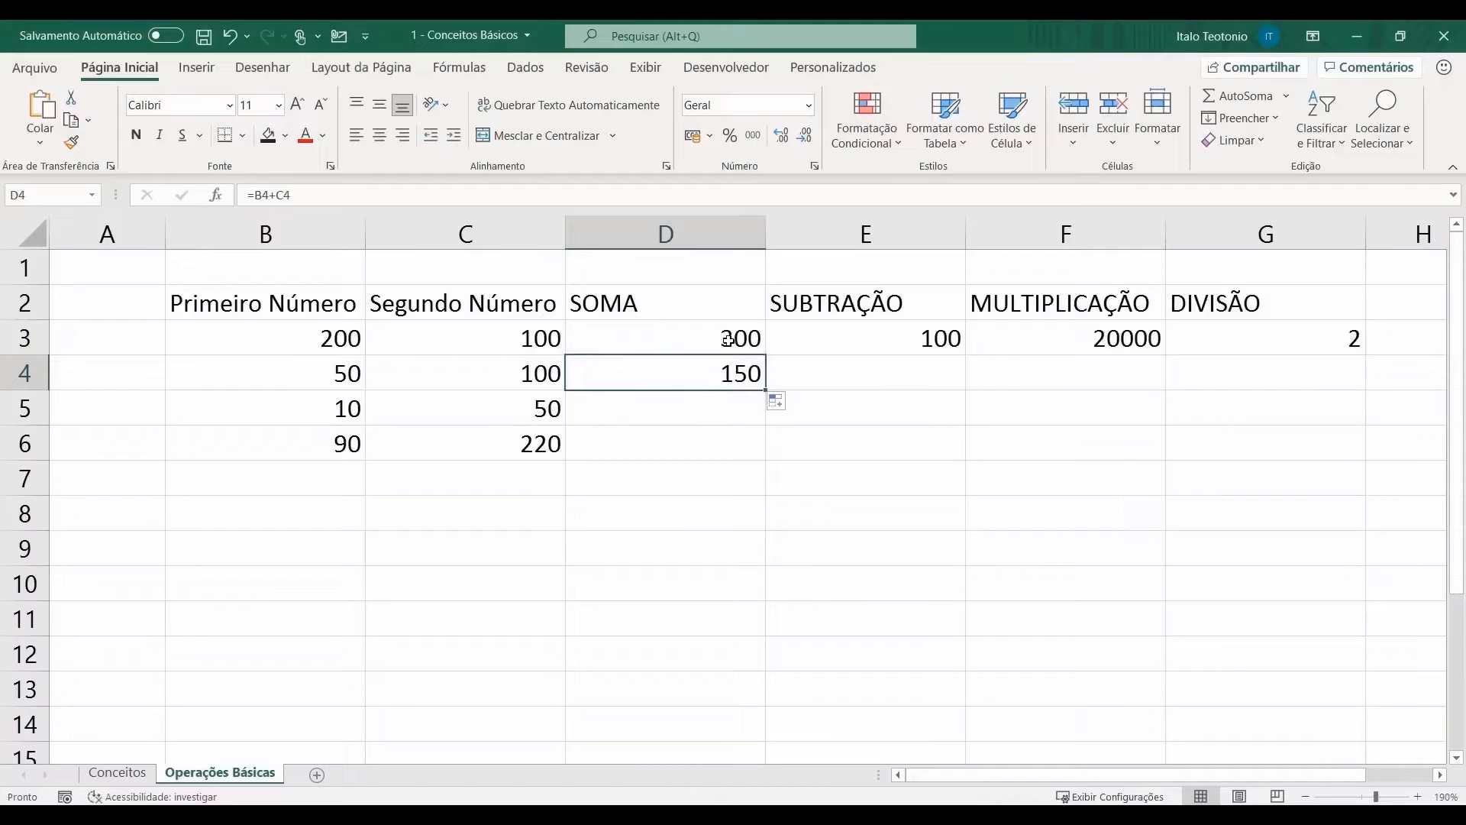
# Step: Label A3 and A4 as 'LINHA 3' and 'LINHA 4'
pyautogui.click(135, 335)
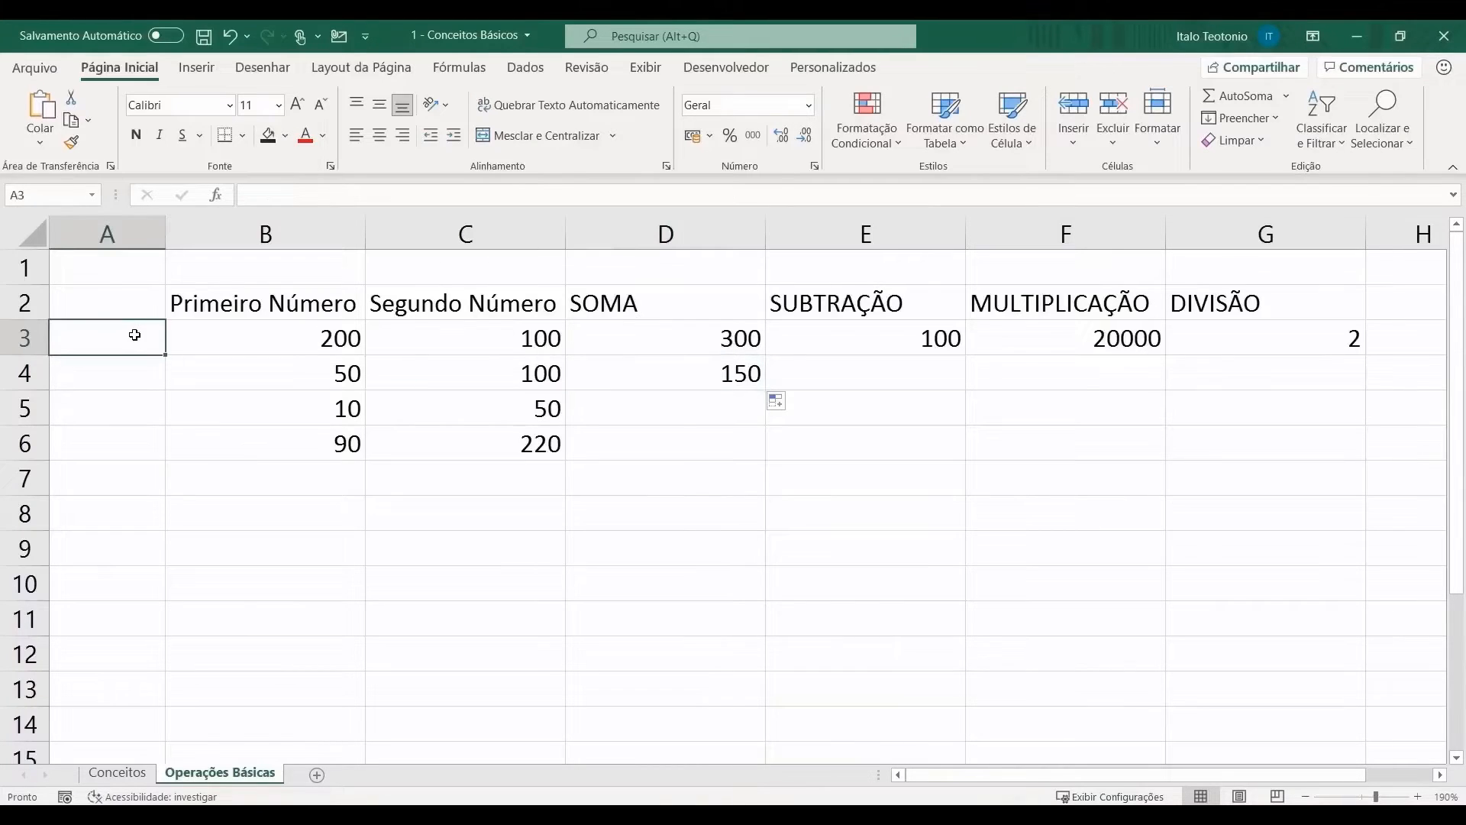
pyautogui.write('LINHA 3')
pyautogui.press('Return')
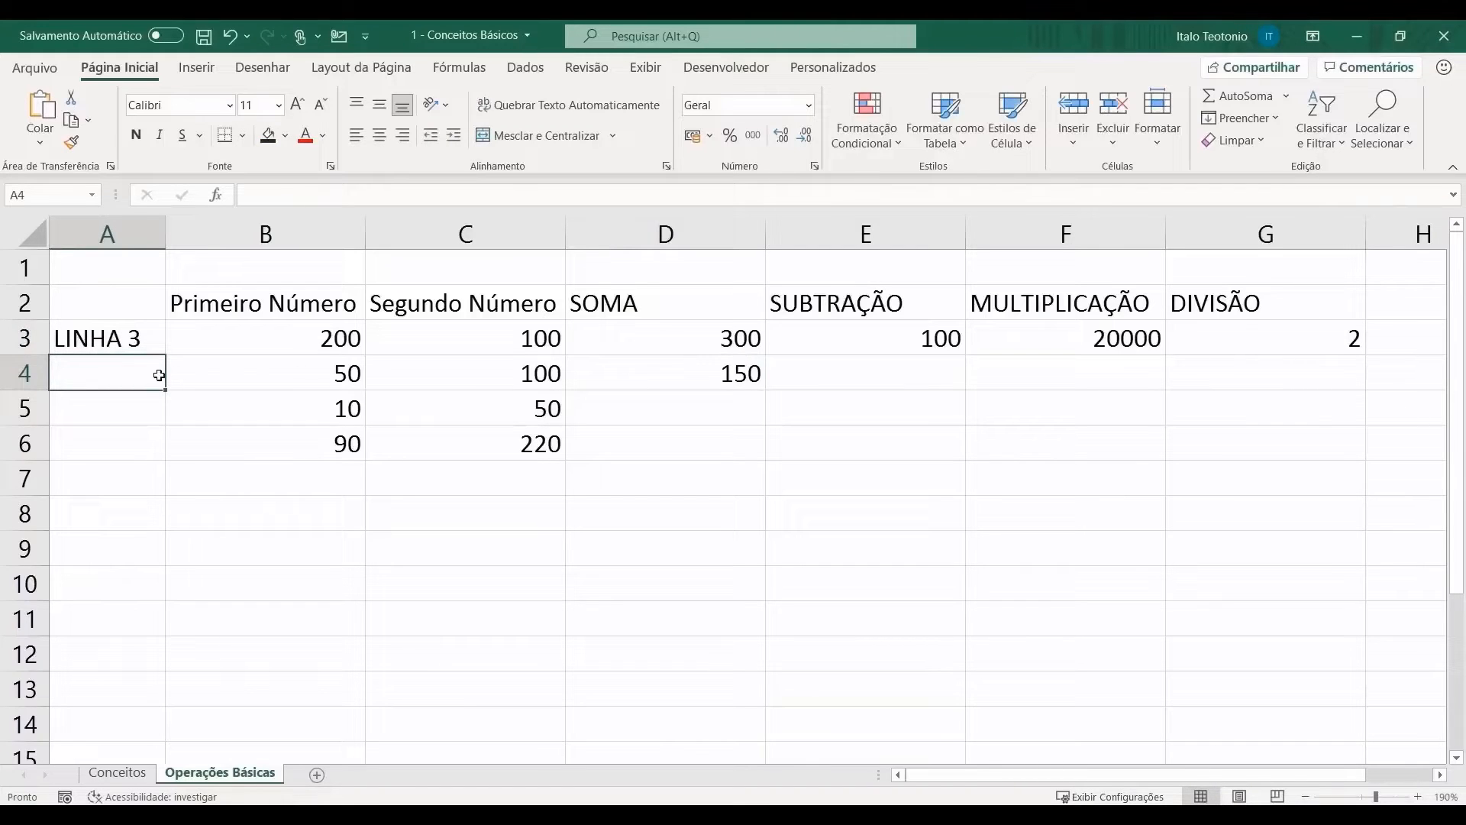
pyautogui.write('LINHA 4')
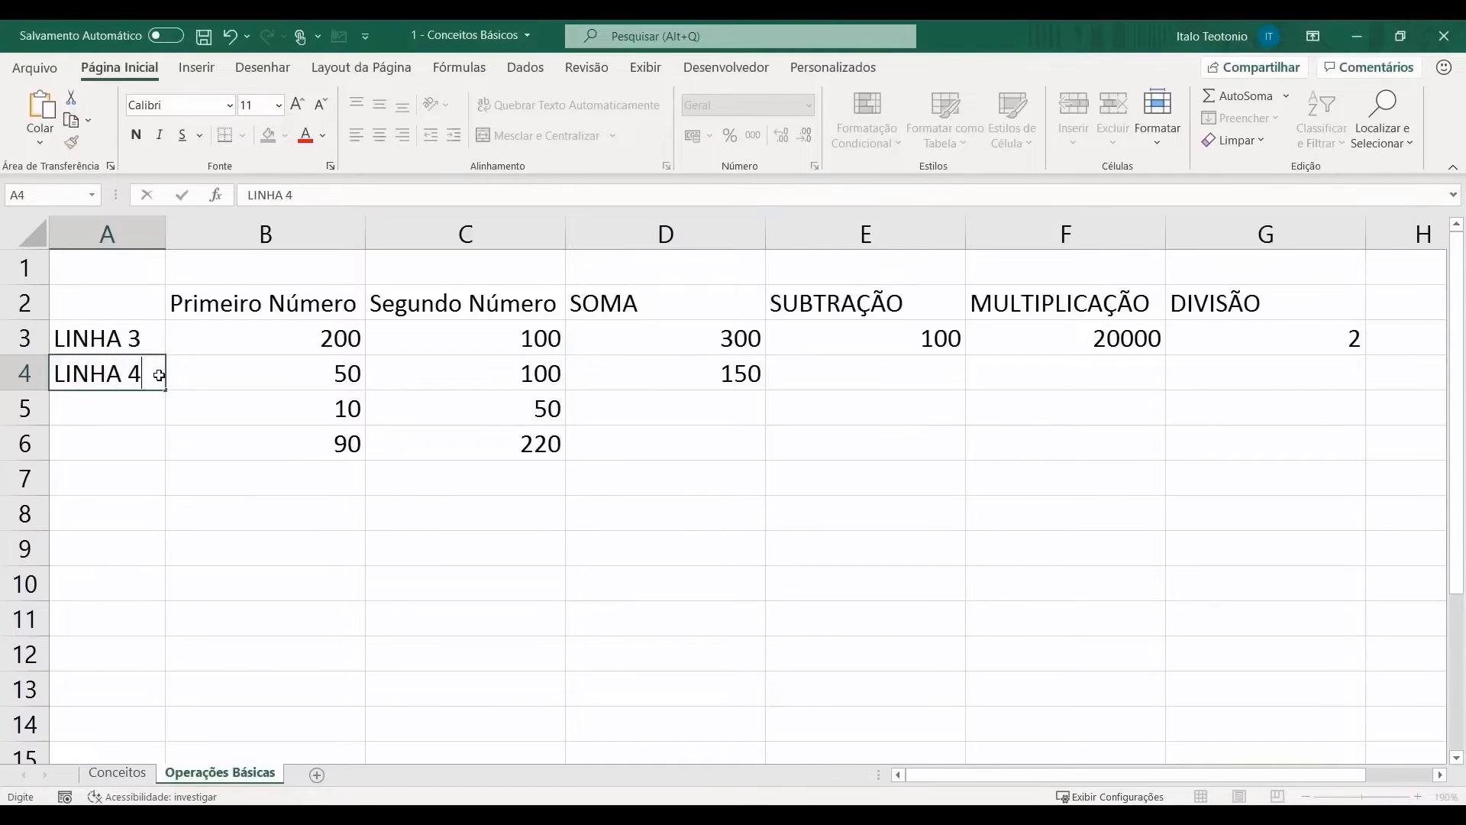
pyautogui.click(159, 375)
# Step: Inspect D4's formula and fill it down to D5, giving =B5+C5 showing 60
pyautogui.click(673, 375)
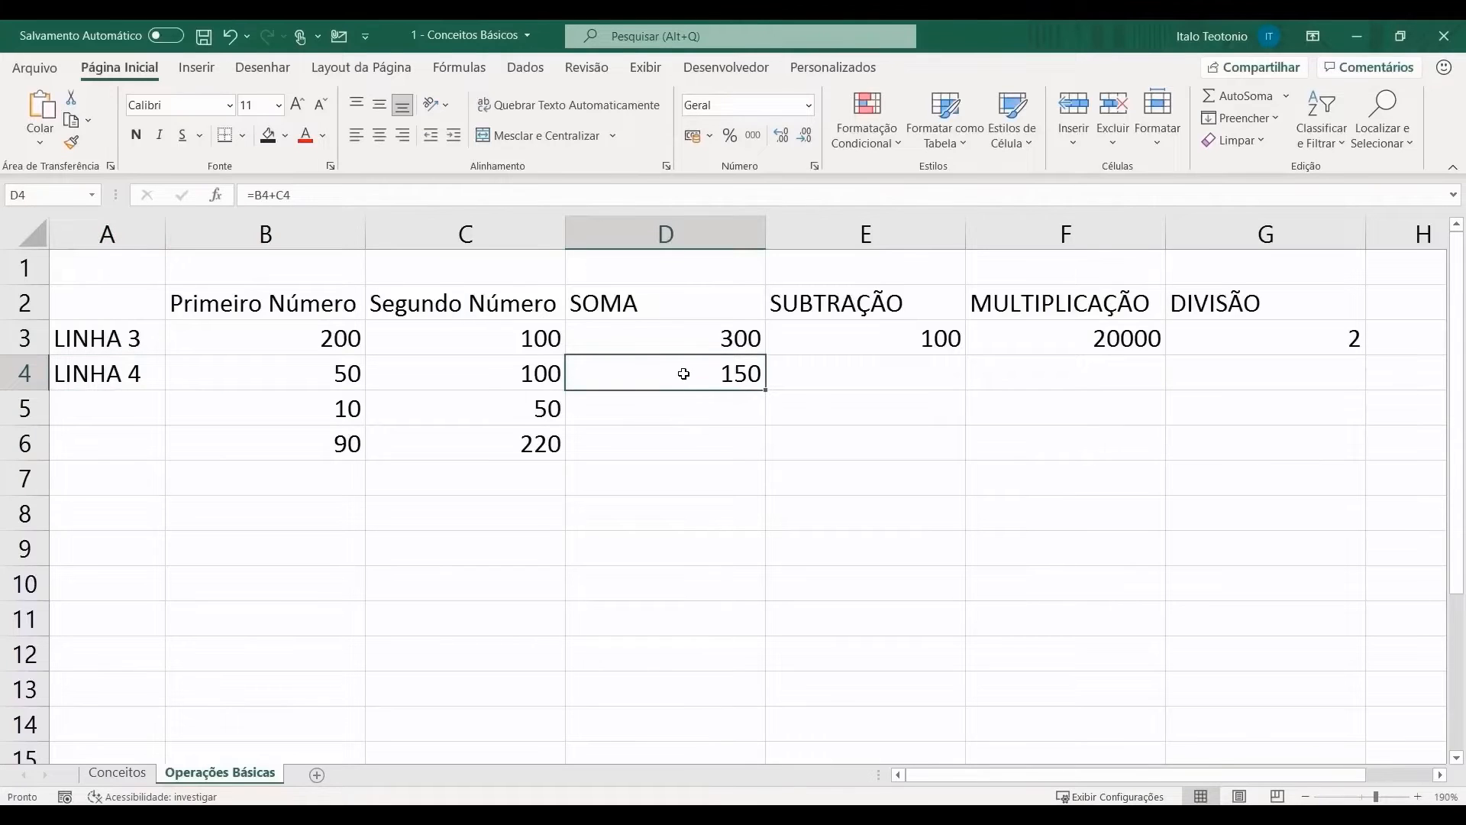
pyautogui.doubleClick(687, 375)
pyautogui.click(612, 374)
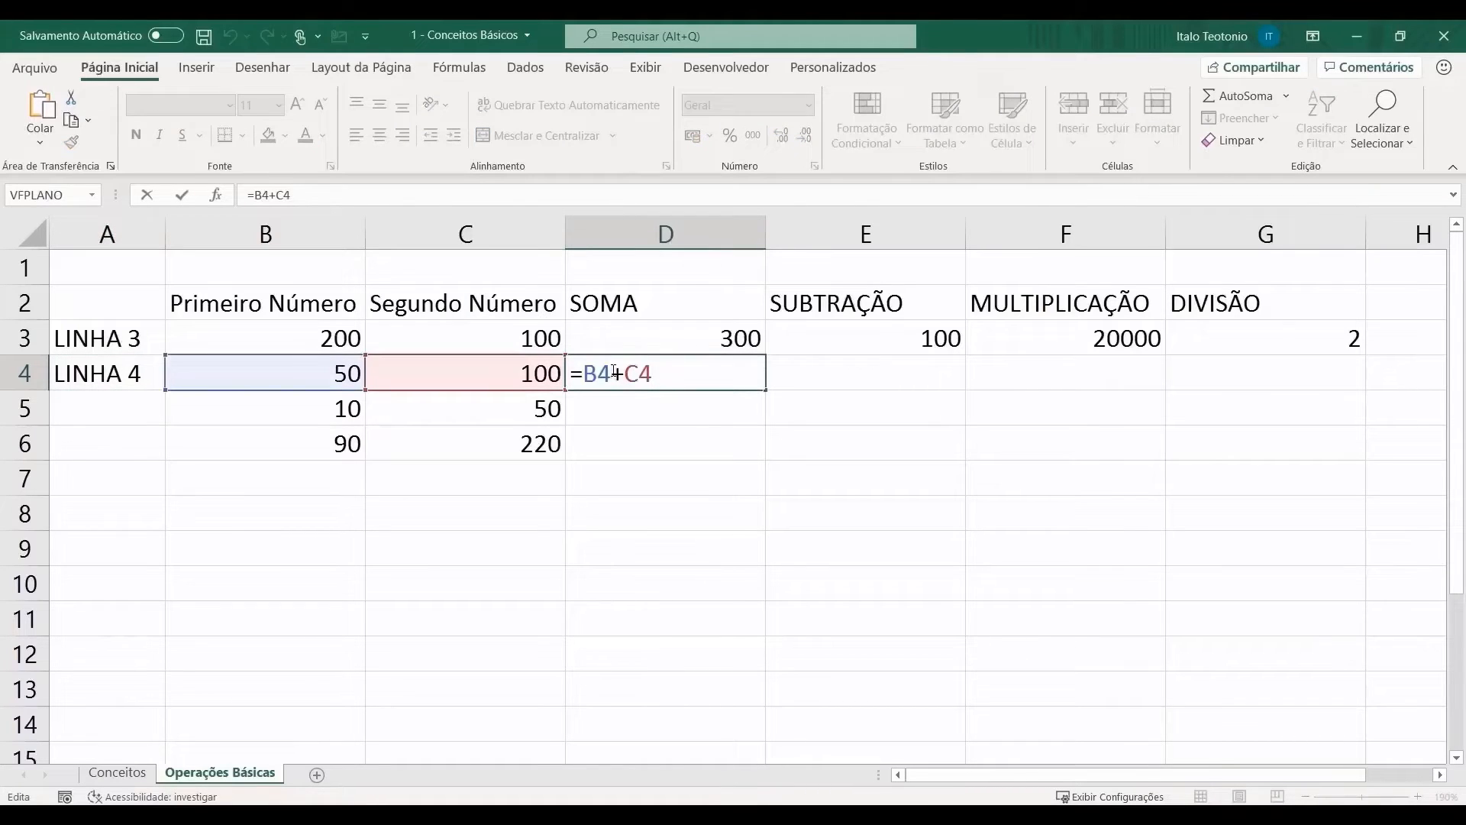
pyautogui.press('Return')
pyautogui.click(697, 376)
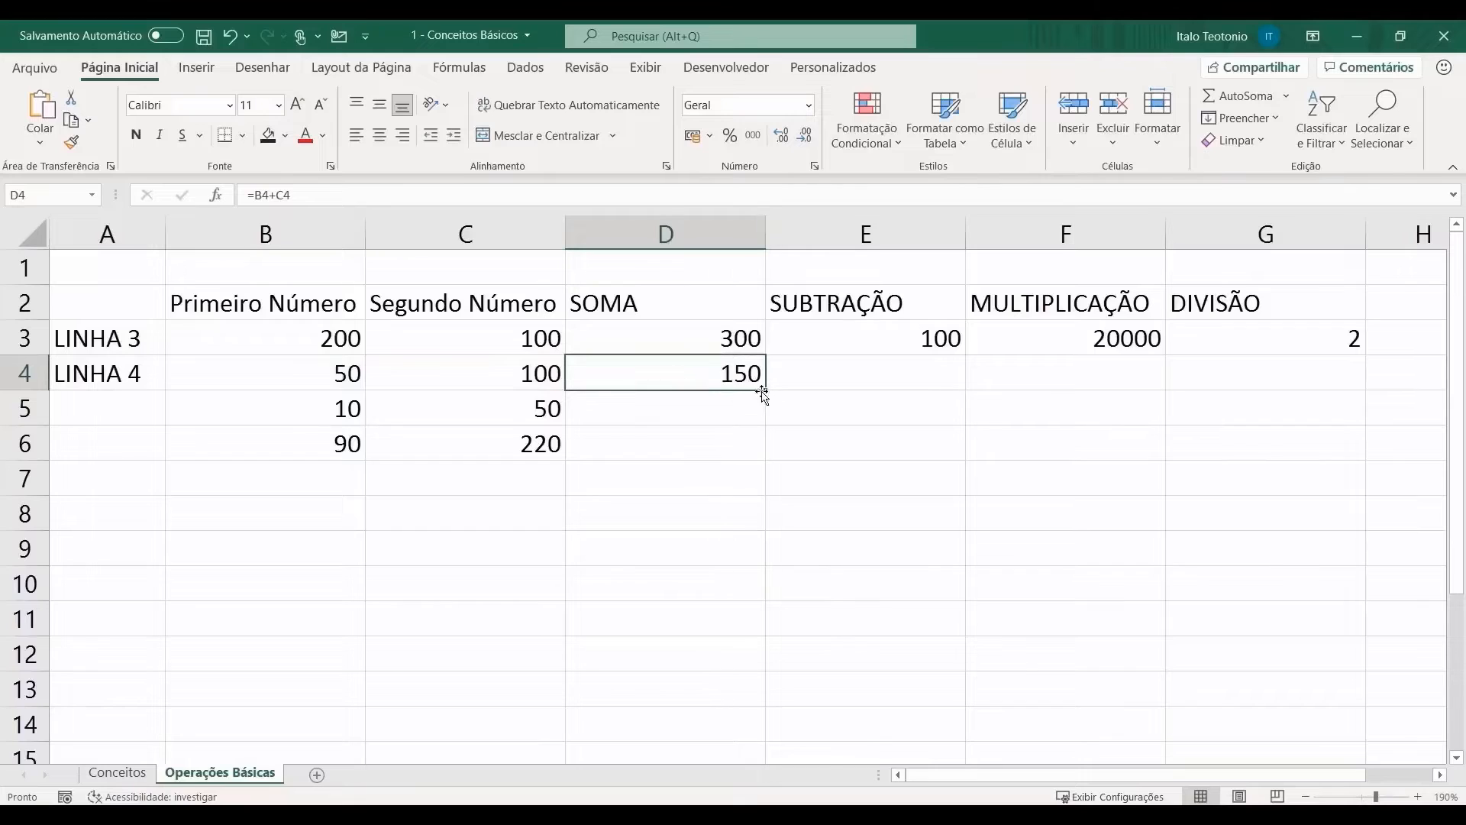
pyautogui.moveTo(769, 400); pyautogui.dragTo(769, 428)
pyautogui.doubleClick(761, 416)
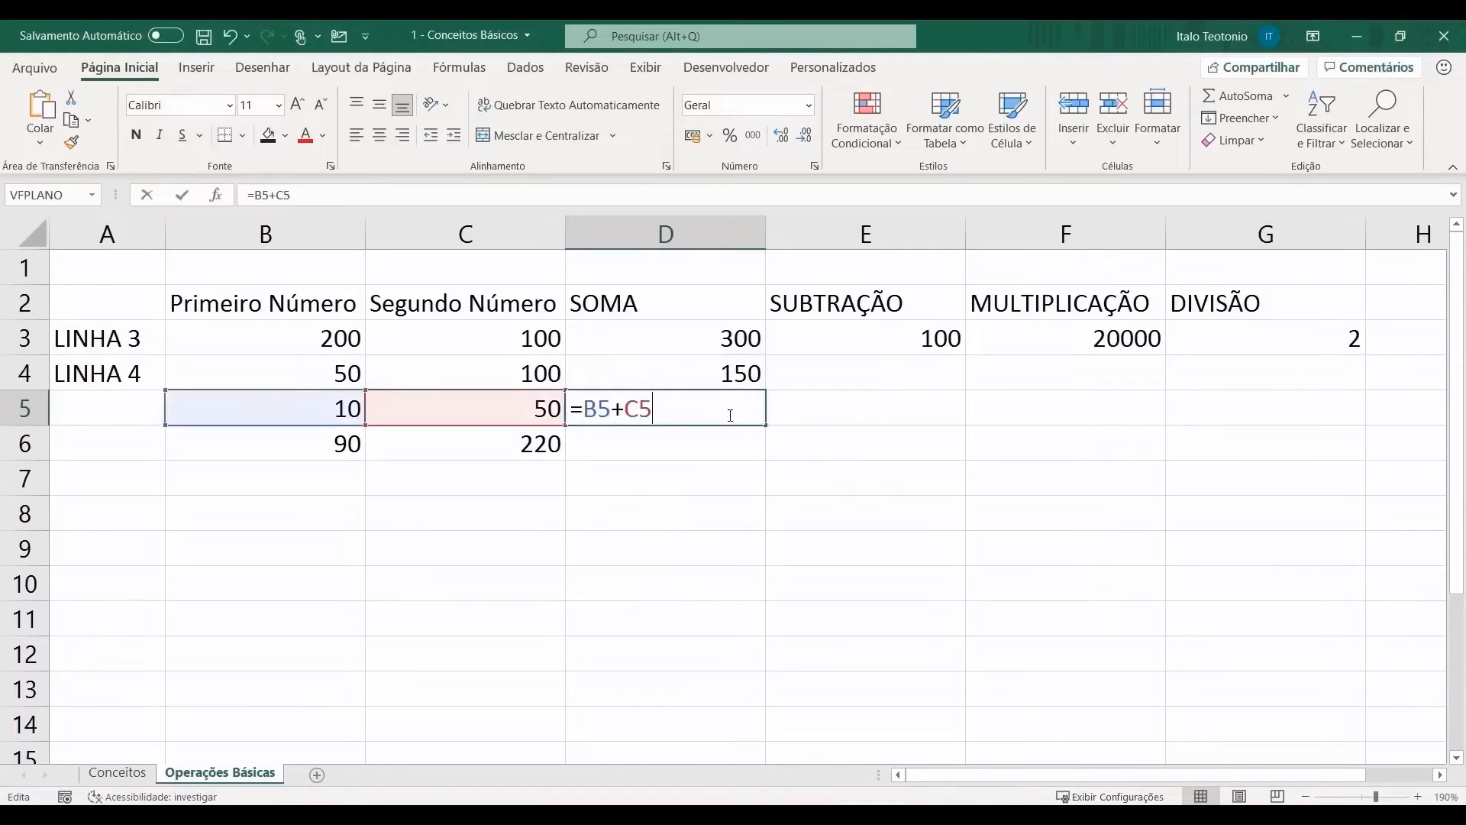
pyautogui.press('Return')
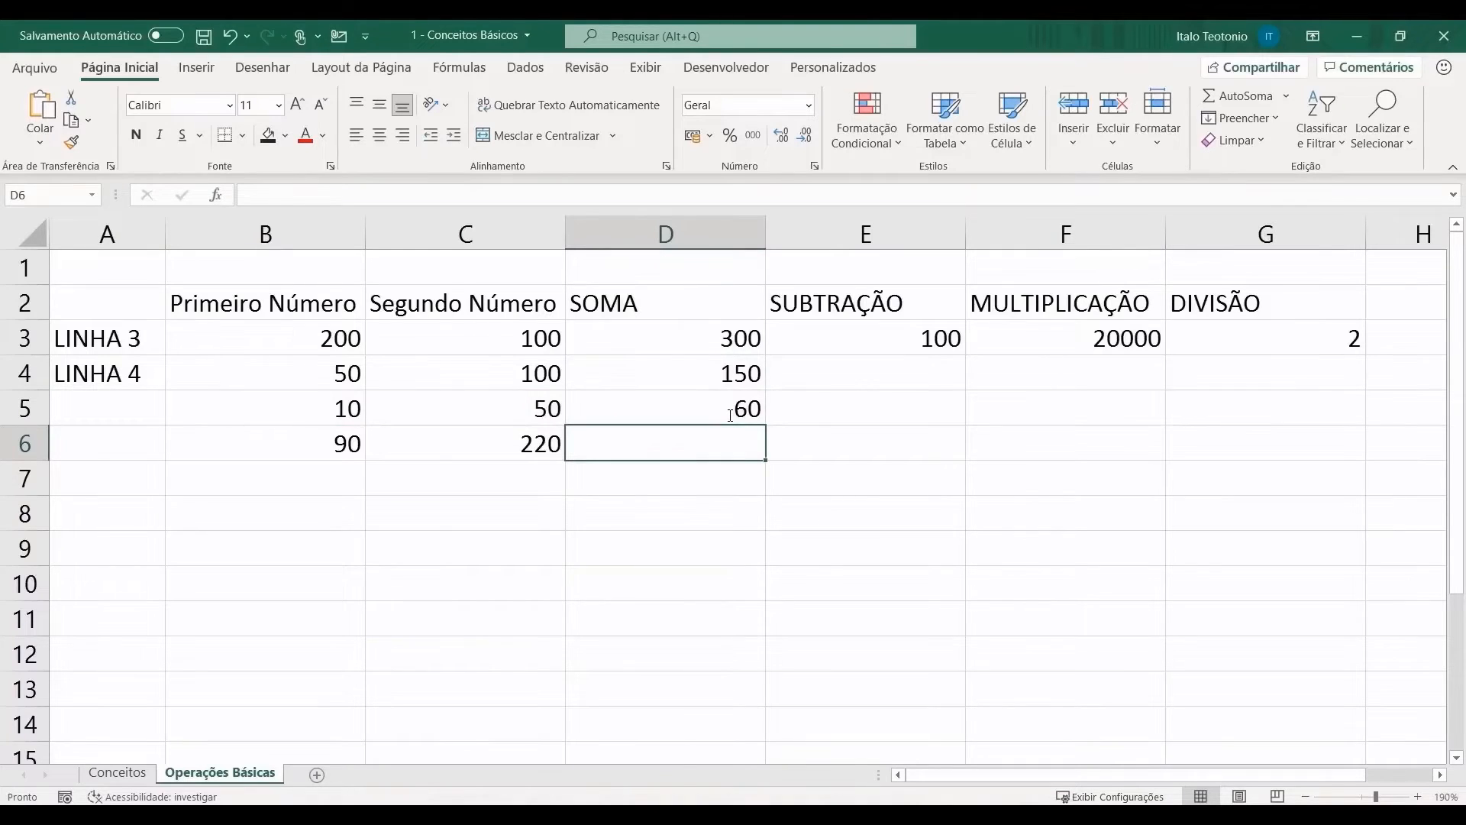
pyautogui.press('Up')
pyautogui.press('Up')
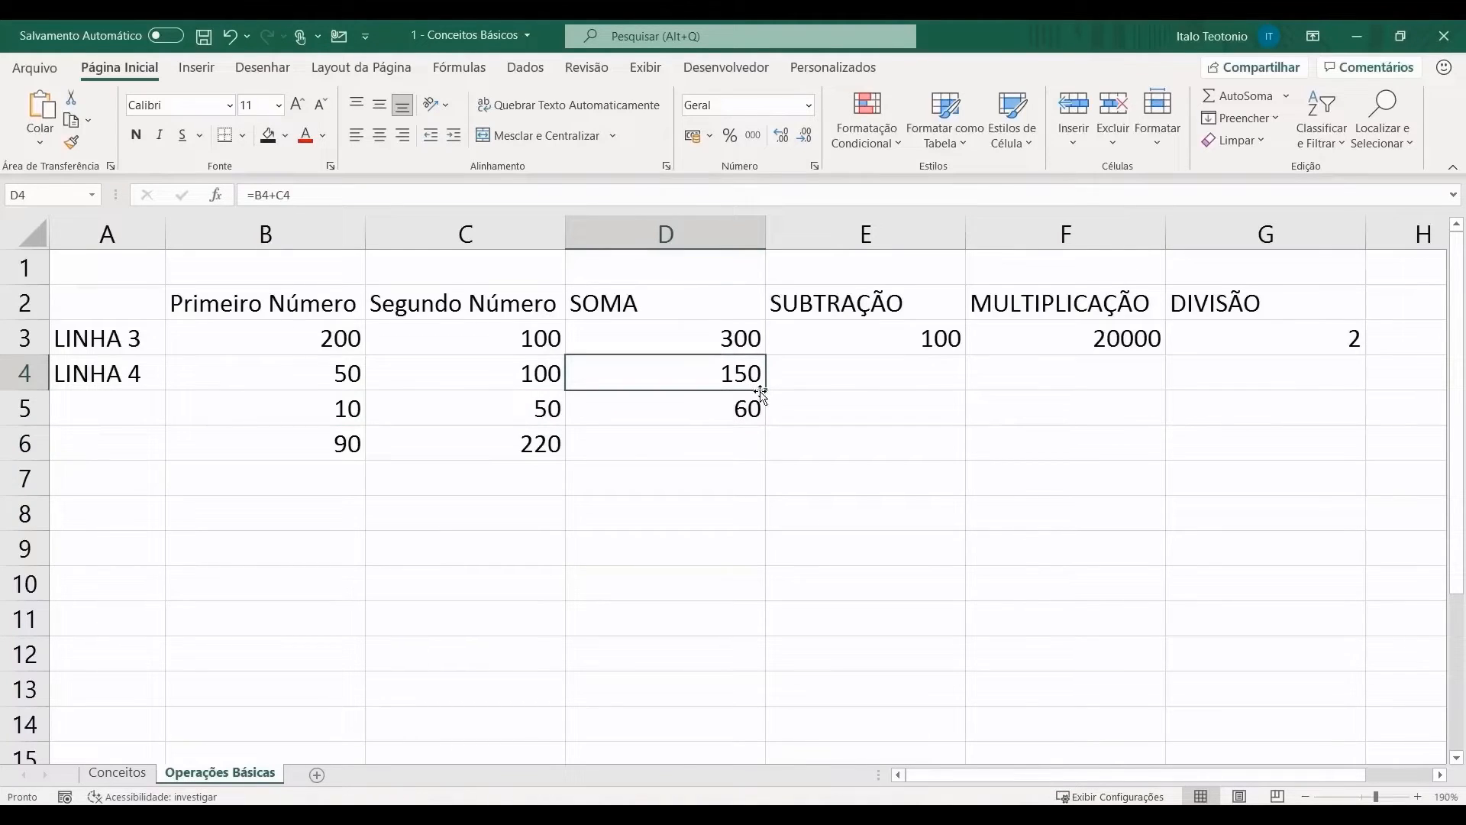
# Step: Clear D4:D5, auto-fill D3's sum down to D6, and delete the LINHA labels in A3:A4
pyautogui.moveTo(762, 392); pyautogui.dragTo(763, 422)
pyautogui.press('Delete')
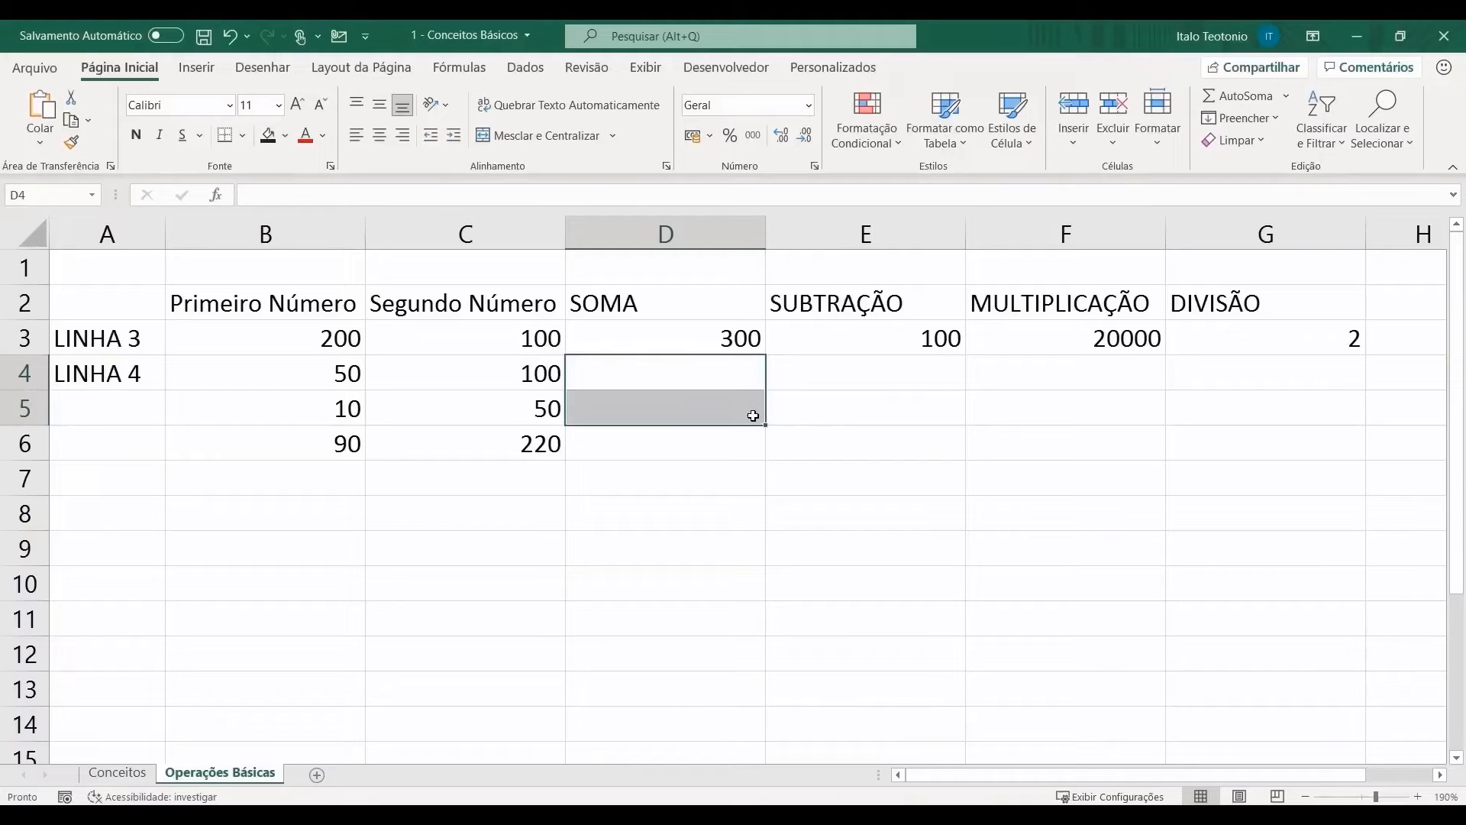
pyautogui.click(724, 341)
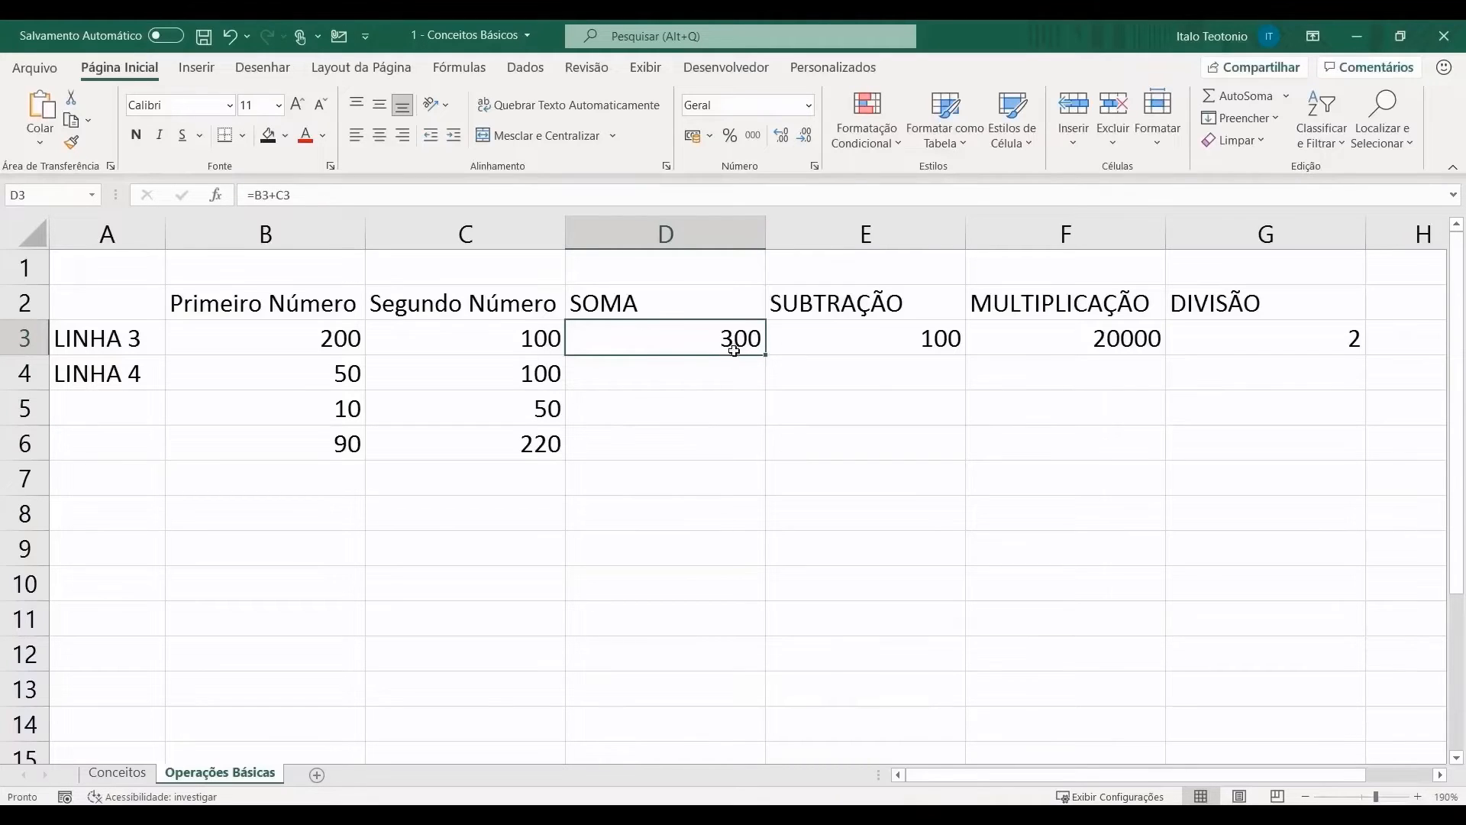
pyautogui.doubleClick(761, 356)
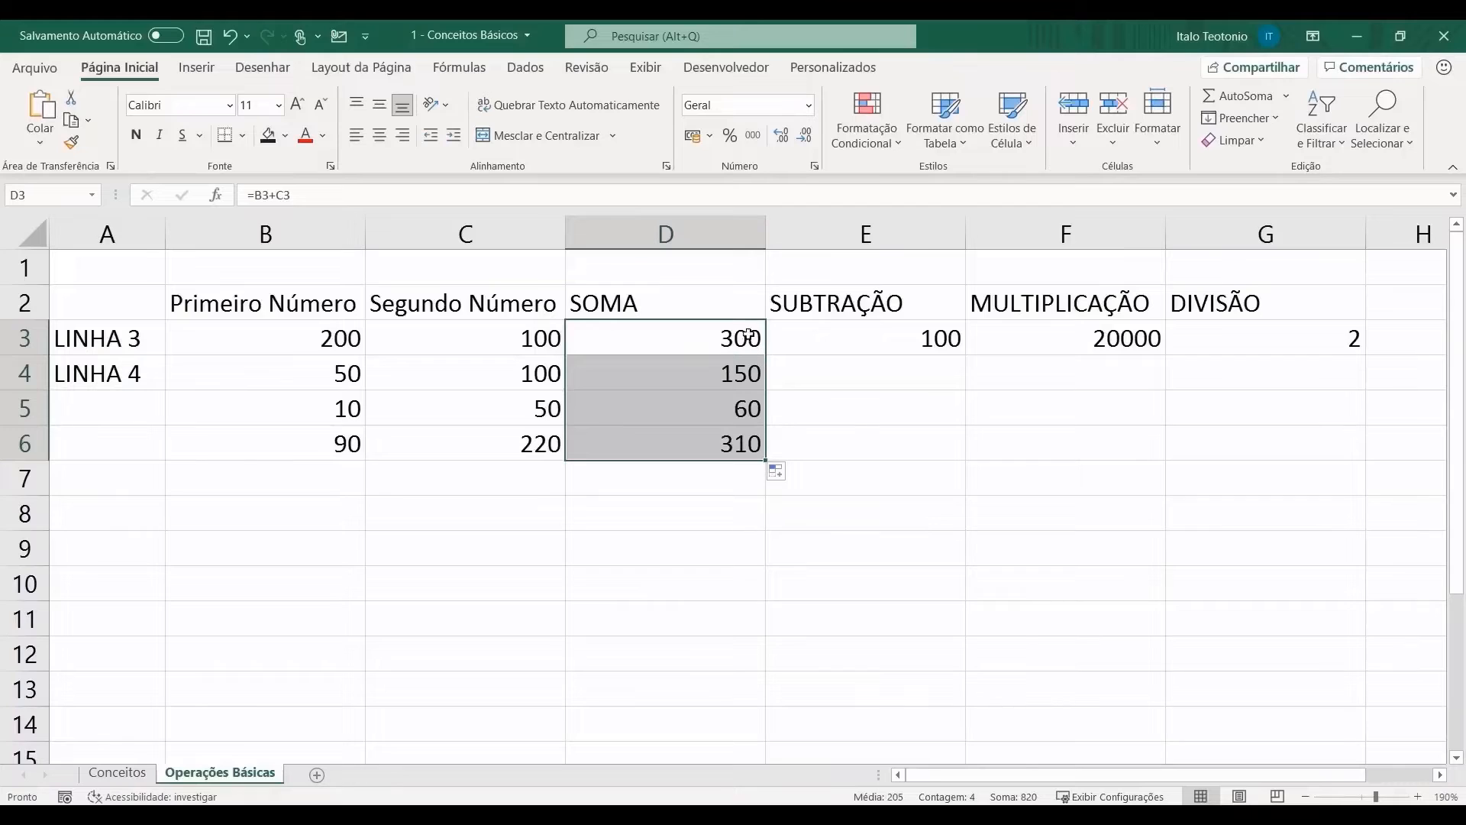
pyautogui.moveTo(69, 342); pyautogui.dragTo(87, 359)
pyautogui.press('Delete')
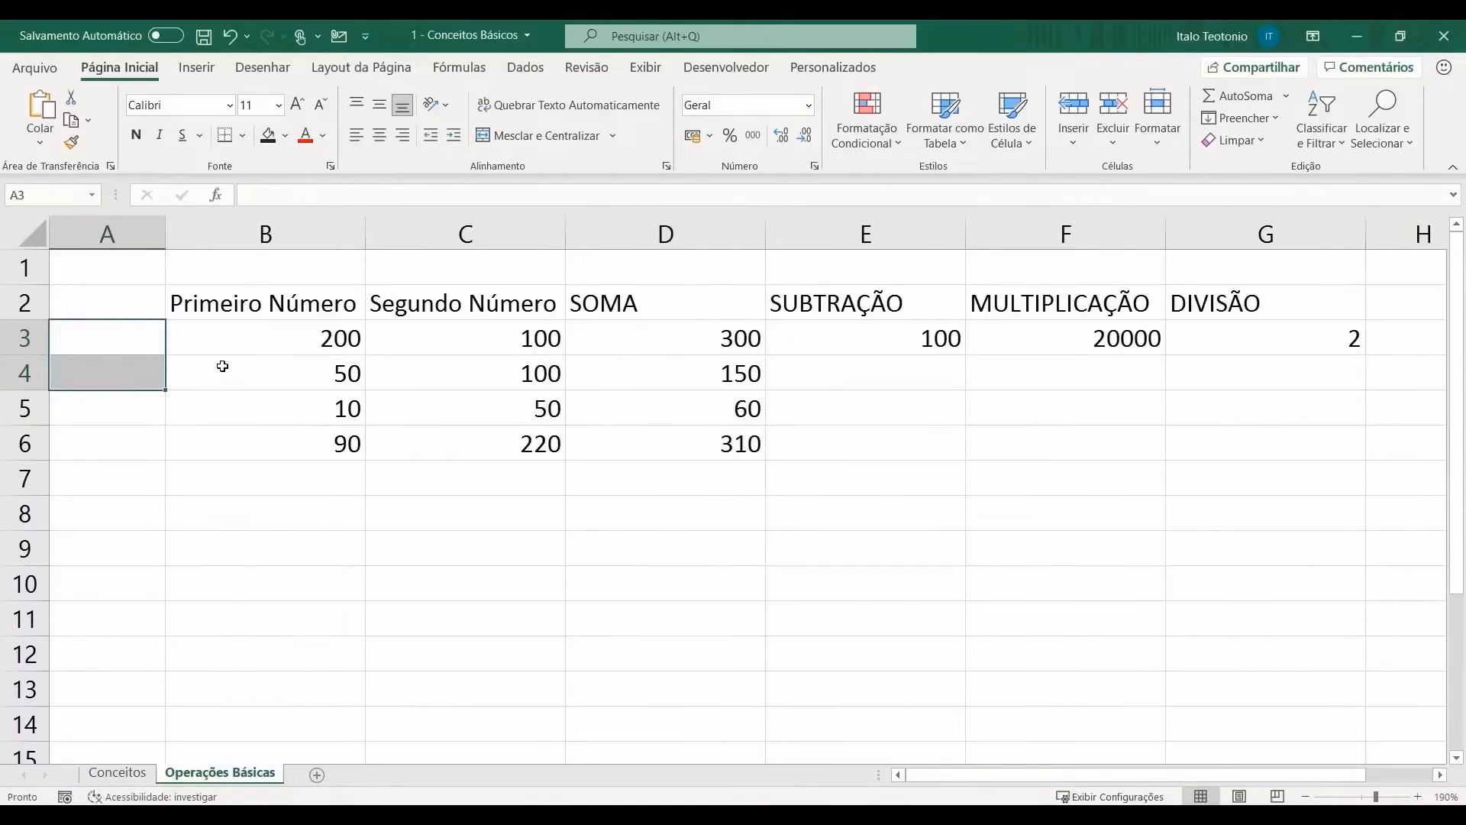
# Step: Auto-fill the E3:G3 formulas down to row 6, ending with -130, 19800 and 0,409090909
pyautogui.moveTo(797, 335); pyautogui.dragTo(1214, 333)
pyautogui.moveTo(818, 336); pyautogui.dragTo(1299, 345)
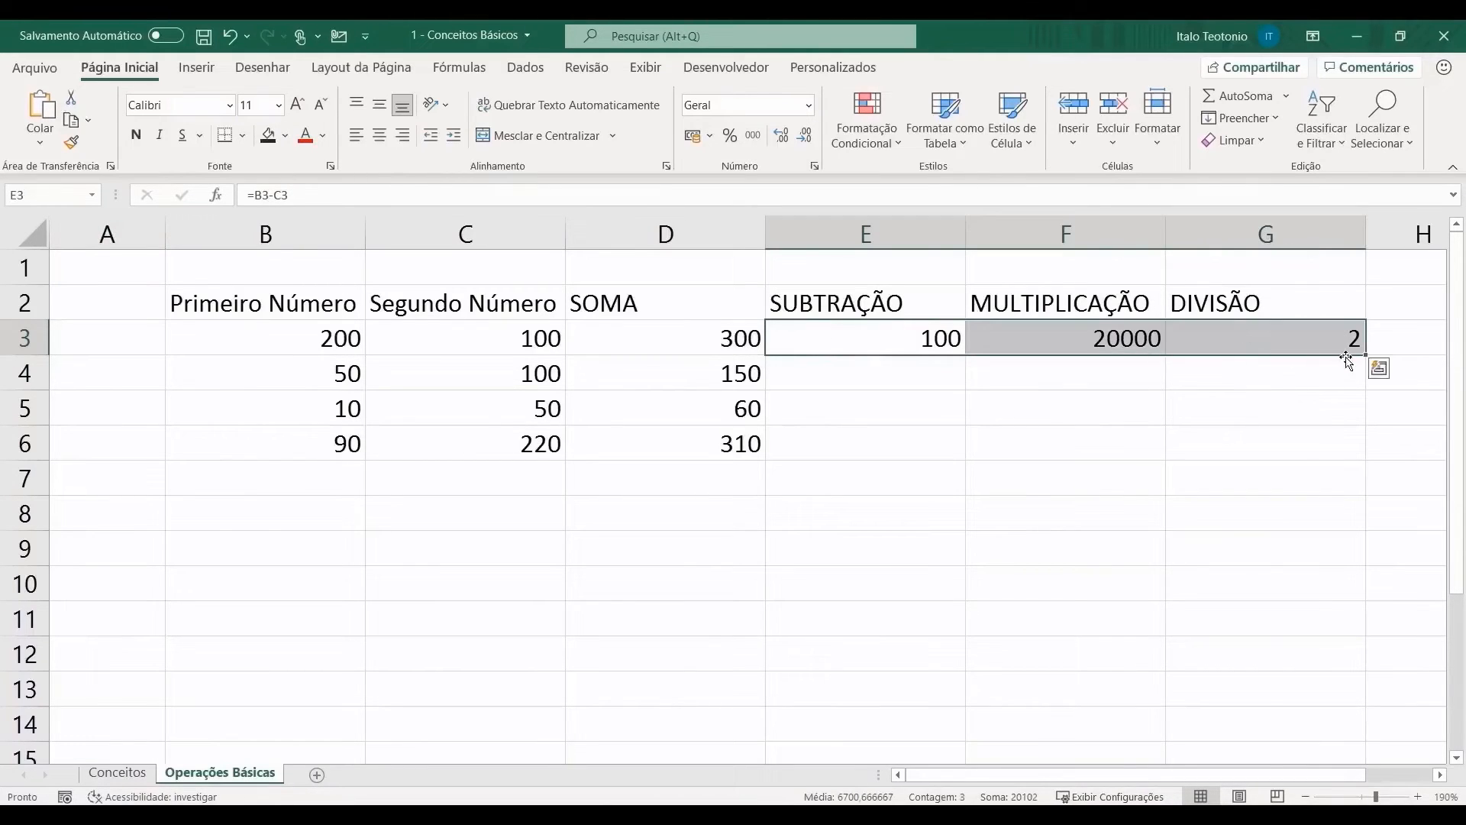
pyautogui.click(1379, 369)
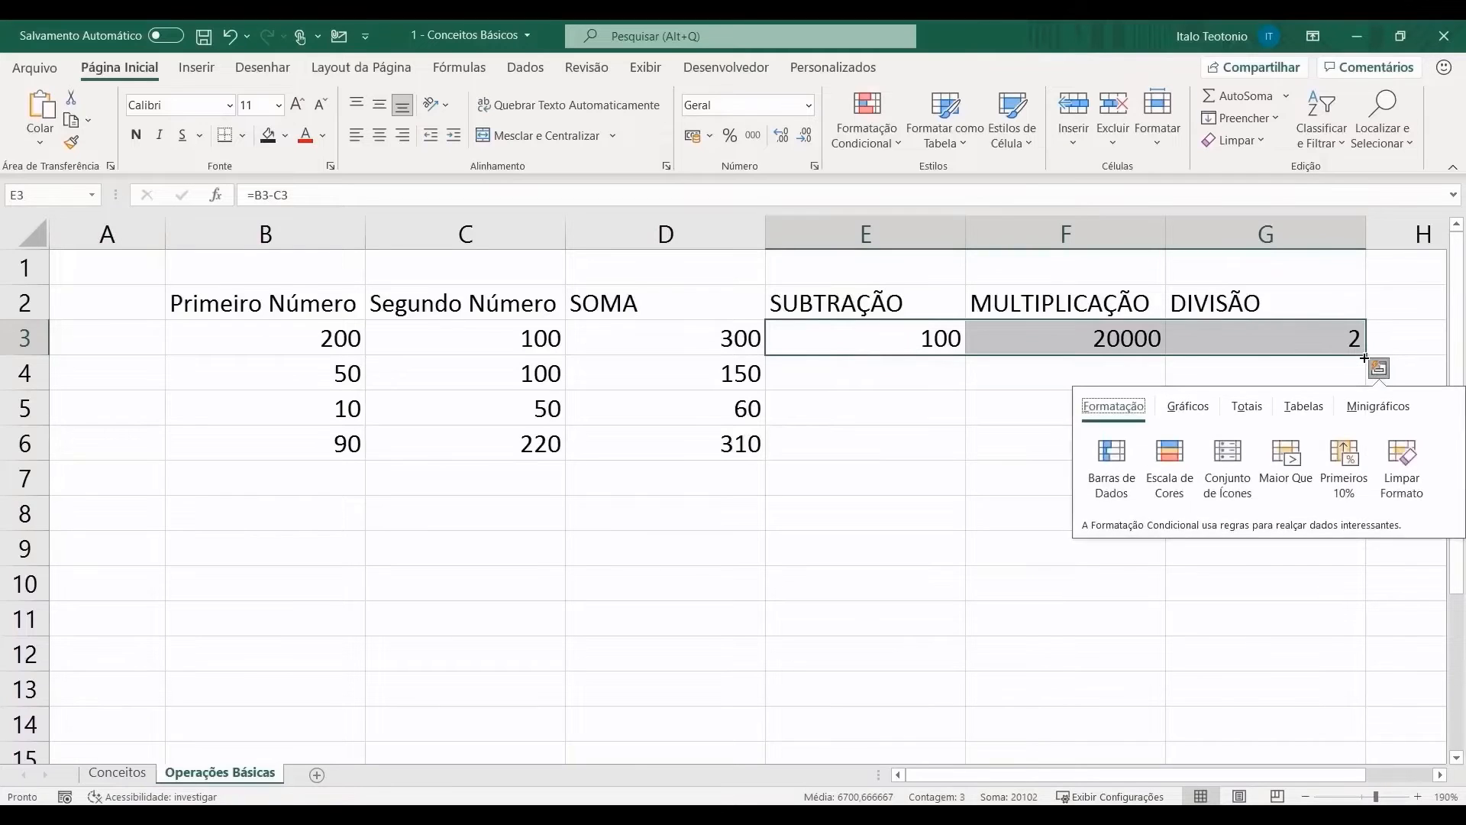
pyautogui.doubleClick(1365, 357)
pyautogui.click(753, 517)
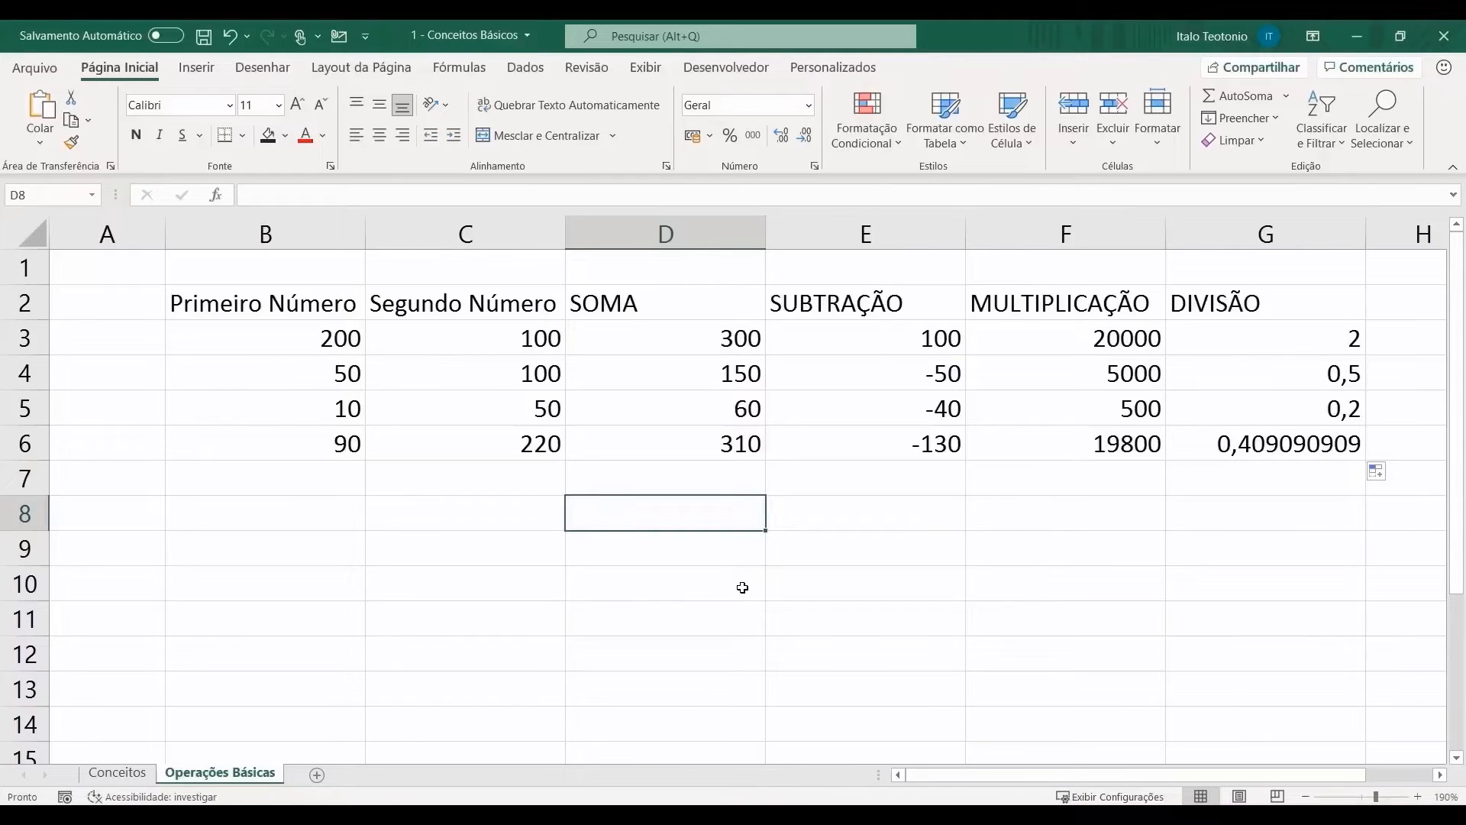
pyautogui.moveTo(230, 303); pyautogui.dragTo(1210, 443)
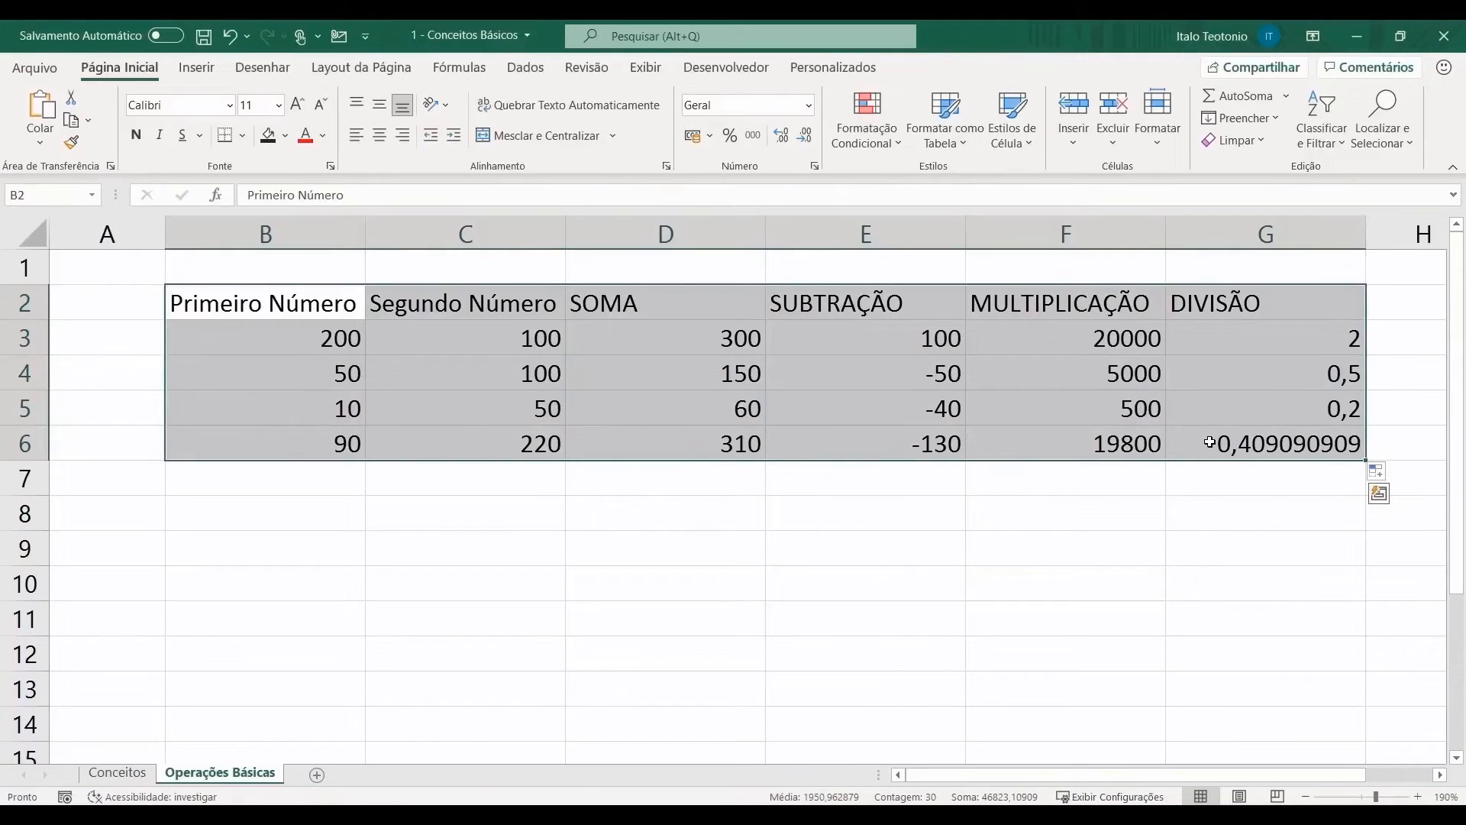
# Step: Select the whole B2:G6 table using Ctrl+Shift+arrow extensions, then Ctrl+A
pyautogui.moveTo(225, 303); pyautogui.dragTo(1245, 431)
pyautogui.click(328, 302)
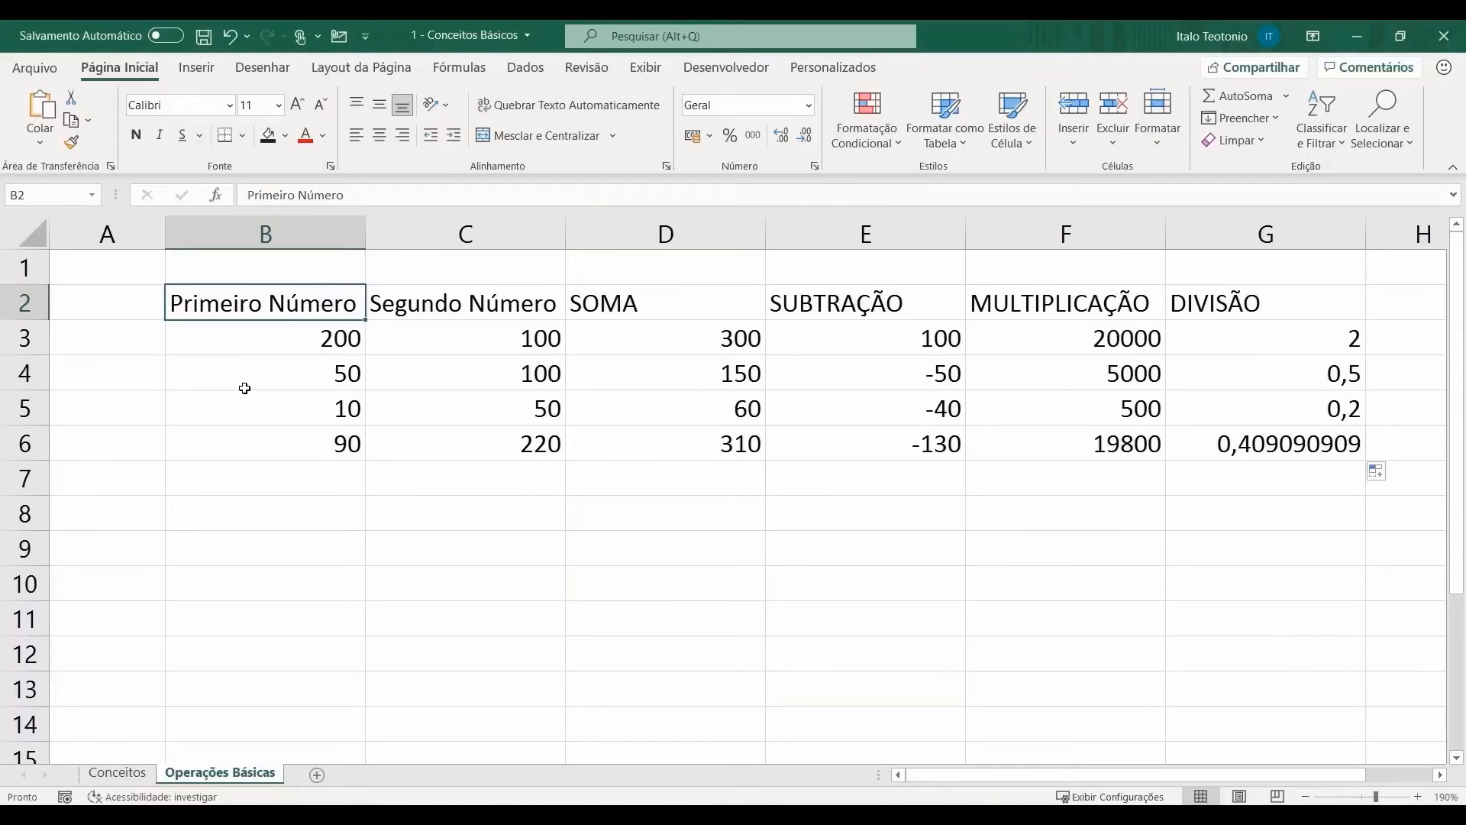
pyautogui.hotkey('ctrl', 'shift', 'Down')
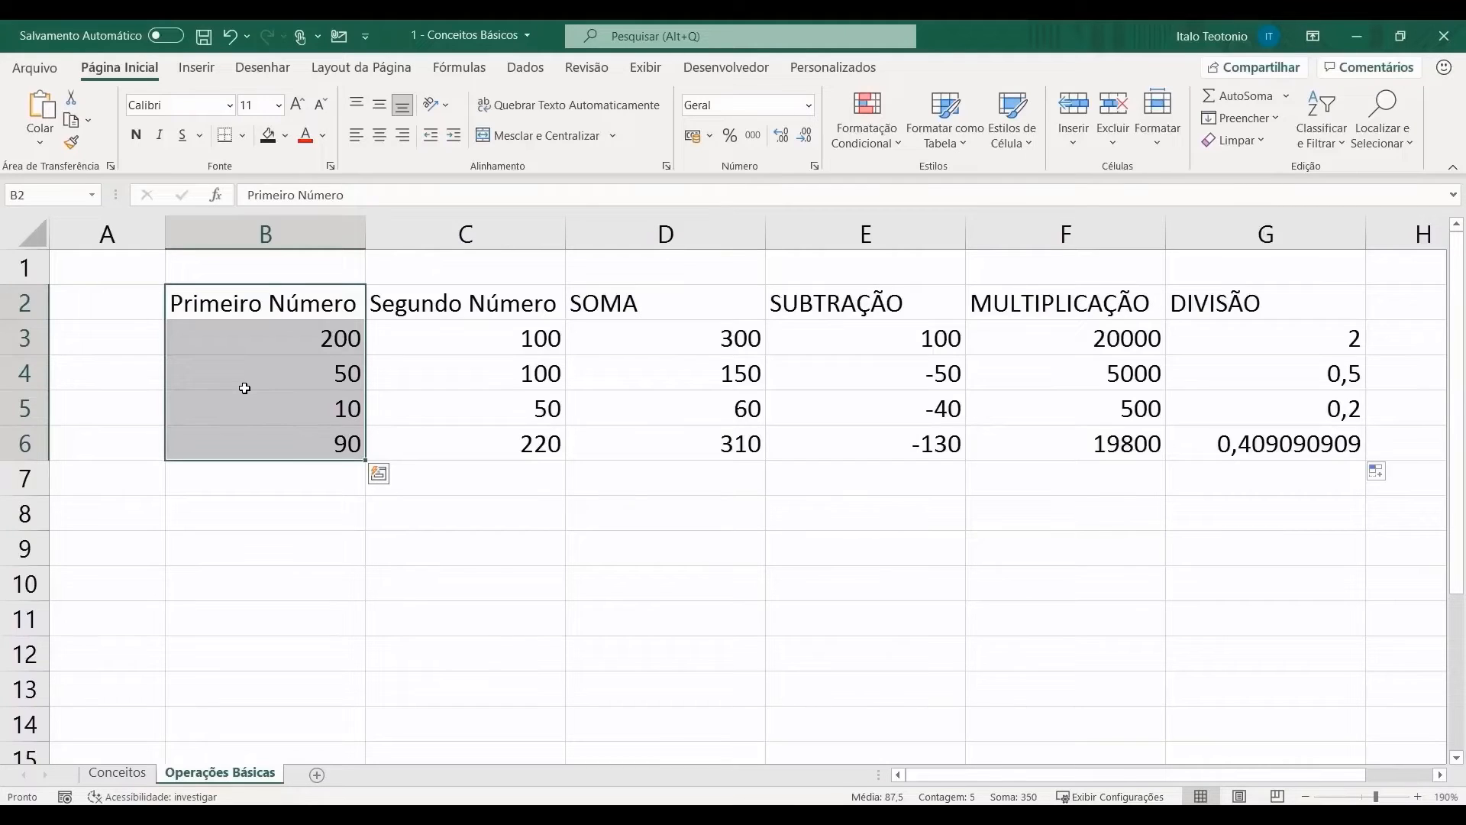
pyautogui.hotkey('ctrl', 'shift', 'Right')
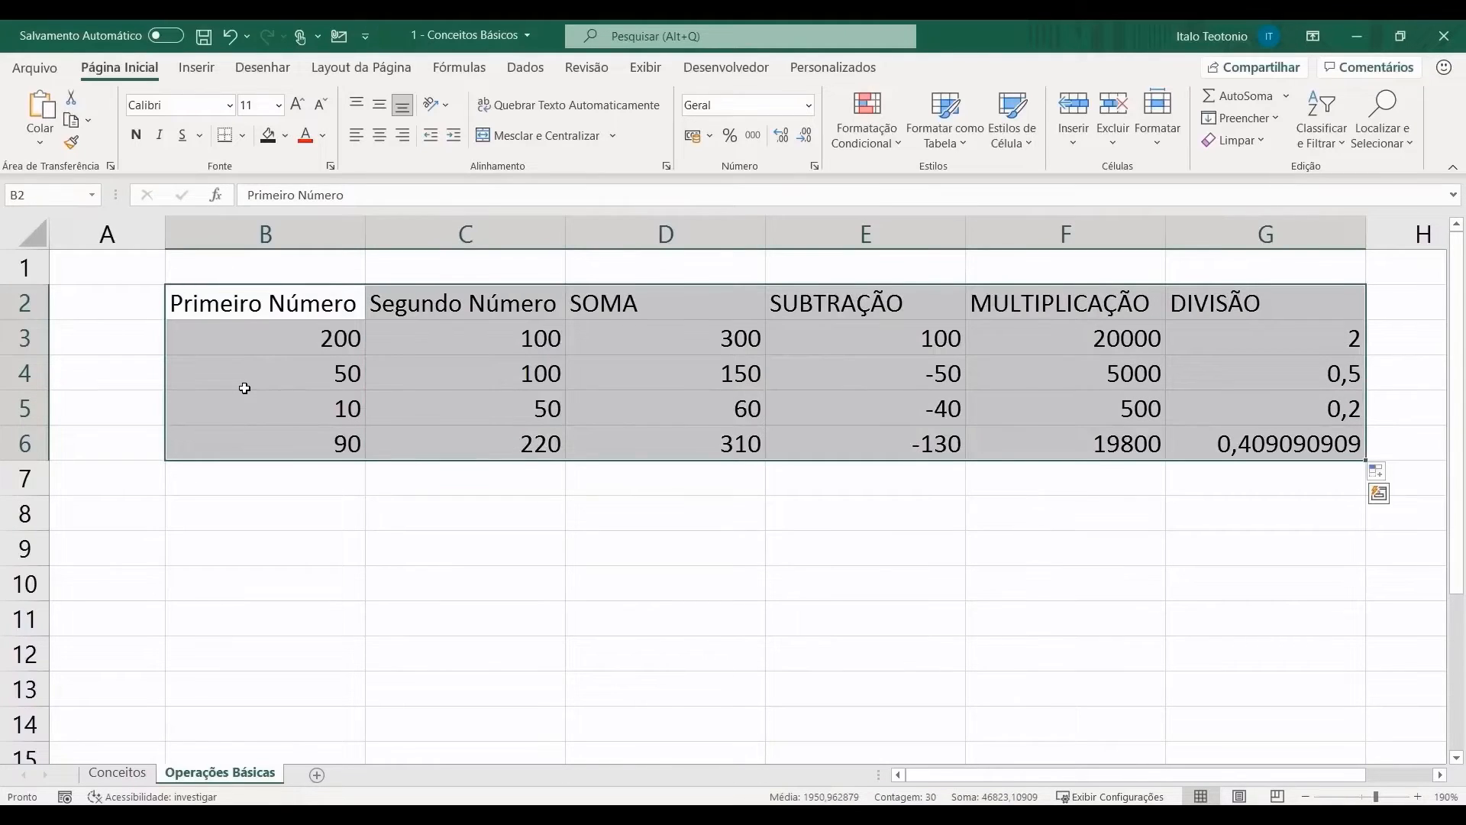
pyautogui.click(287, 312)
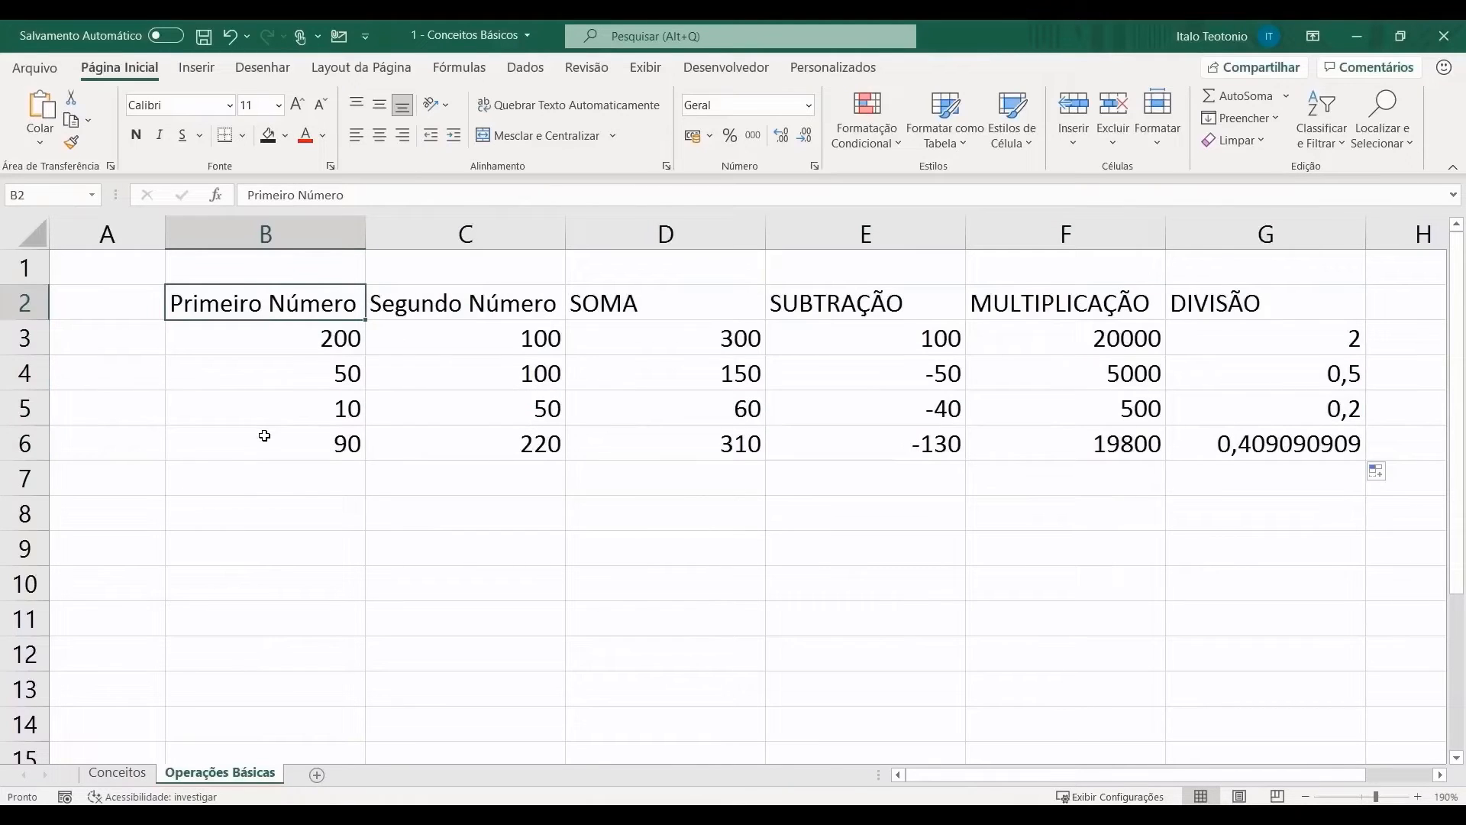
pyautogui.hotkey('ctrl', 'a')
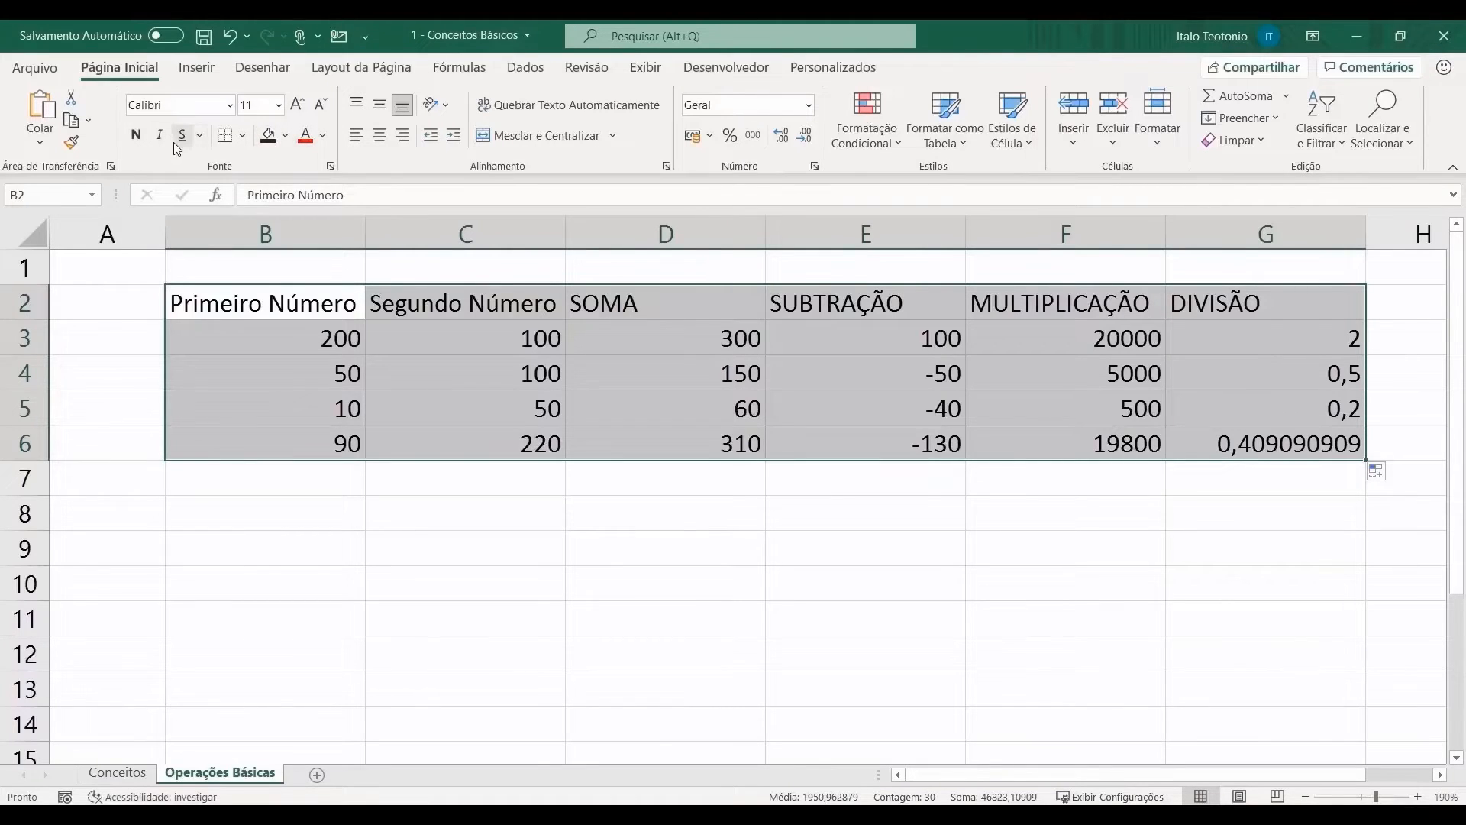
pyautogui.rightClick(308, 359)
pyautogui.click(410, 703)
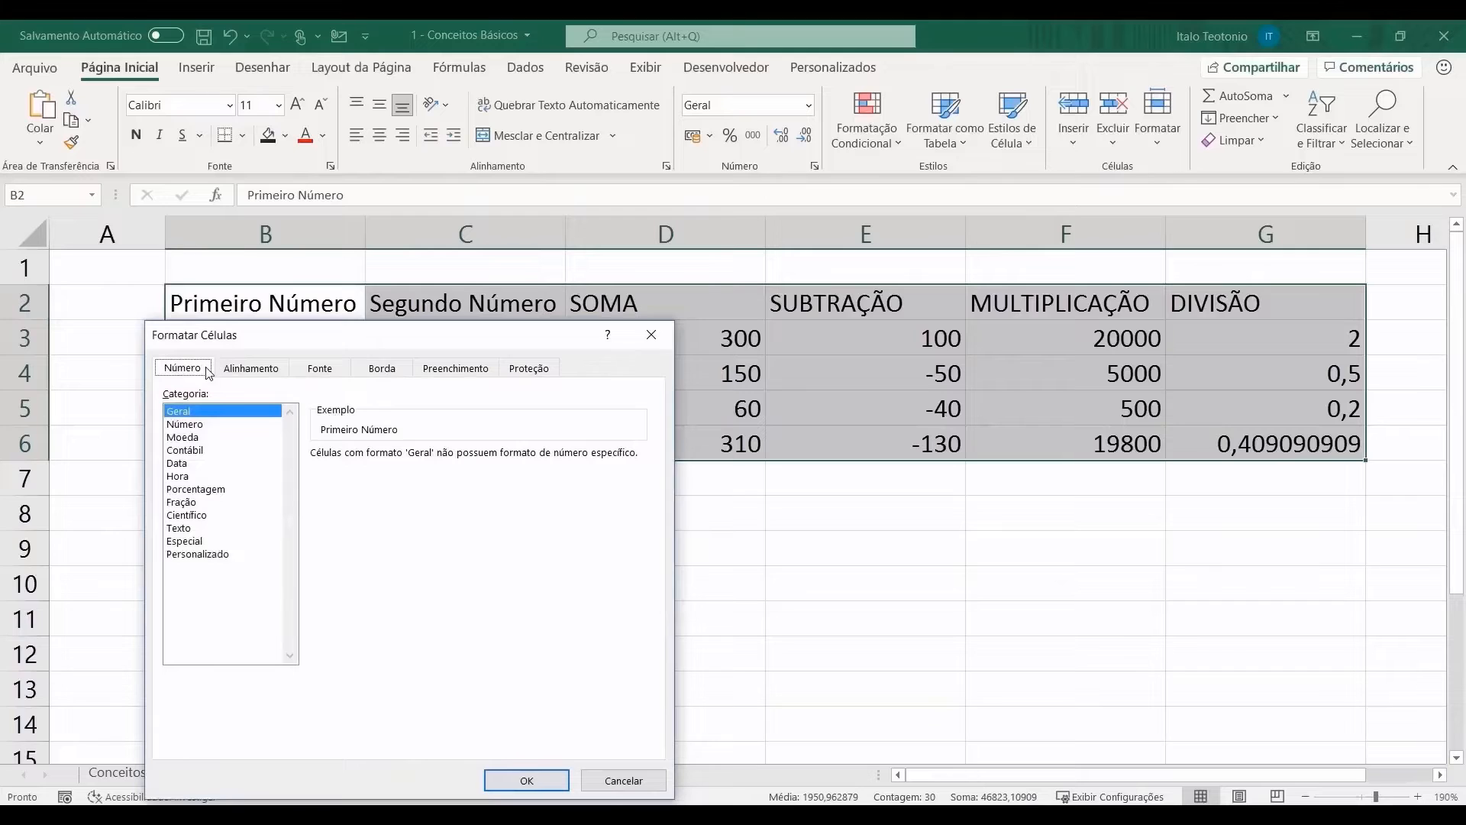
pyautogui.moveTo(294, 342); pyautogui.dragTo(335, 307)
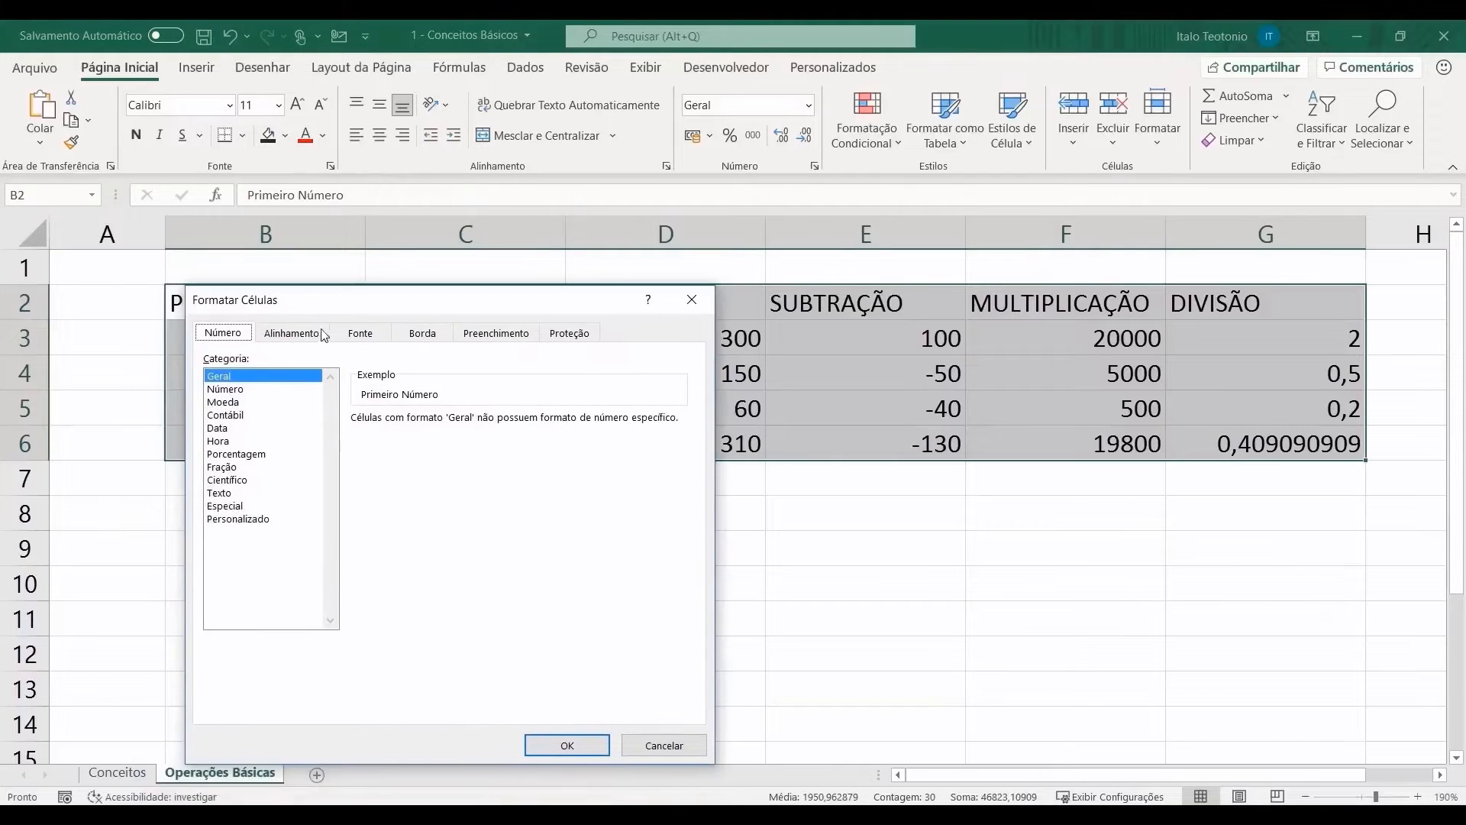
pyautogui.click(317, 336)
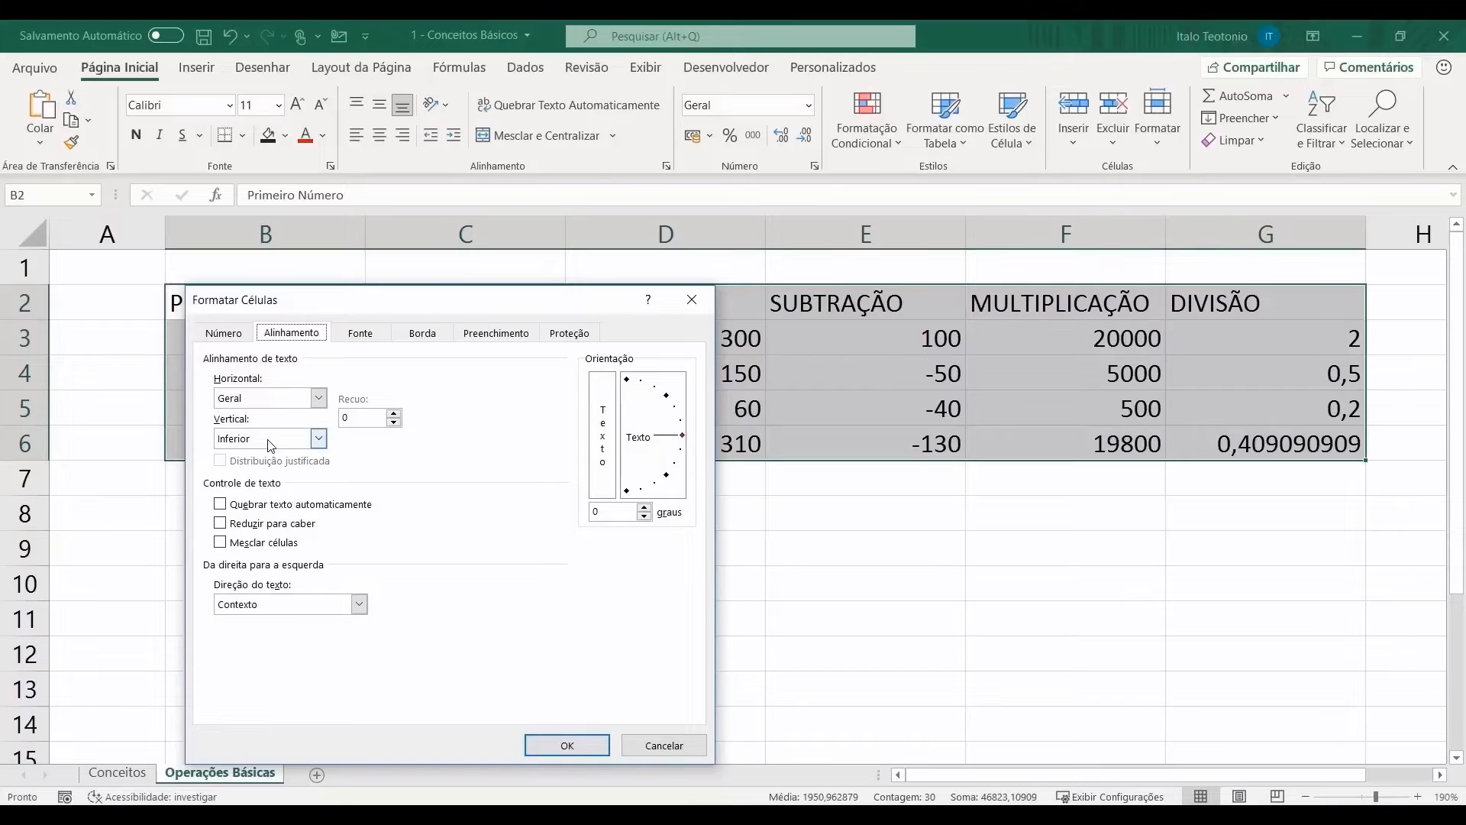
pyautogui.click(356, 336)
pyautogui.click(422, 333)
pyautogui.click(495, 334)
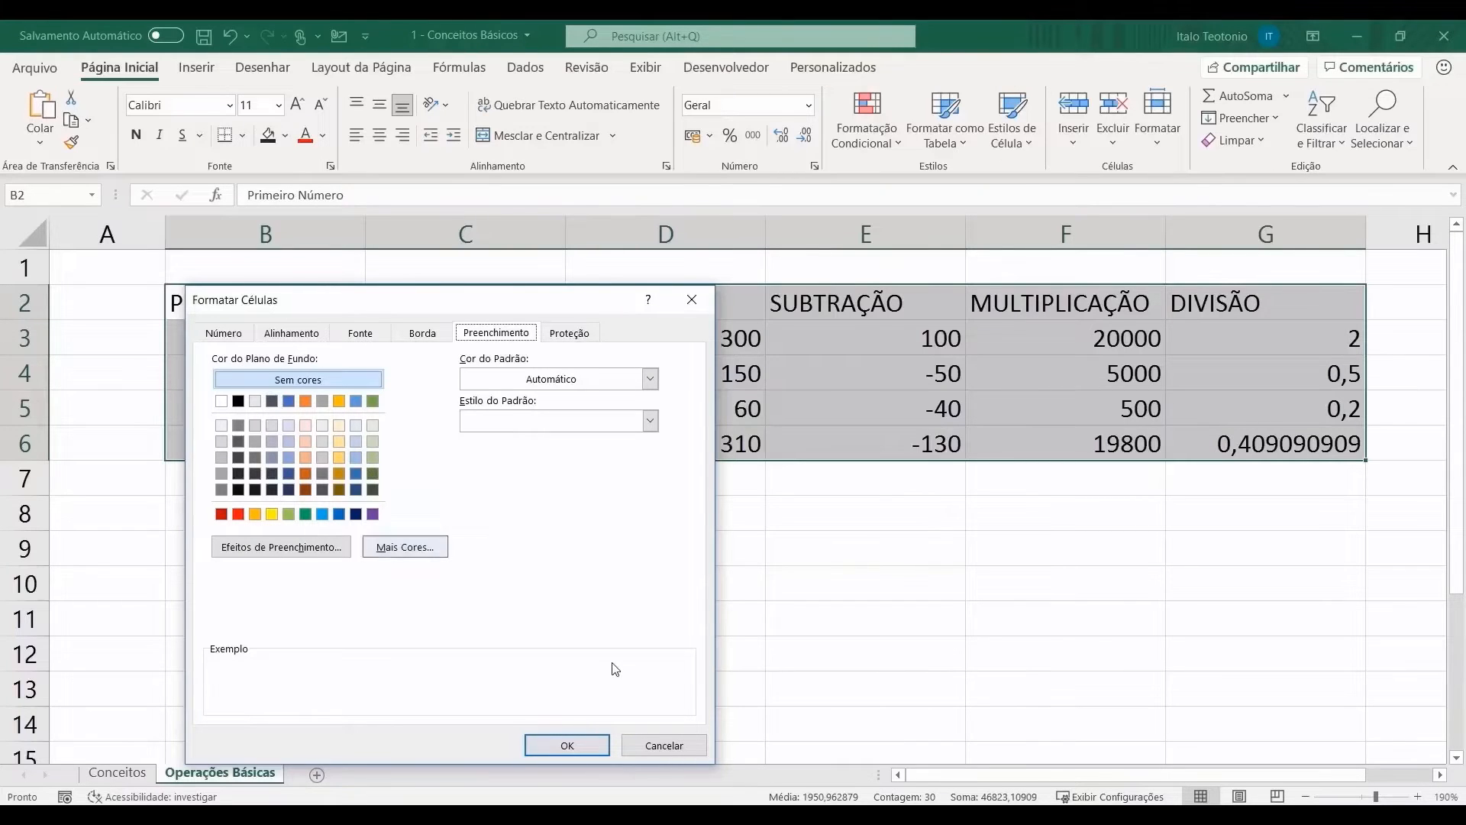
pyautogui.click(662, 744)
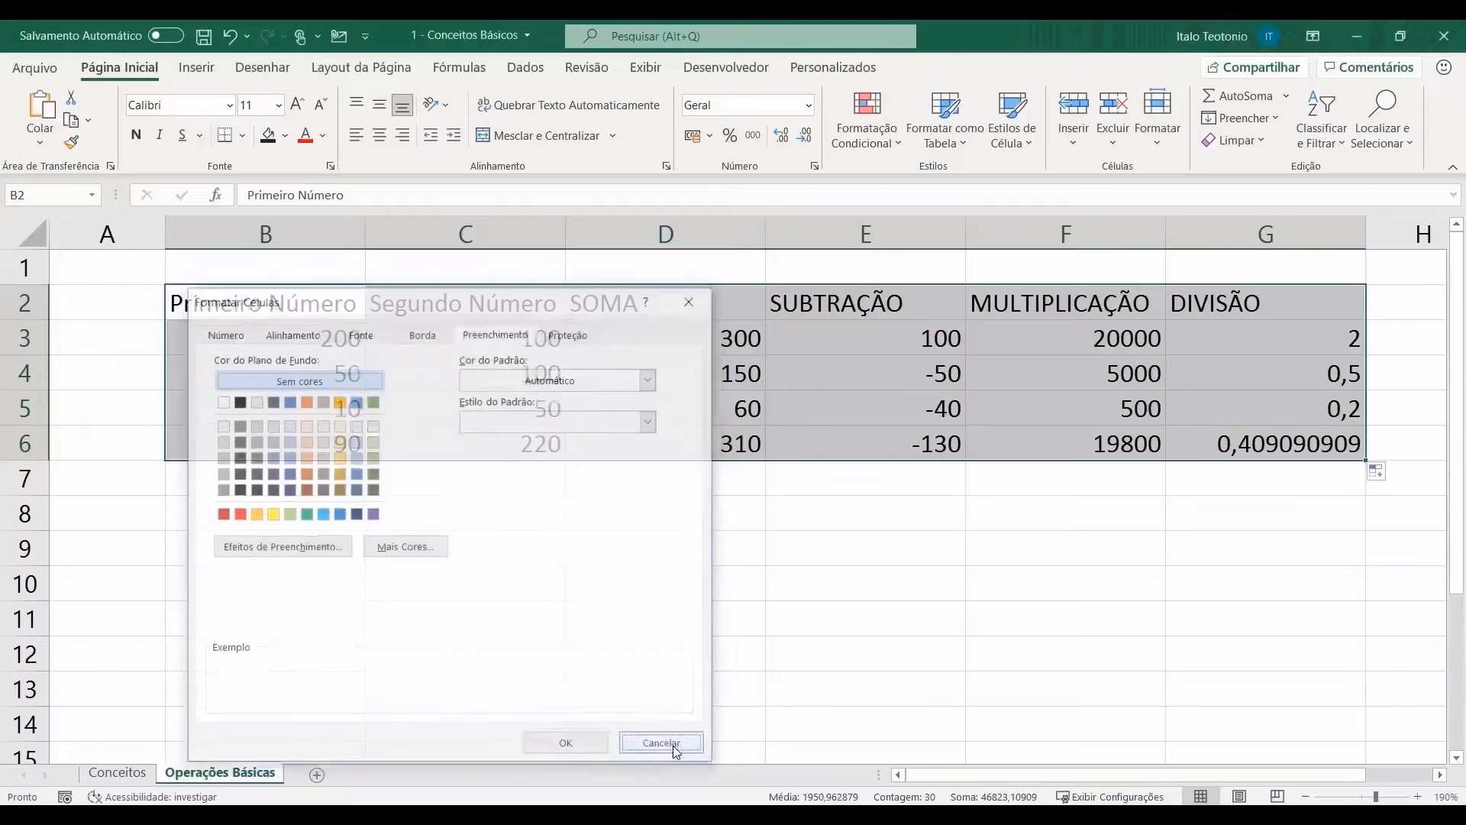
pyautogui.click(478, 595)
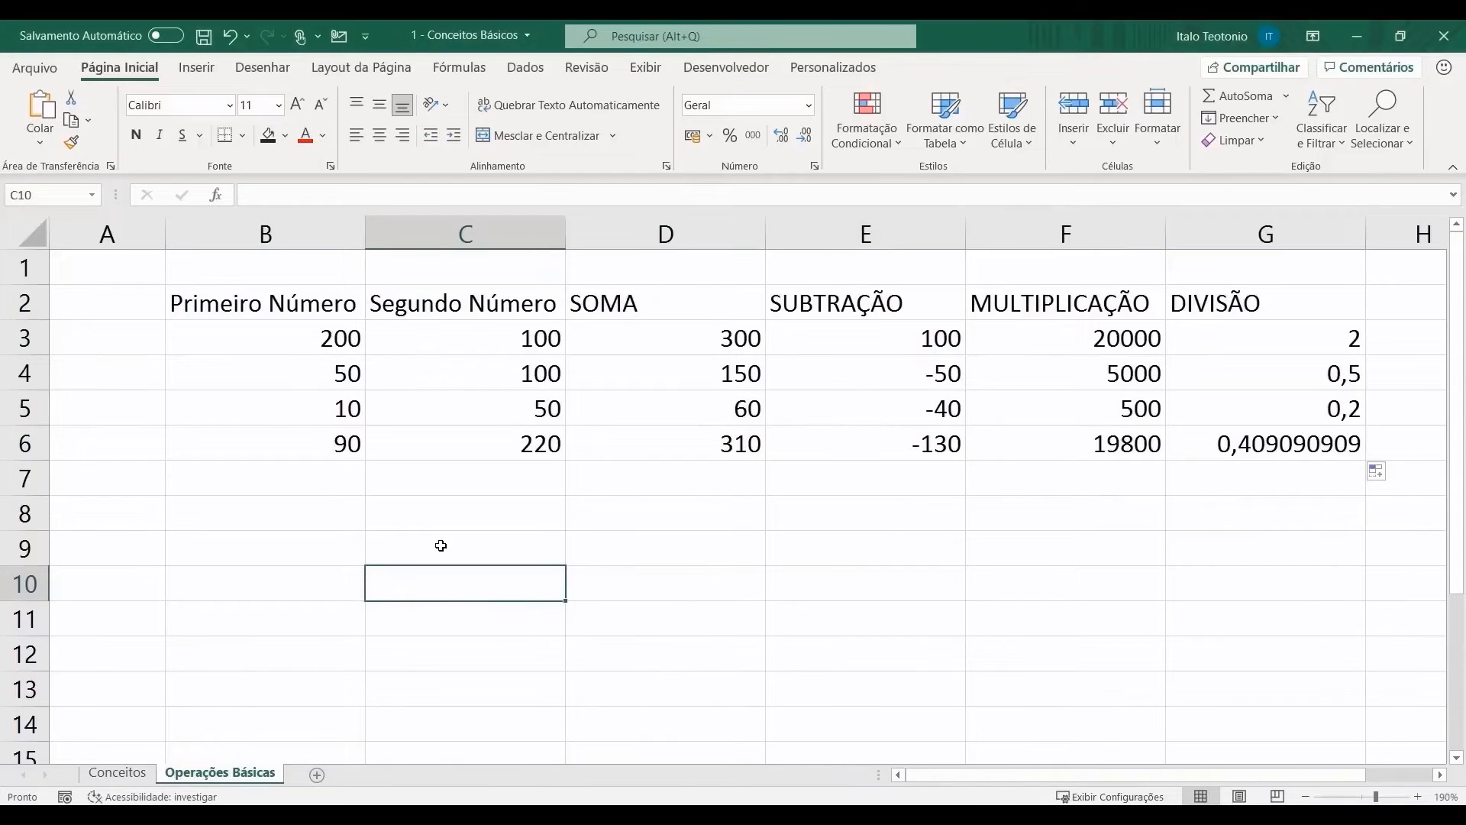
# Step: Turn off Linhas de Grade on the Exibir tab and reselect the B2:G6 table
pyautogui.click(648, 69)
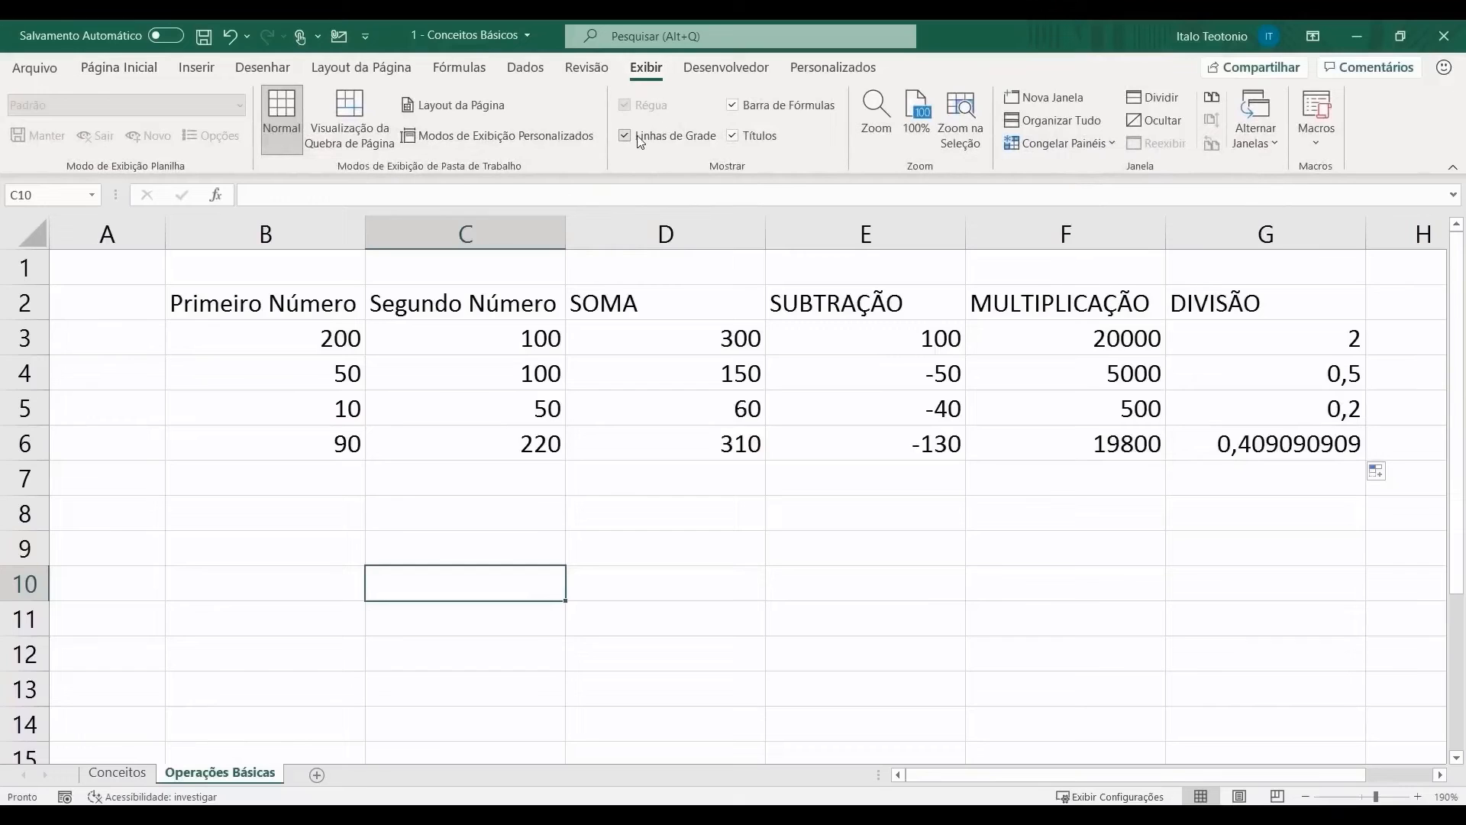
pyautogui.moveTo(270, 504); pyautogui.dragTo(776, 664)
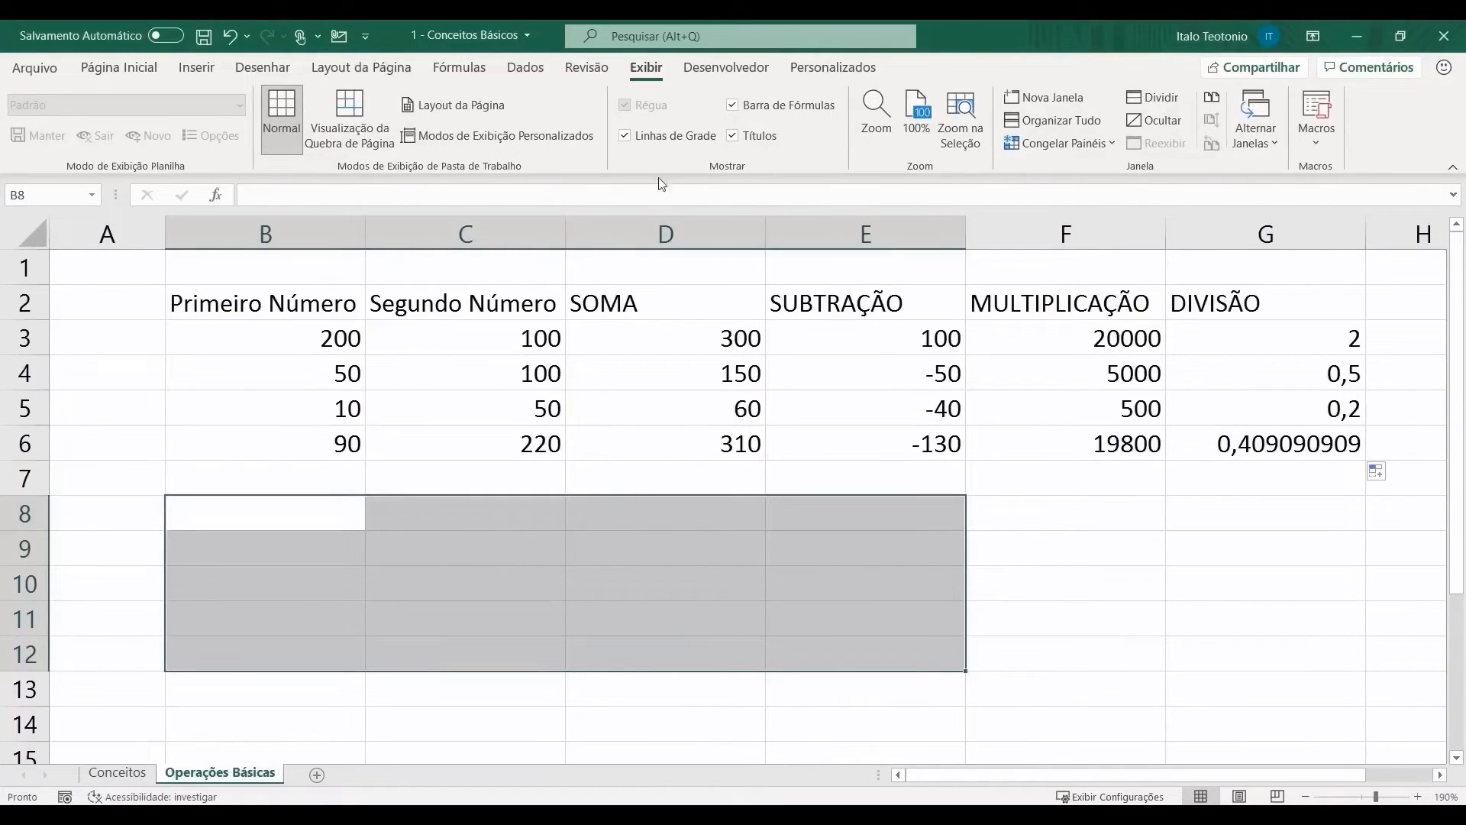
pyautogui.click(625, 136)
pyautogui.click(435, 489)
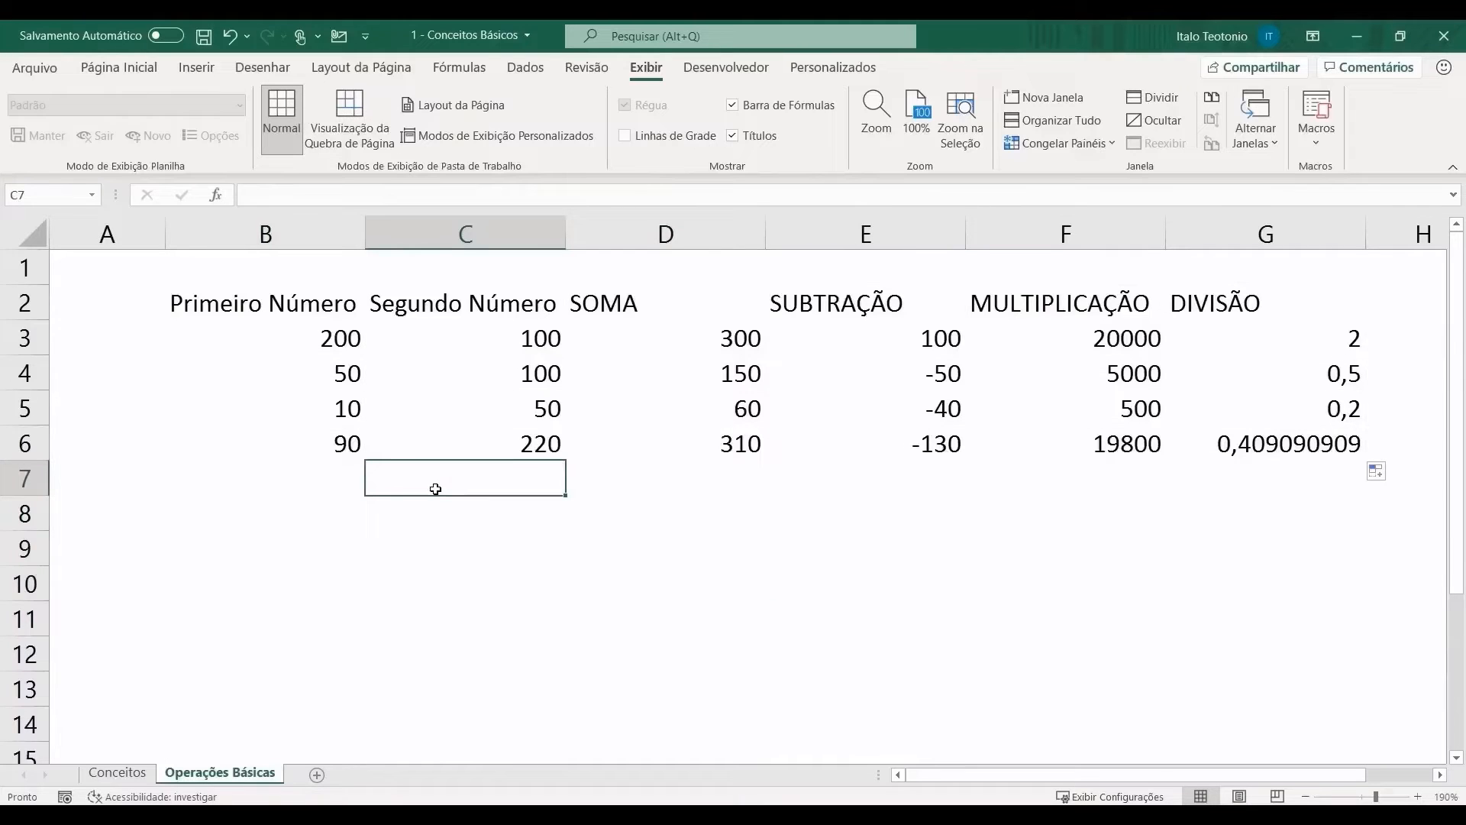
pyautogui.moveTo(296, 309); pyautogui.dragTo(1239, 433)
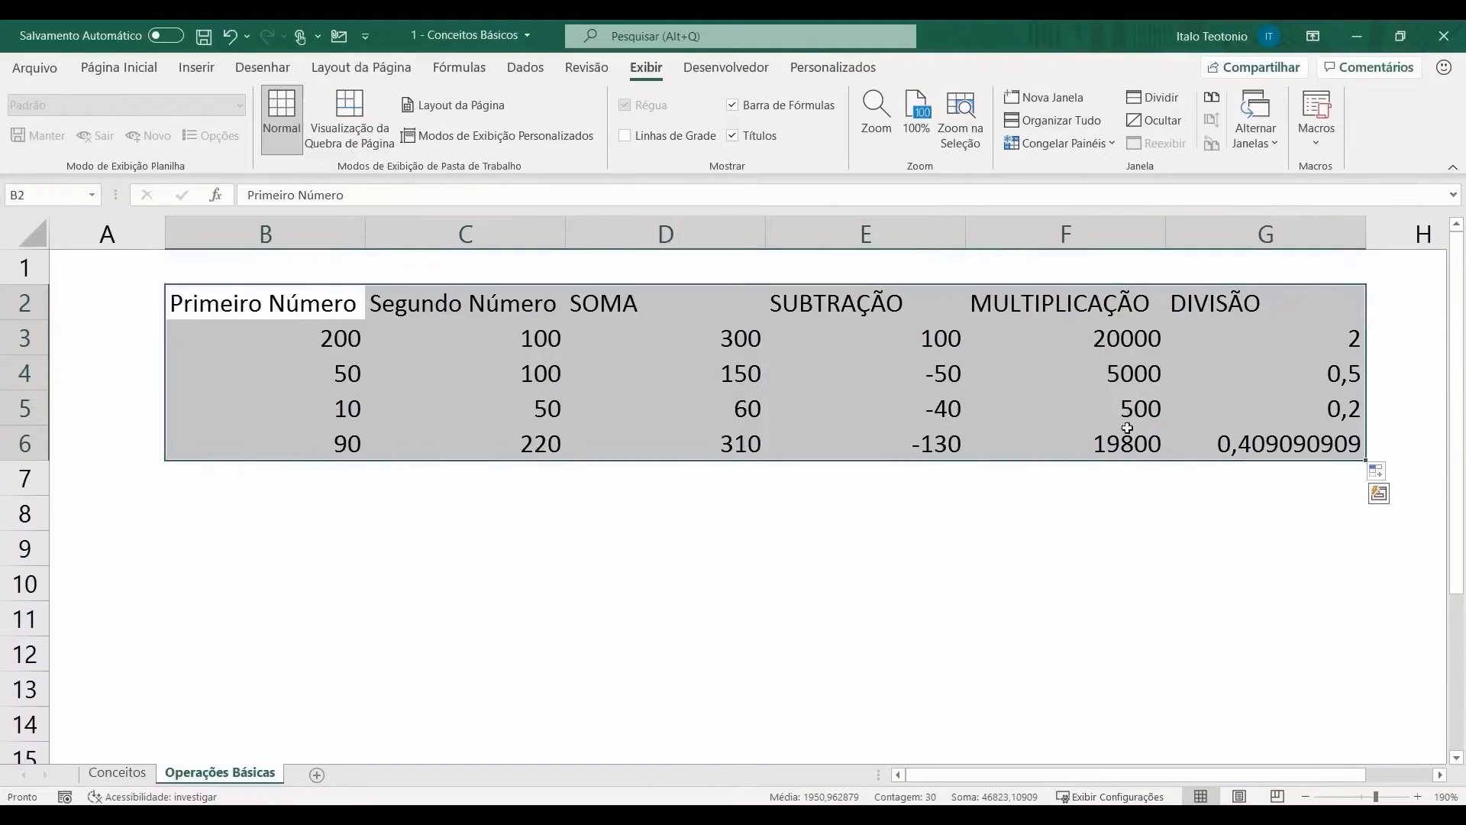
# Step: Give table B2:G6 thin light-grey outline and inner borders via Formatar células > Borda
pyautogui.rightClick(599, 387)
pyautogui.click(712, 707)
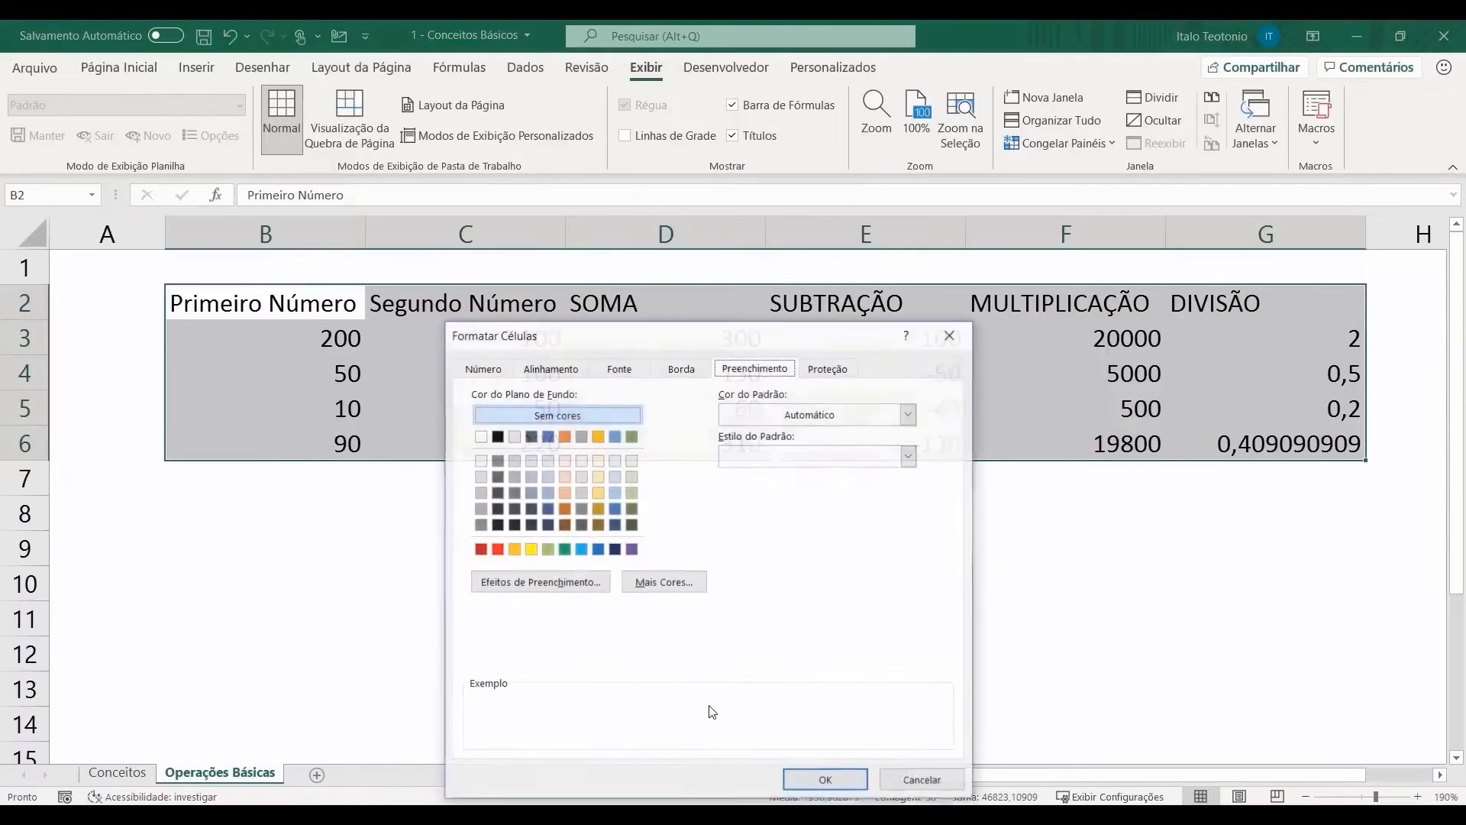
pyautogui.click(677, 374)
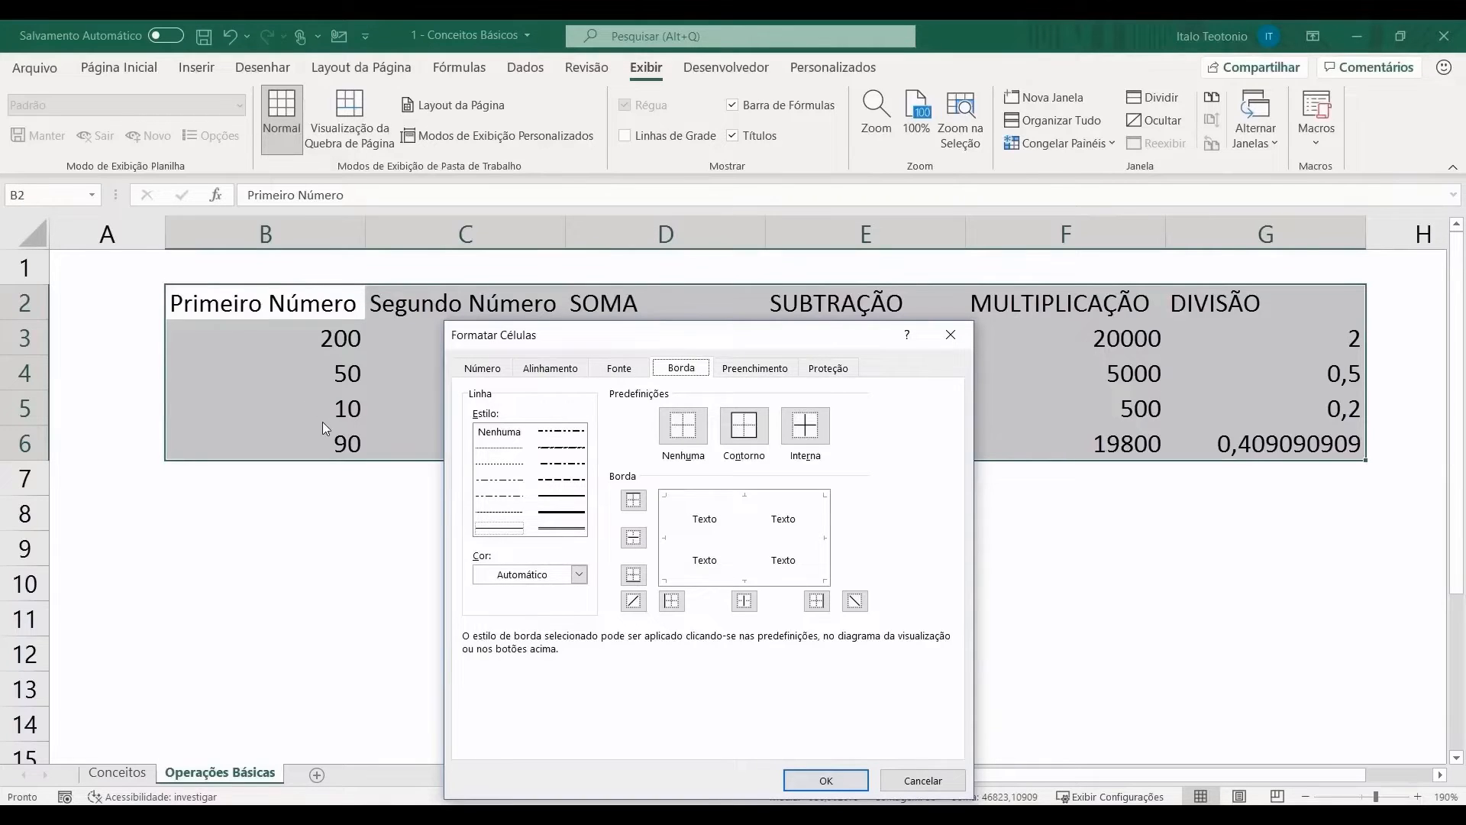
pyautogui.click(579, 574)
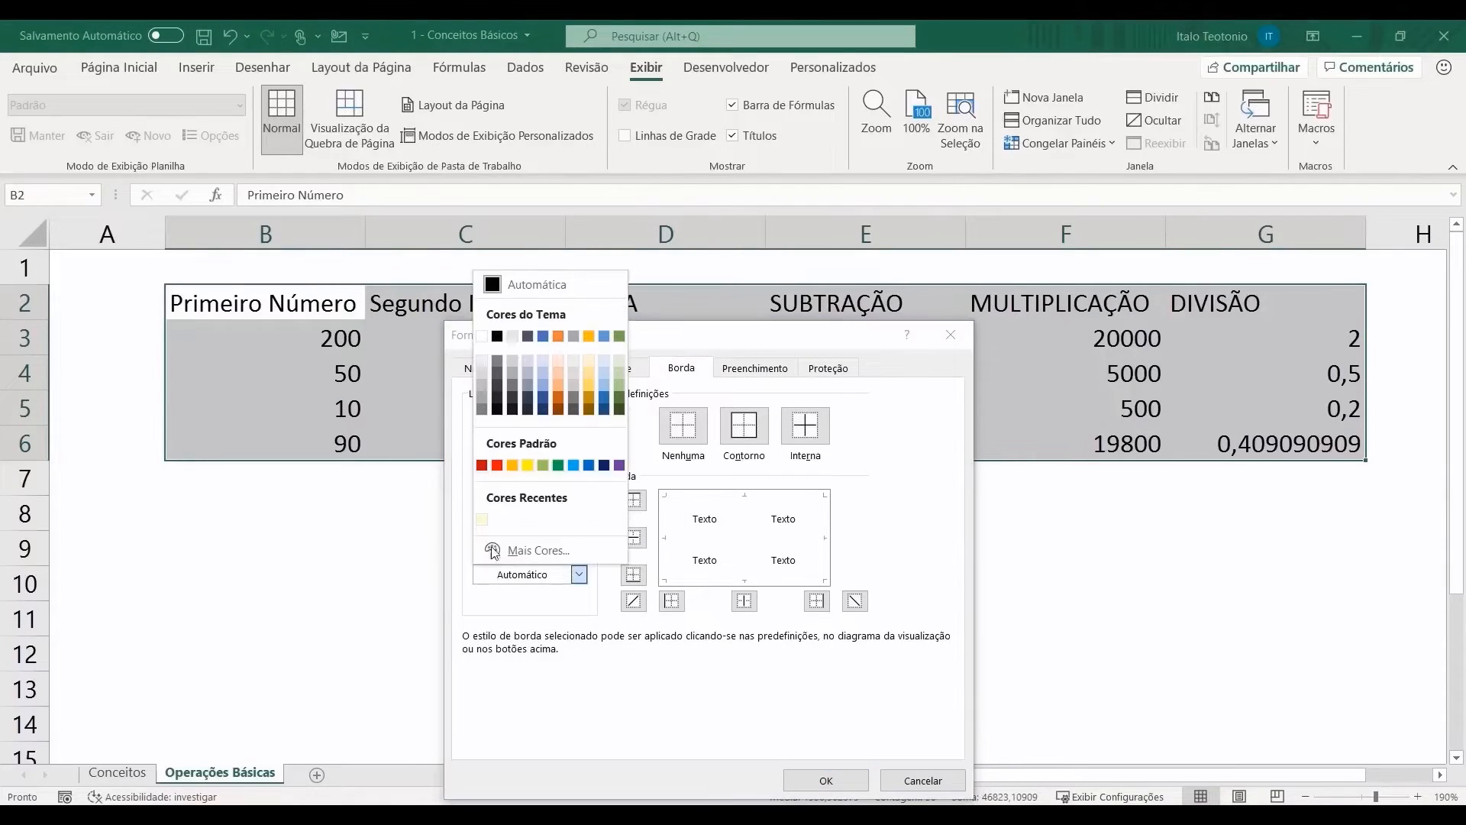
pyautogui.click(483, 383)
pyautogui.click(745, 427)
pyautogui.click(805, 425)
pyautogui.click(818, 780)
pyautogui.click(440, 607)
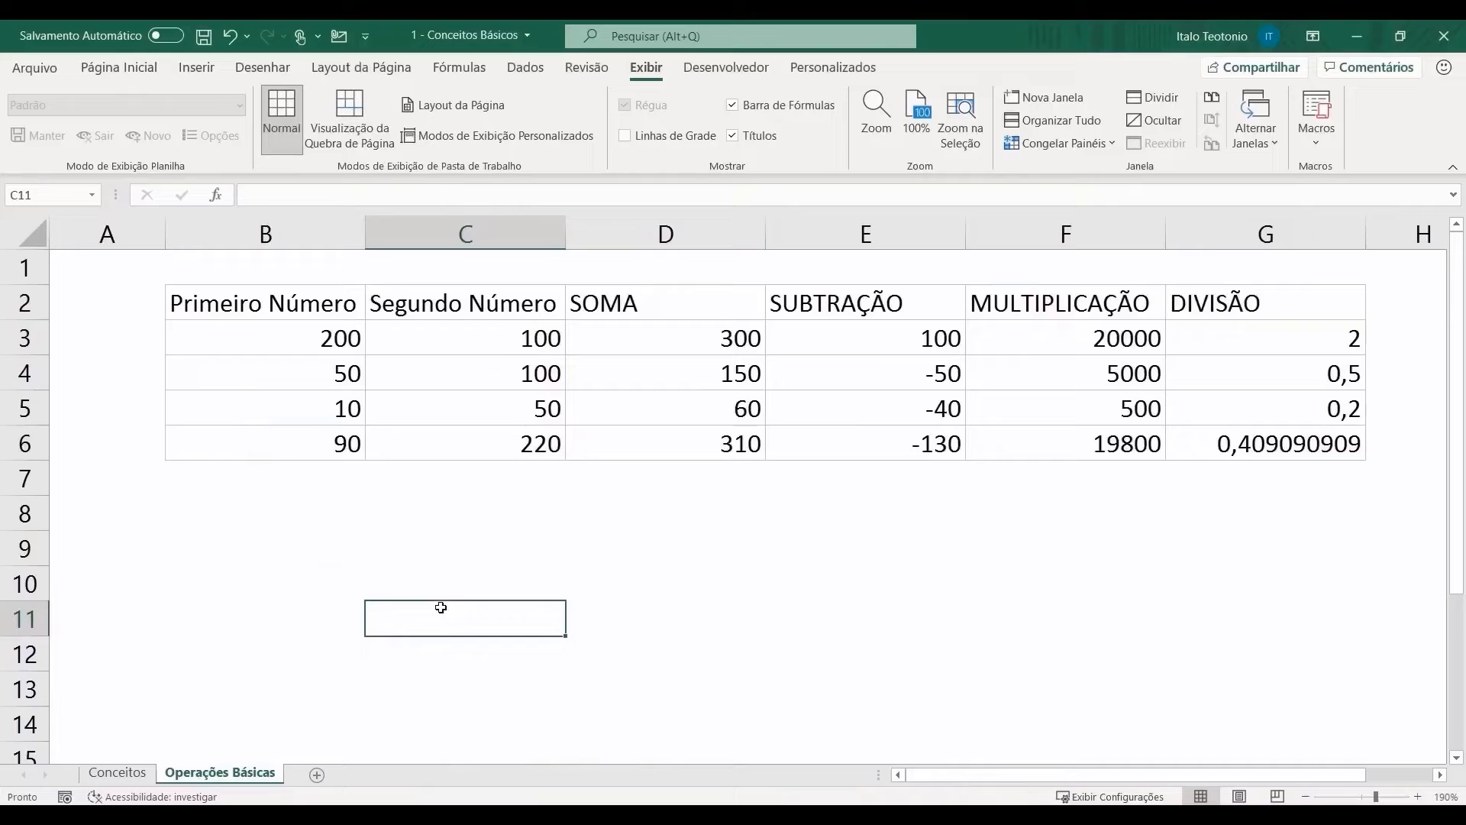
pyautogui.moveTo(317, 304); pyautogui.dragTo(1207, 309)
# Step: Fill the header row B2:G2 blue and make its text white
pyautogui.click(119, 67)
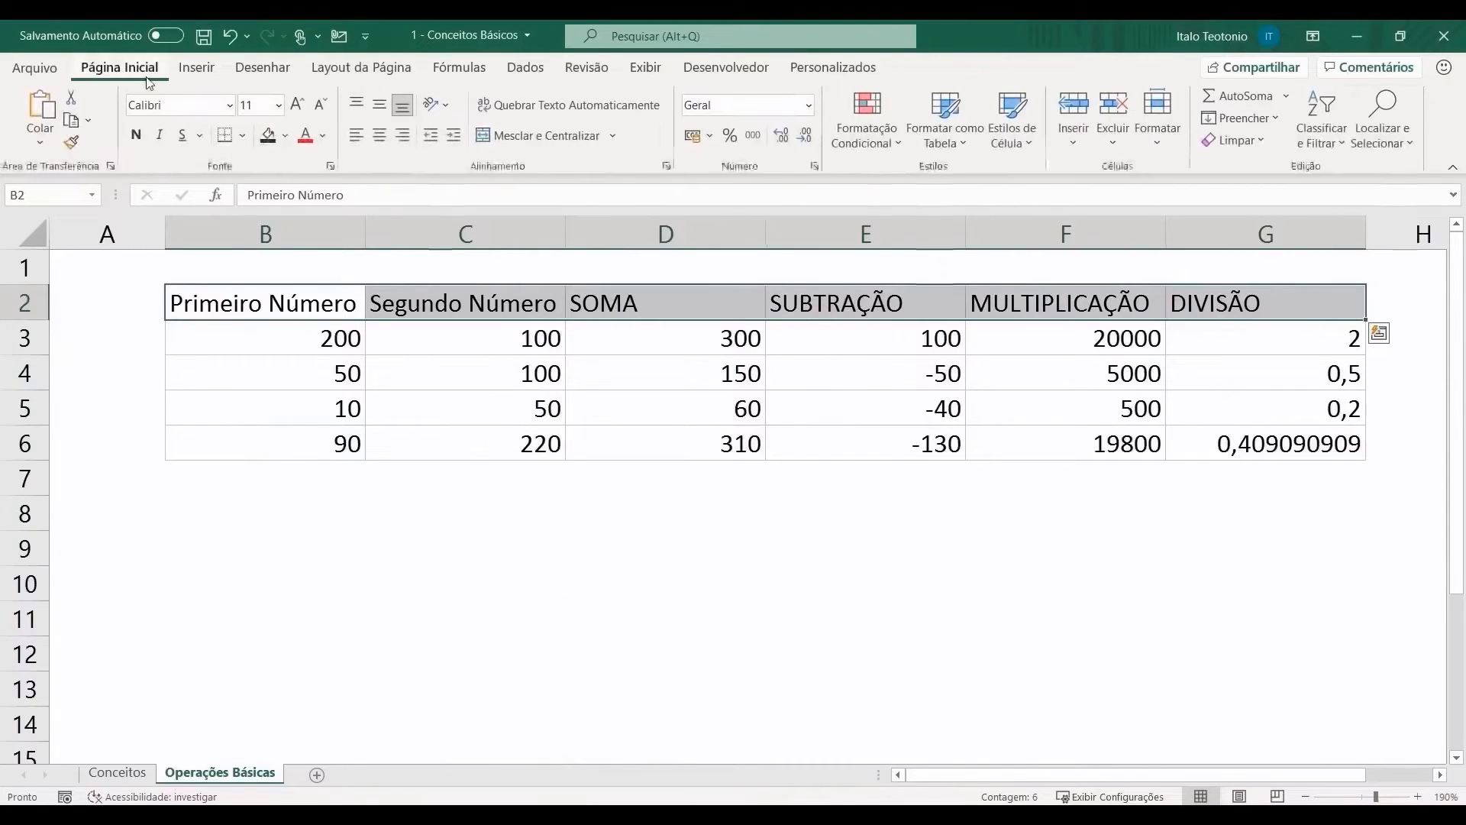
pyautogui.click(287, 134)
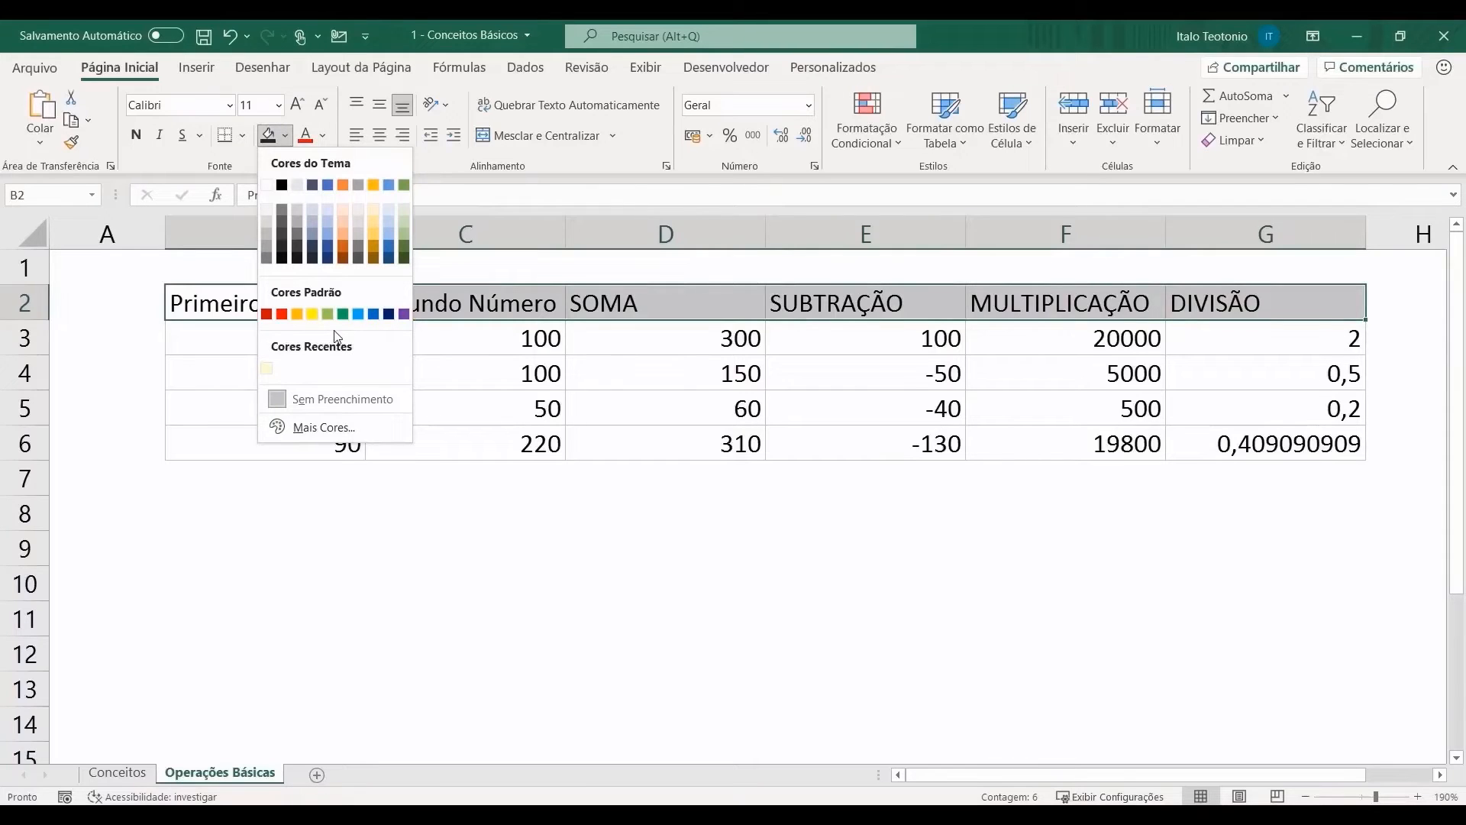
pyautogui.click(373, 315)
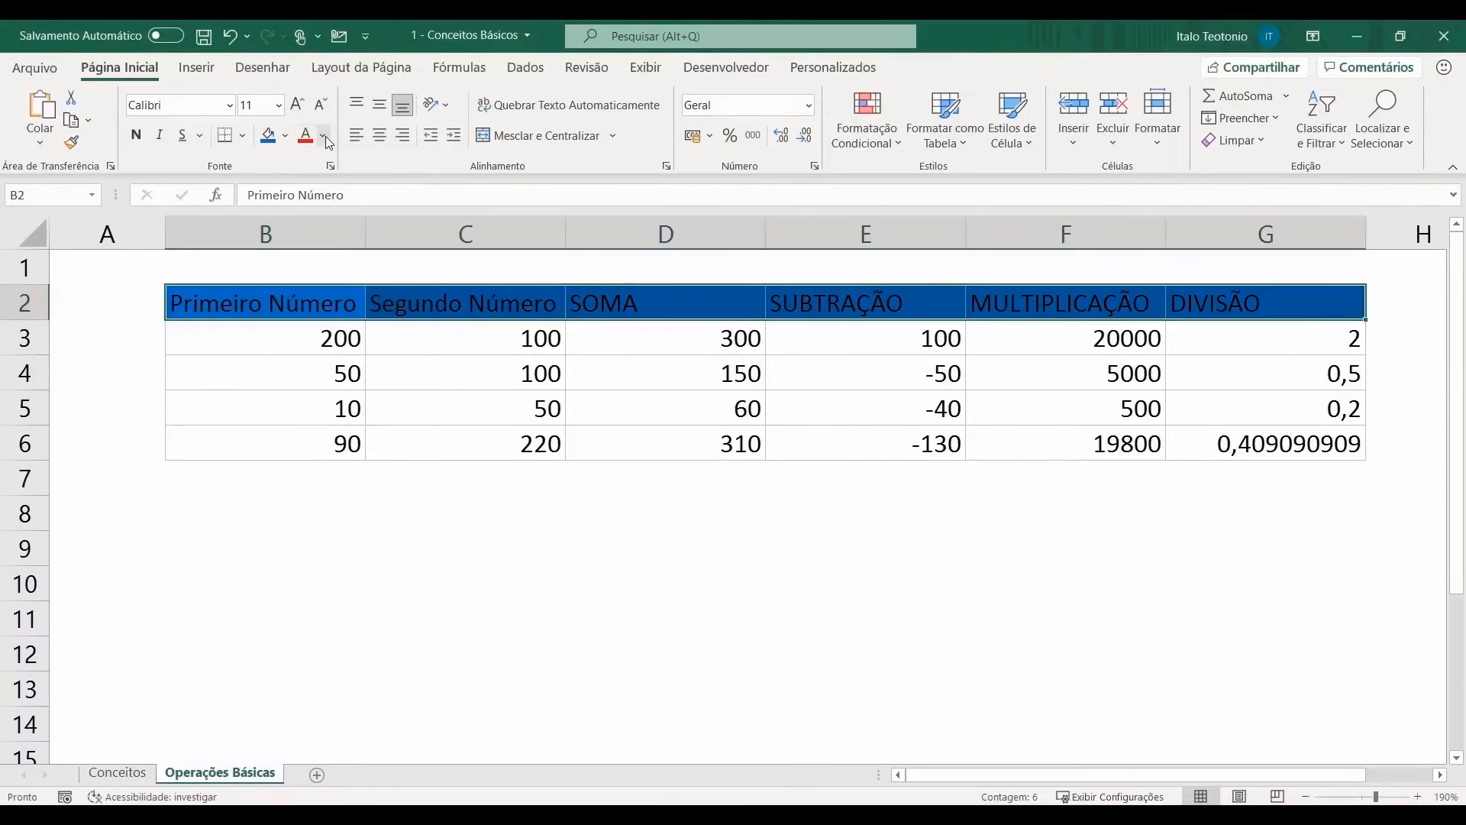
pyautogui.click(325, 136)
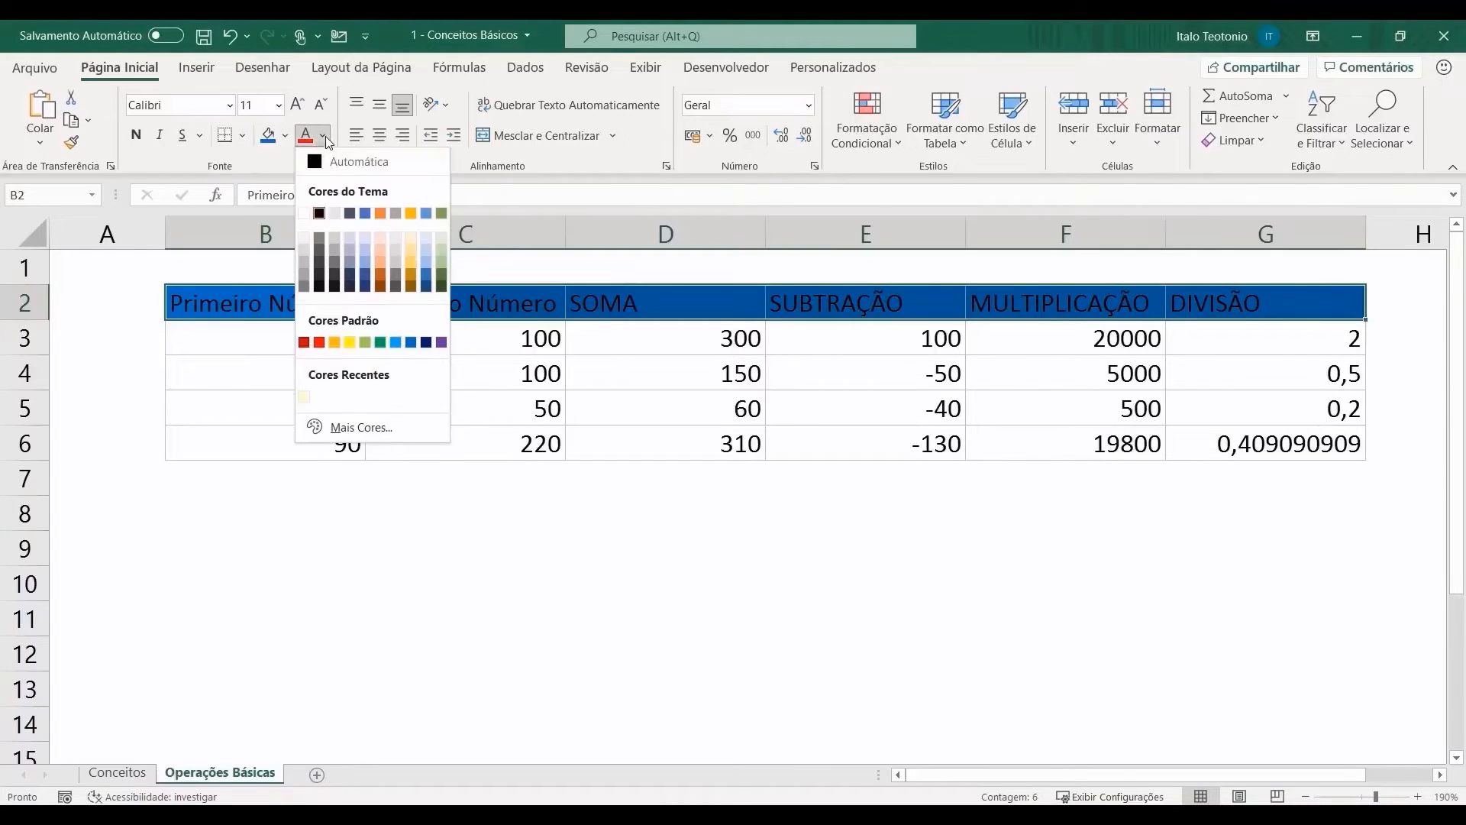
pyautogui.click(304, 213)
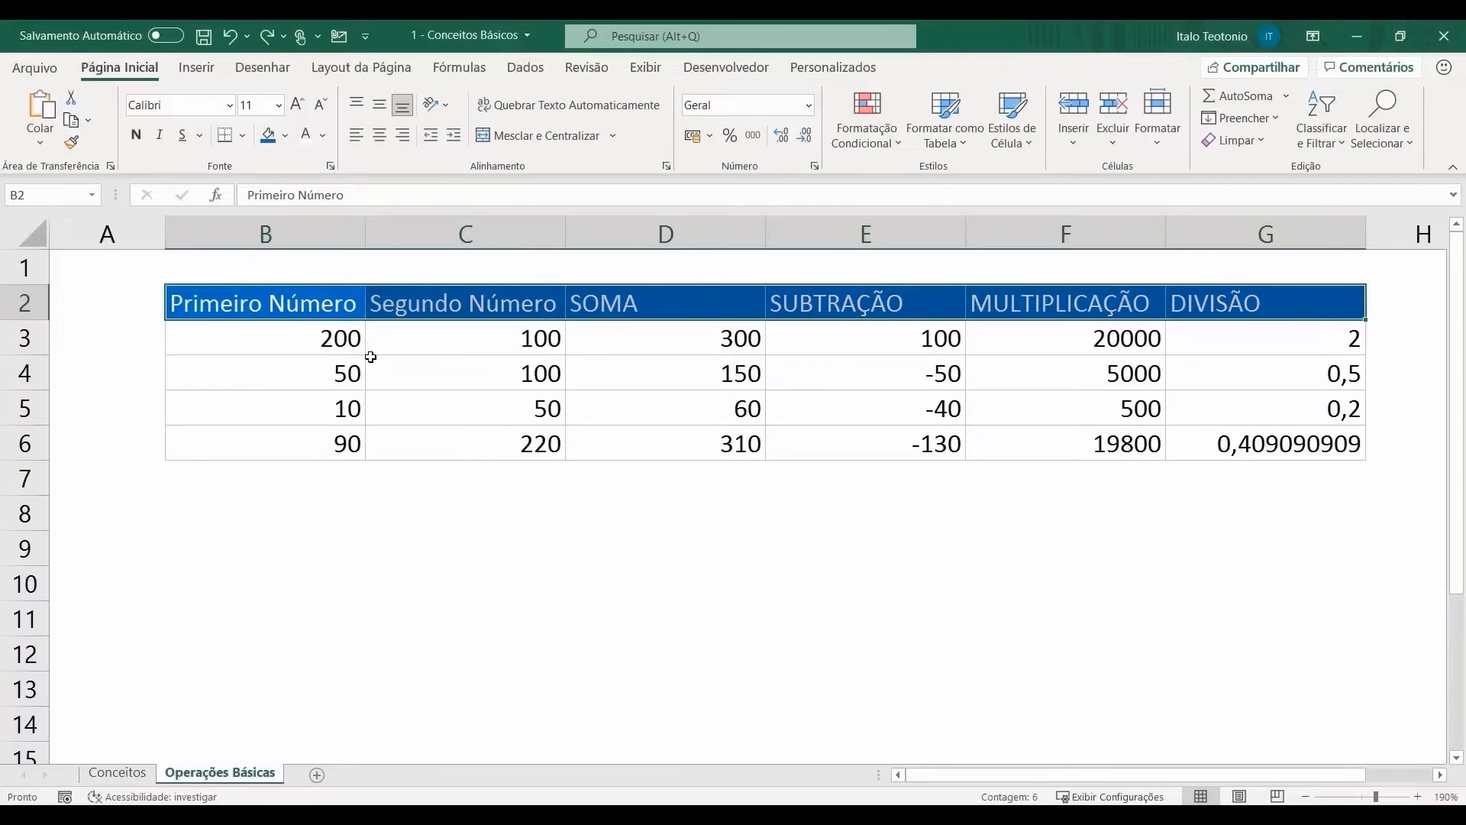
# Step: Centre the contents of B2:G6 horizontally and vertically
pyautogui.moveTo(307, 309); pyautogui.dragTo(1192, 433)
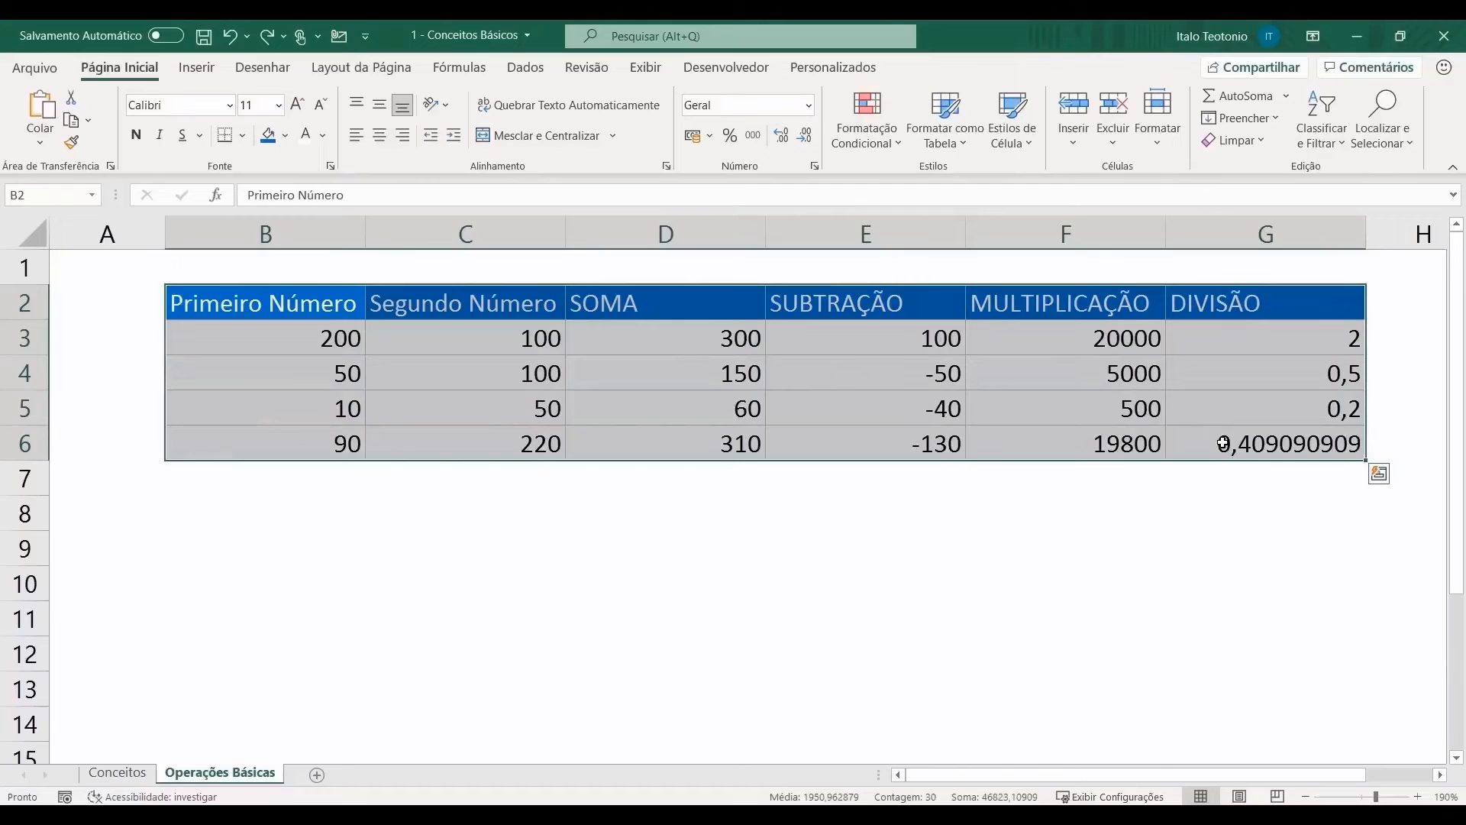
pyautogui.click(379, 136)
pyautogui.click(380, 105)
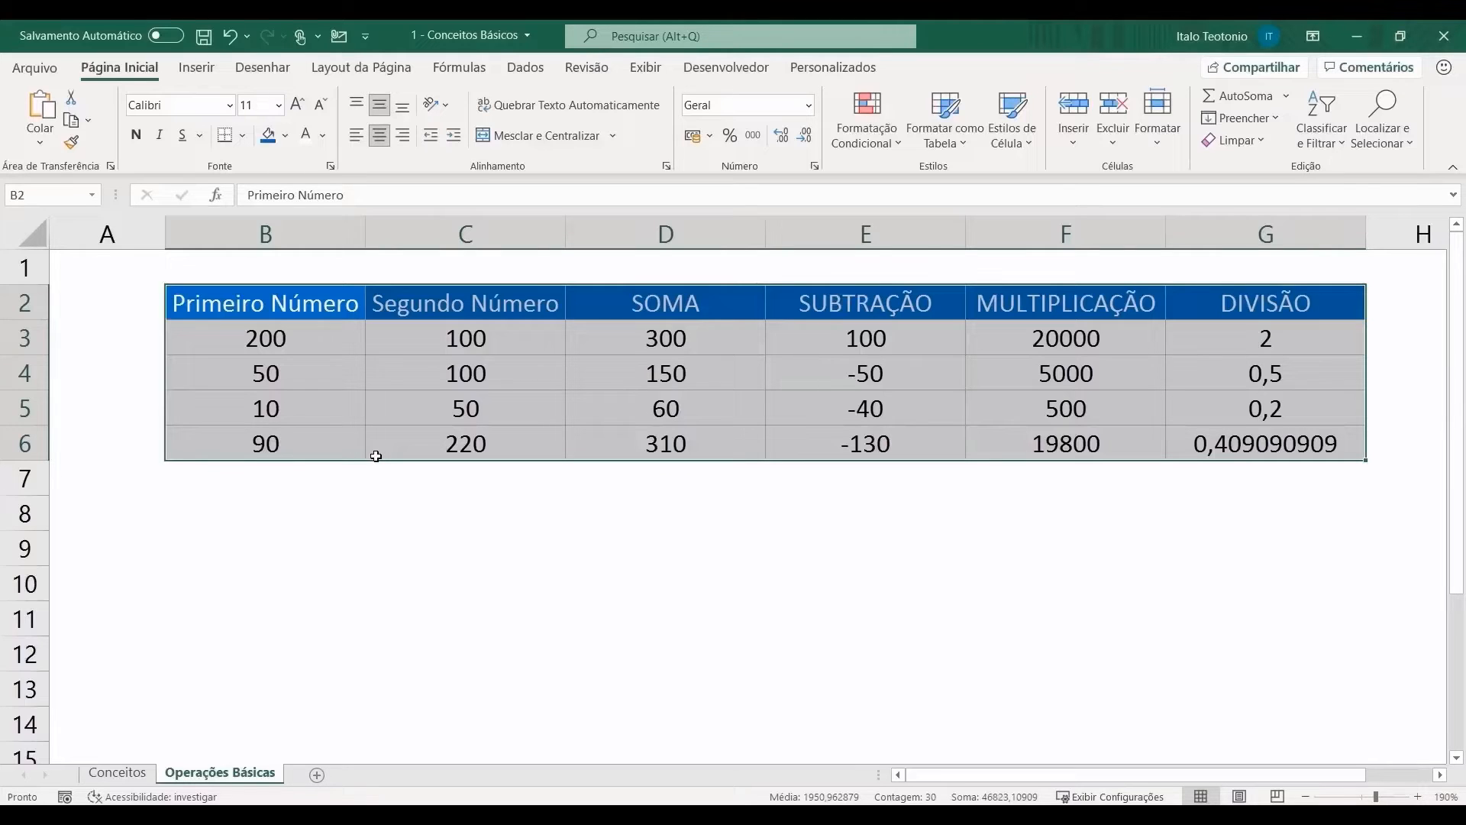
pyautogui.click(316, 557)
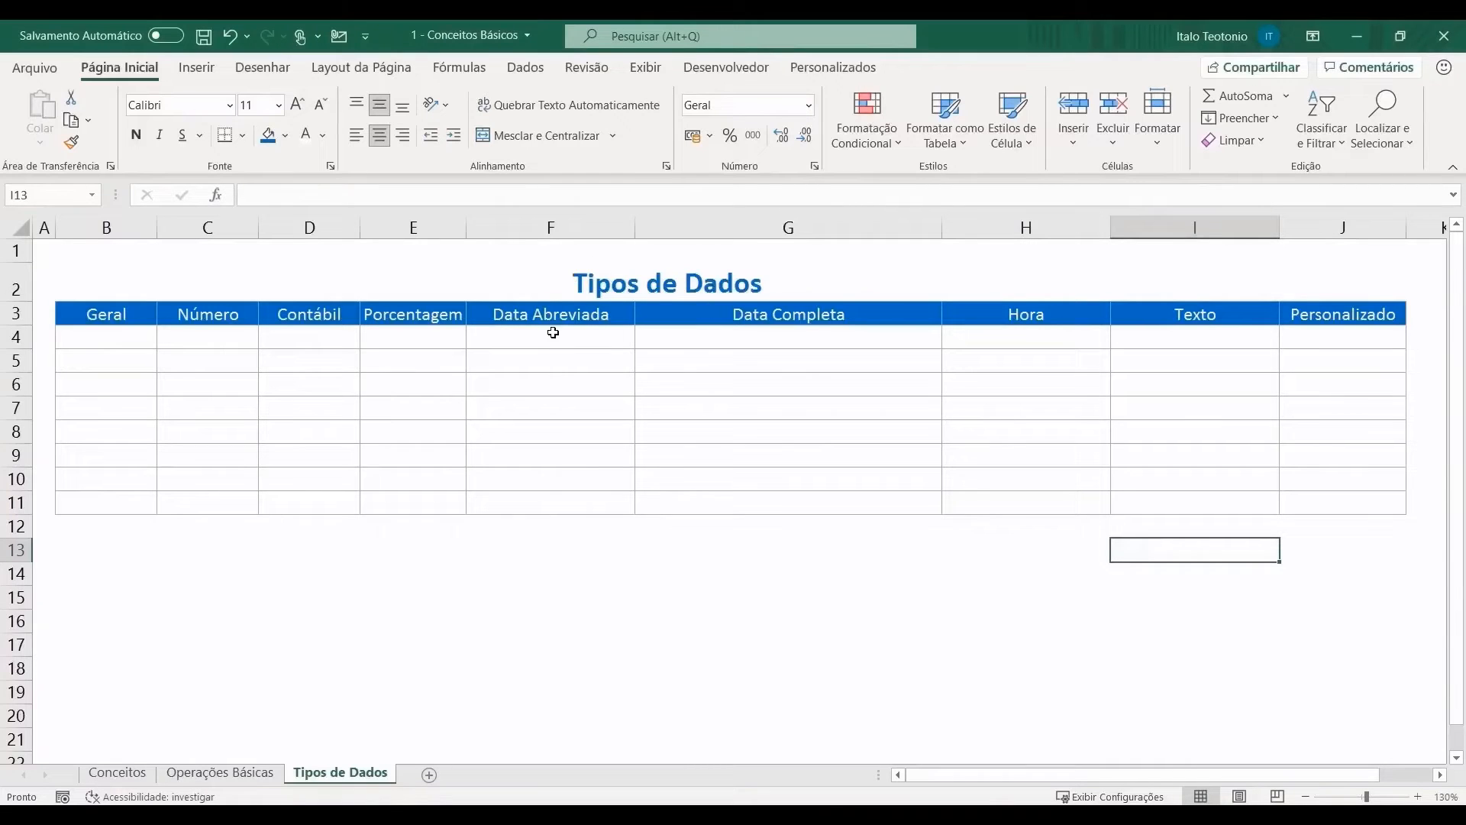
# Step: Browse the Número, Moeda, Contábil, Data, Hora, Porcentagem, Fração and Científico categories, then cancel
pyautogui.click(808, 105)
pyautogui.click(803, 589)
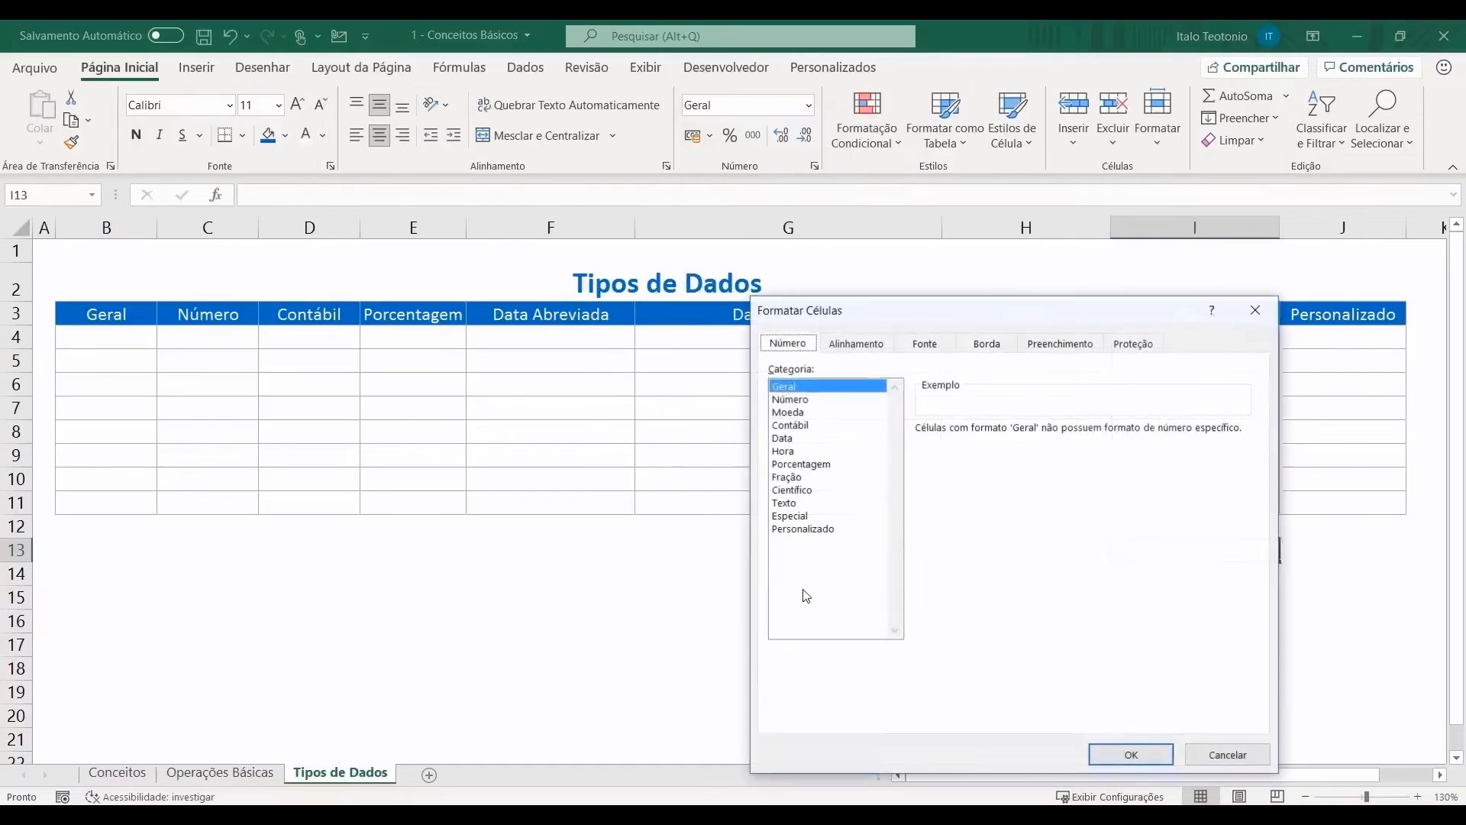
pyautogui.click(799, 399)
pyautogui.click(798, 413)
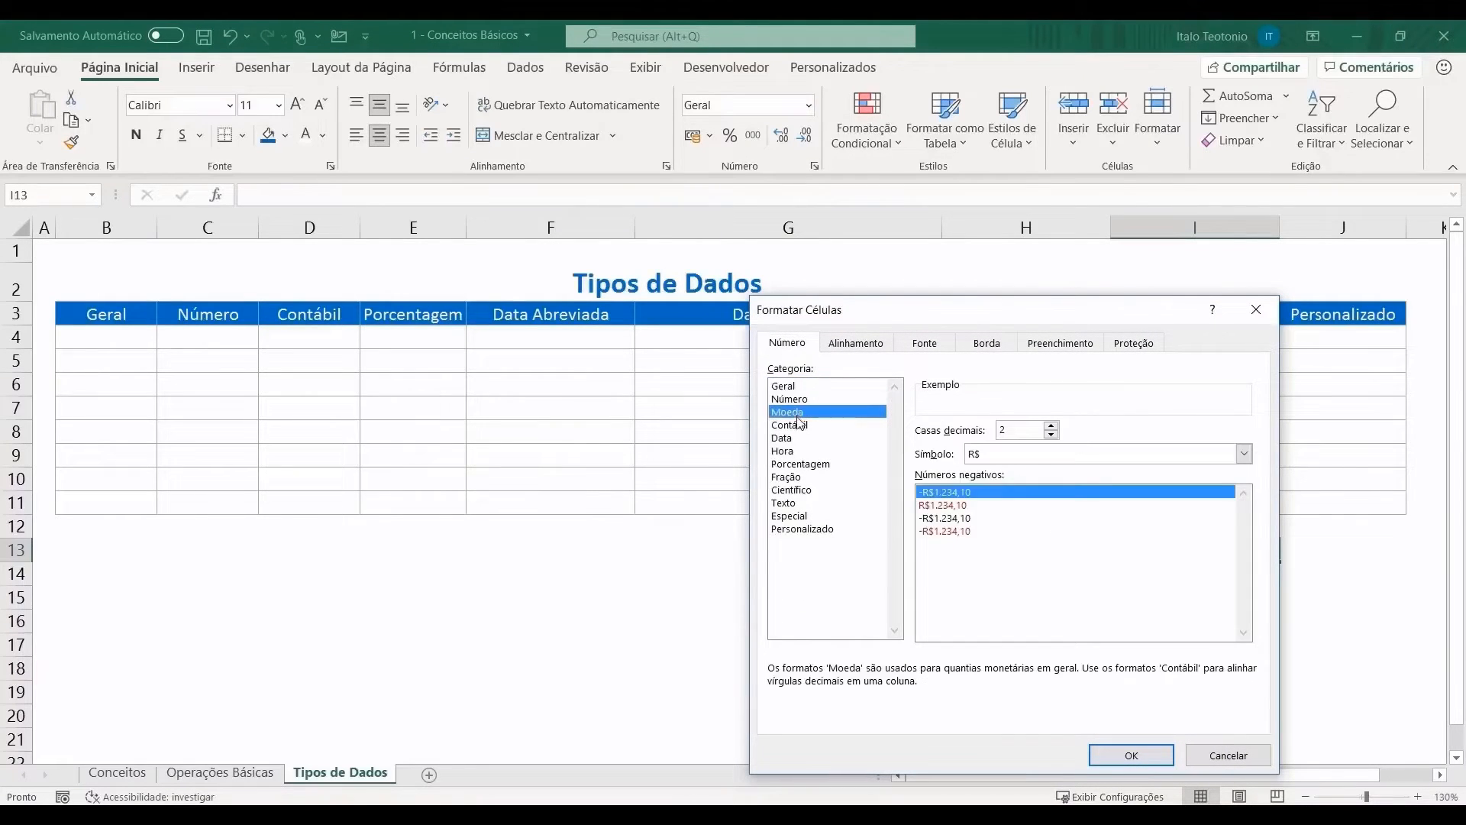
pyautogui.click(796, 426)
pyautogui.click(792, 439)
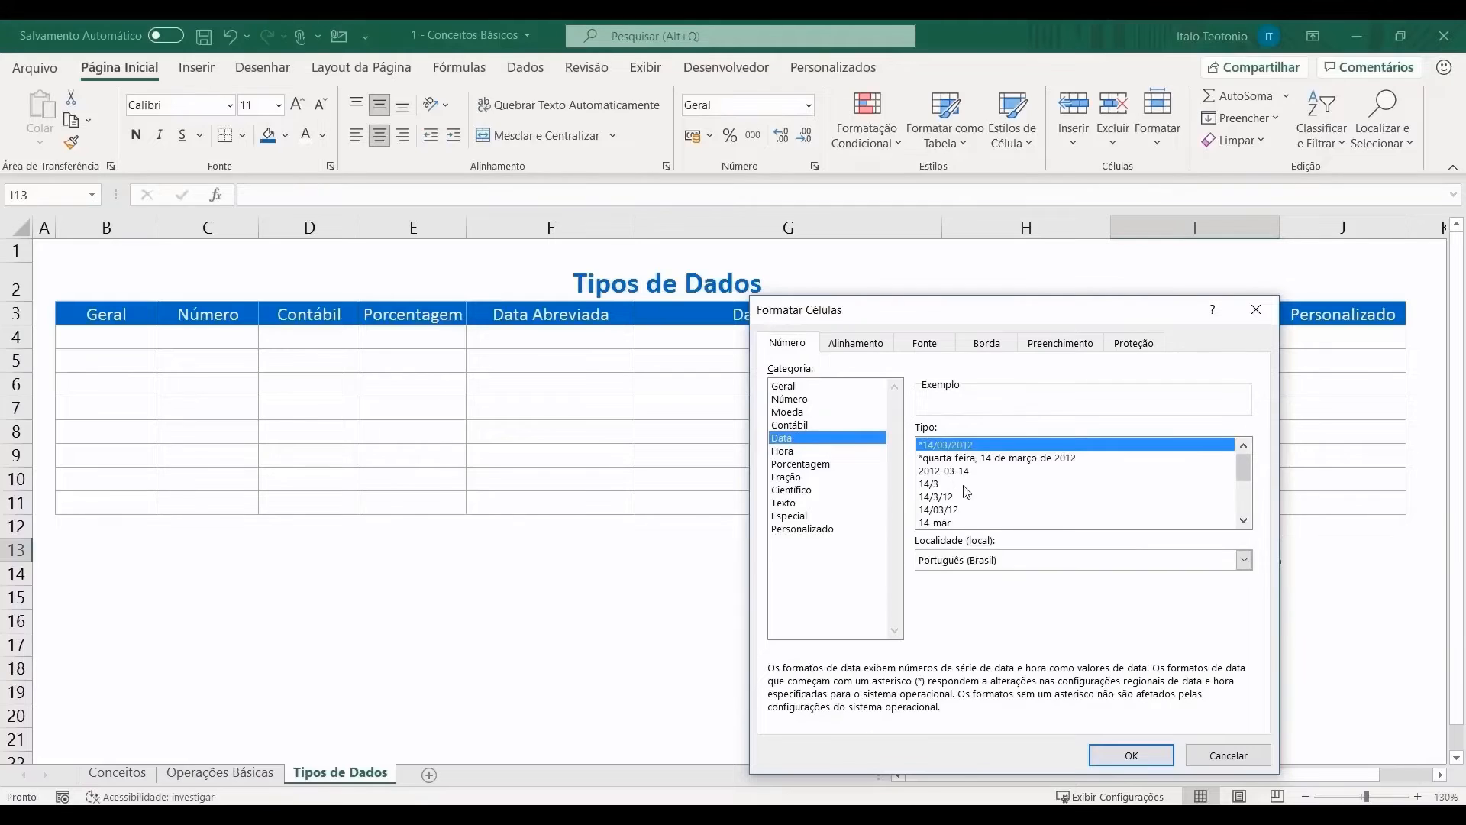
pyautogui.scroll(-3, 1239, 474)
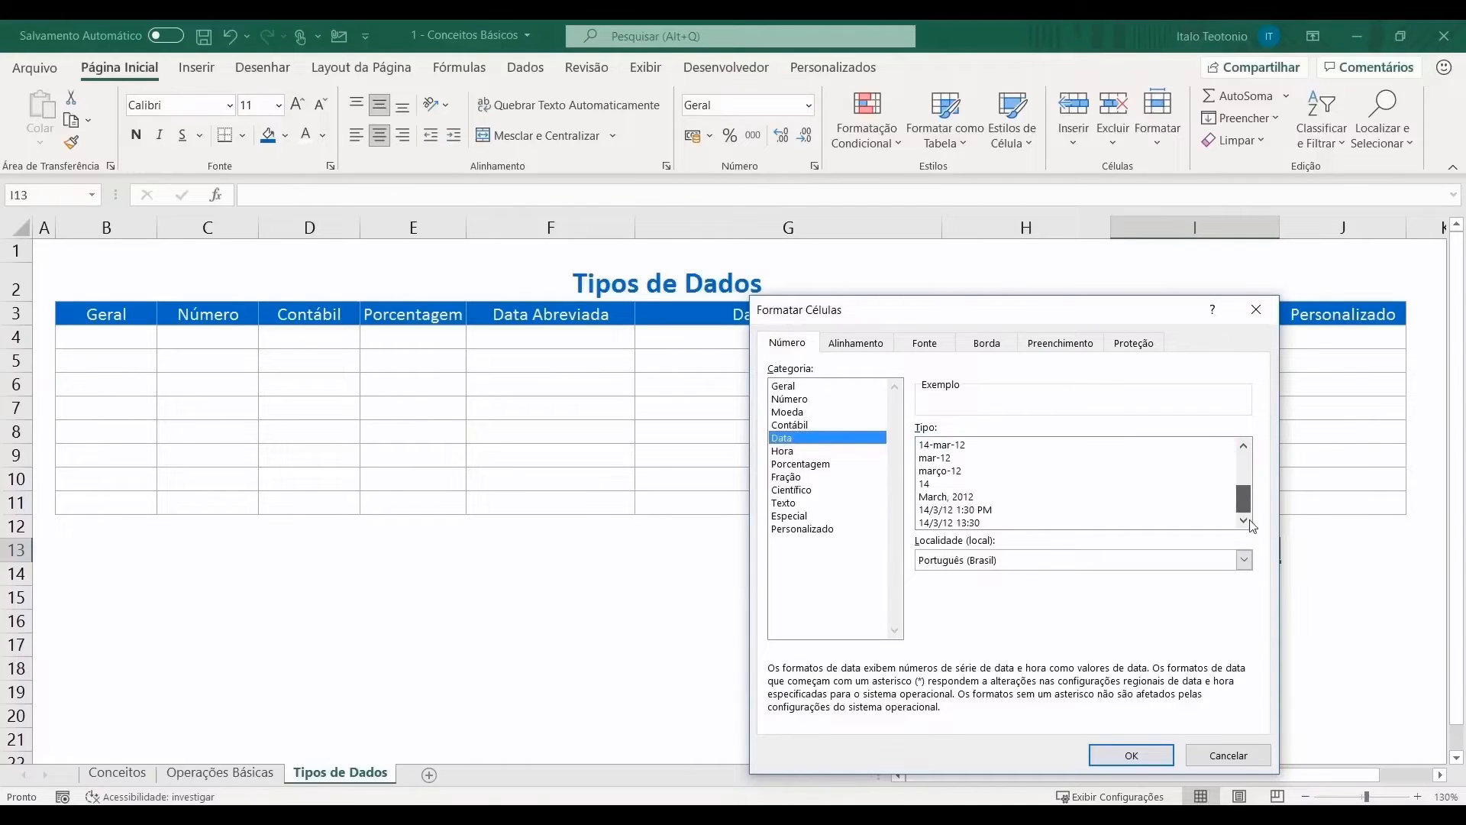
pyautogui.click(788, 452)
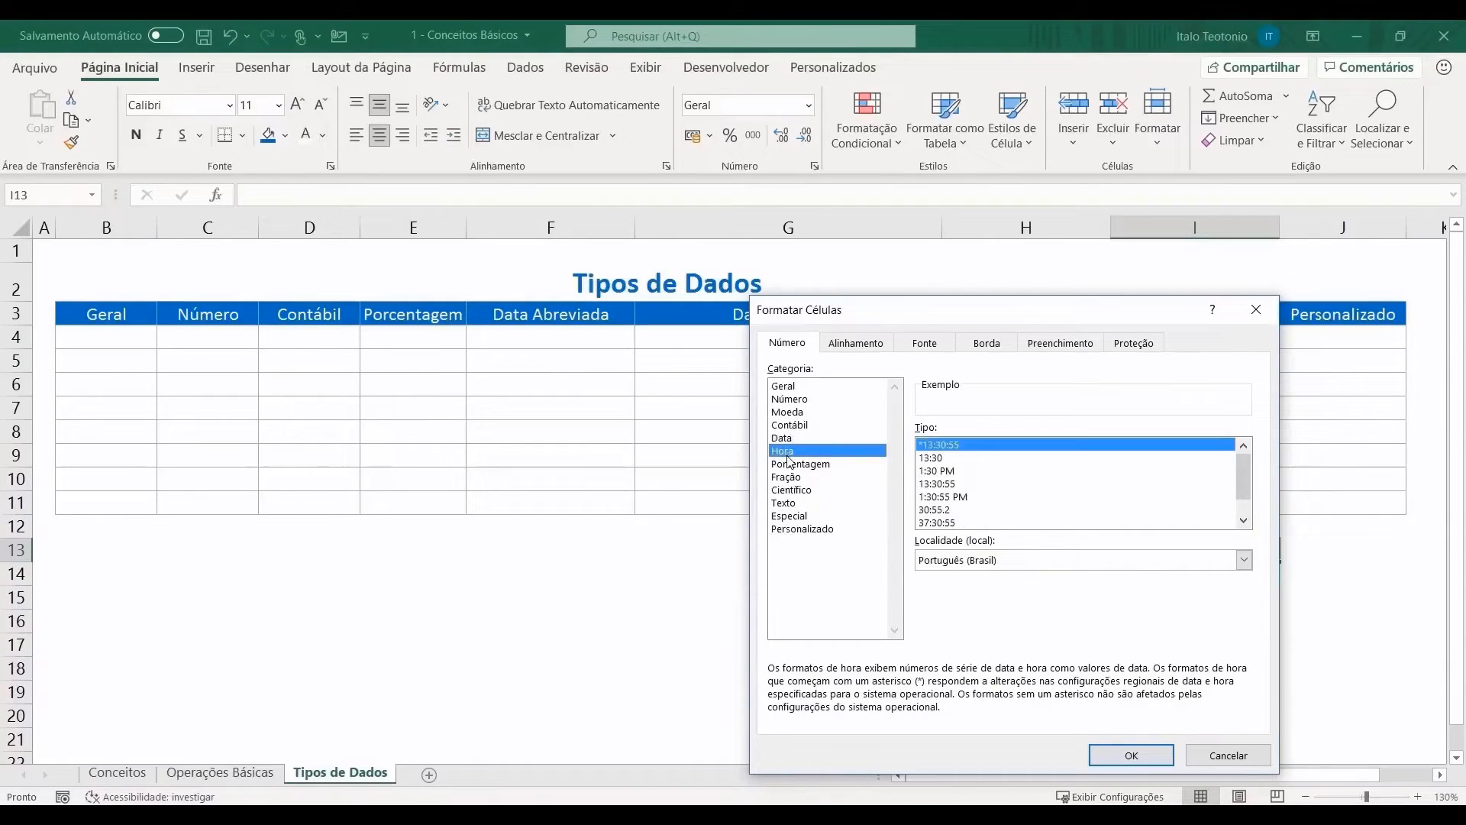
pyautogui.click(831, 466)
pyautogui.click(806, 478)
pyautogui.click(802, 491)
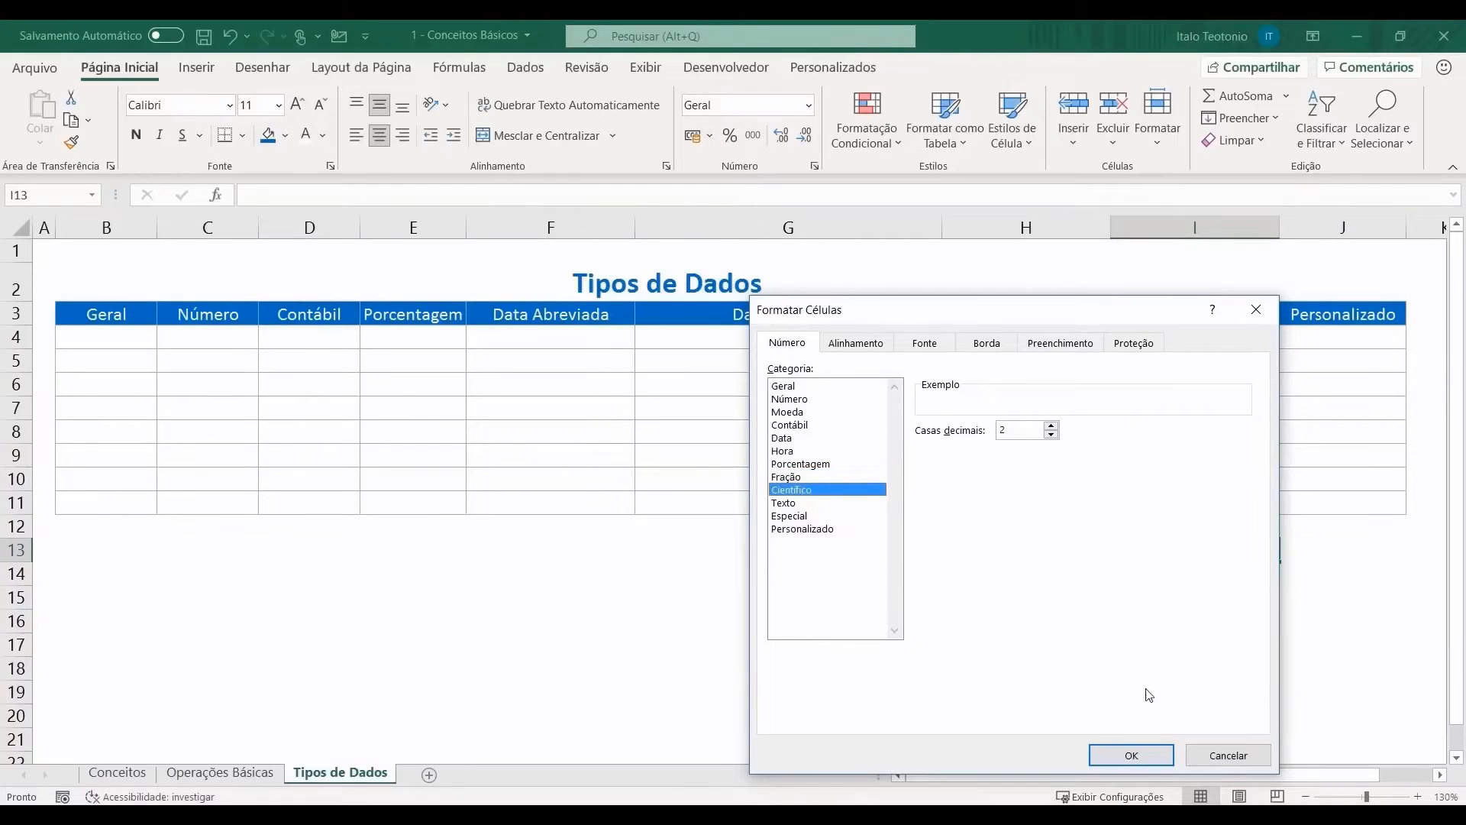
pyautogui.click(1250, 755)
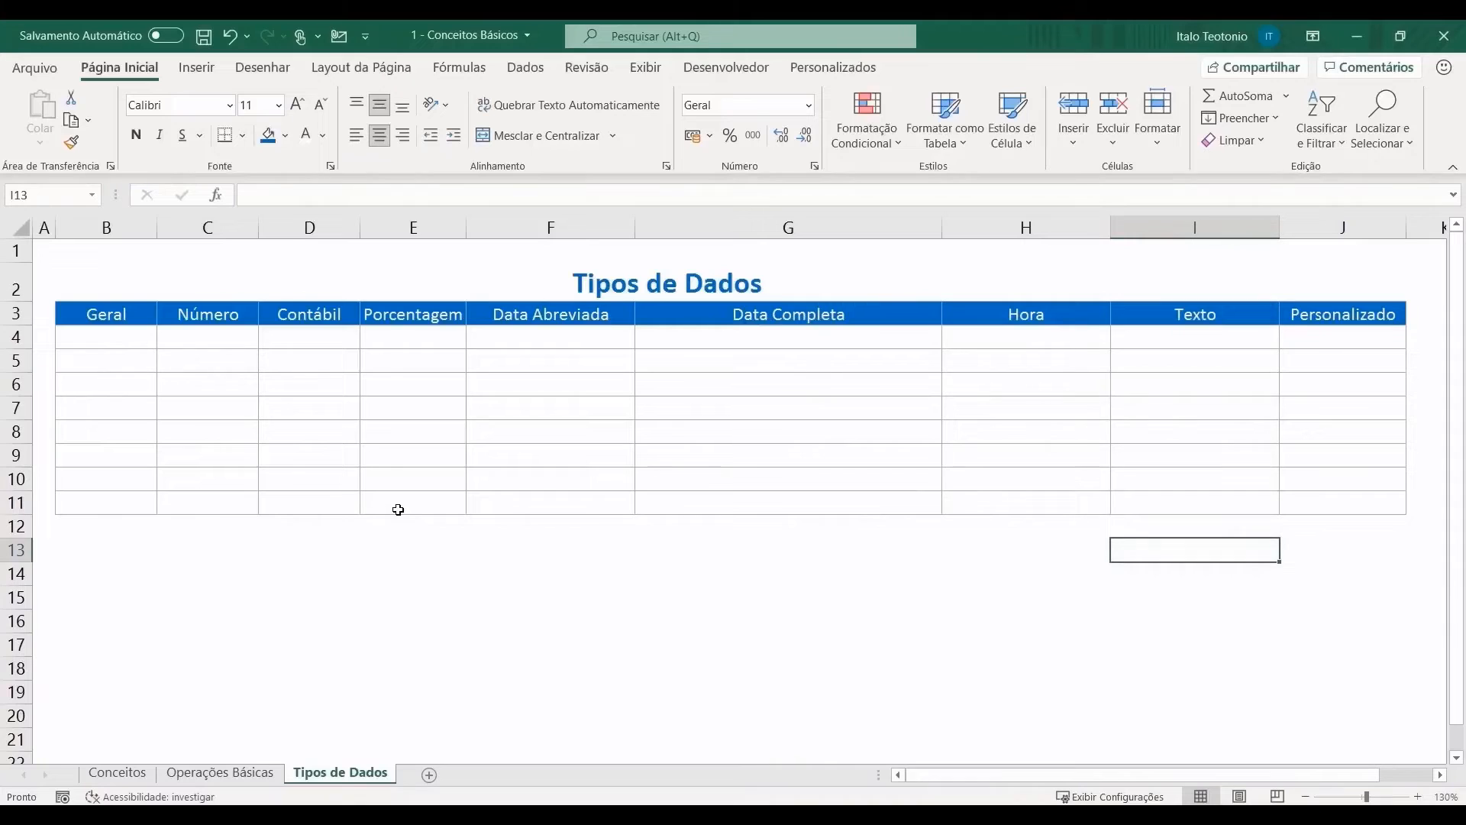
# Step: Enter 1 in B4, C4, D4 and E4 under Geral, Número, Contábil and Porcentagem
pyautogui.click(124, 339)
pyautogui.write('1')
pyautogui.press('Tab')
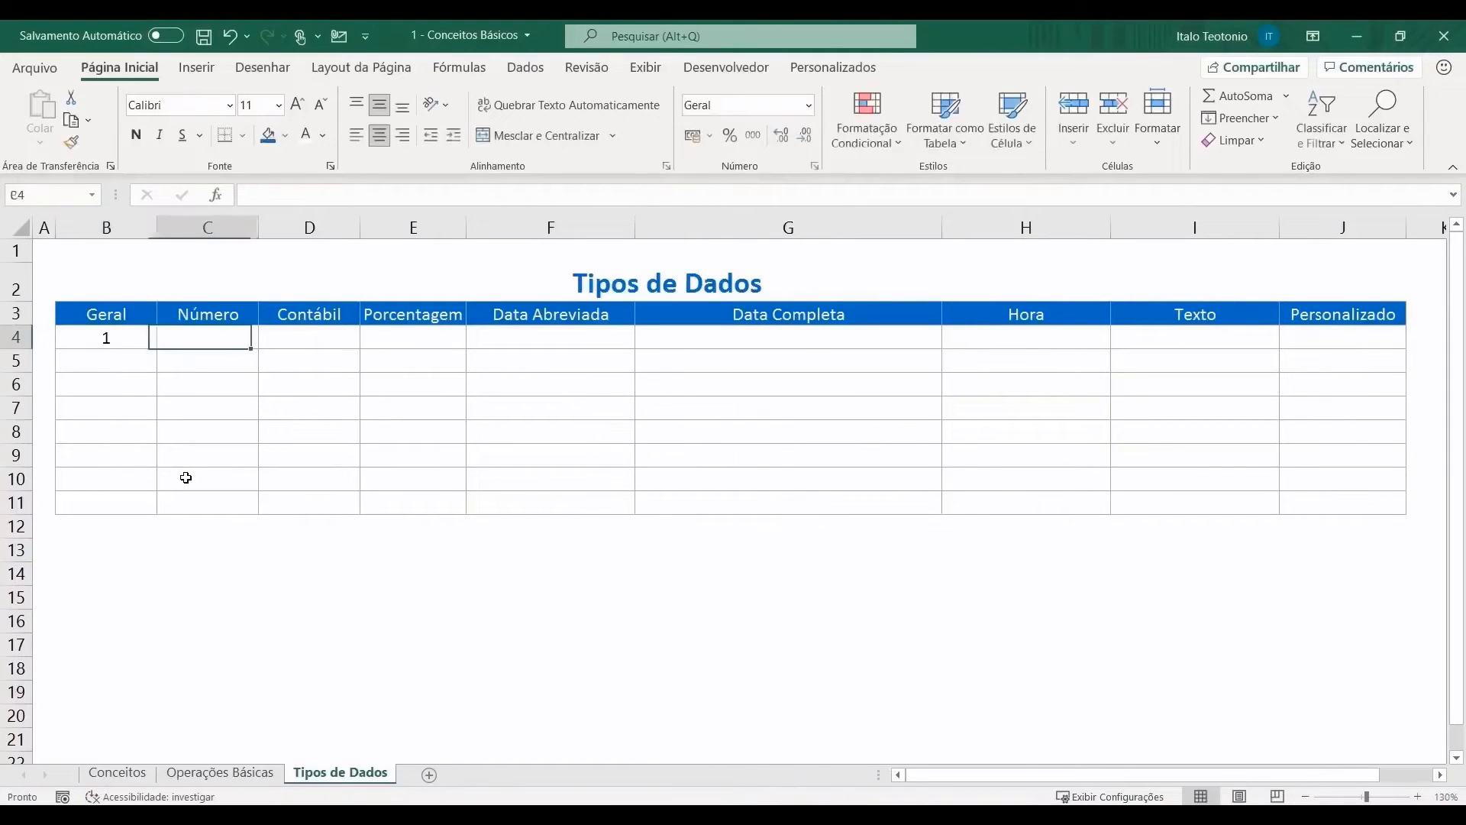
pyautogui.write('1')
pyautogui.press('Tab')
pyautogui.write('1')
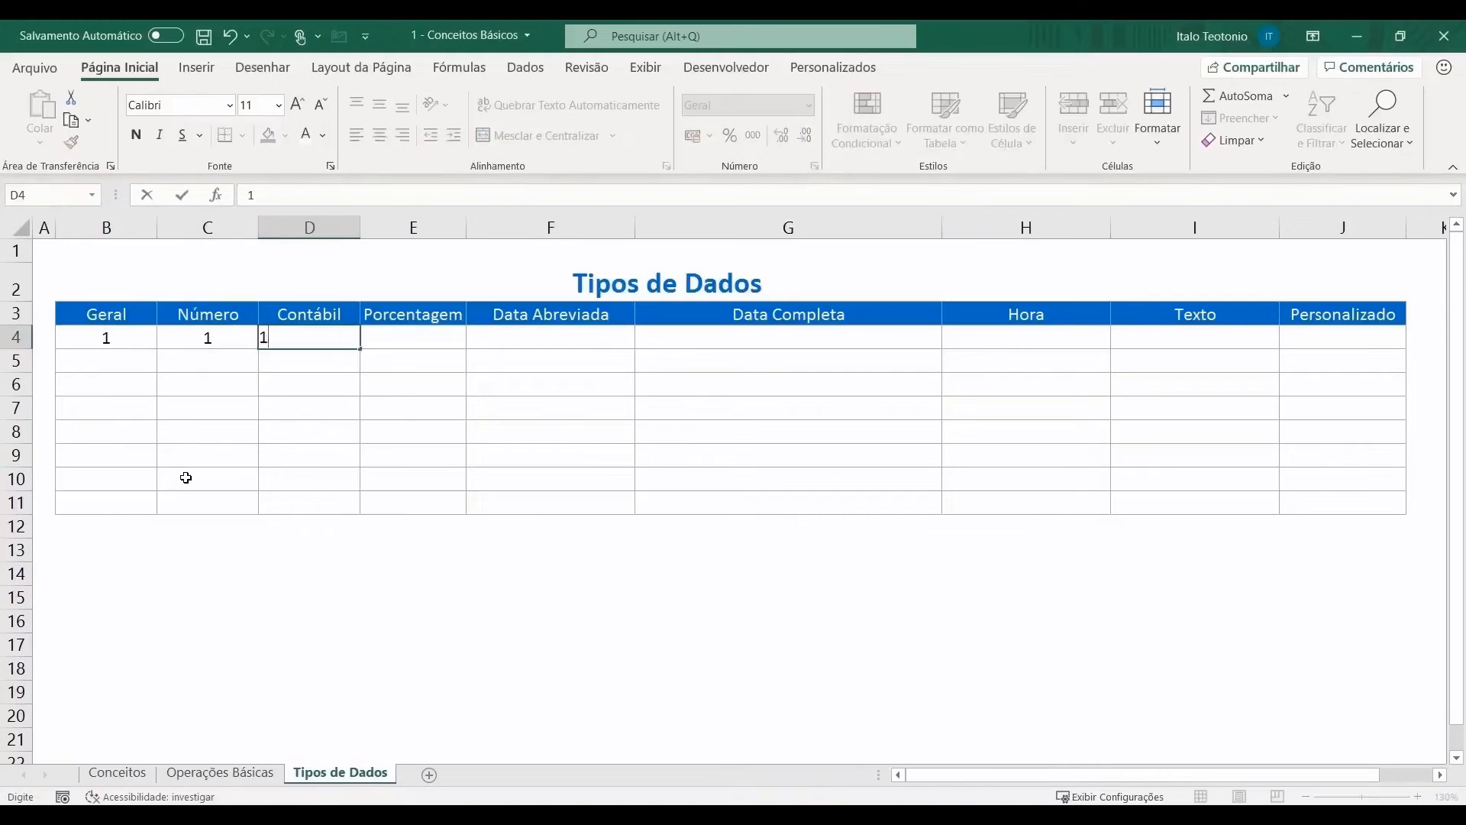
pyautogui.press('Tab')
pyautogui.write('1')
pyautogui.press('Tab')
pyautogui.press('Down')
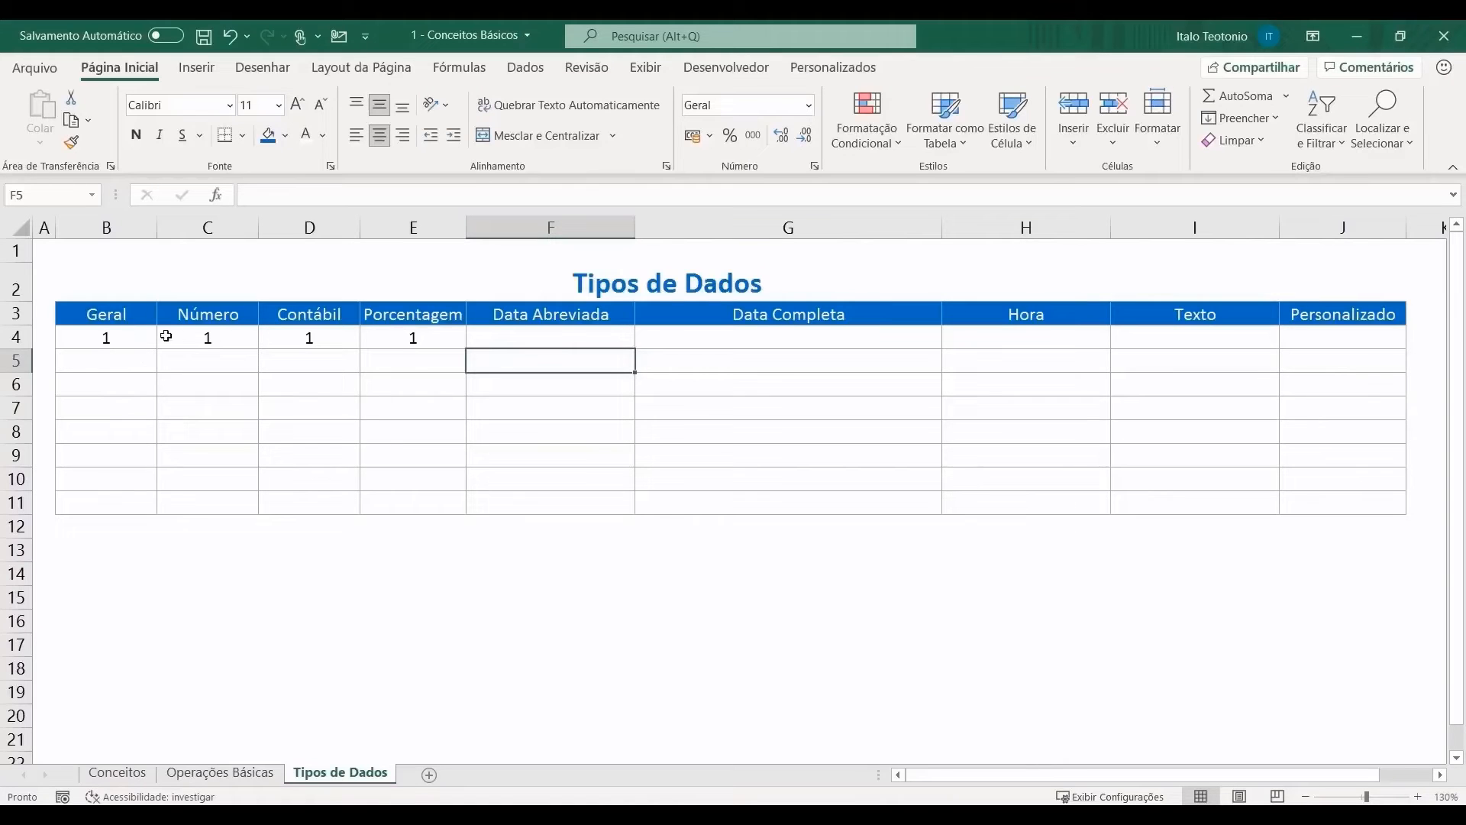
pyautogui.click(221, 341)
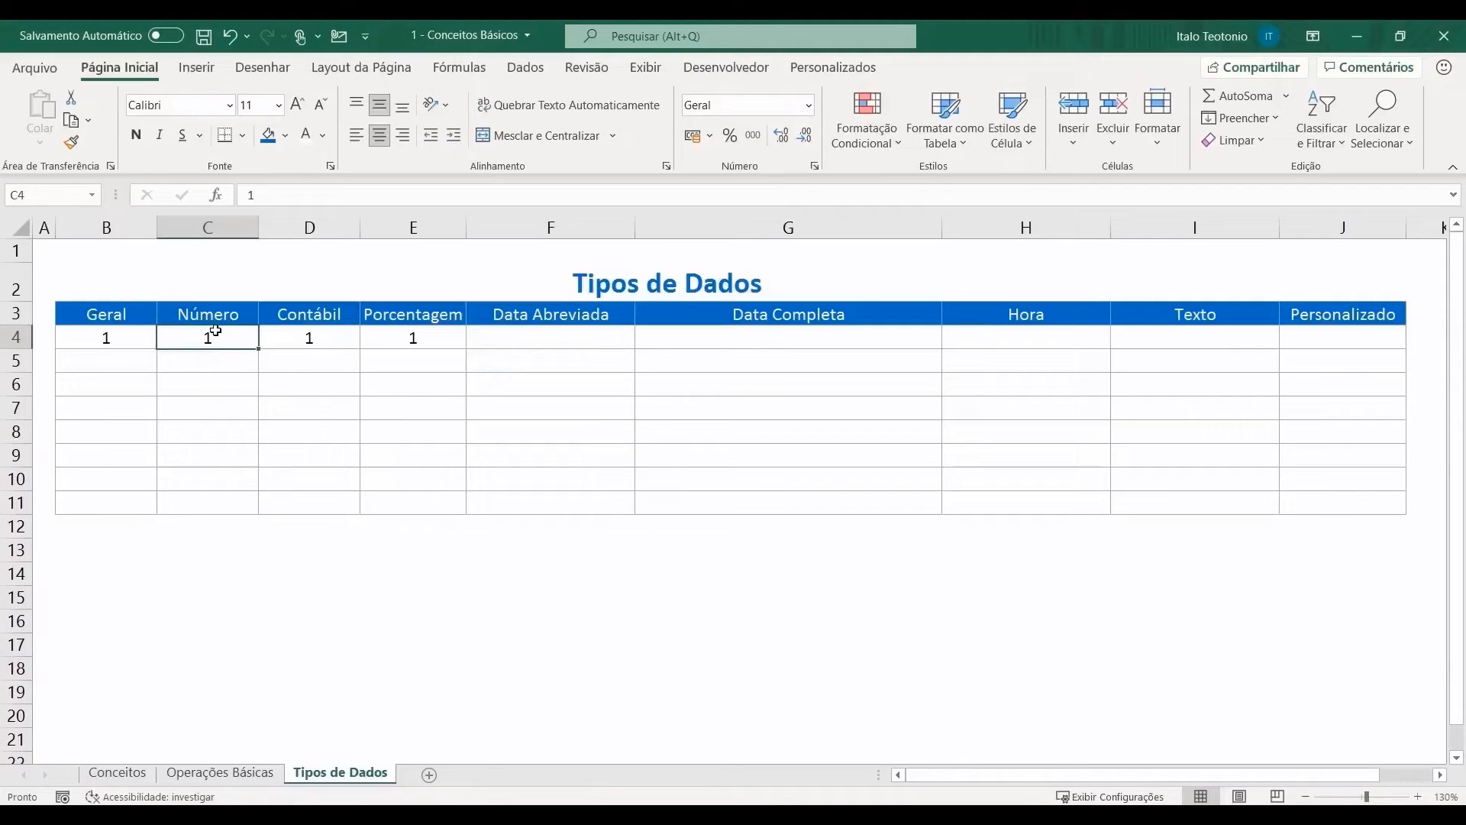
# Step: Apply the Número number format to the Número cells C4:C11
pyautogui.moveTo(216, 345); pyautogui.dragTo(211, 510)
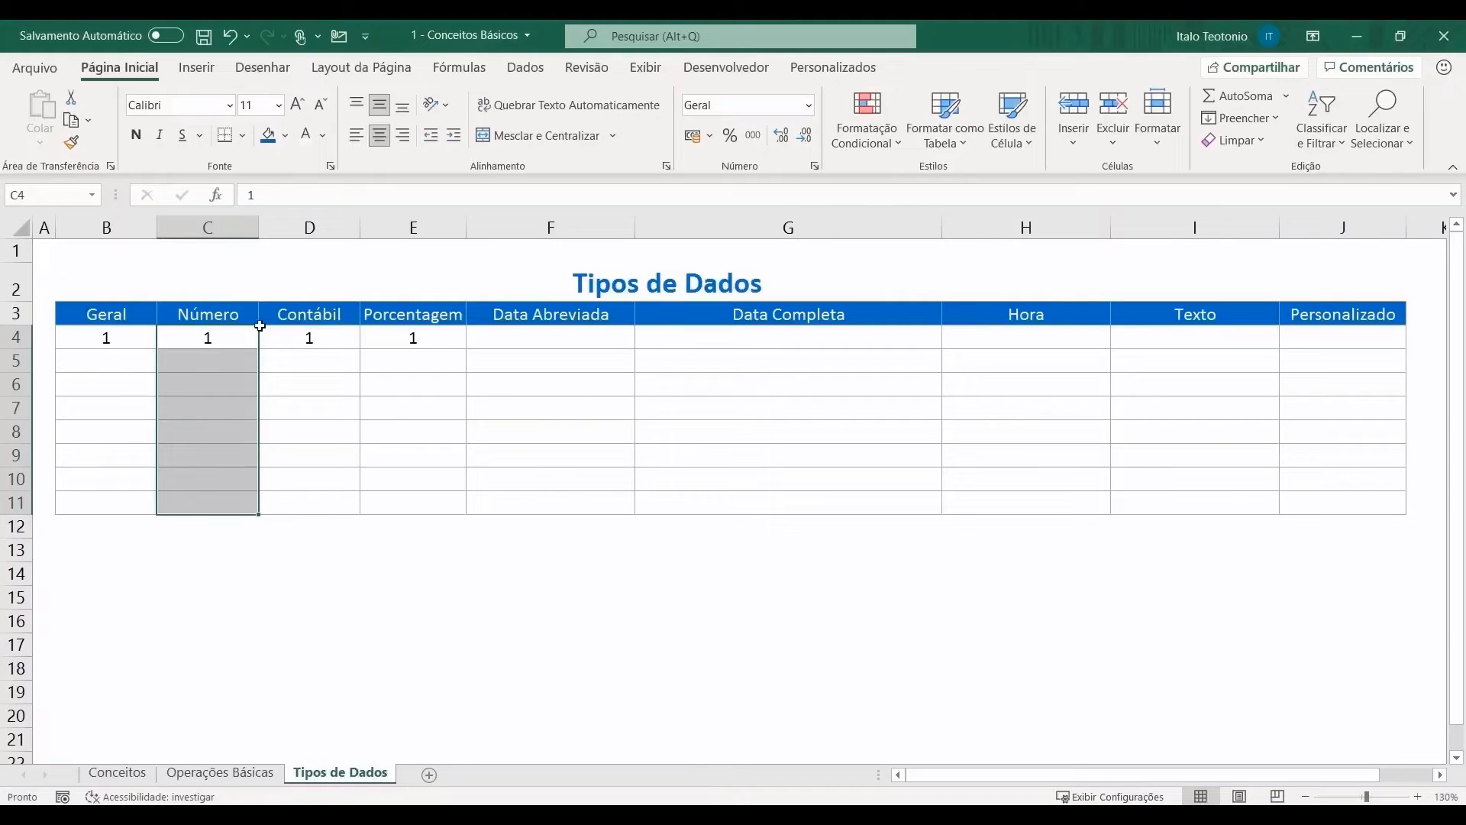
pyautogui.click(811, 105)
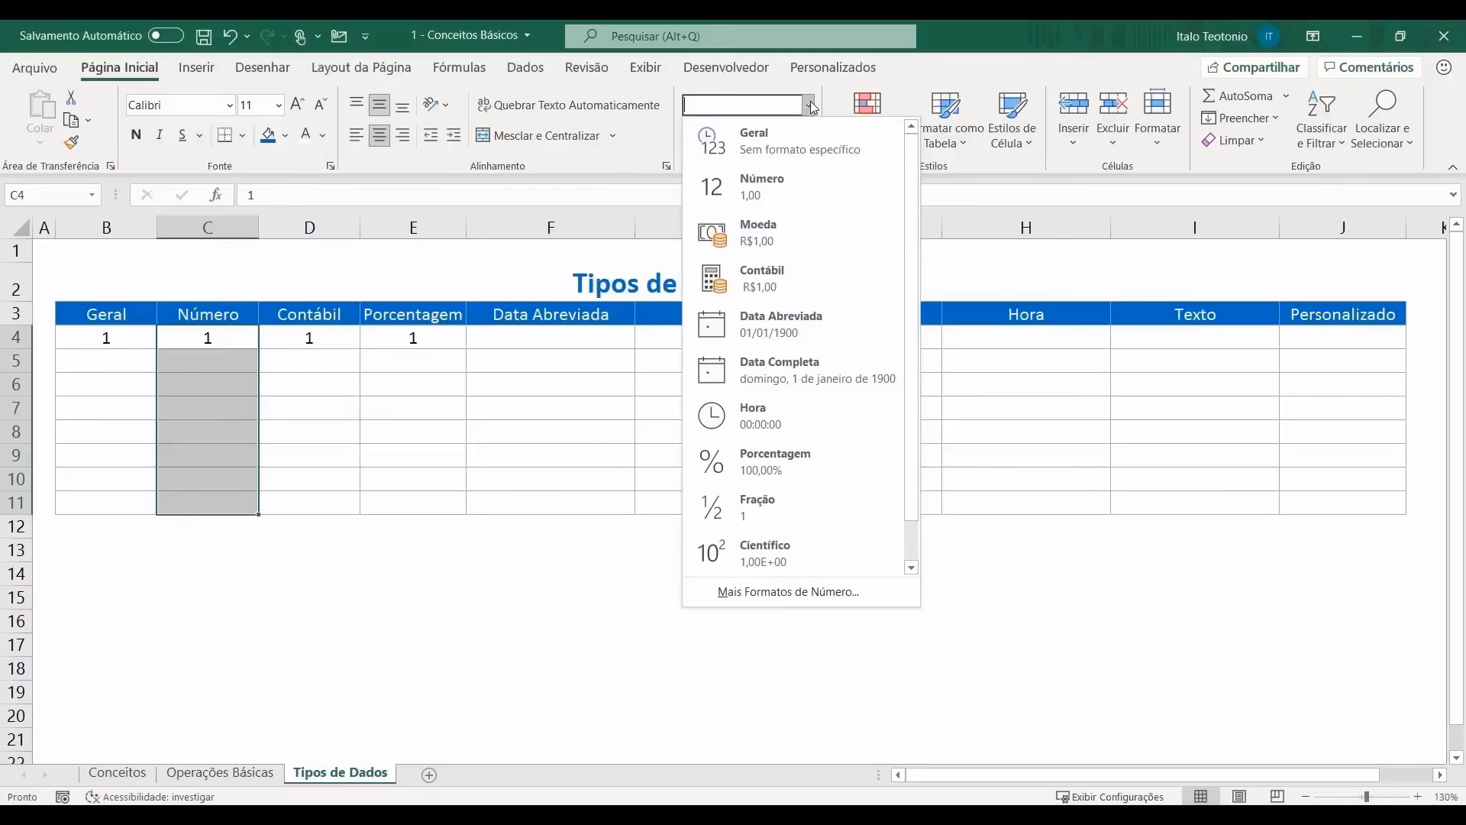
pyautogui.click(801, 196)
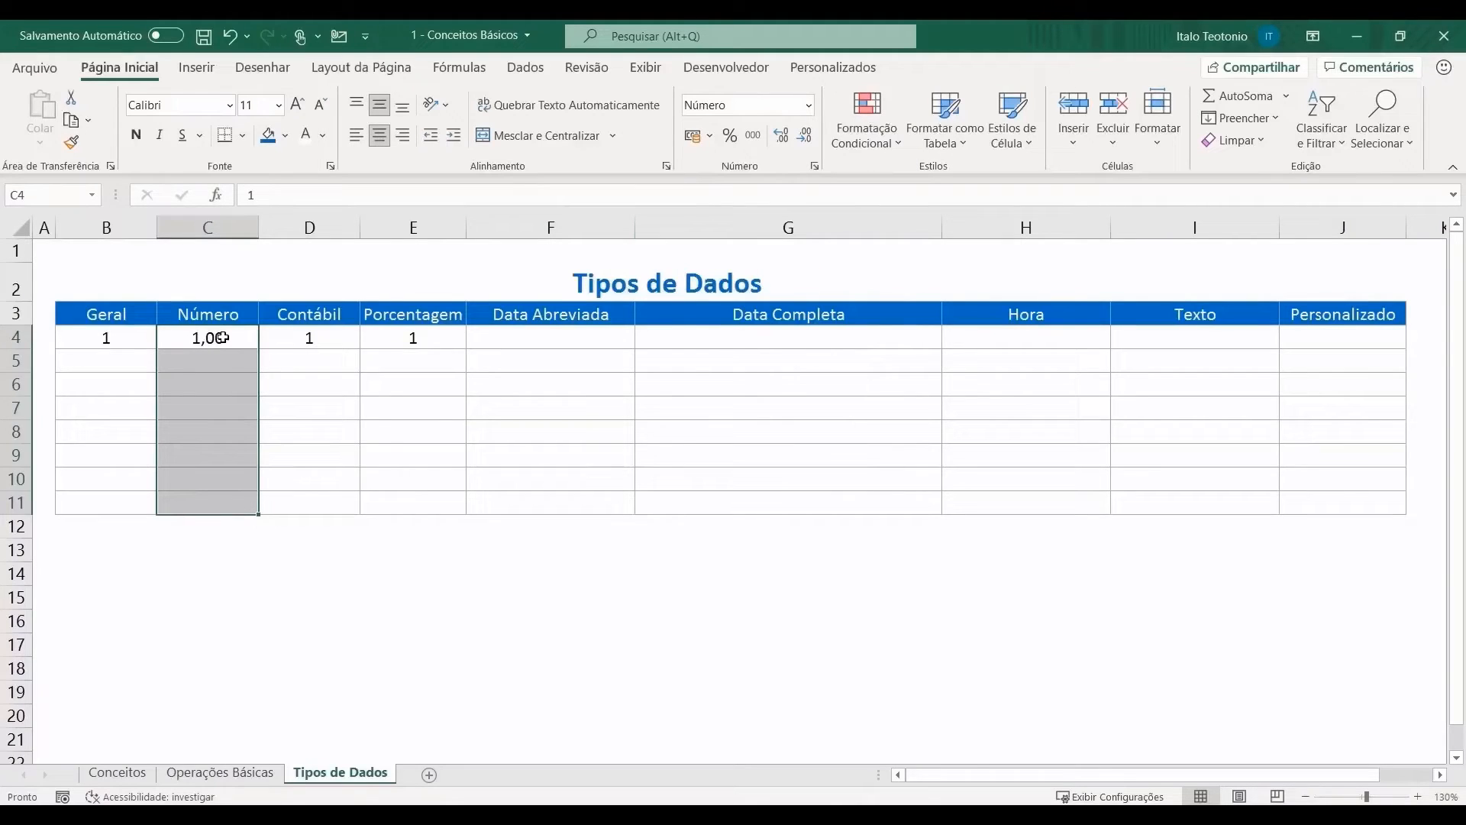
pyautogui.click(222, 338)
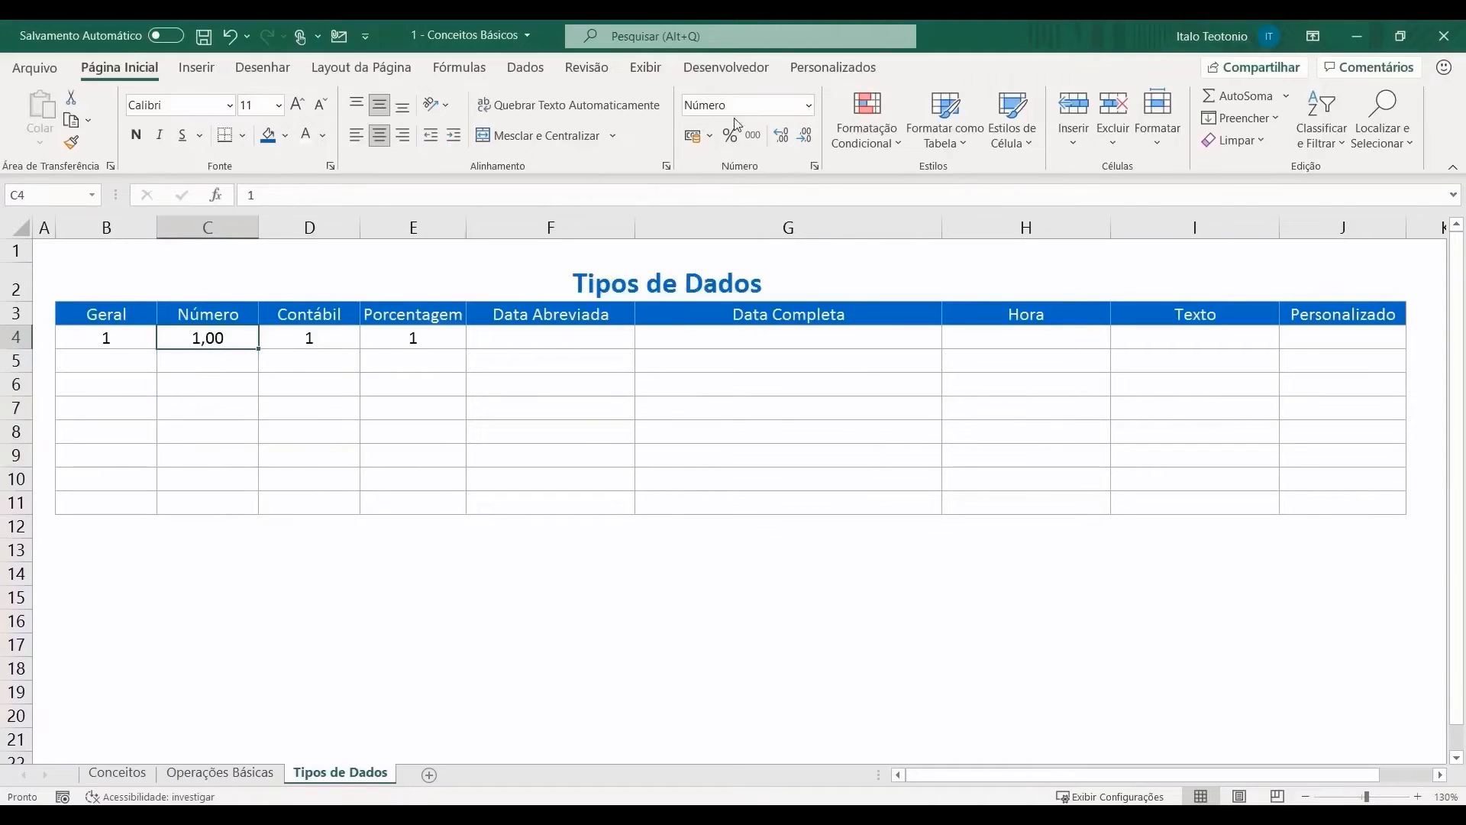
# Step: Try different decimal places on C4 and change its value to 1,68
pyautogui.click(787, 139)
pyautogui.click(786, 139)
pyautogui.click(787, 139)
pyautogui.click(806, 140)
pyautogui.click(805, 140)
pyautogui.click(807, 141)
pyautogui.click(806, 140)
pyautogui.write('1,')
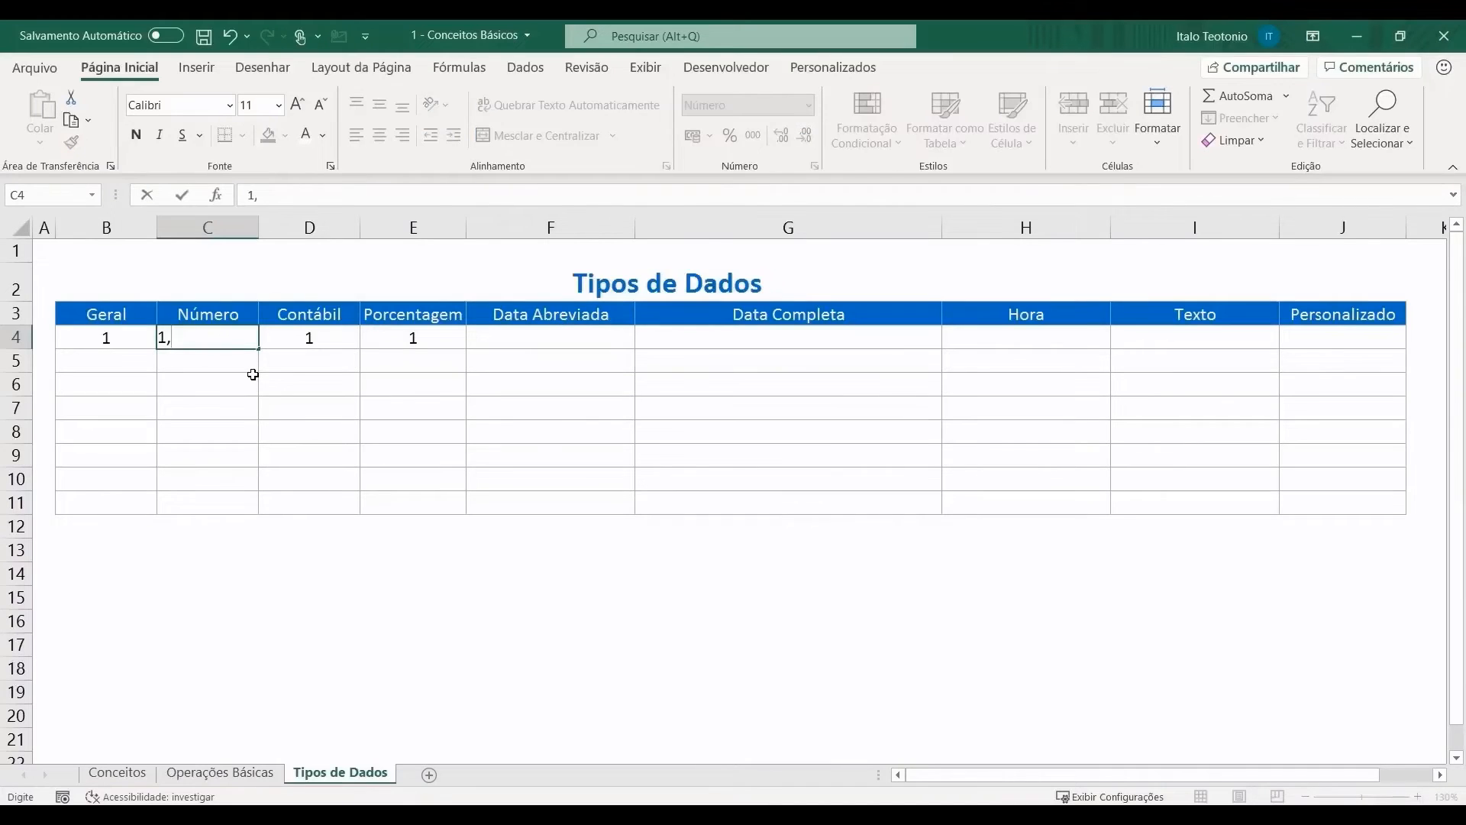
pyautogui.press('BackSpace')
pyautogui.write(',68')
pyautogui.press('Return')
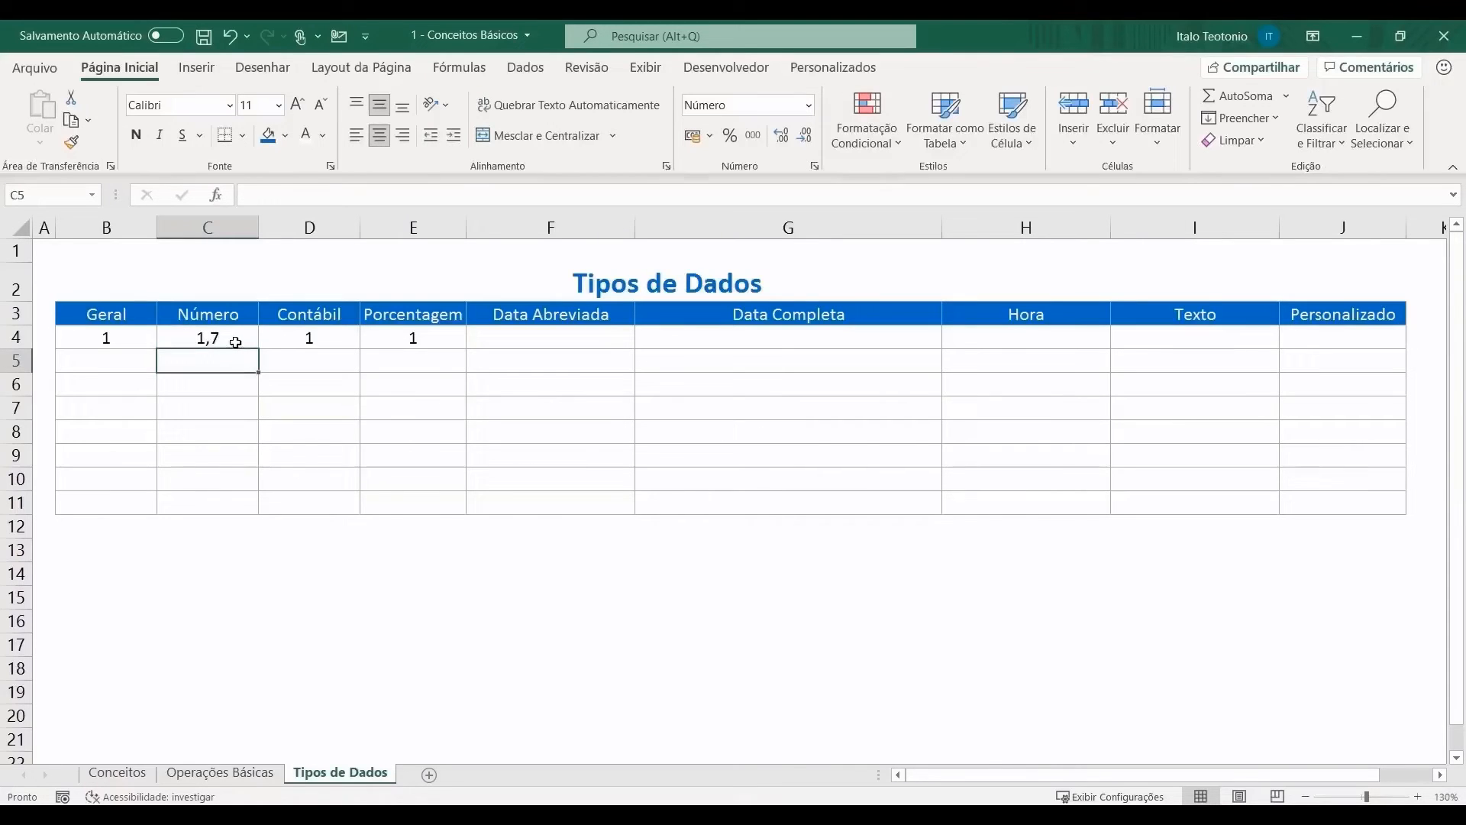
# Step: Settle C4 on two decimal places so it displays 1,68
pyautogui.click(236, 339)
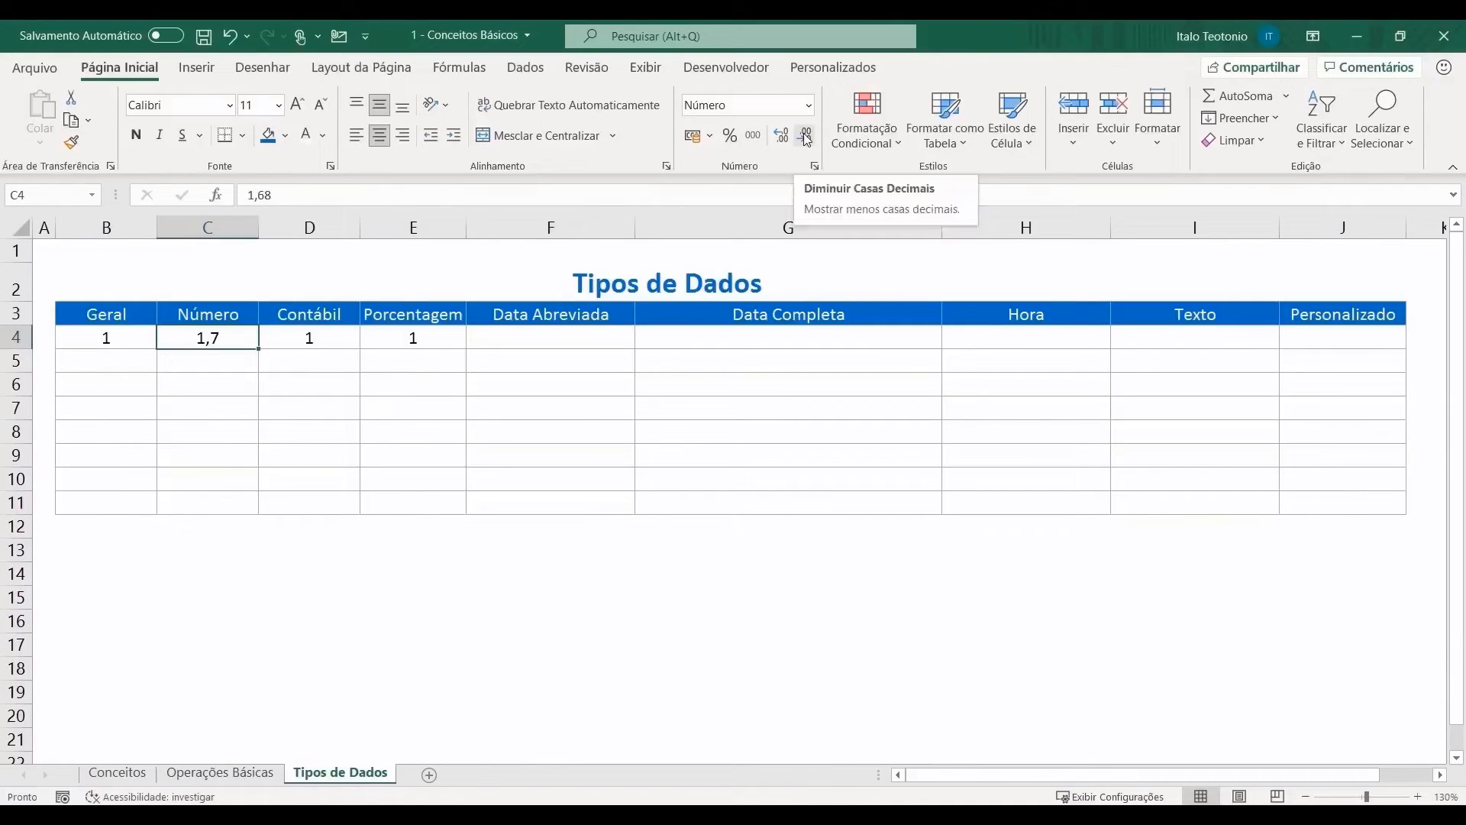
pyautogui.click(780, 135)
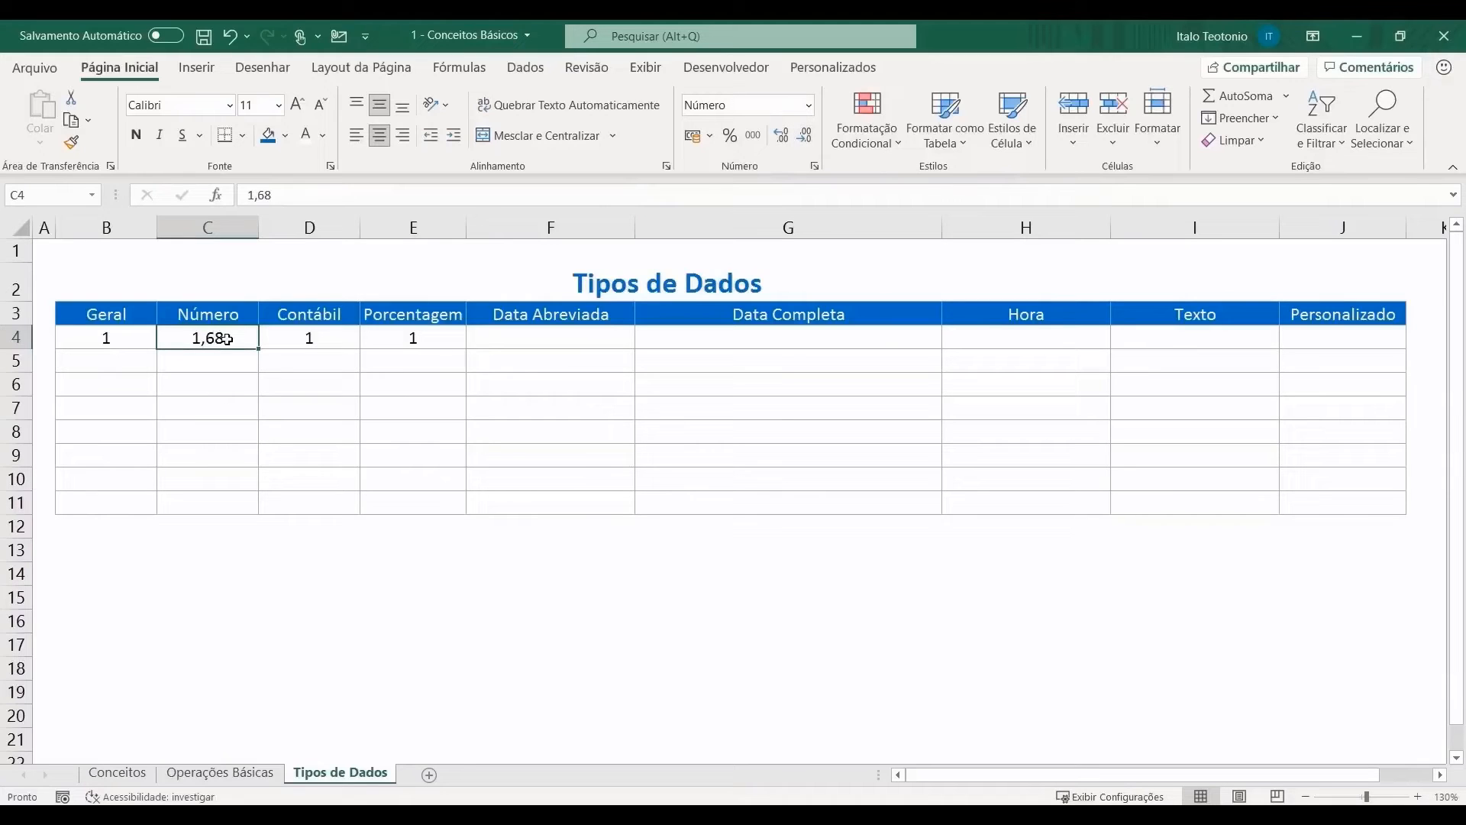
pyautogui.click(783, 140)
pyautogui.click(782, 142)
pyautogui.click(805, 138)
pyautogui.click(805, 137)
pyautogui.click(343, 344)
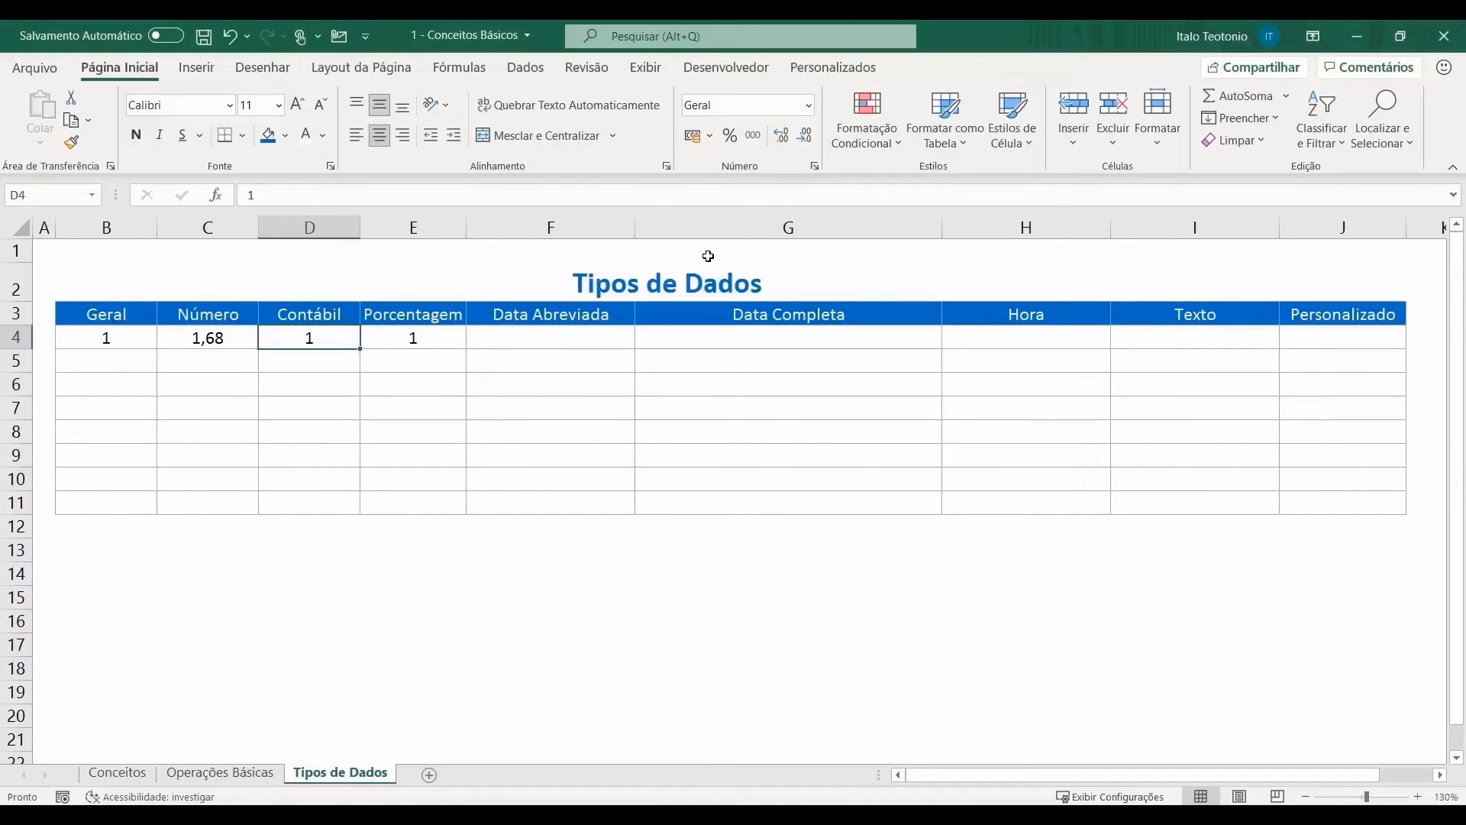
# Step: Switch D4 between Moeda, Contábil and back to Moeda formats, showing R$1,00
pyautogui.click(809, 106)
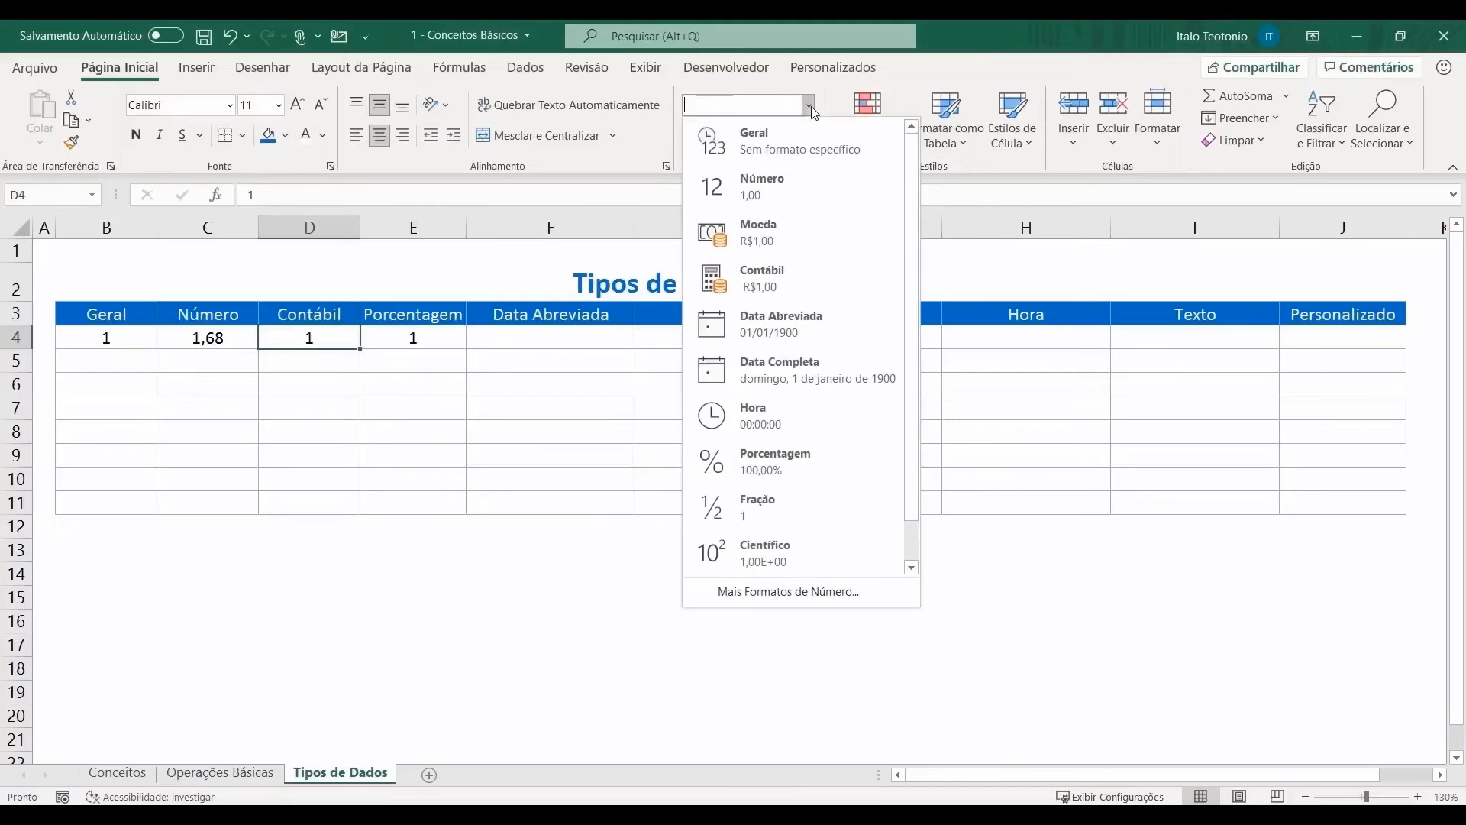
pyautogui.click(799, 231)
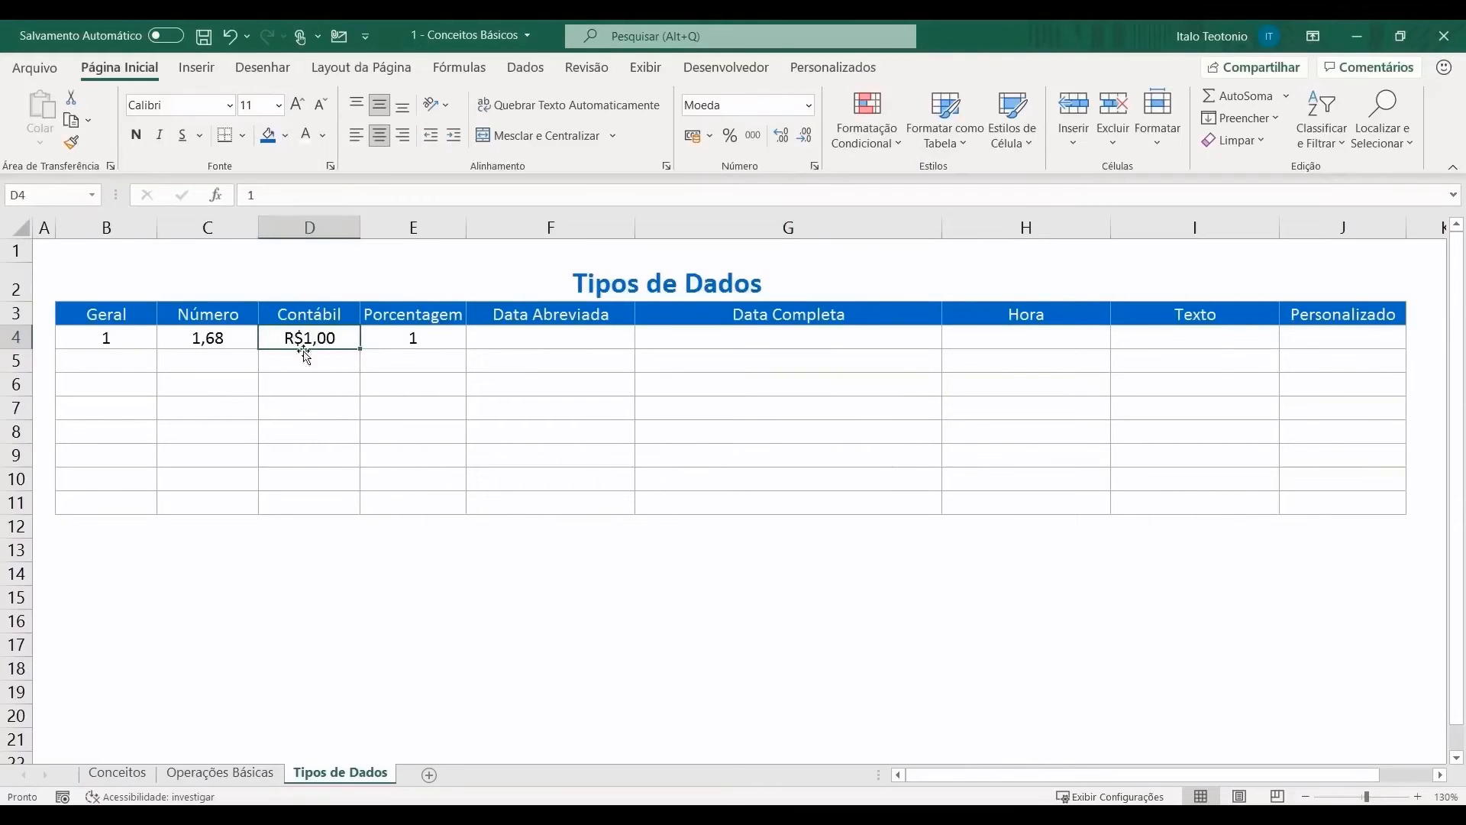
pyautogui.click(809, 106)
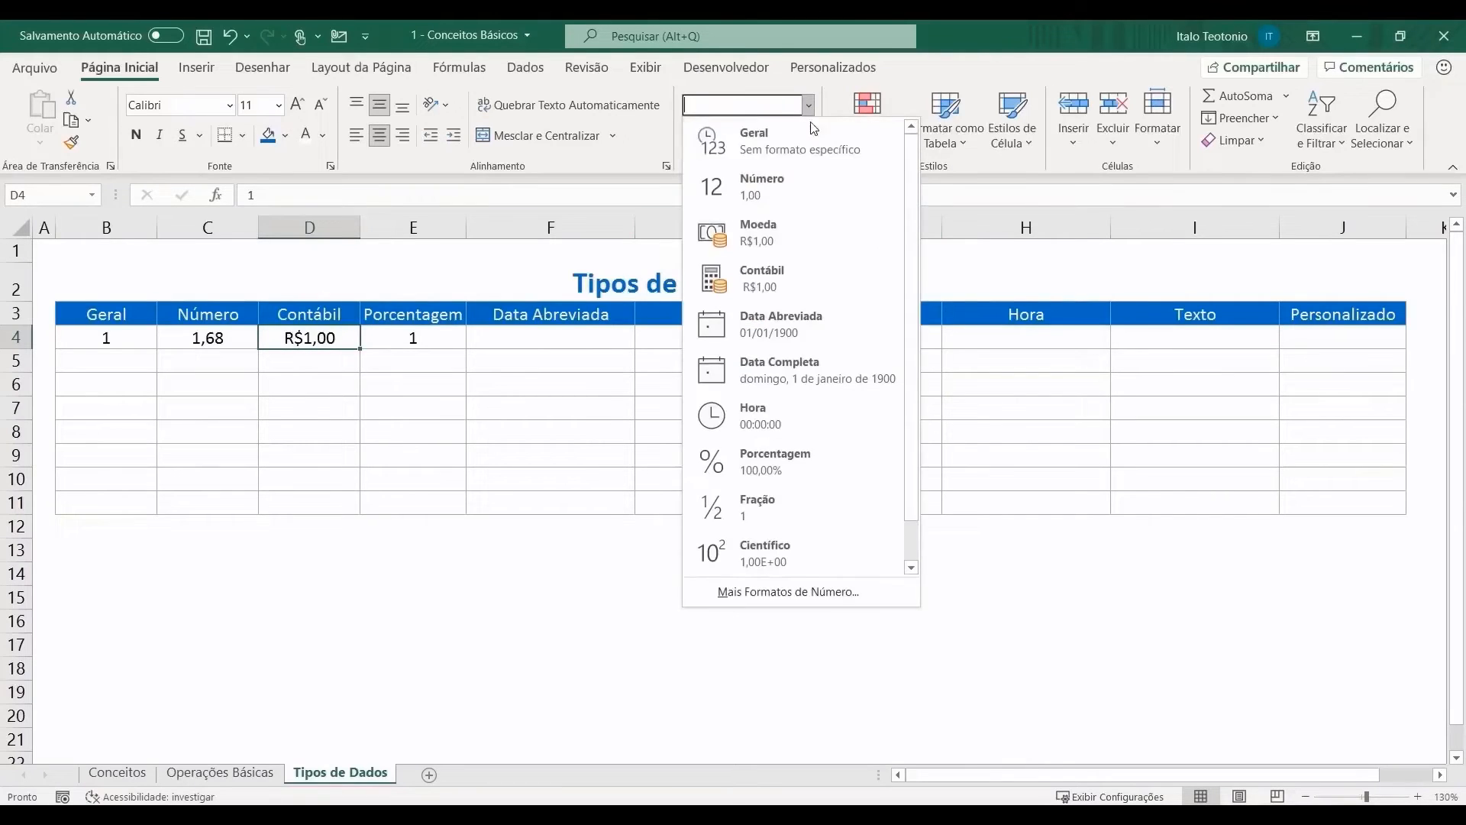
pyautogui.click(808, 300)
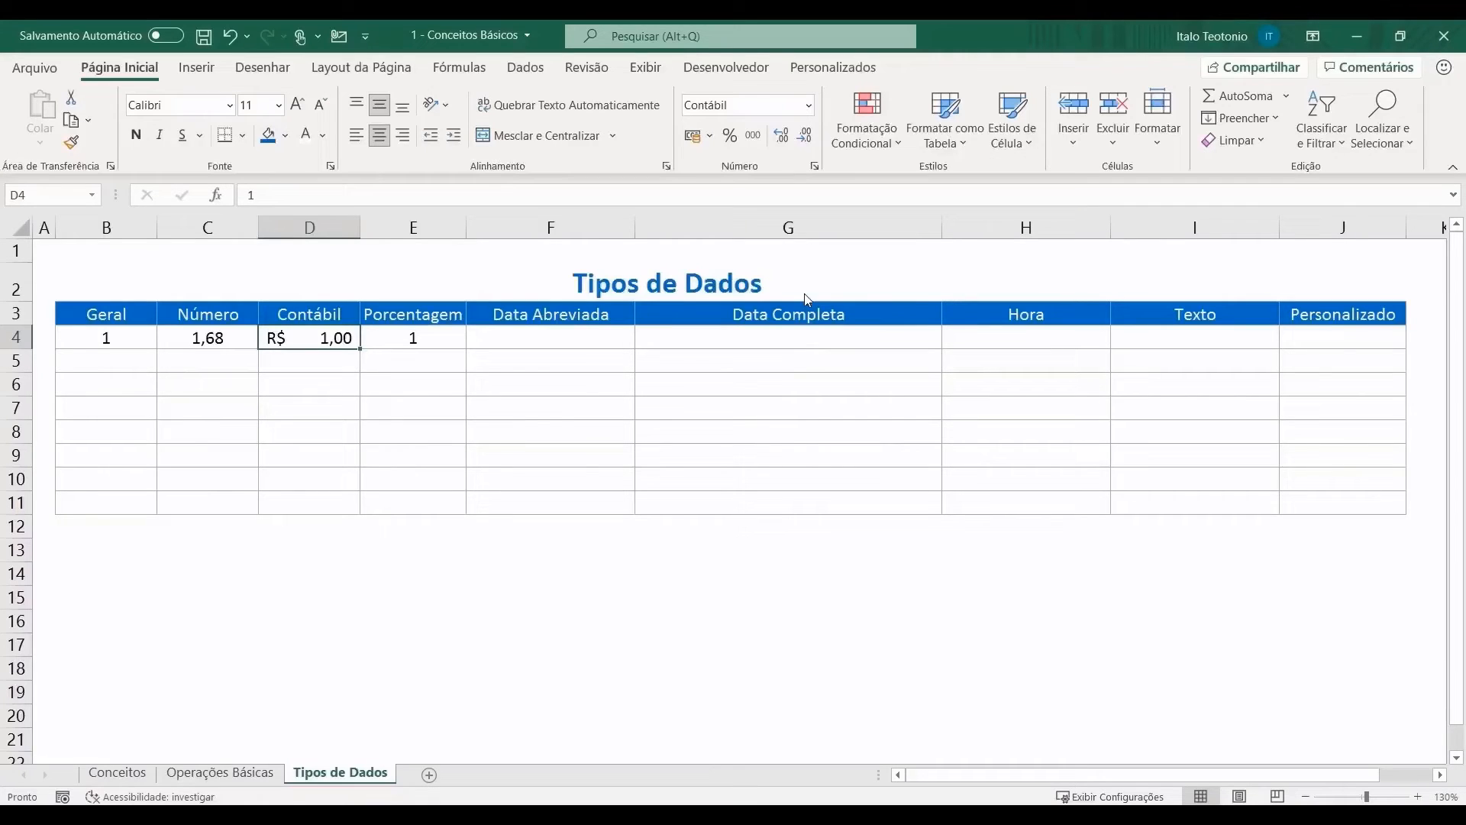
pyautogui.click(810, 108)
pyautogui.click(782, 222)
# Step: Select D4:D11 and review the accounting currency choices without changing them
pyautogui.moveTo(318, 334); pyautogui.dragTo(316, 503)
pyautogui.click(711, 136)
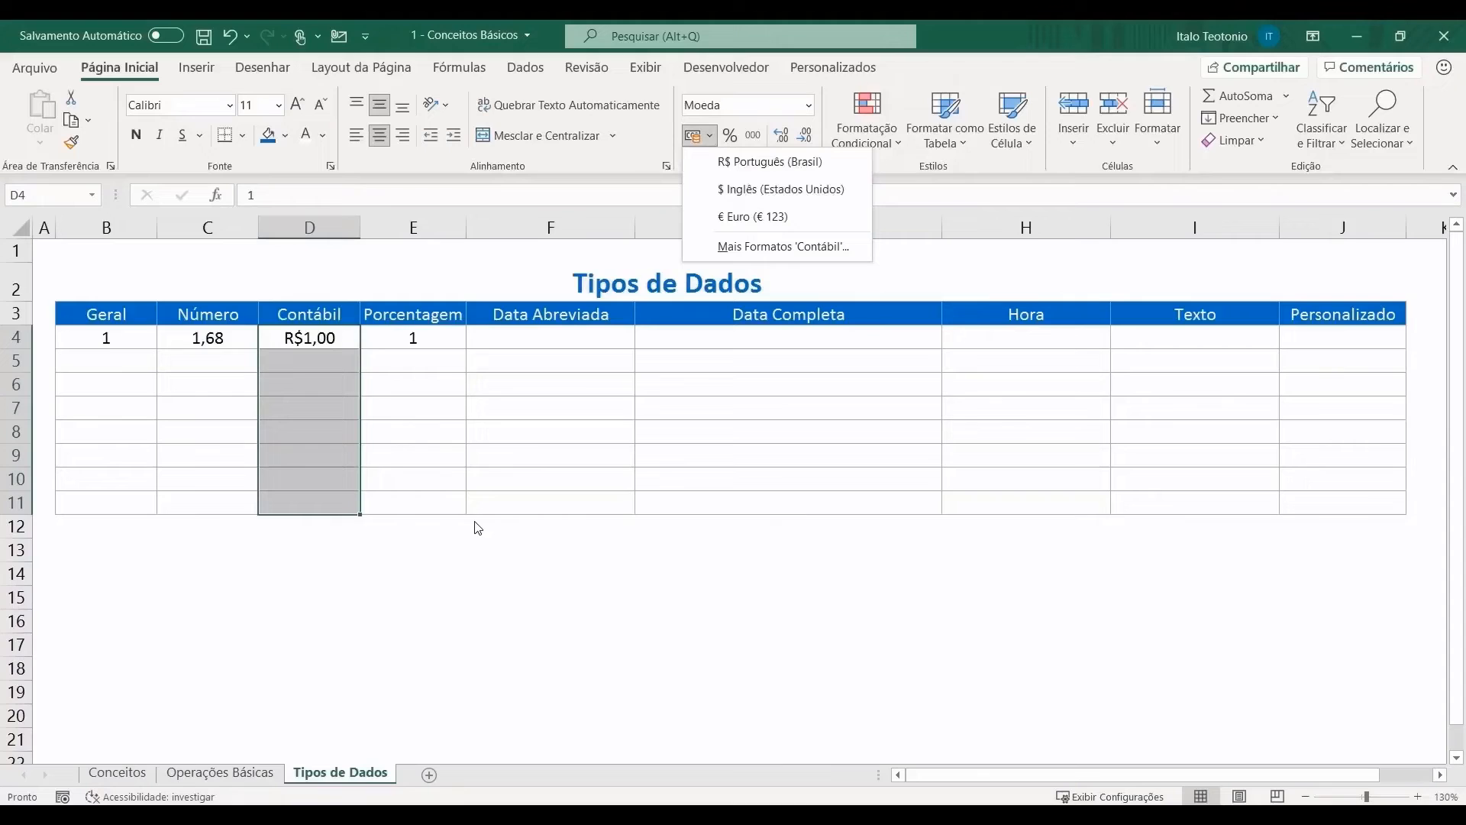
pyautogui.click(450, 335)
pyautogui.moveTo(452, 333); pyautogui.dragTo(422, 481)
pyautogui.moveTo(439, 338); pyautogui.dragTo(420, 506)
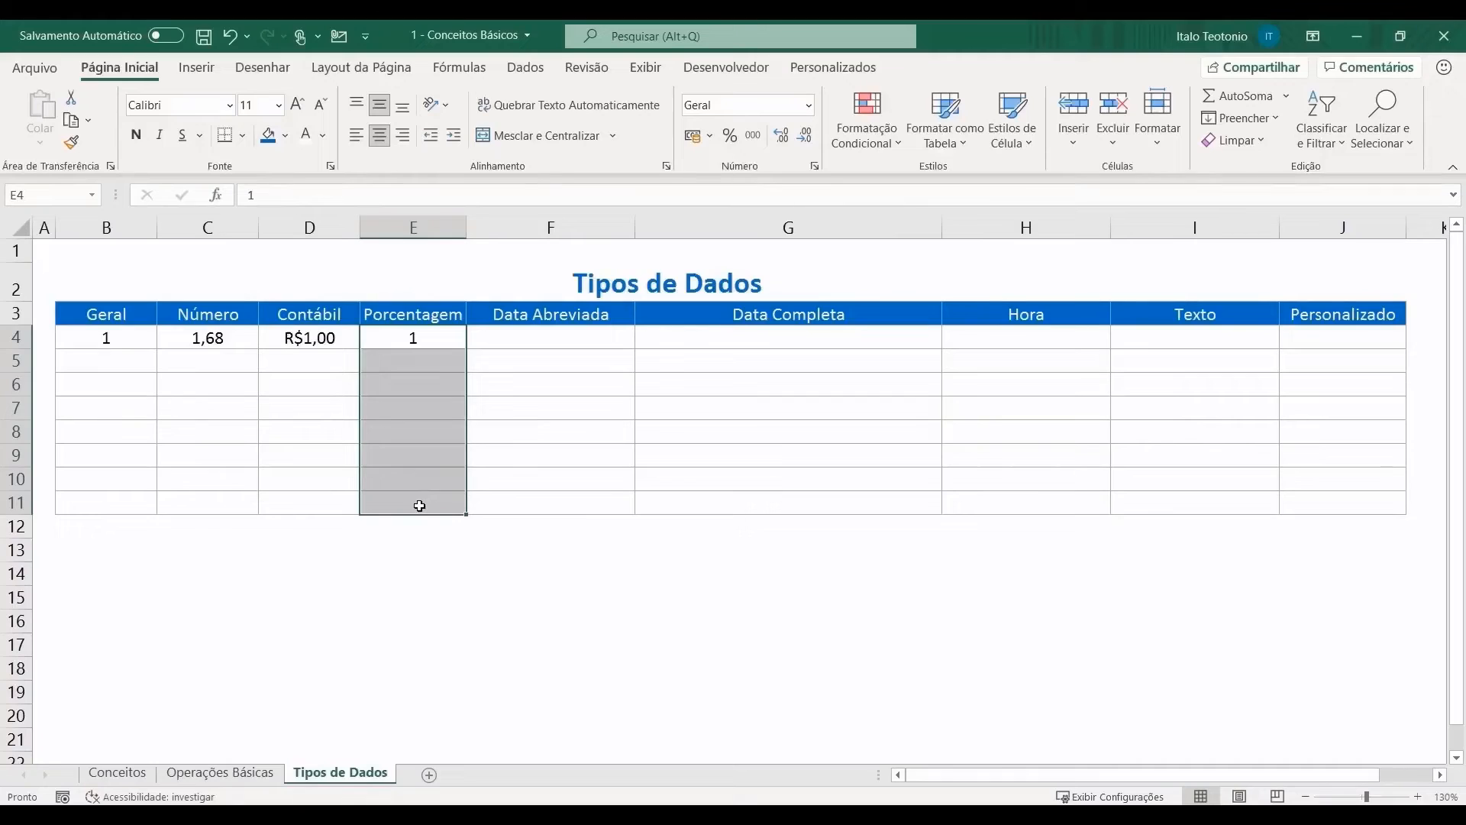
# Step: Test percentage formatting on E4 with 0,5, undoing each attempt
pyautogui.click(429, 344)
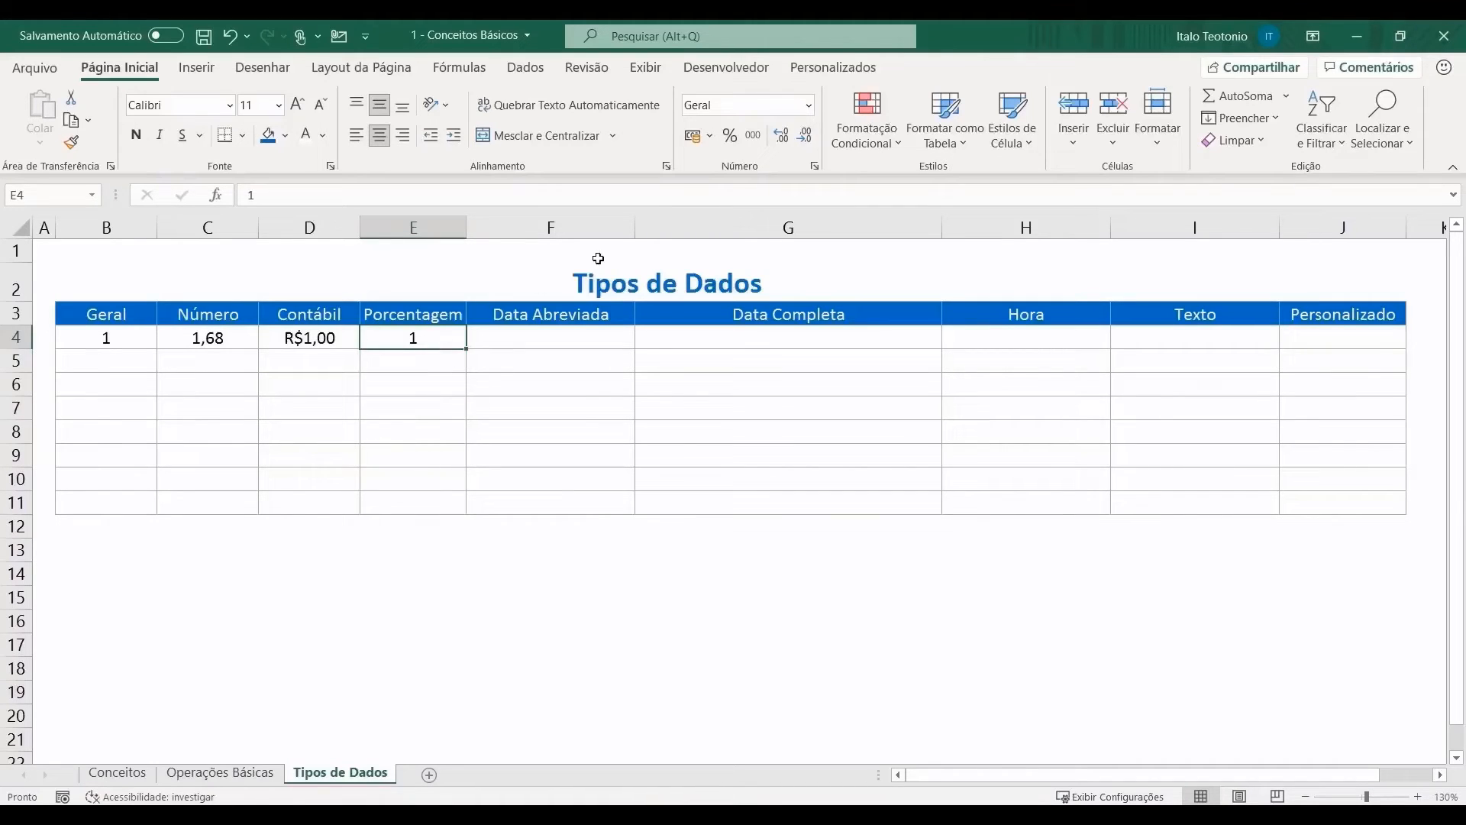
pyautogui.click(731, 138)
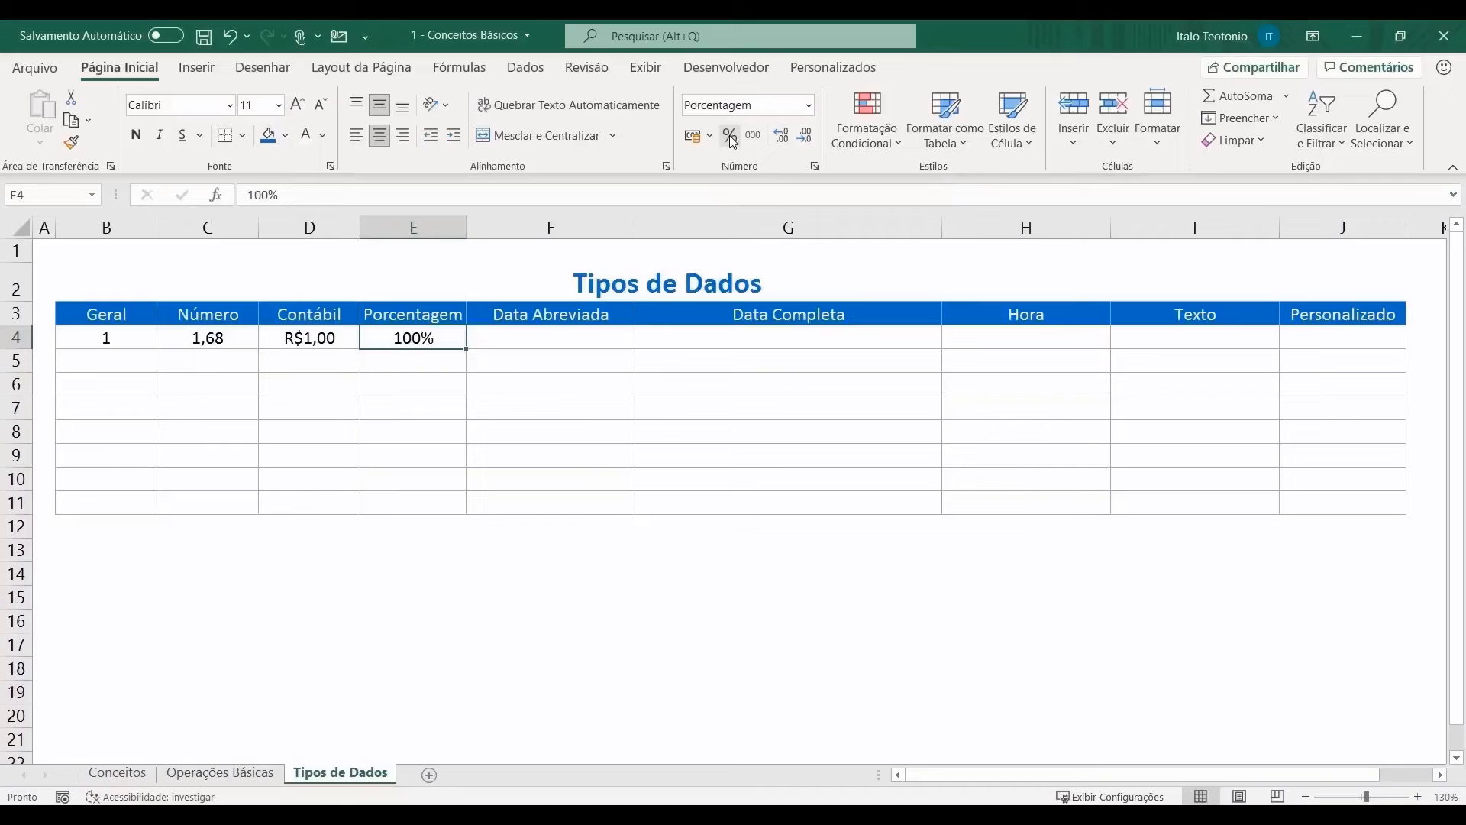
pyautogui.hotkey('ctrl', 'z')
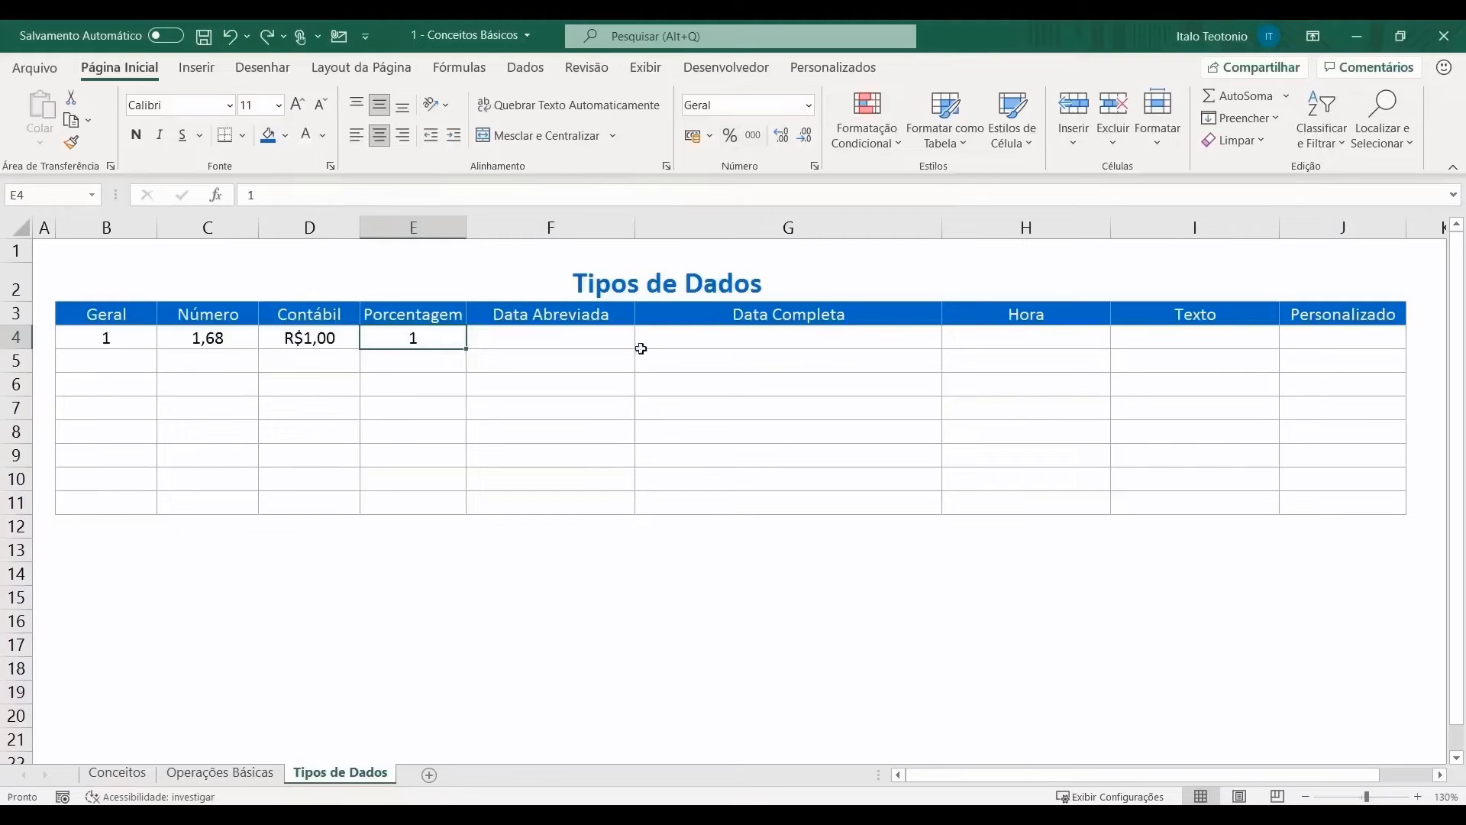
pyautogui.write('0,5')
pyautogui.hotkey('ctrl', 'Return')
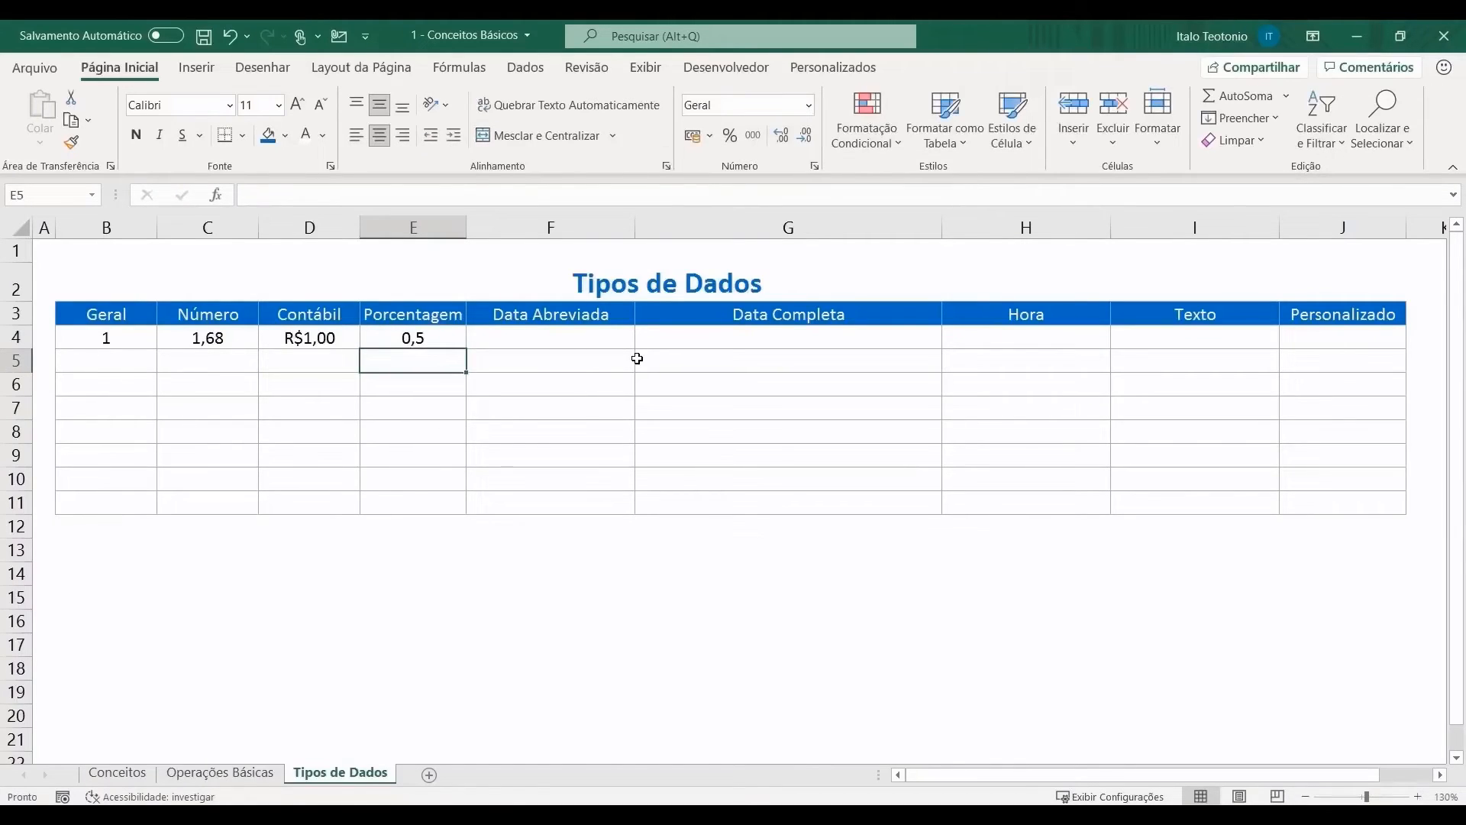
pyautogui.click(731, 137)
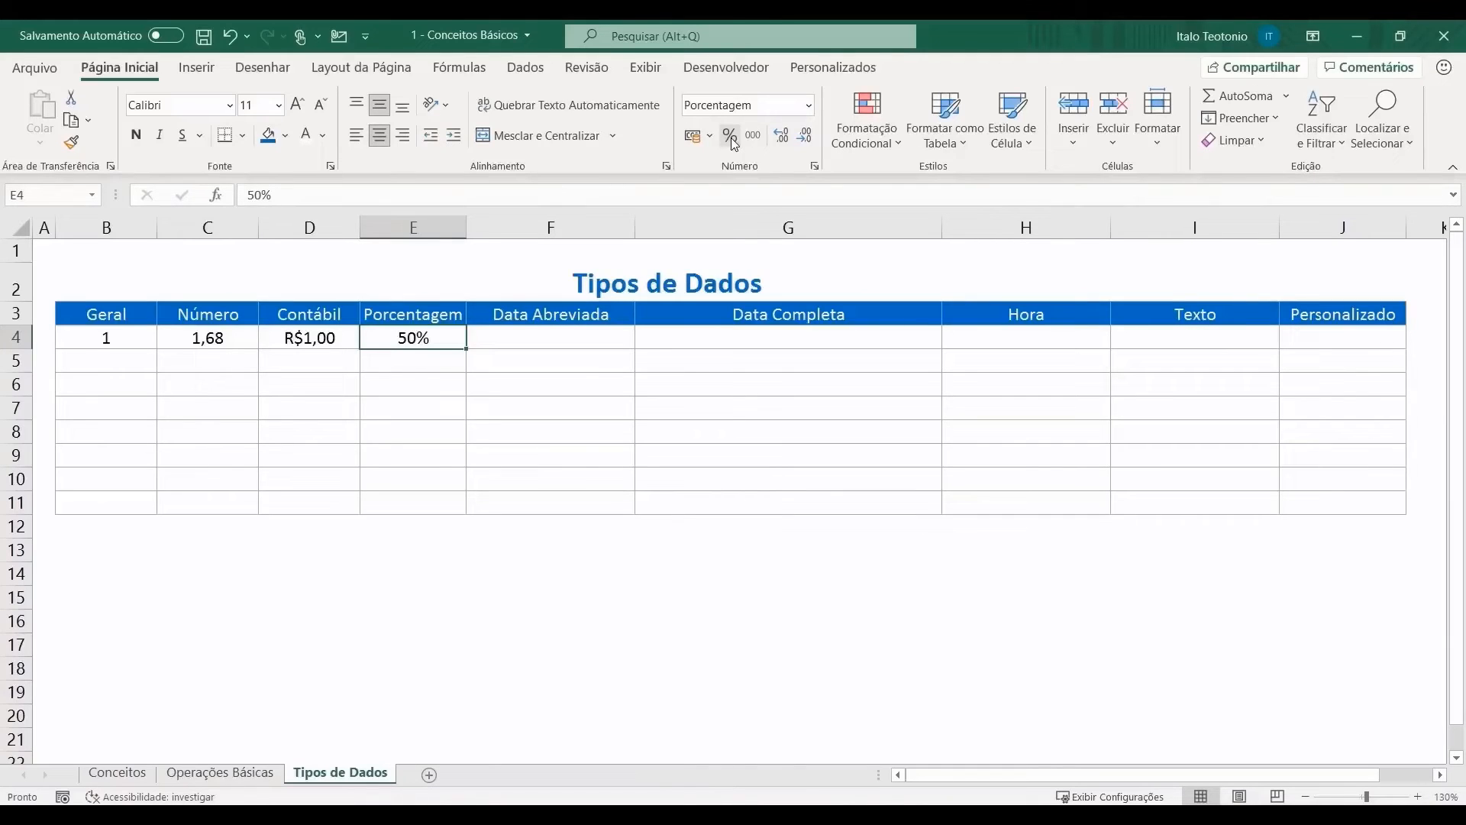
pyautogui.hotkey('ctrl', 'z')
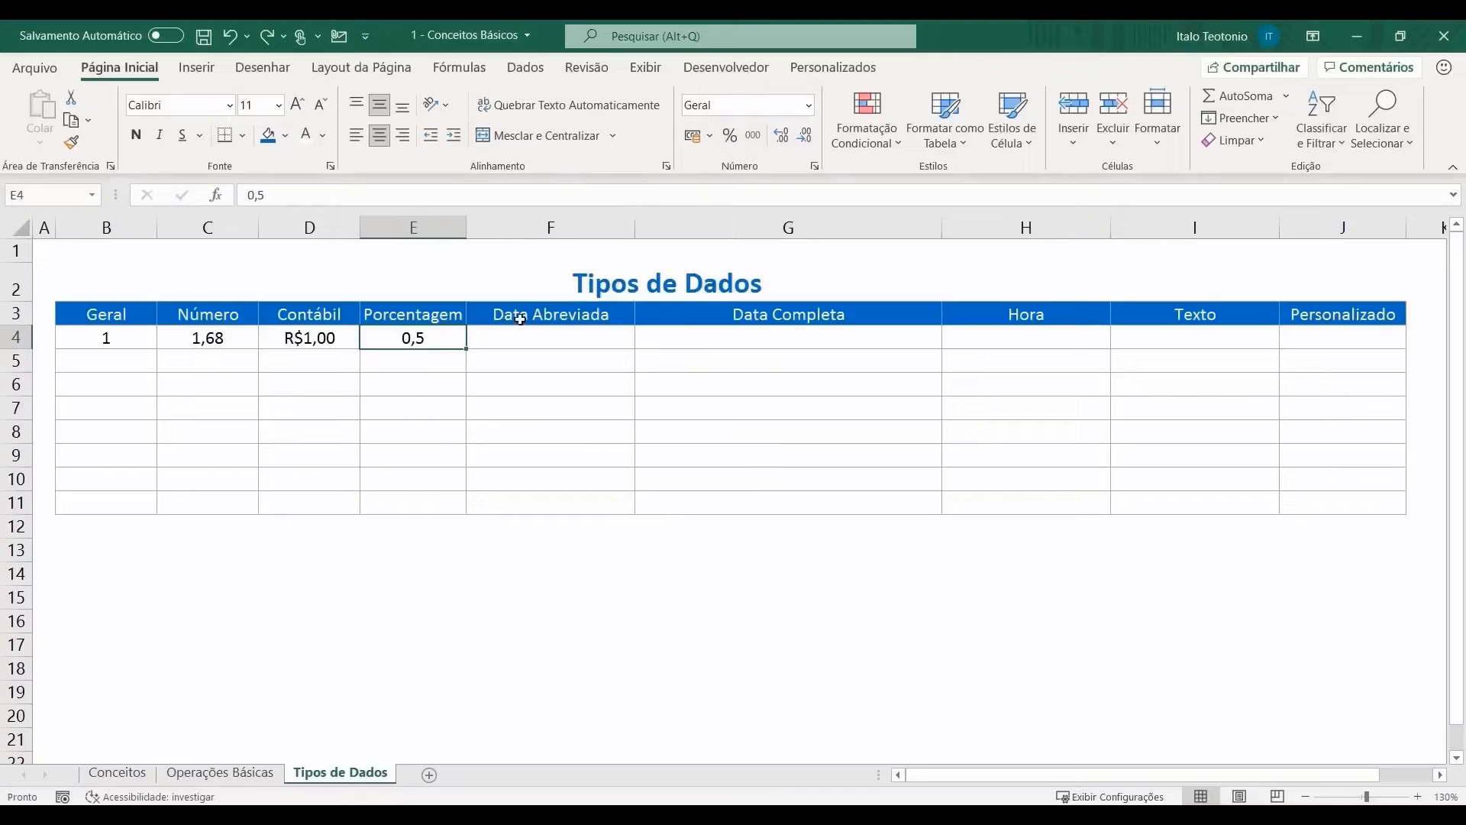
# Step: Clear E4:E11 and apply the percentage format to the whole range
pyautogui.moveTo(442, 341); pyautogui.dragTo(436, 501)
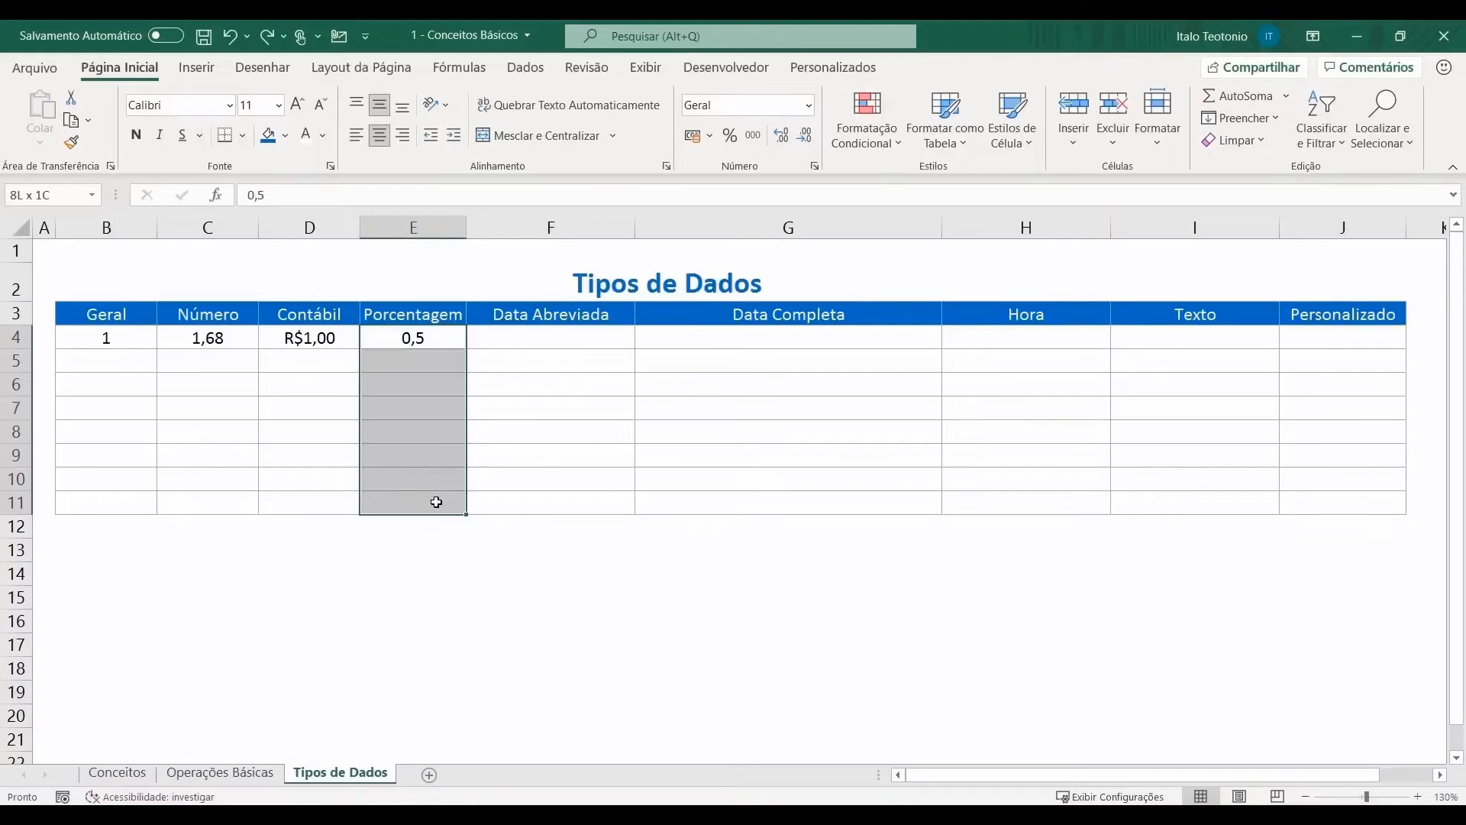
pyautogui.press('Delete')
pyautogui.moveTo(437, 339); pyautogui.dragTo(419, 501)
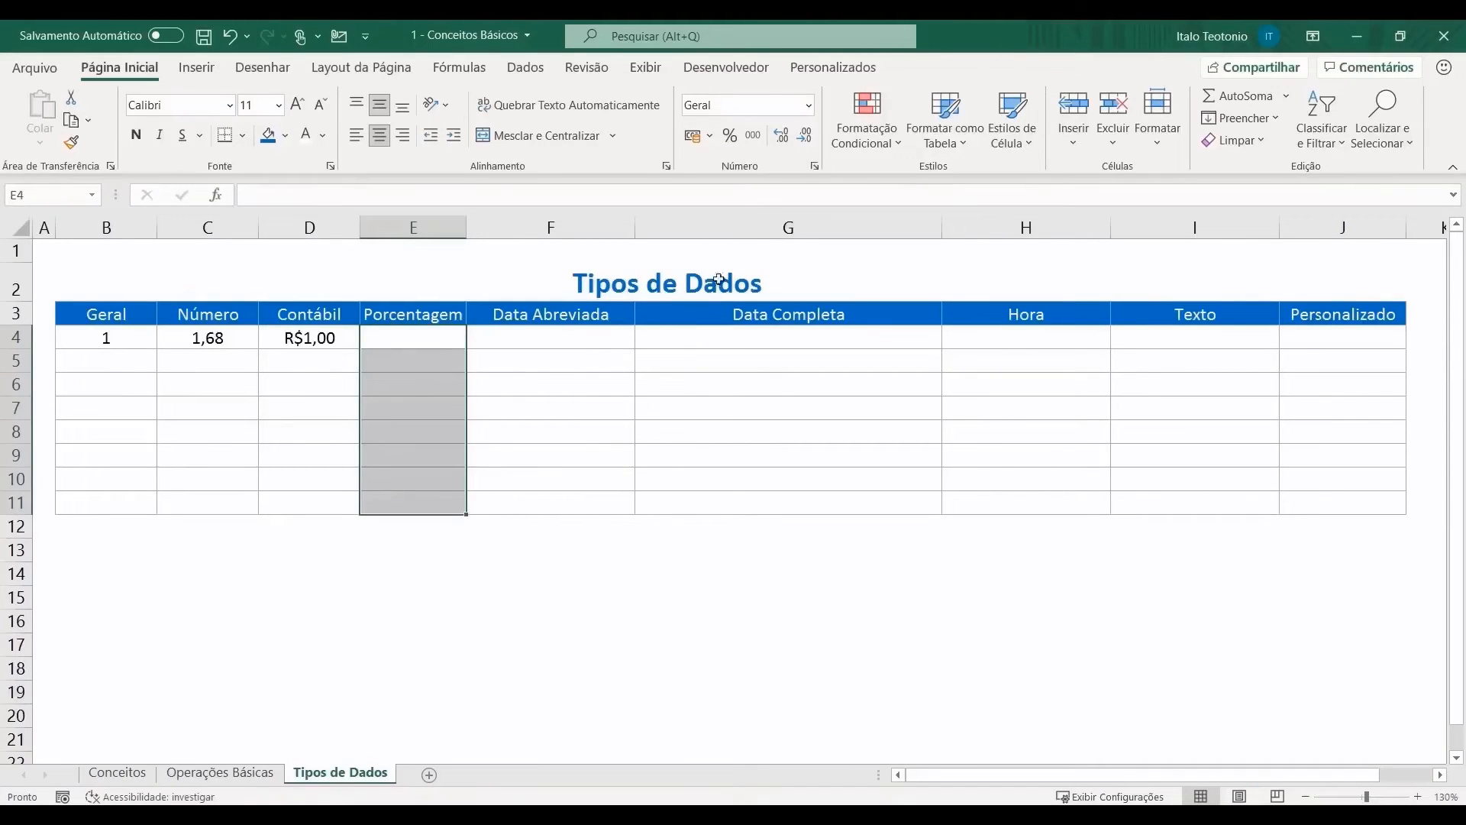
pyautogui.click(731, 136)
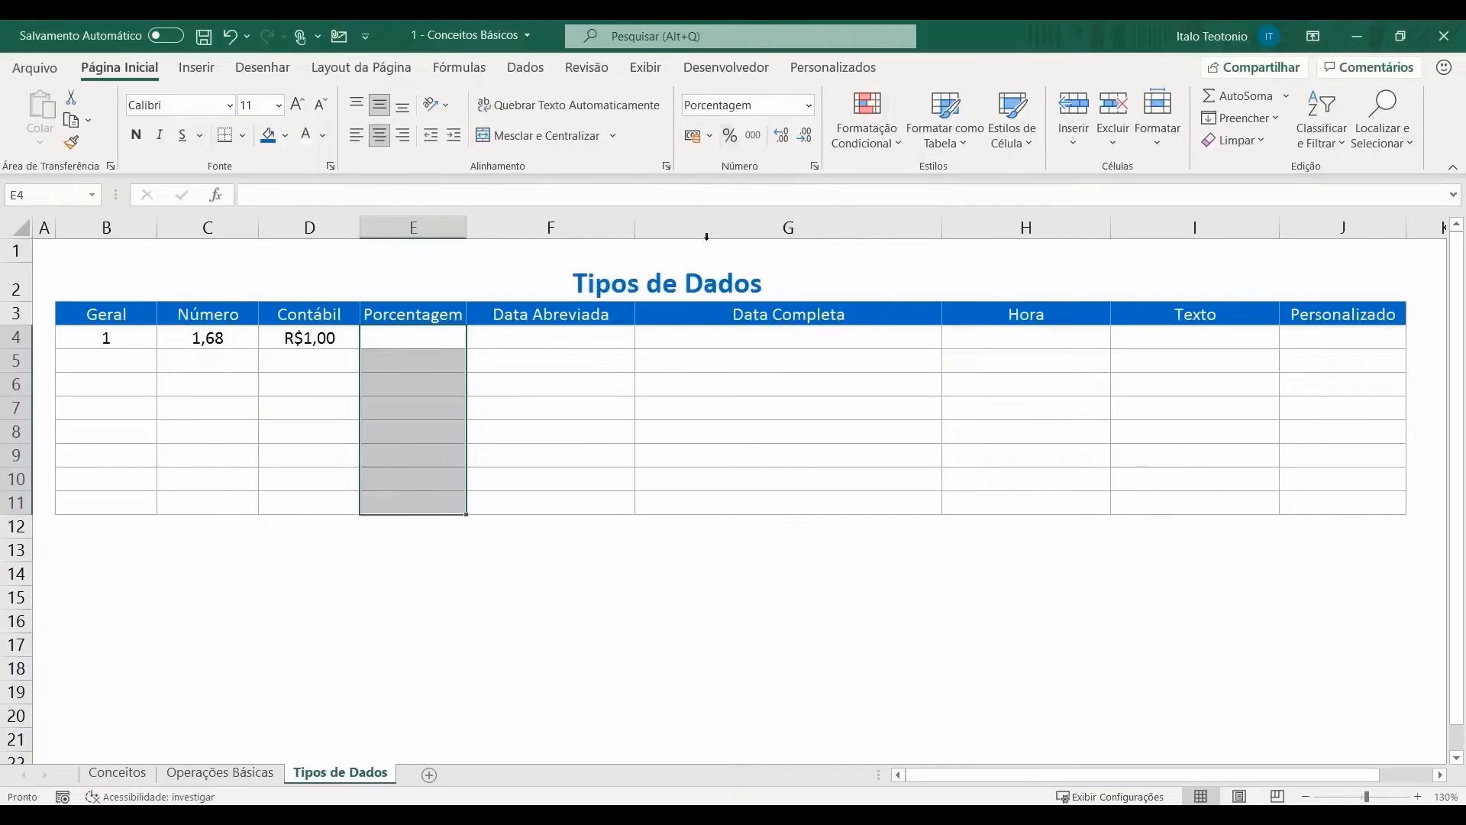
# Step: Enter 1 in E4 and 100 in E5 so they show 1% and 100%
pyautogui.click(440, 340)
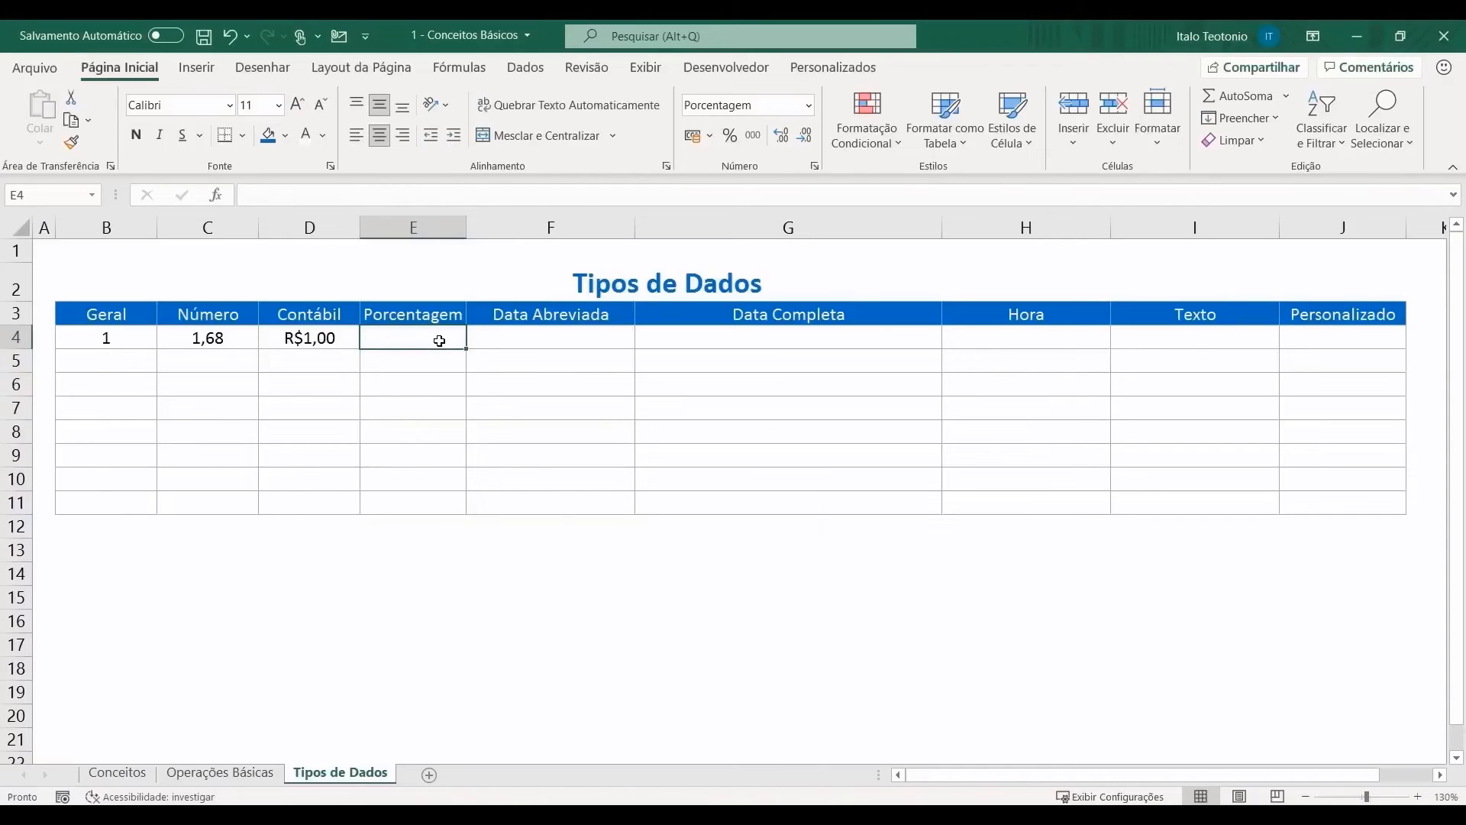
pyautogui.write('1')
pyautogui.press('Return')
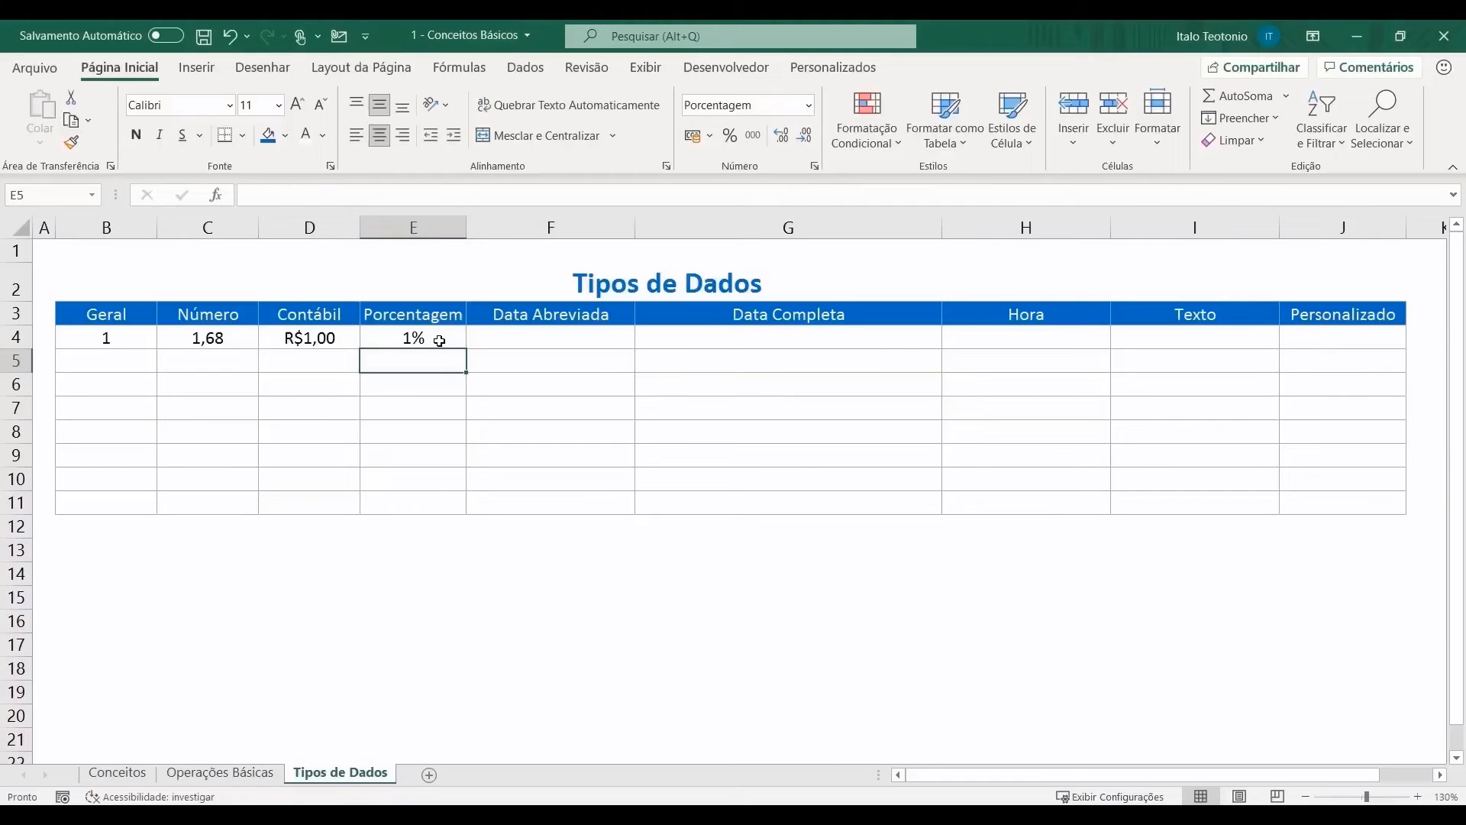
pyautogui.write('100')
pyautogui.press('Return')
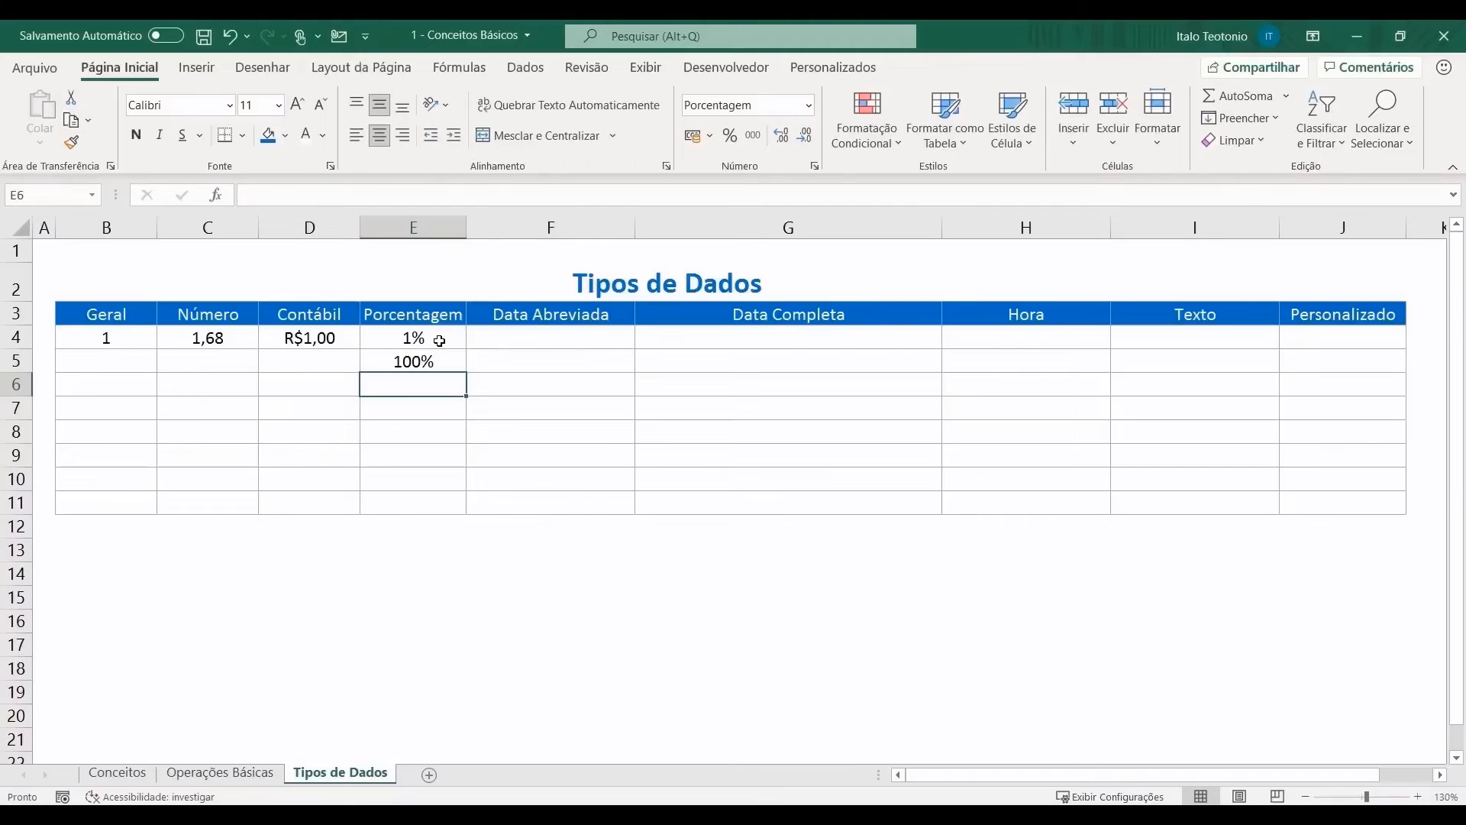
pyautogui.click(492, 336)
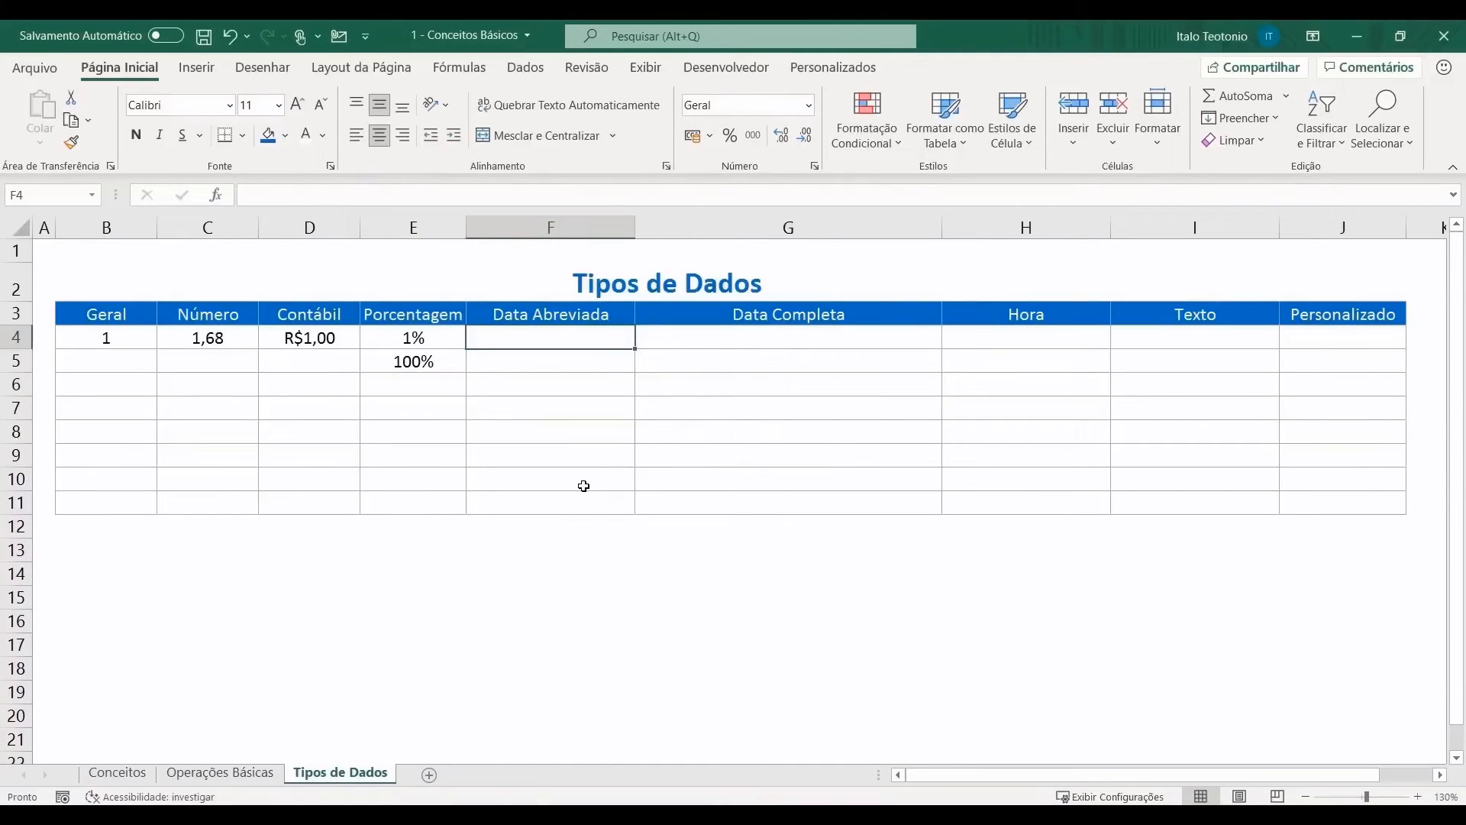
# Step: Enter 06/07/2021 in F4 and copy that date into G4
pyautogui.write('06/07/2021')
pyautogui.press('Return')
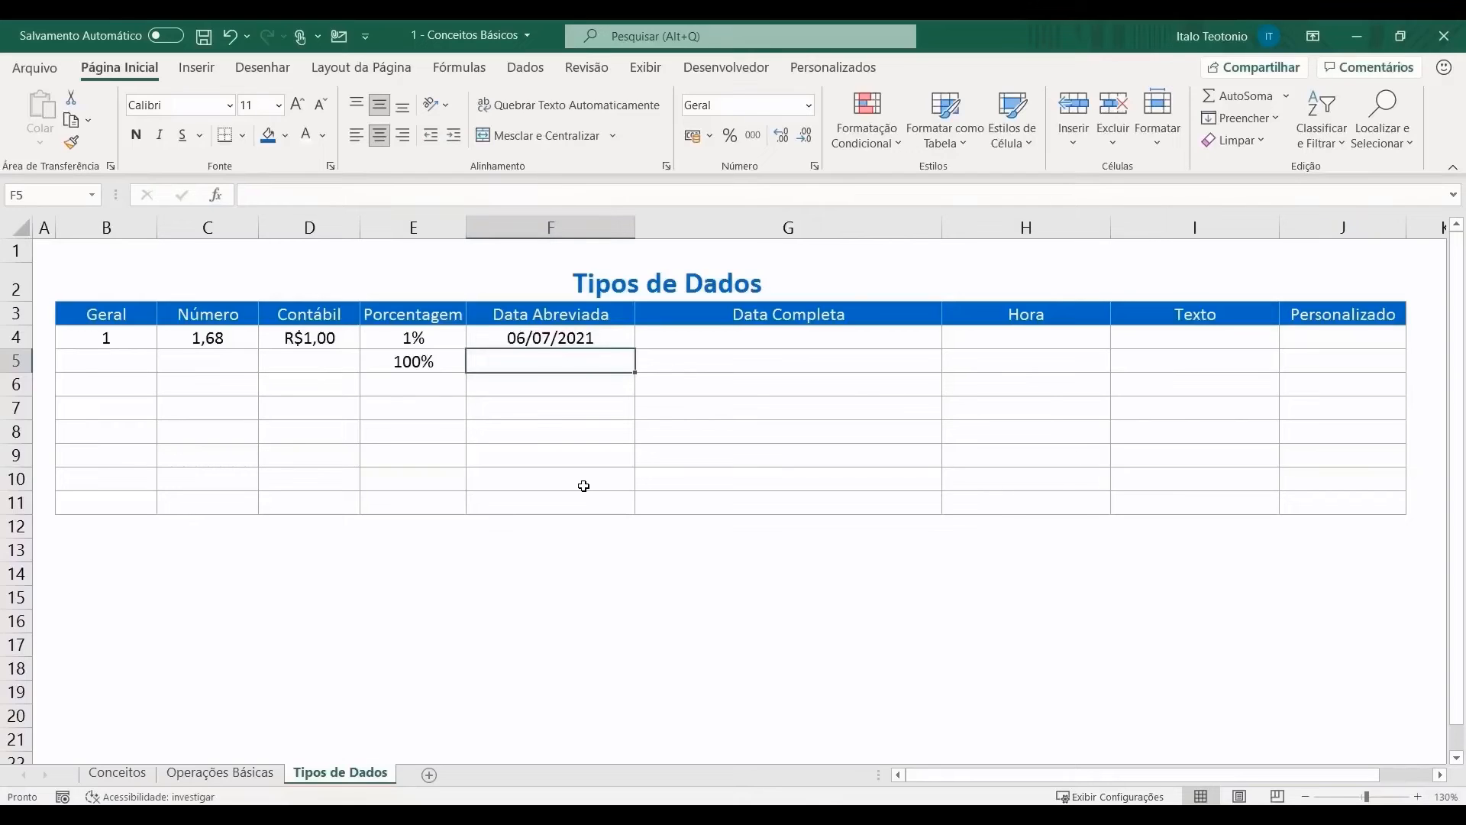
pyautogui.click(626, 337)
pyautogui.hotkey('ctrl', 'c')
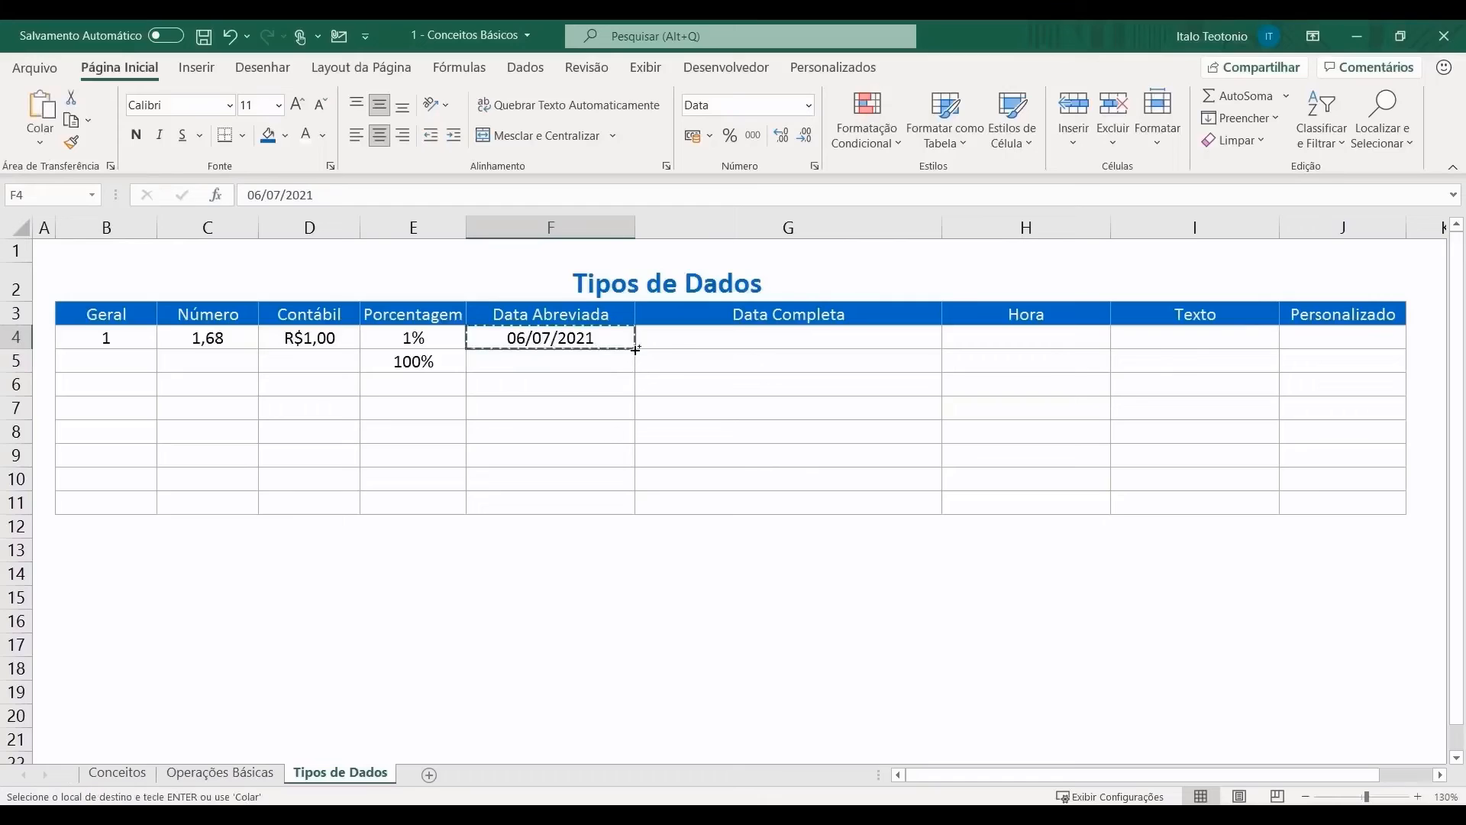
pyautogui.click(682, 345)
pyautogui.hotkey('ctrl', 'v')
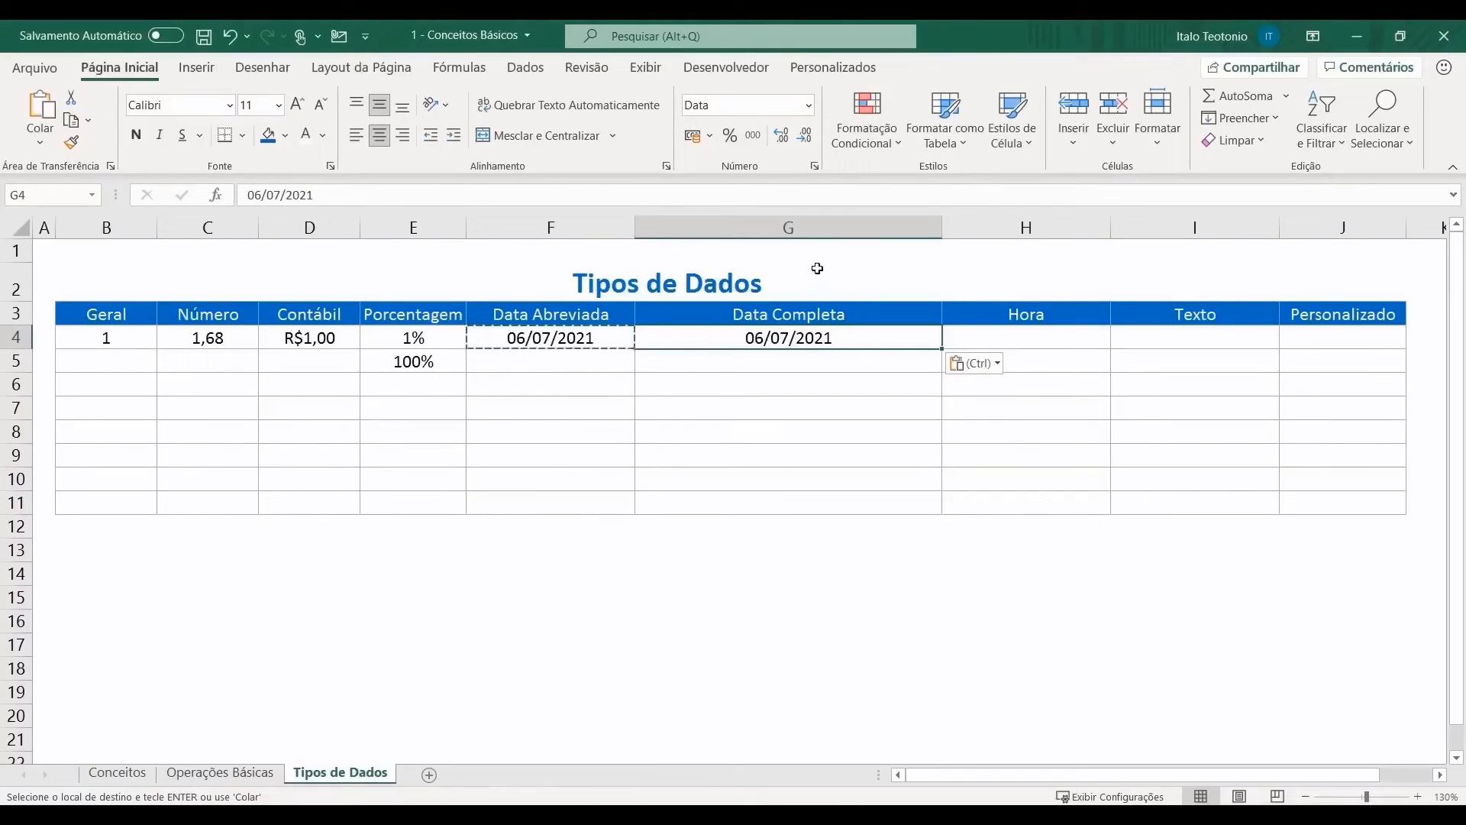
# Step: Format G4 as Data Completa so it reads 'terça-feira, 6 de julho de 2021'
pyautogui.click(808, 106)
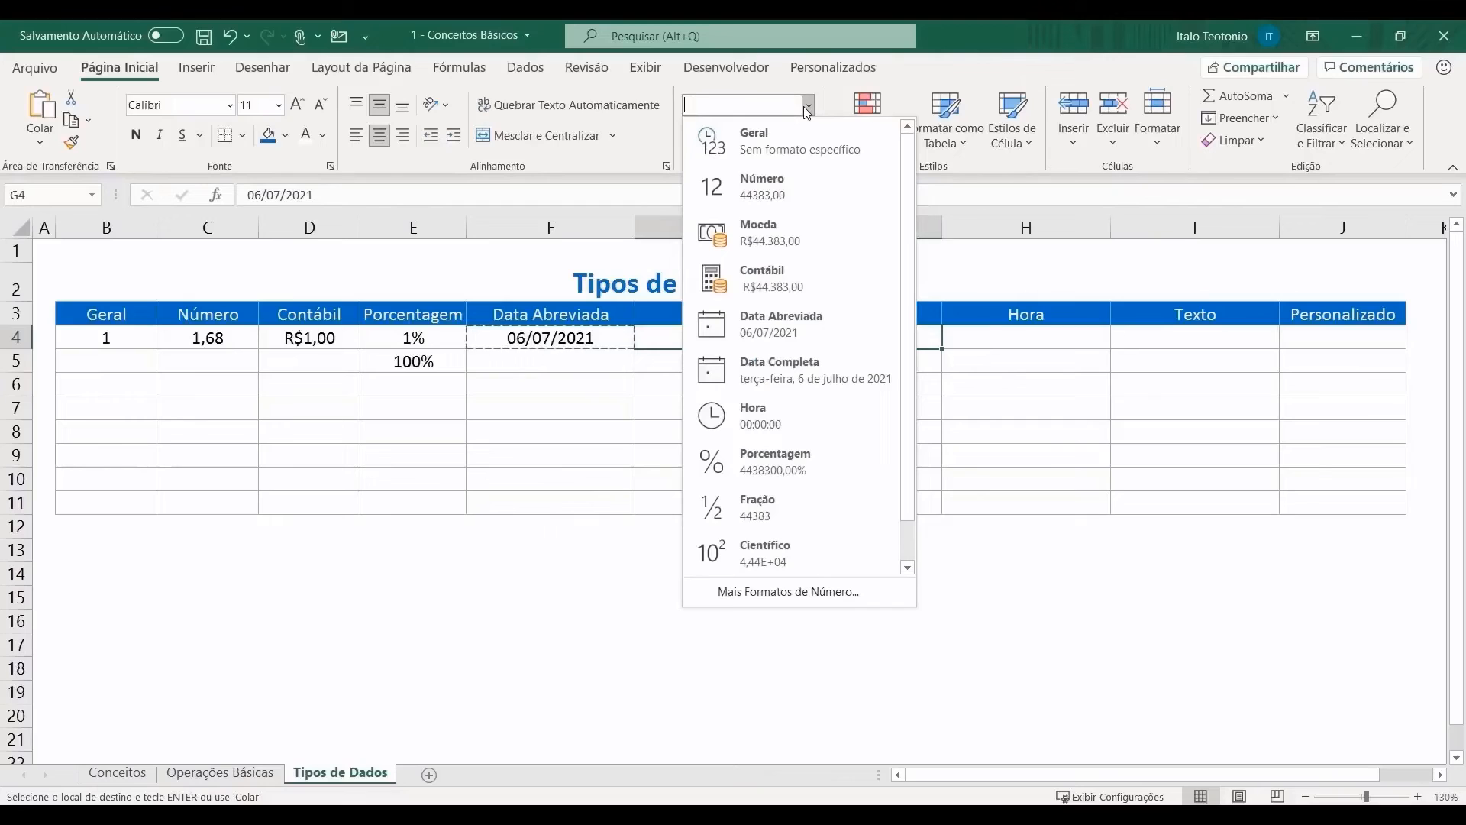
pyautogui.click(790, 379)
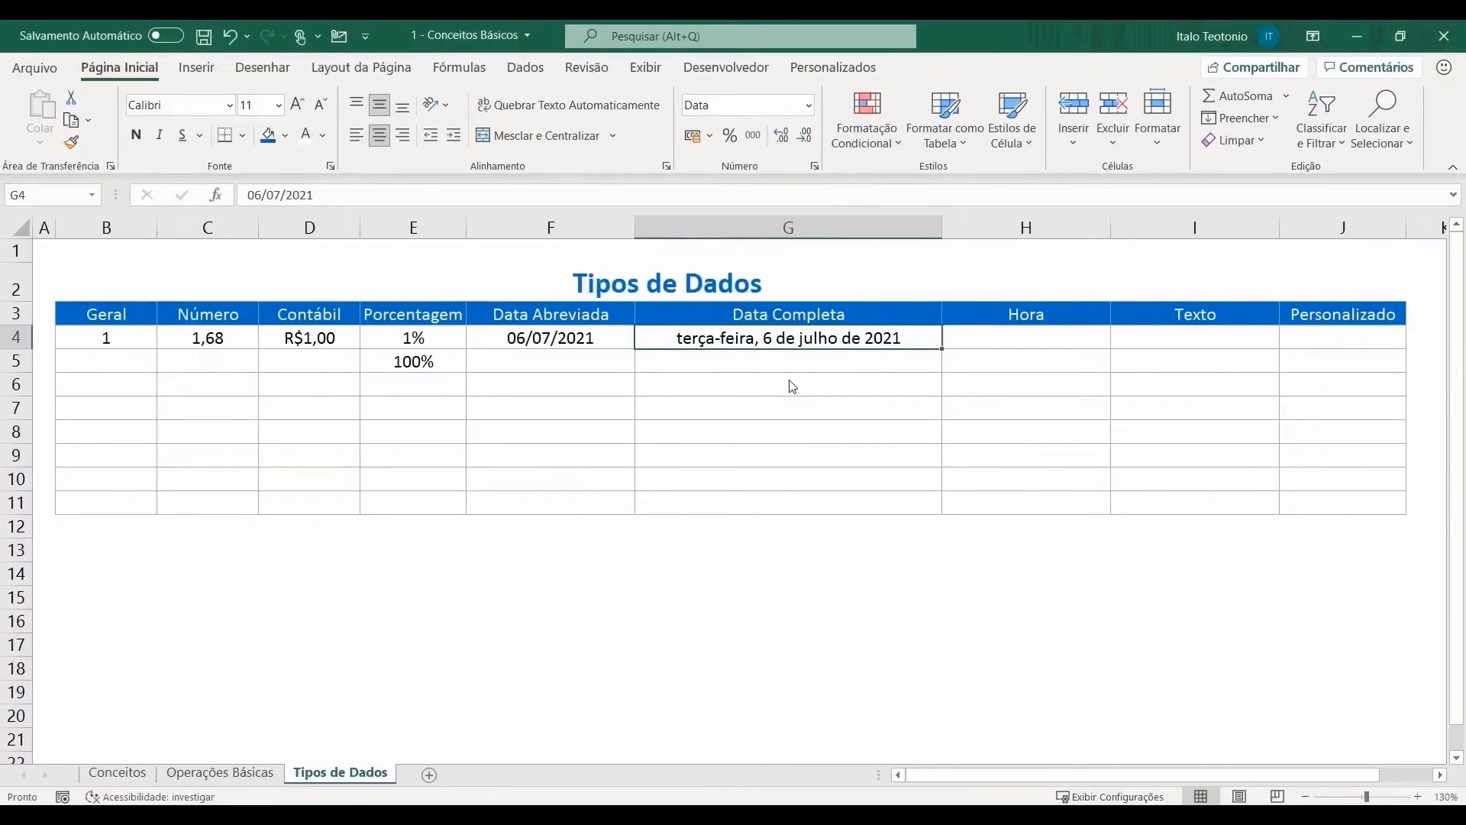
pyautogui.click(997, 333)
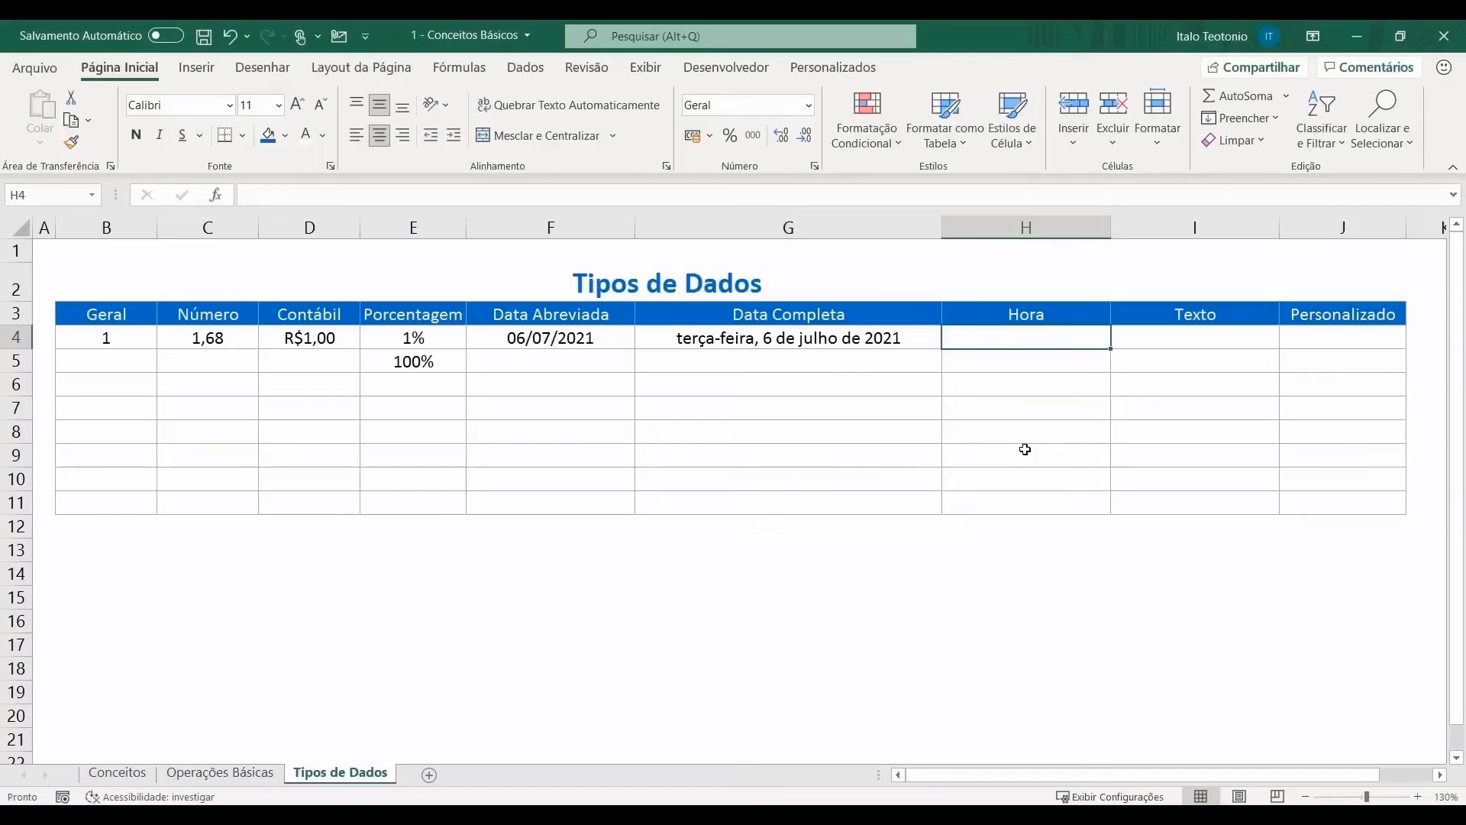
# Step: Enter the time 12:00 in H4 under Hora and check its value
pyautogui.write('12:00')
pyautogui.press('Return')
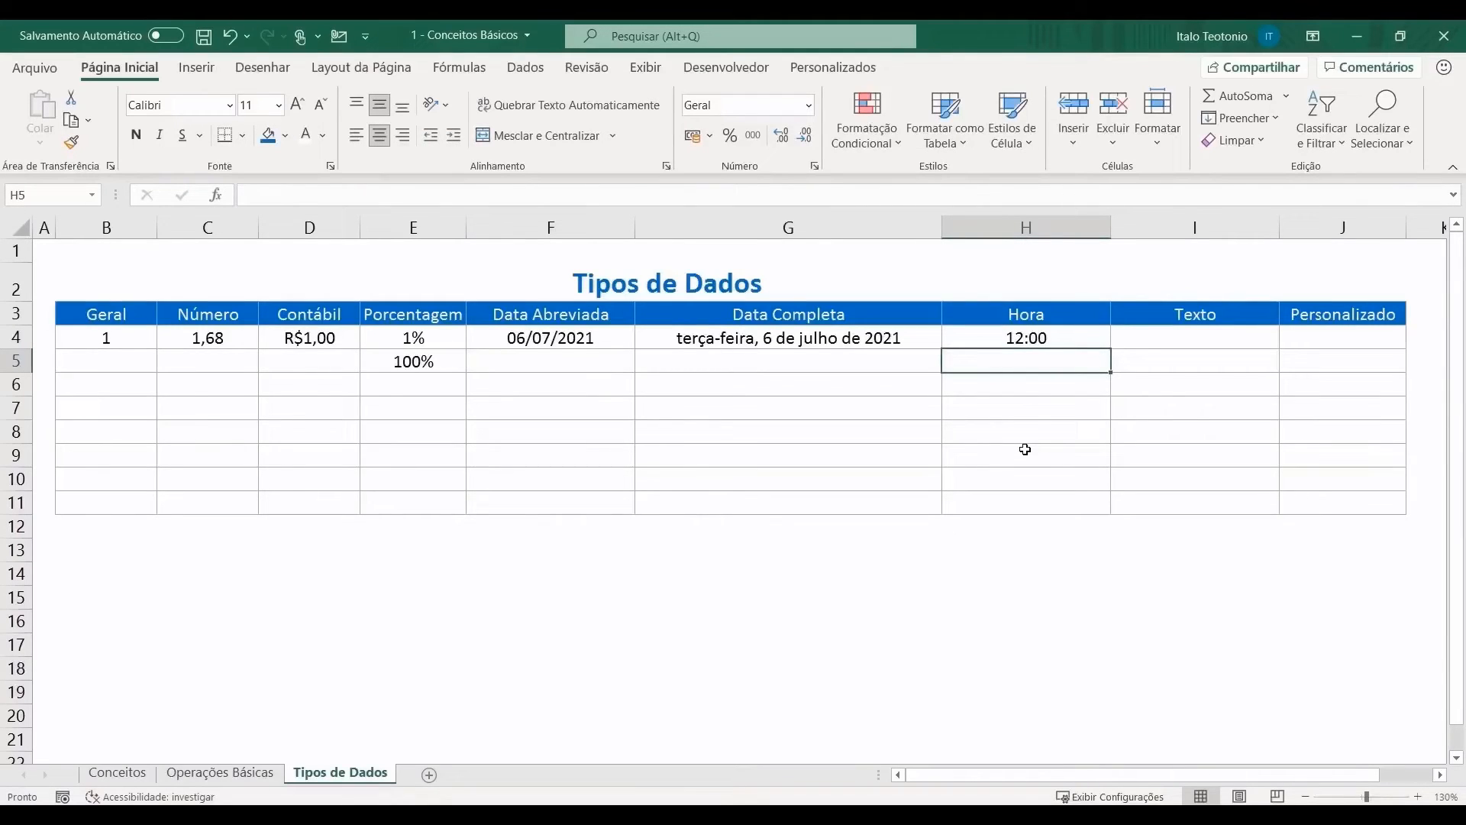
pyautogui.click(1065, 339)
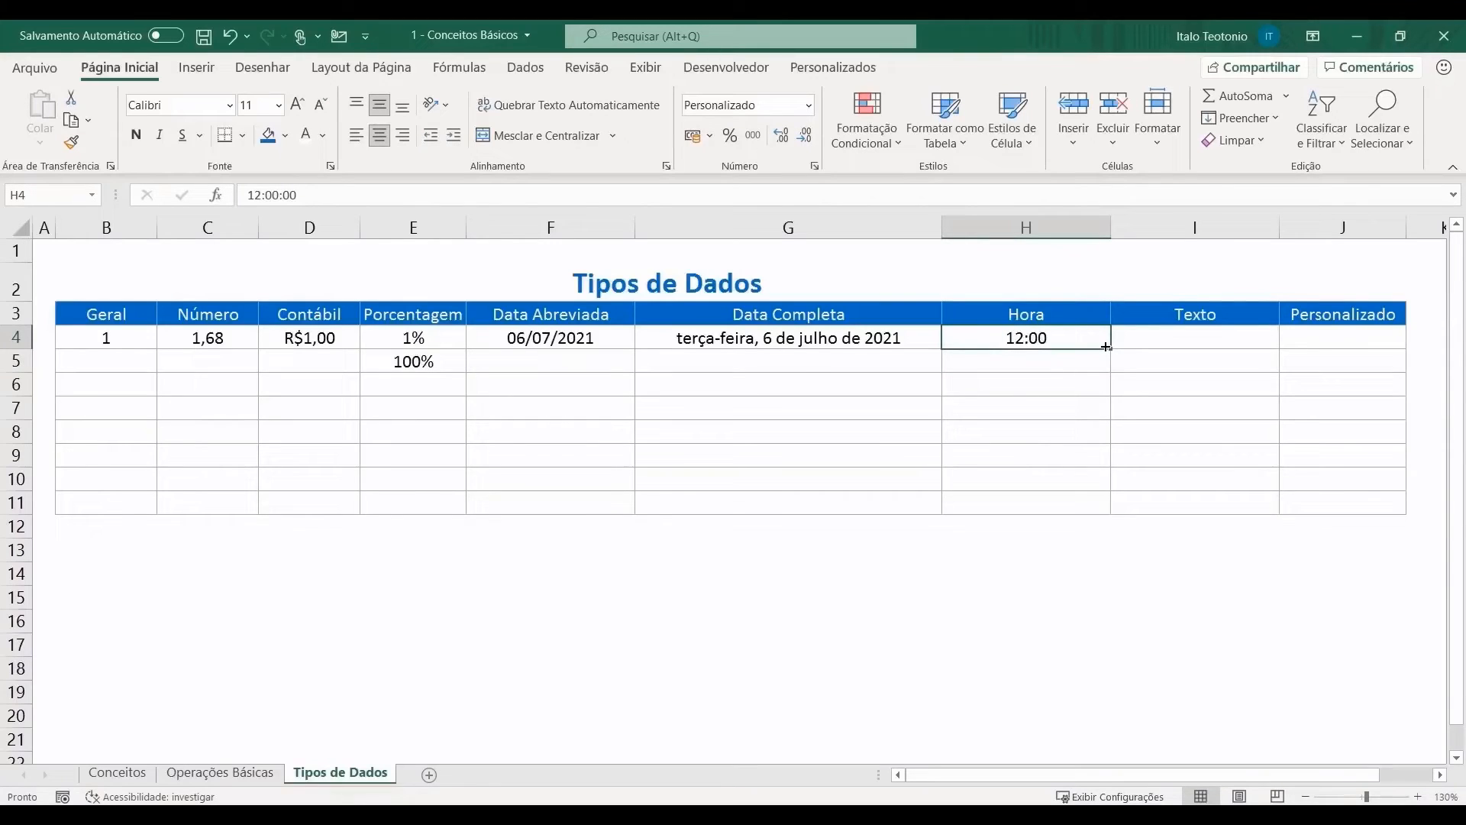
pyautogui.click(1145, 338)
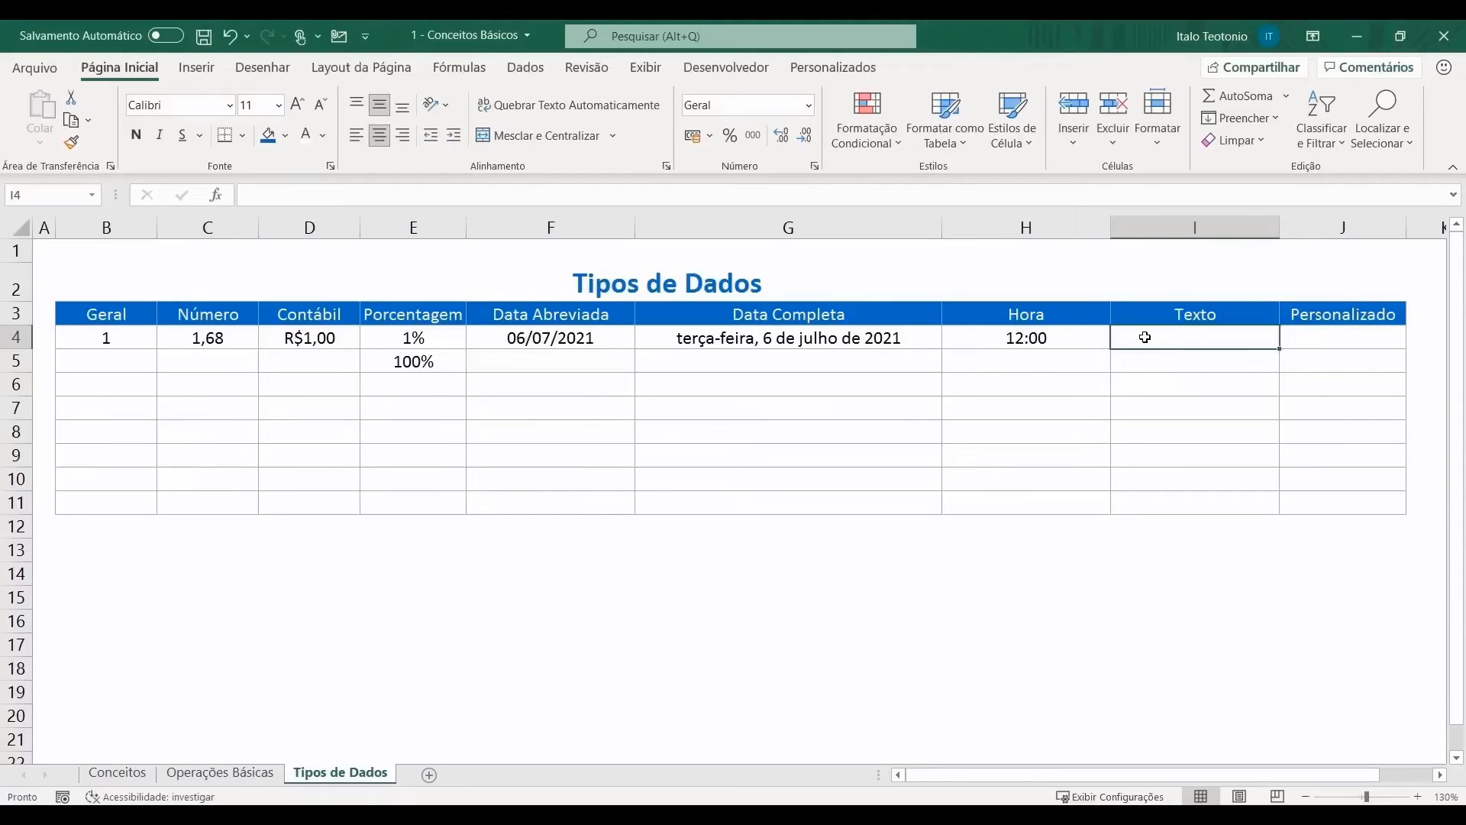
# Step: Enter a full name in I4 and apply the Texto number format to it
pyautogui.press('Return')
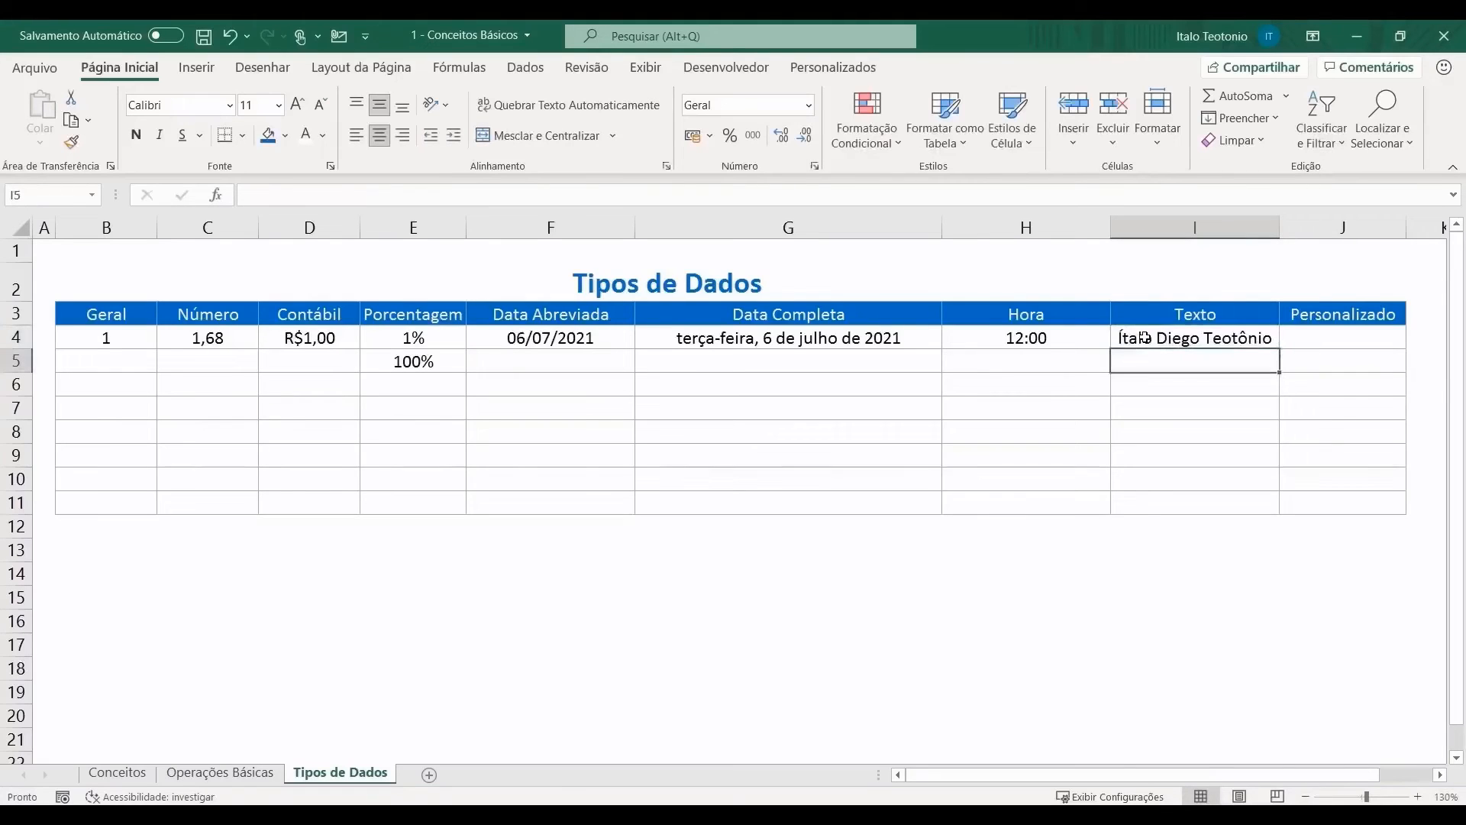
pyautogui.click(1145, 338)
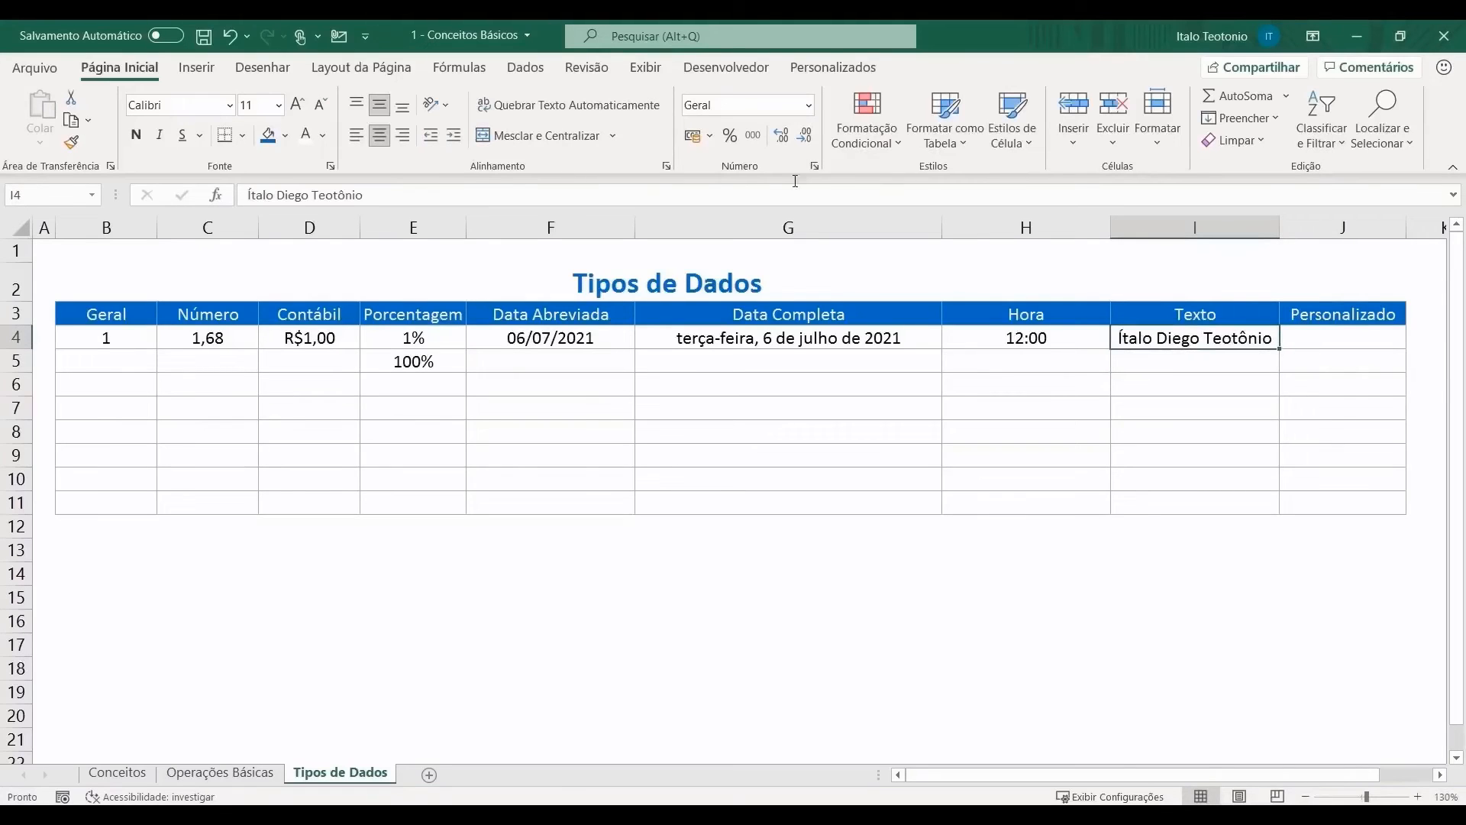
pyautogui.click(812, 108)
pyautogui.scroll(-1, 798, 306)
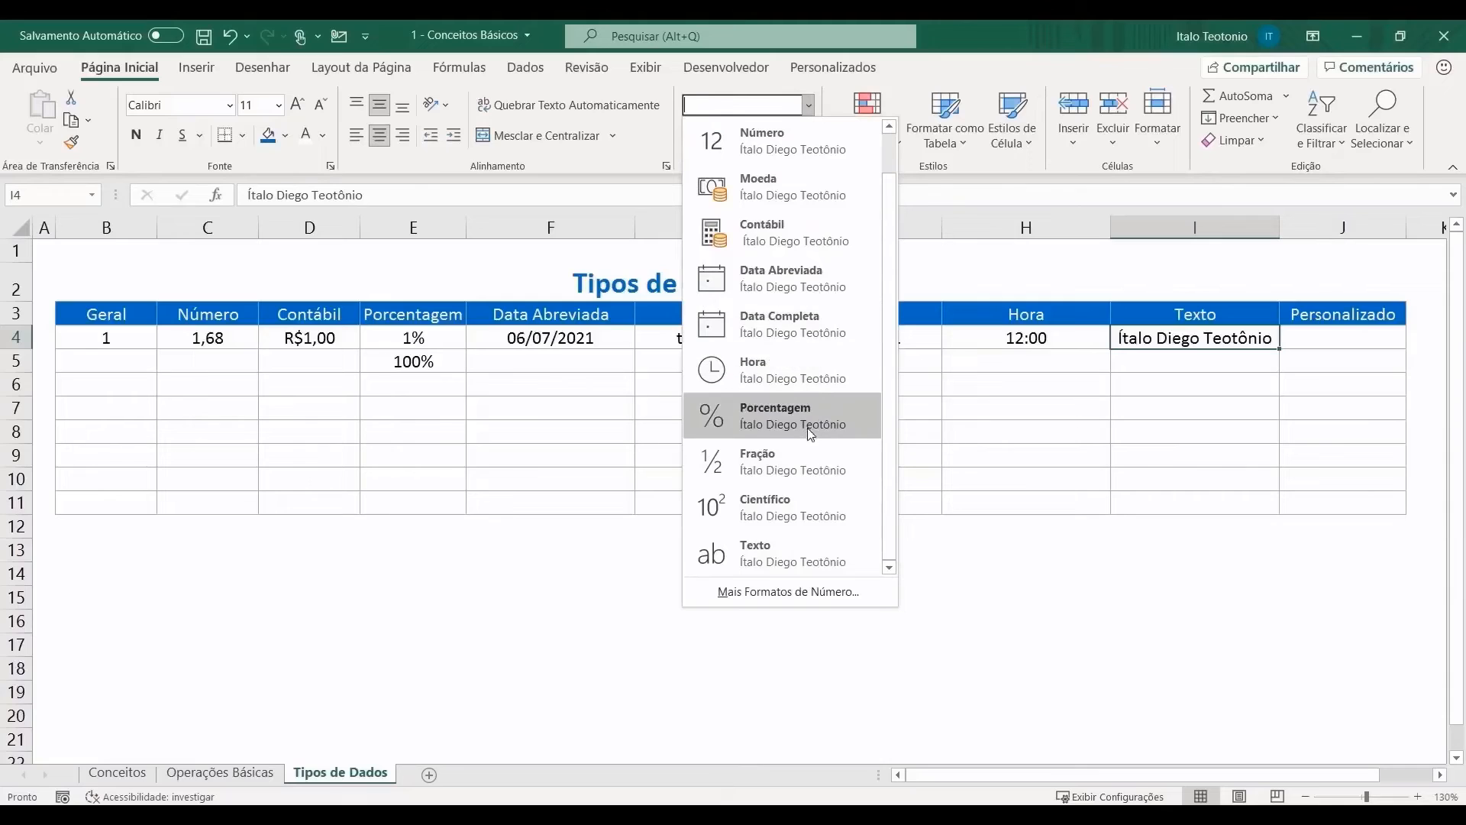
pyautogui.click(759, 561)
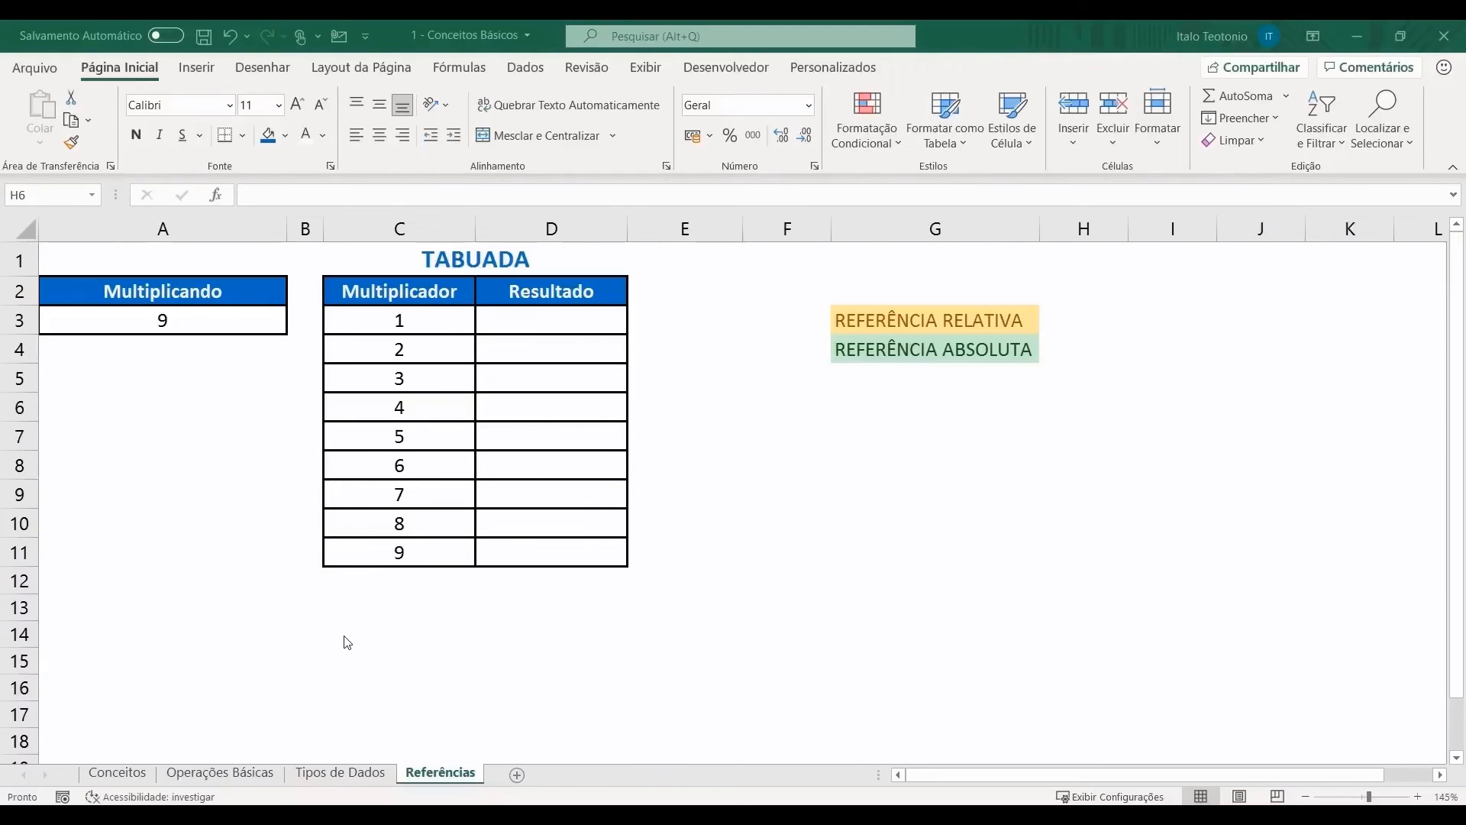
# Step: Look over the TABUADA cells: Resultado D3, multipliers C3:C11 and multiplicand A3
pyautogui.click(564, 313)
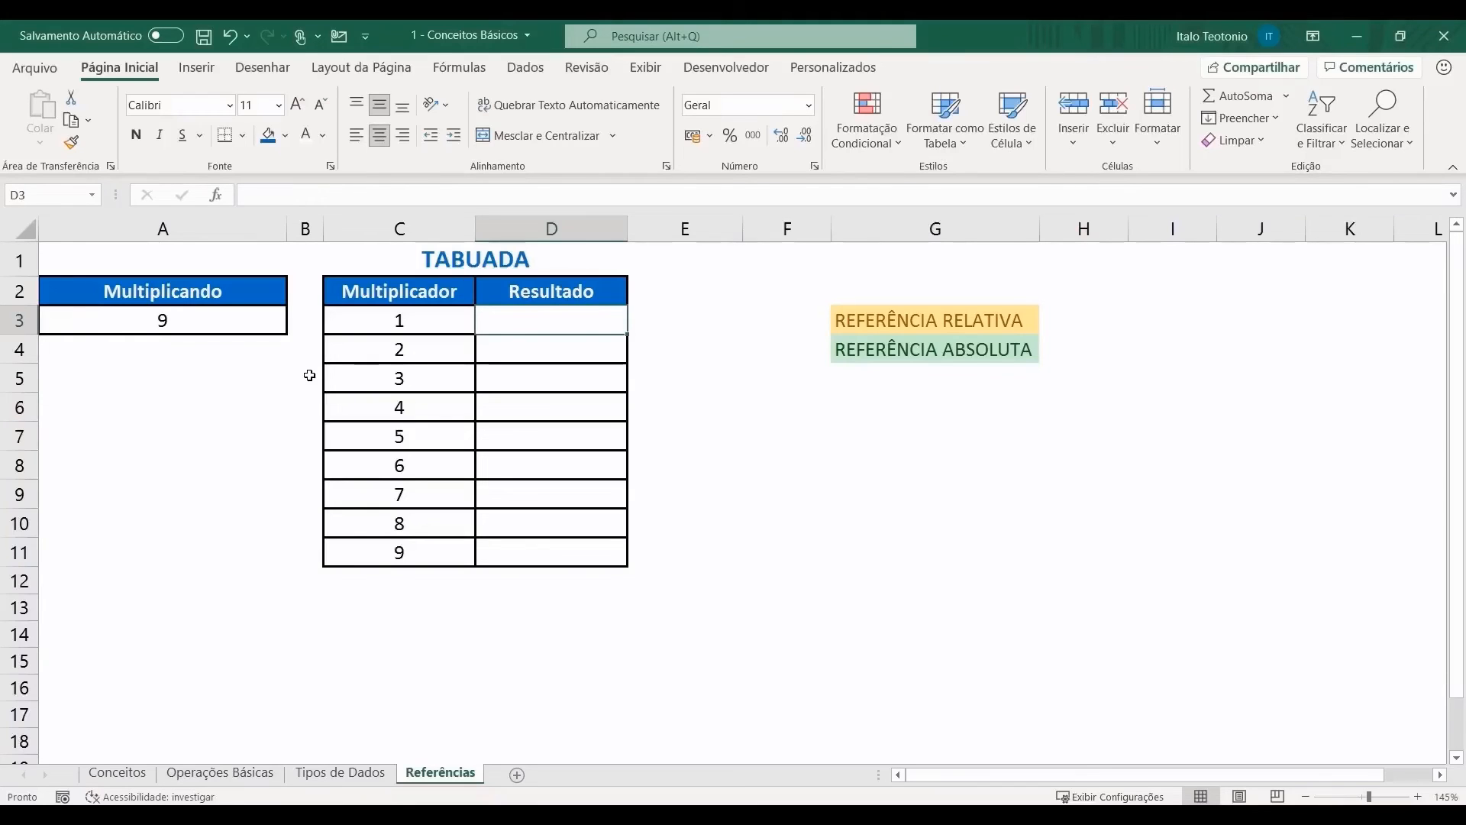
pyautogui.click(427, 318)
pyautogui.moveTo(427, 318); pyautogui.dragTo(416, 553)
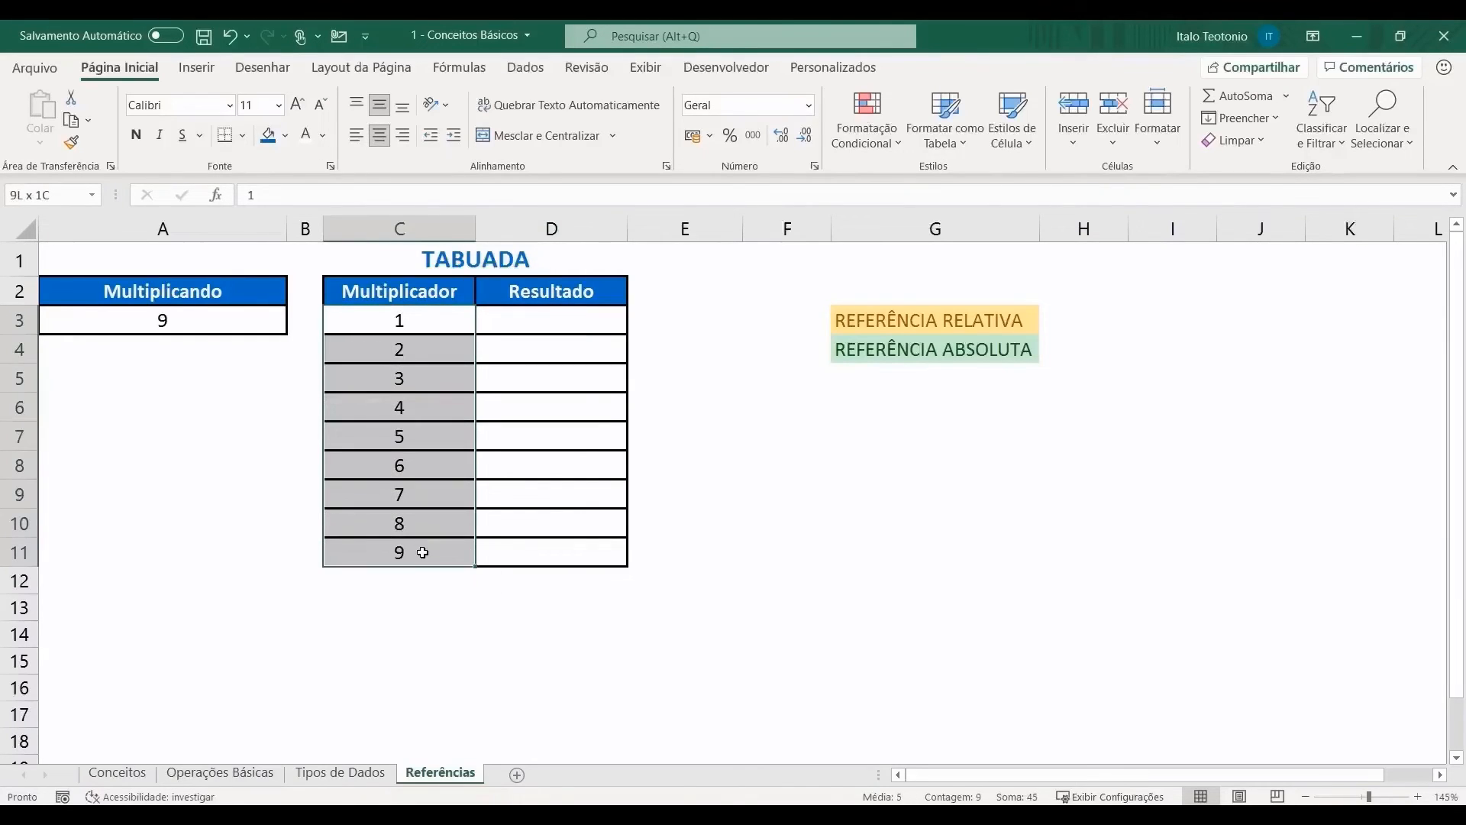
pyautogui.click(192, 332)
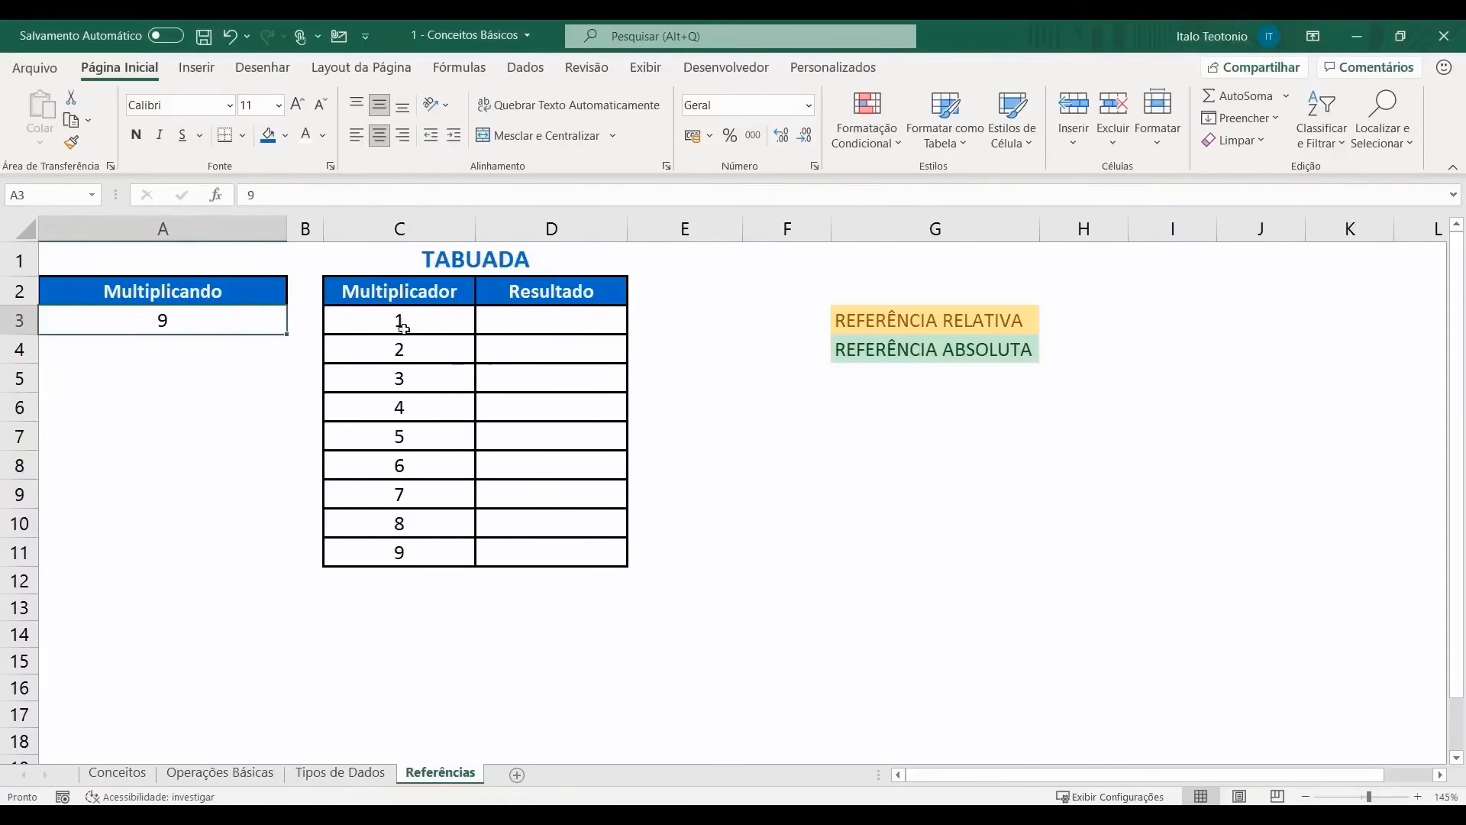
# Step: Enter the formula =C3*A3 in D3 by clicking the referenced cells
pyautogui.click(577, 318)
pyautogui.write('=')
pyautogui.click(418, 320)
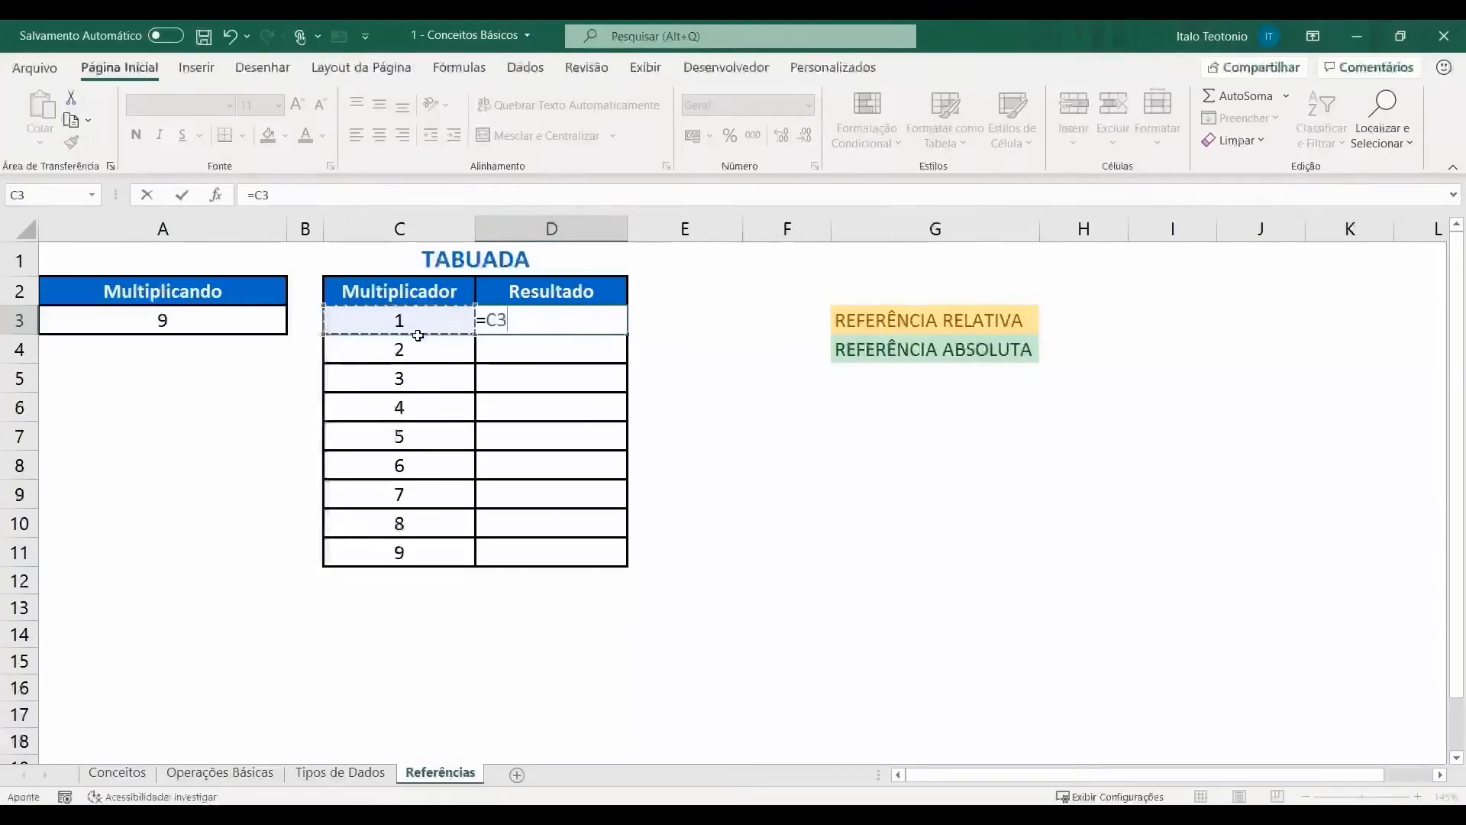
pyautogui.write('*')
pyautogui.click(202, 320)
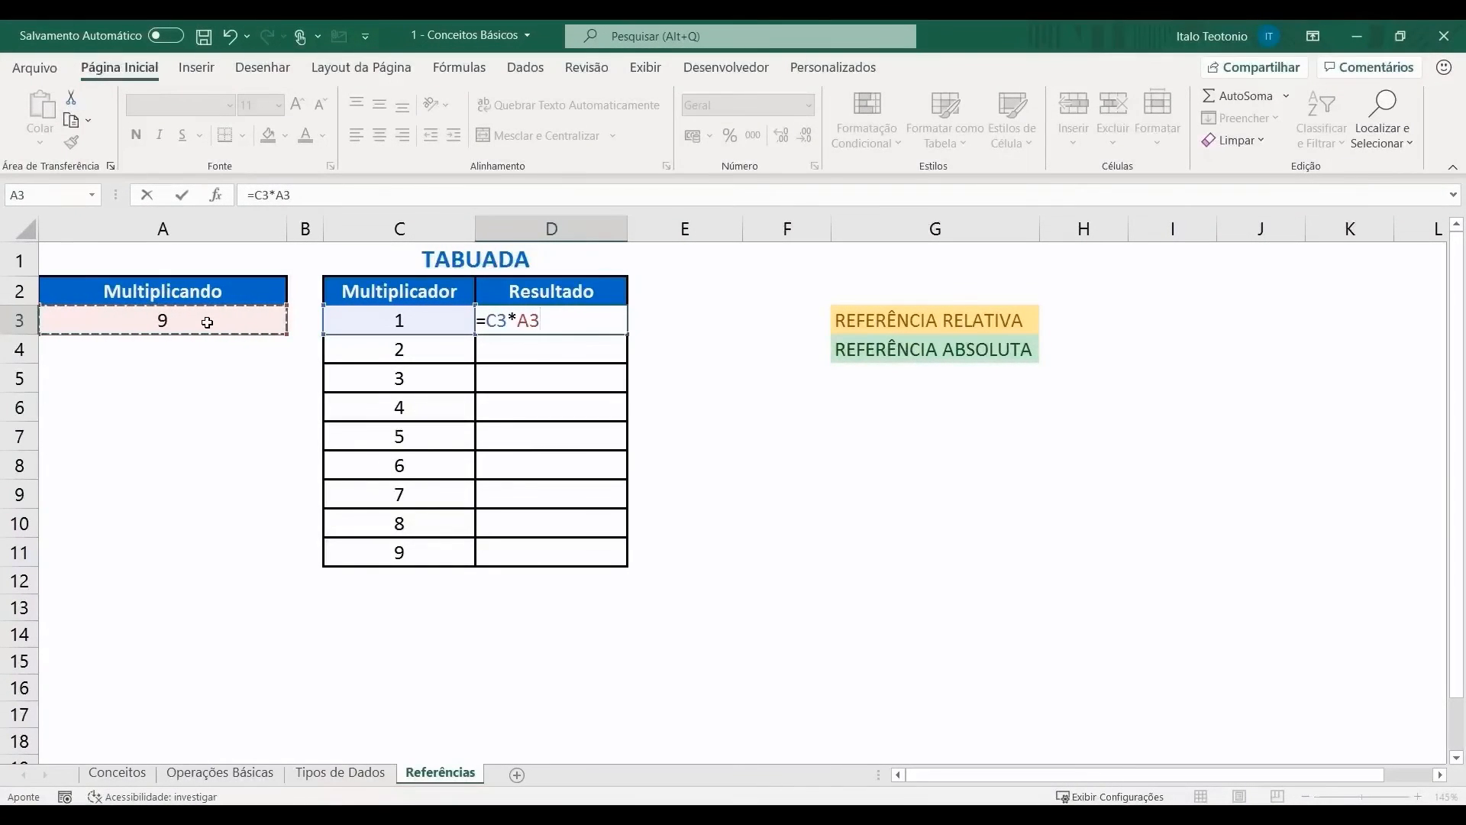
pyautogui.press('Return')
# Step: Fill D3's =C3*A3 formula down through D11
pyautogui.click(569, 321)
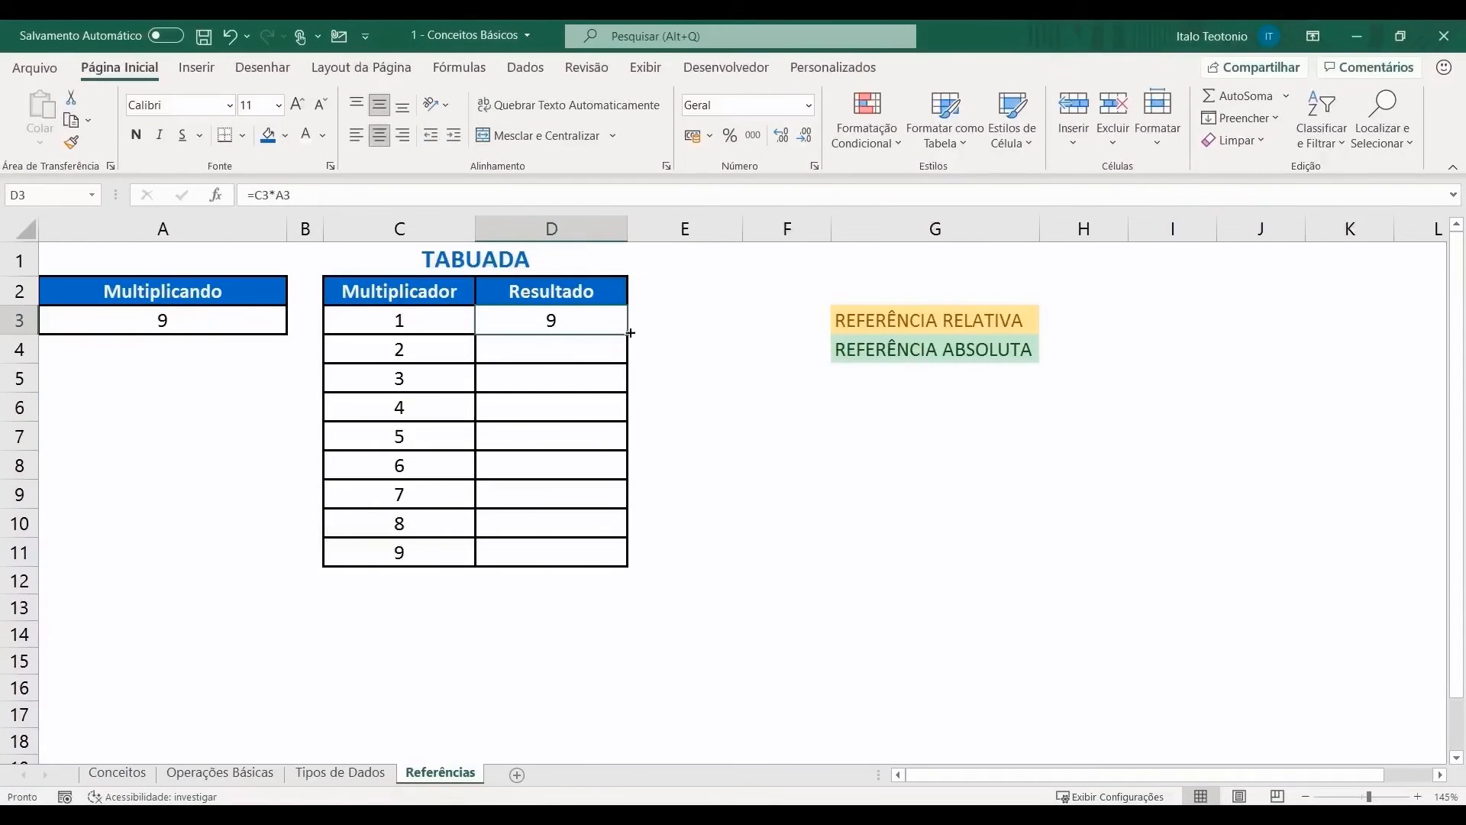
pyautogui.doubleClick(631, 327)
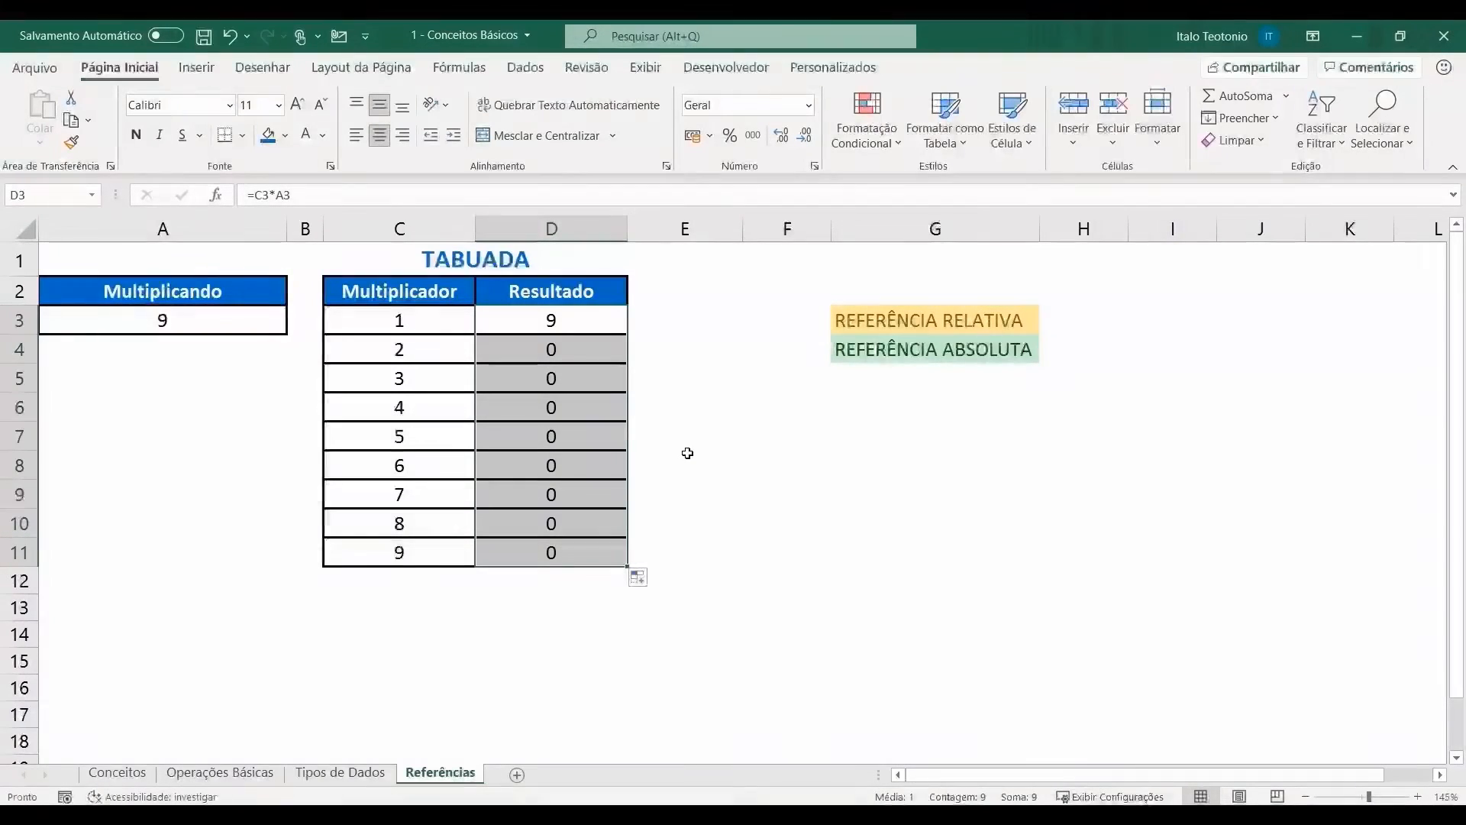
pyautogui.click(713, 330)
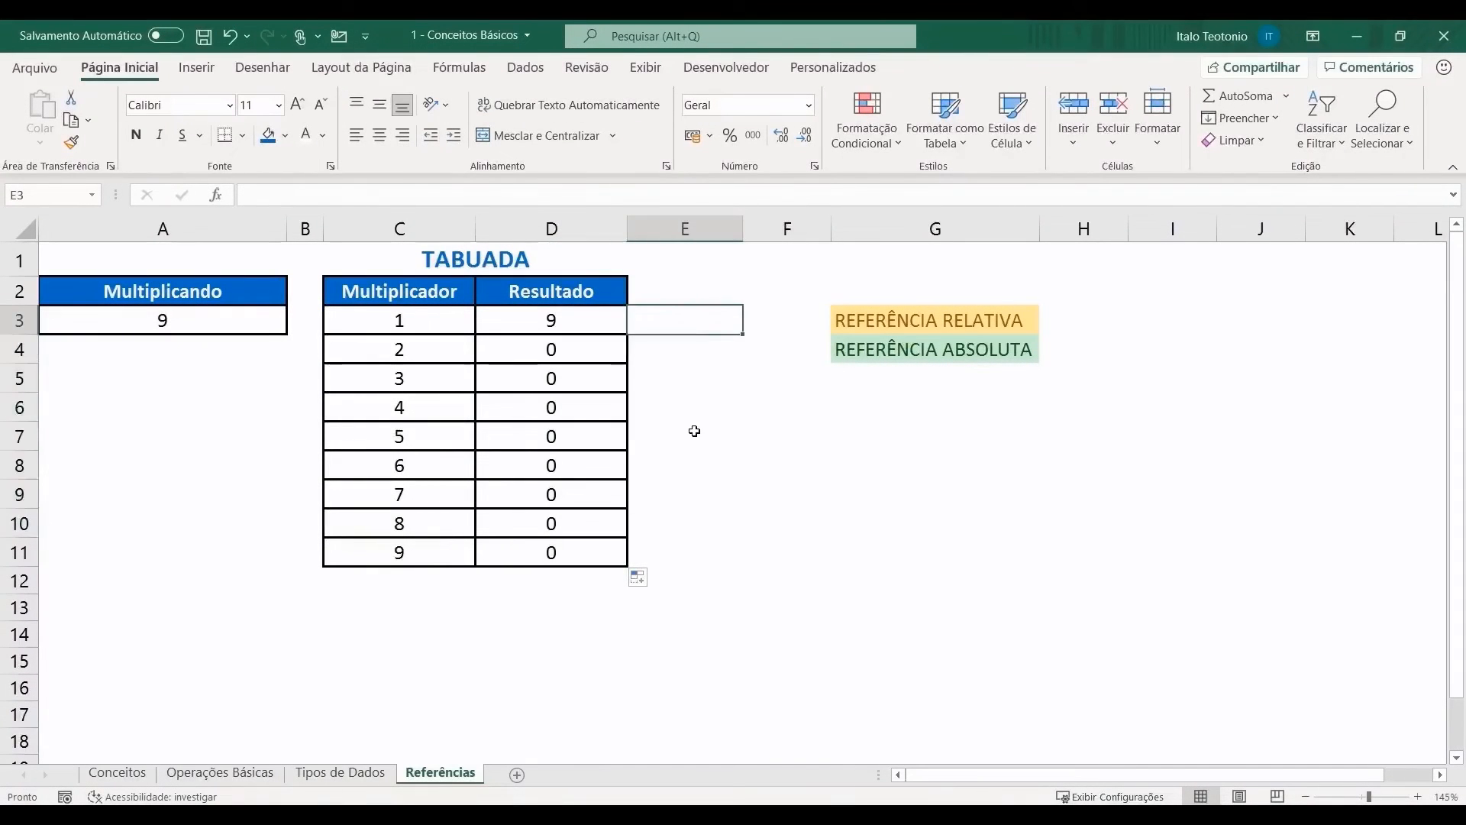
# Step: Write the note A3*C3 in E3 beside the table
pyautogui.write('A3*C3')
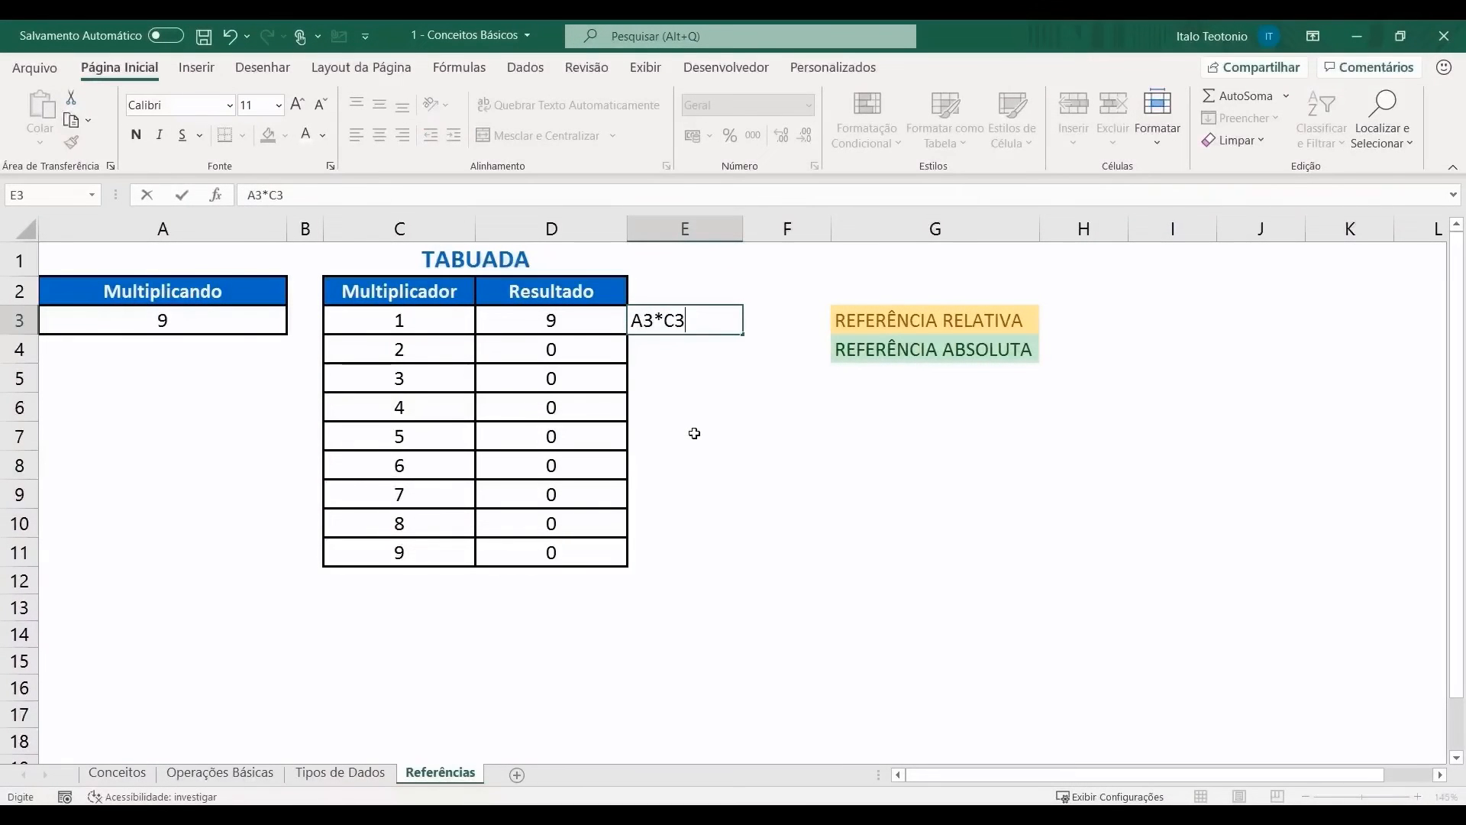
pyautogui.press('Return')
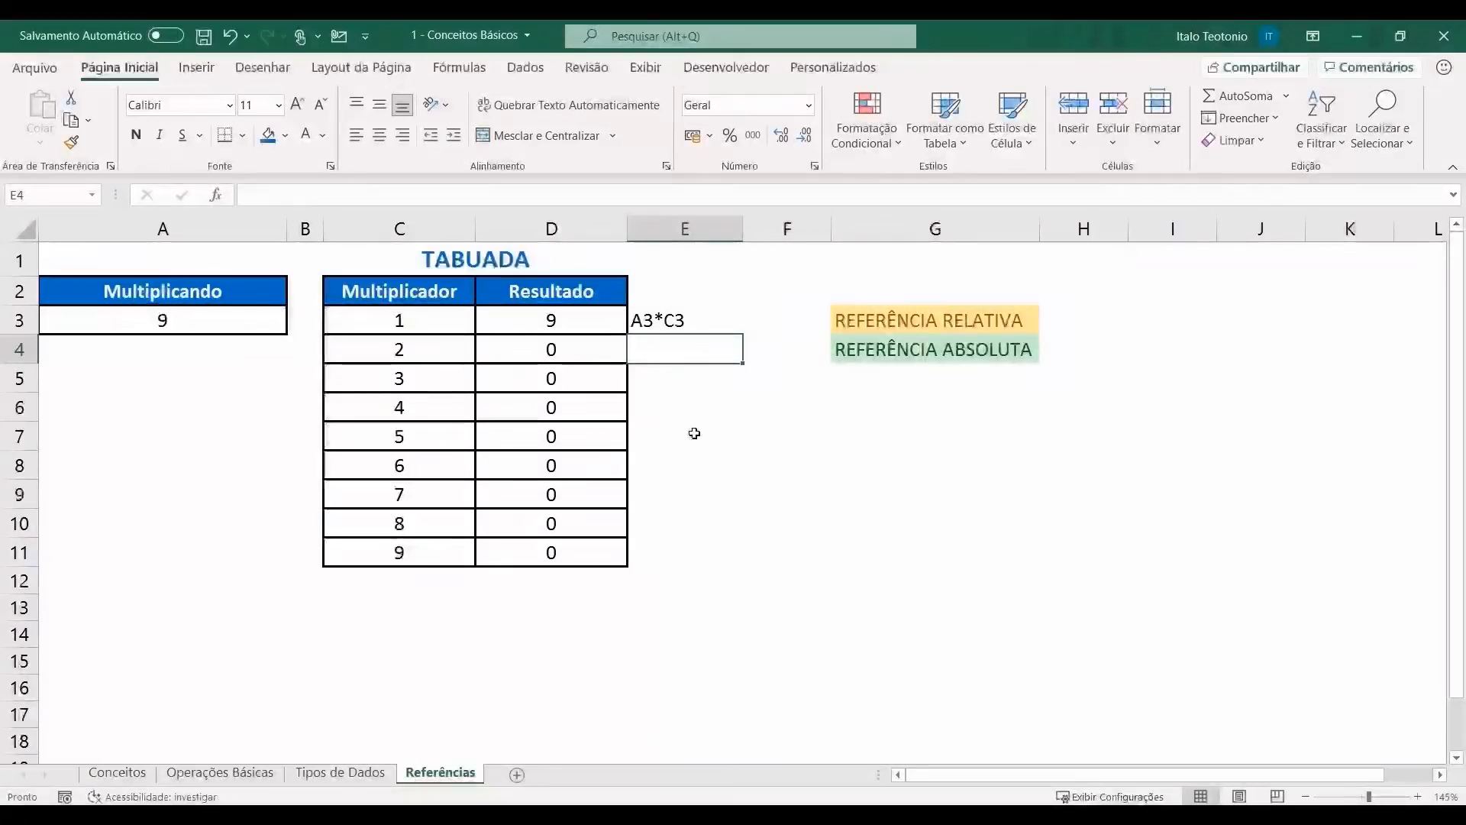
pyautogui.doubleClick(648, 320)
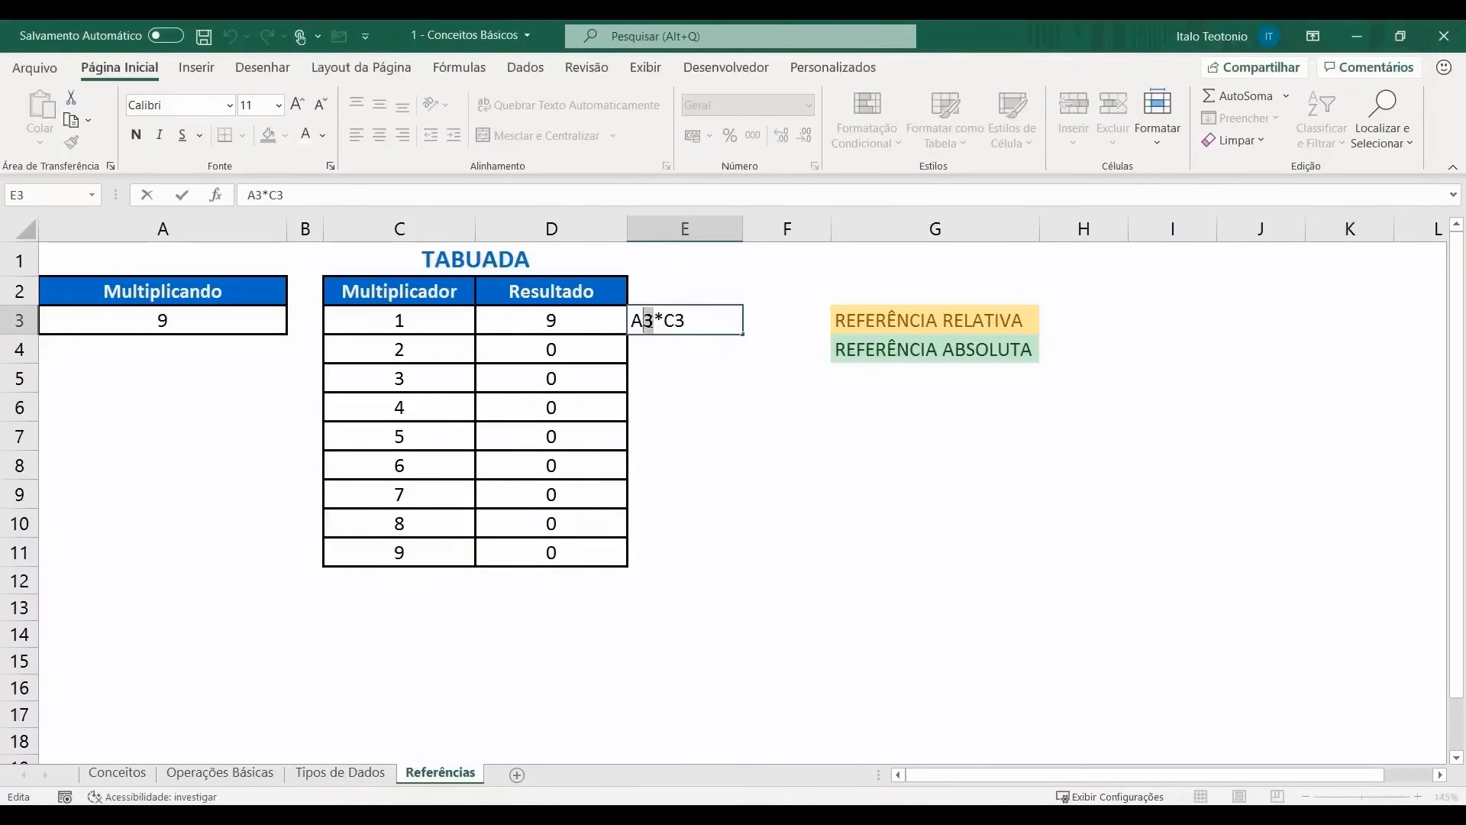
pyautogui.moveTo(674, 320); pyautogui.dragTo(684, 321)
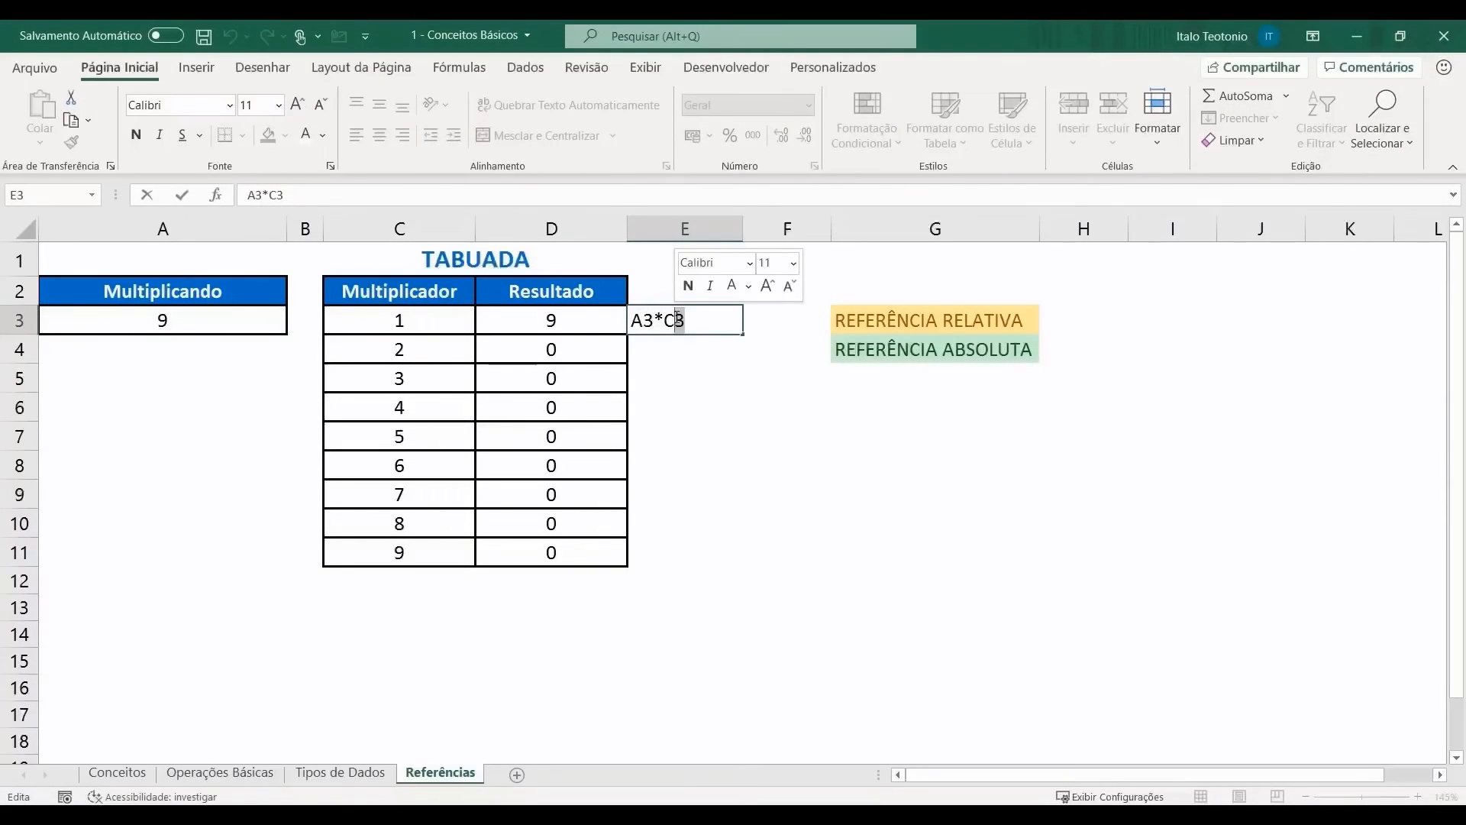
pyautogui.press('Return')
# Step: Add the notes A4*C4 and A5*C5 in E4 and E5
pyautogui.write('A')
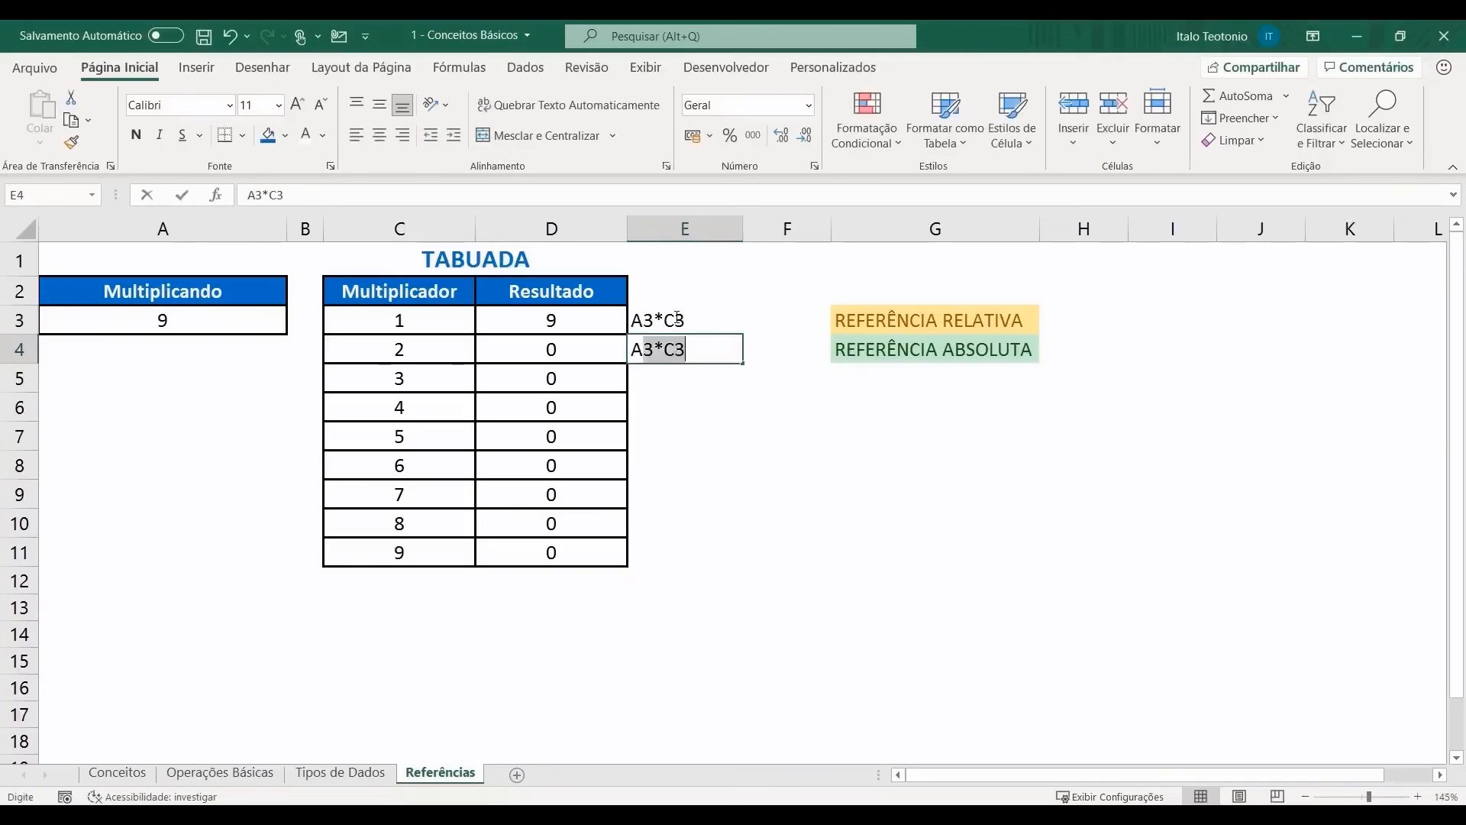
pyautogui.write('4*C4')
pyautogui.press('Return')
pyautogui.click(405, 349)
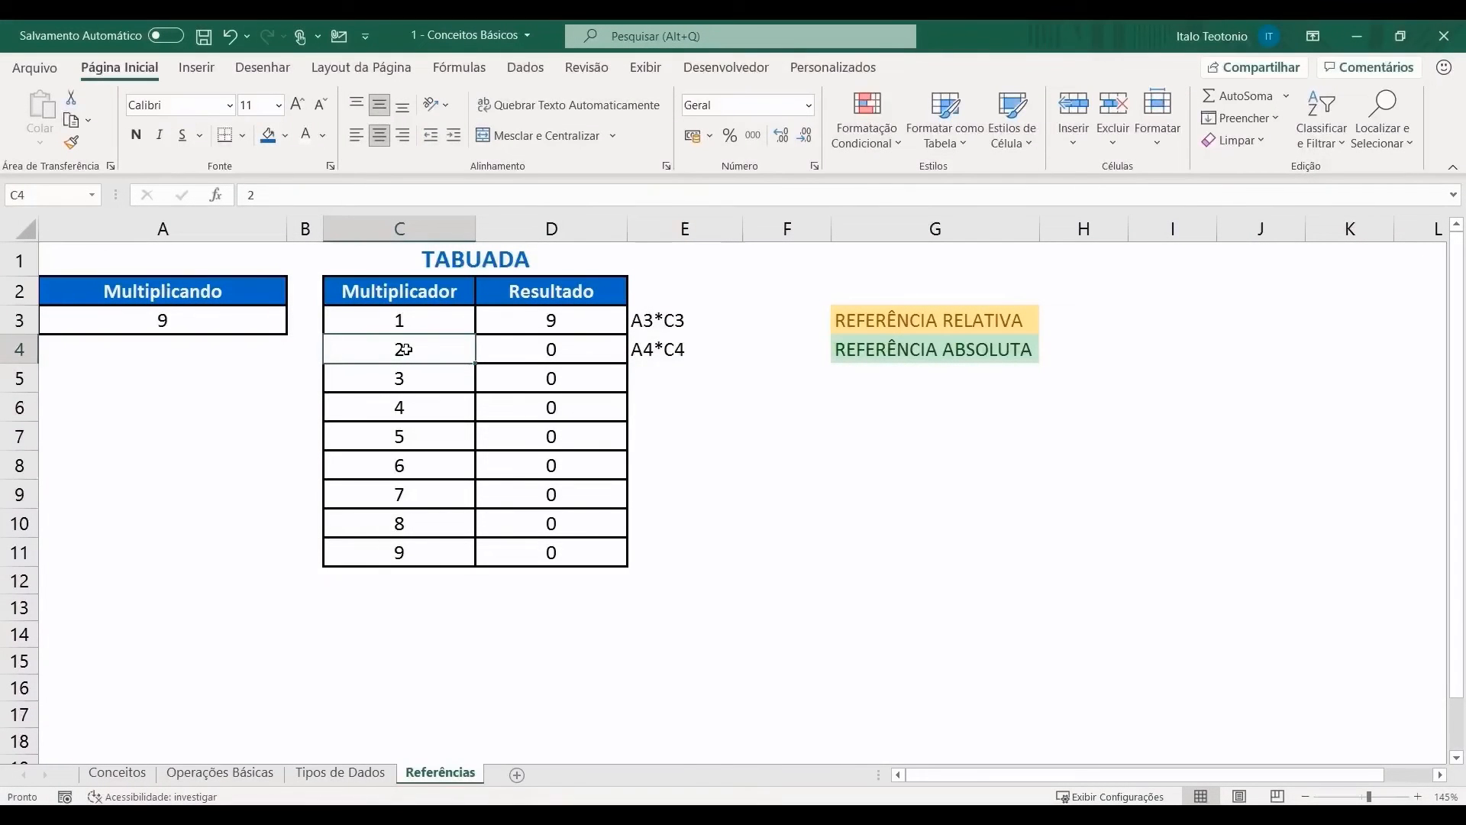
pyautogui.click(193, 342)
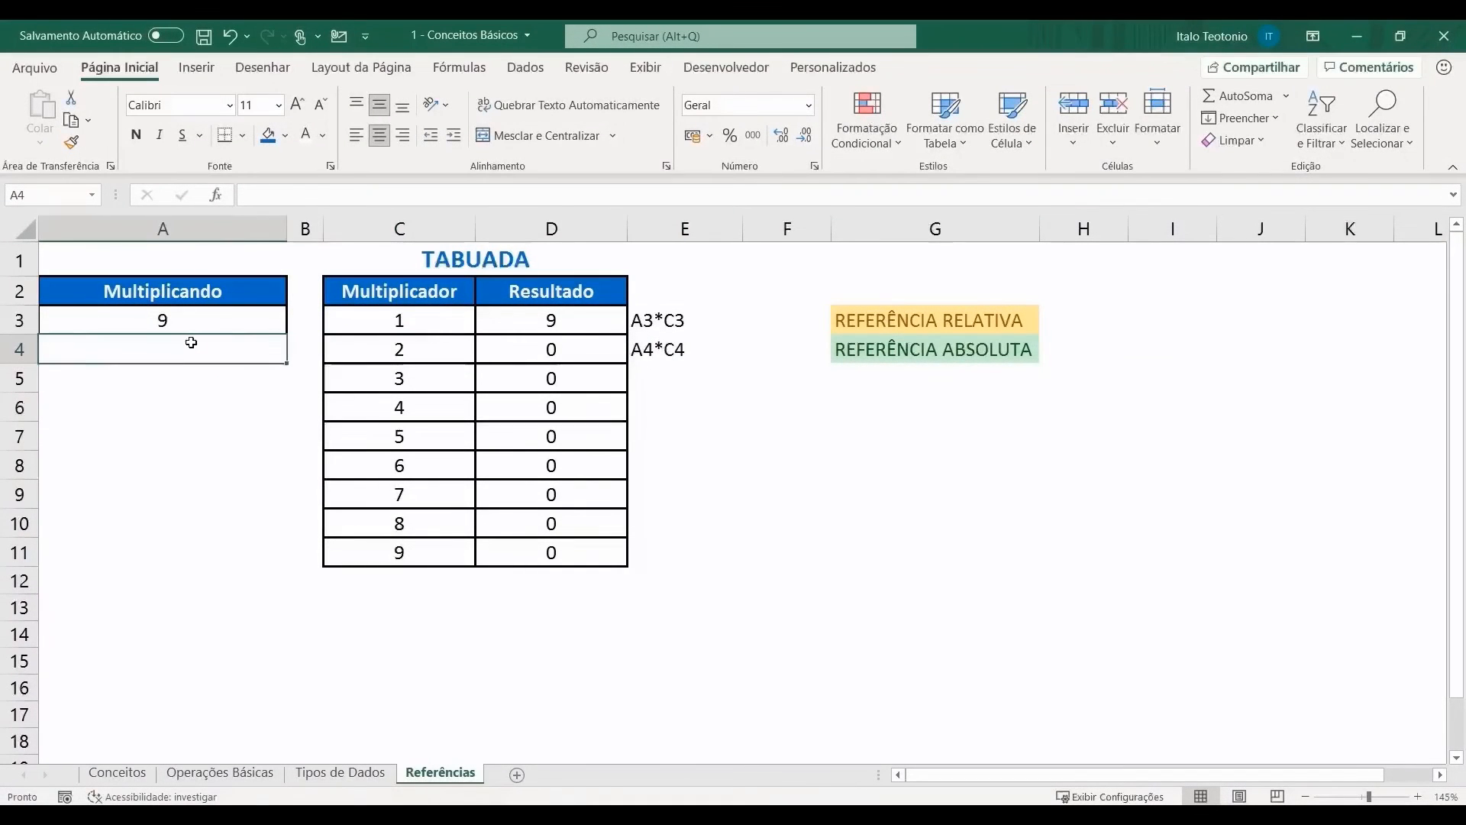
pyautogui.click(669, 378)
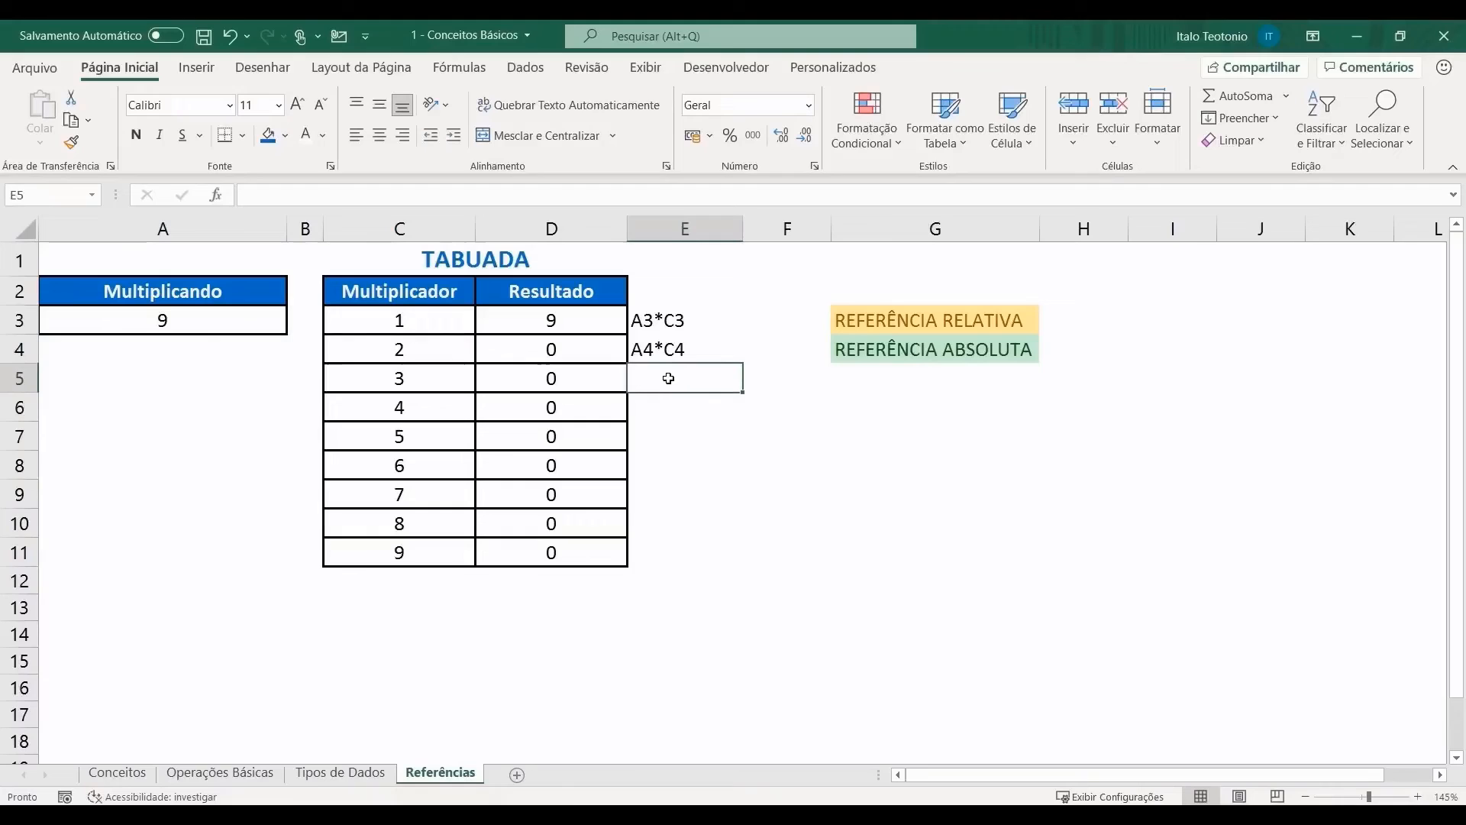
pyautogui.write('A5')
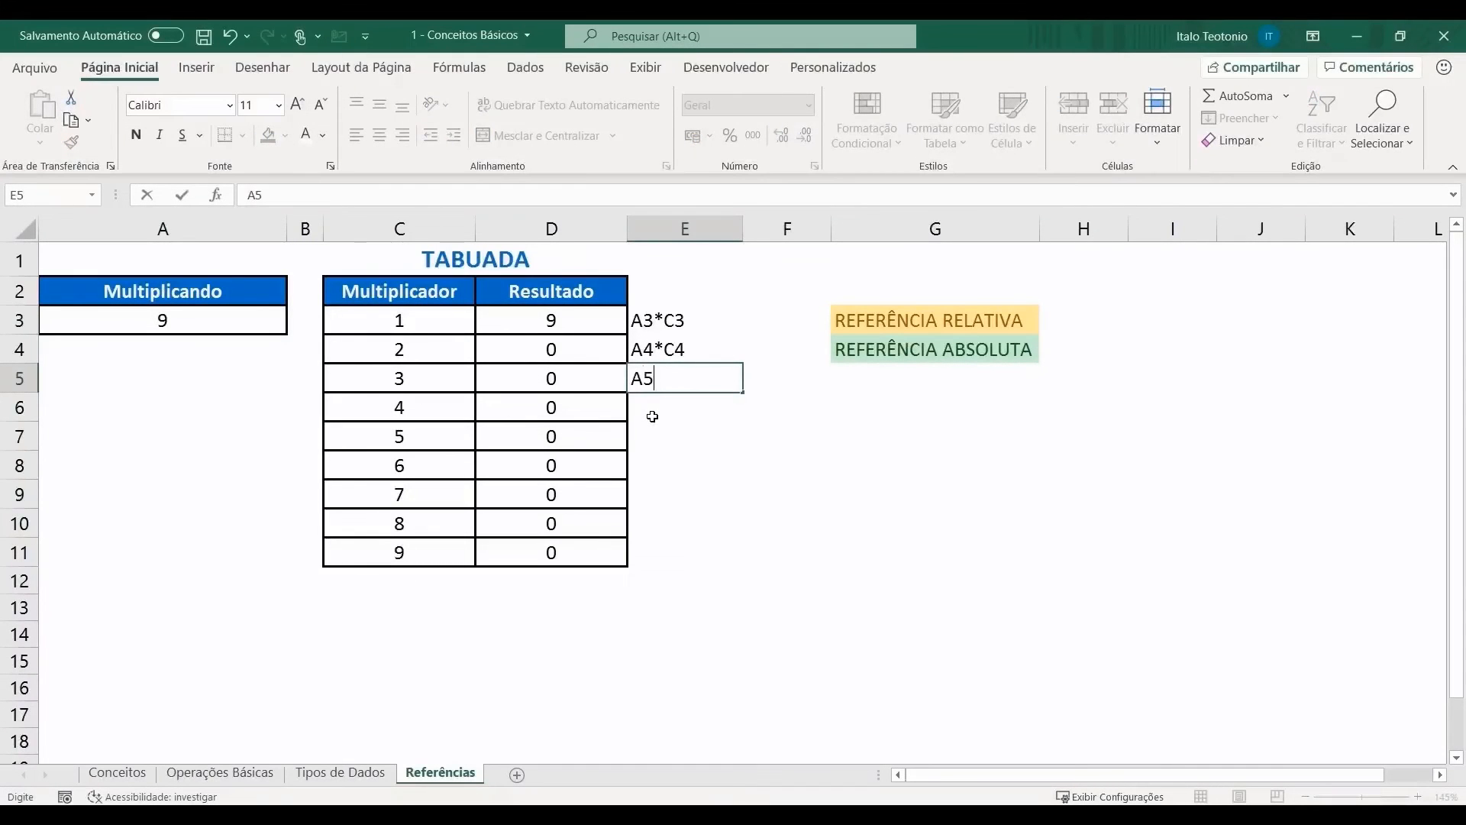
pyautogui.write('*C5')
pyautogui.press('Return')
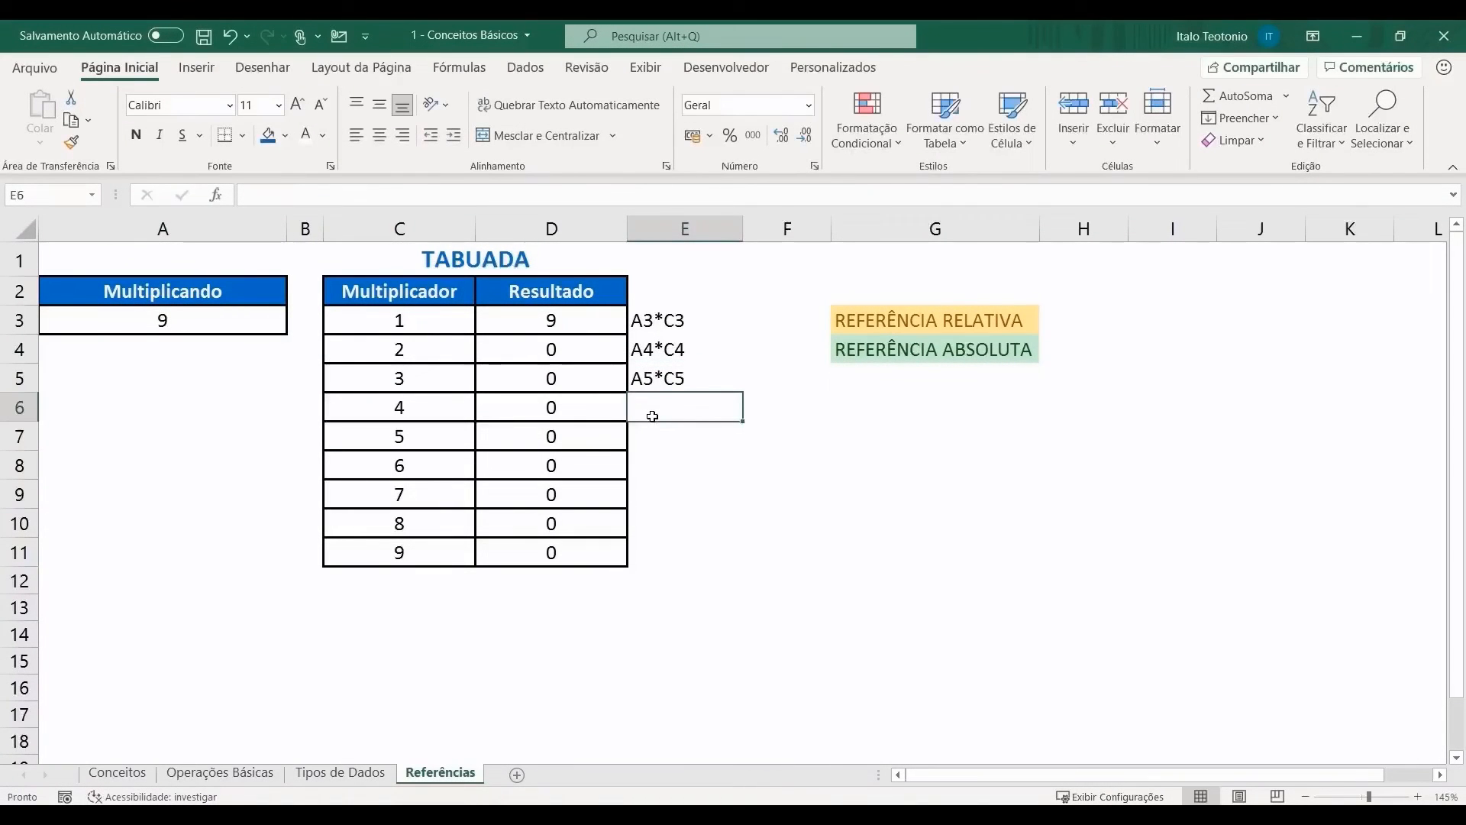
# Step: Review the A3 reference in the E3 note, then clear Resultado cells D3:D11
pyautogui.doubleClick(653, 320)
pyautogui.doubleClick(654, 320)
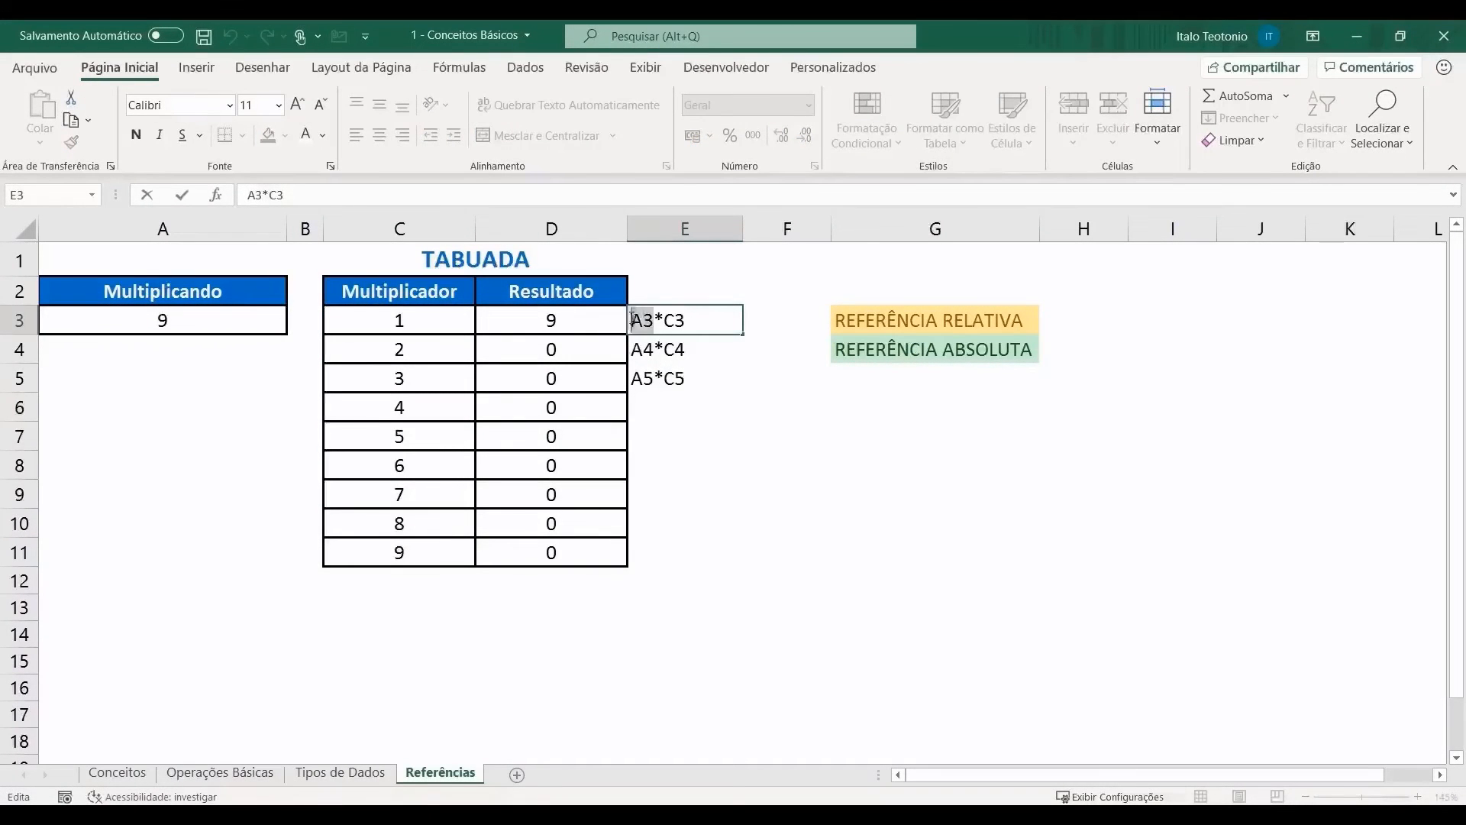
pyautogui.click(613, 479)
pyautogui.click(427, 326)
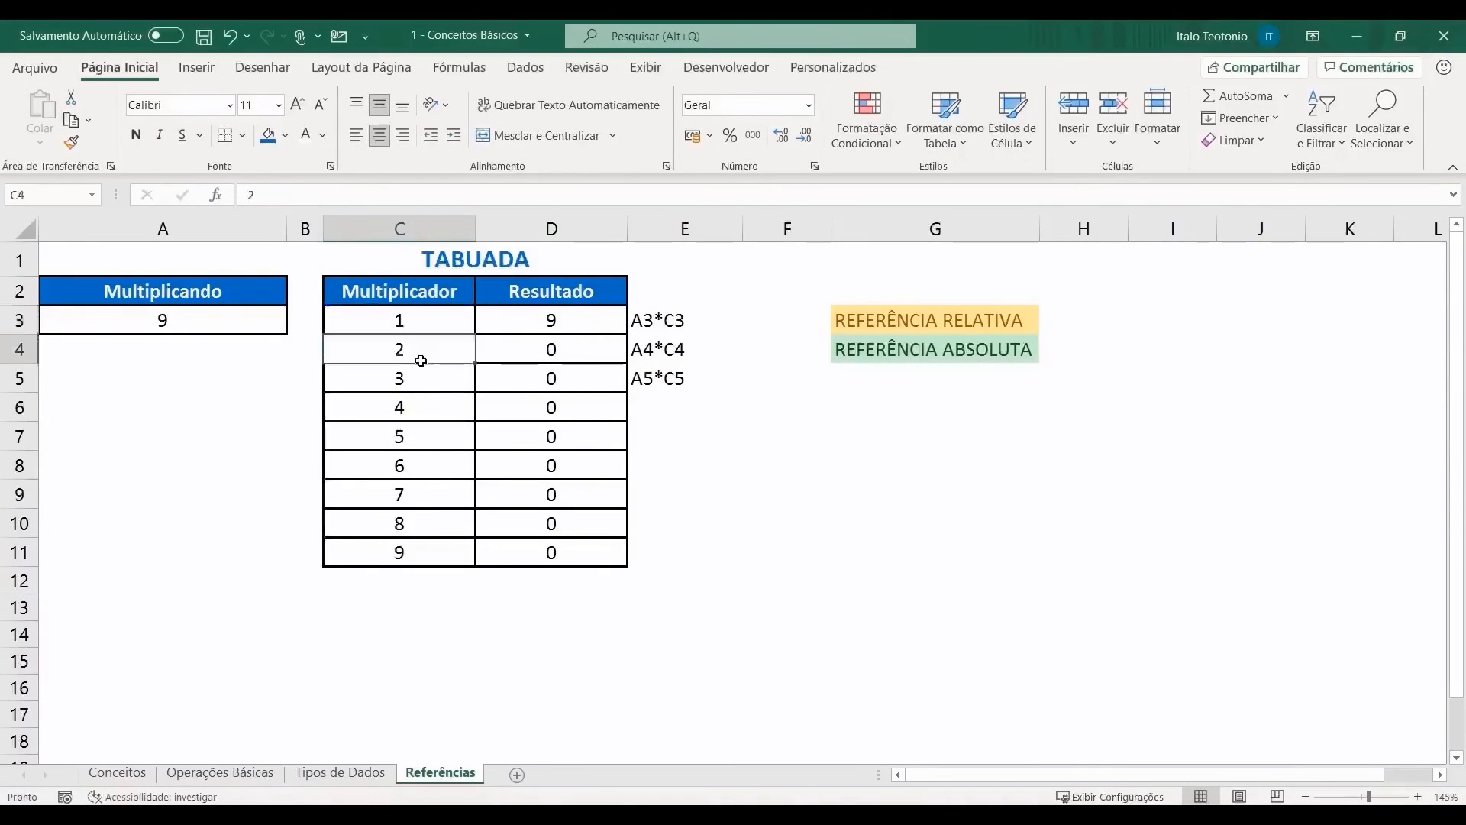
pyautogui.moveTo(593, 321); pyautogui.dragTo(543, 553)
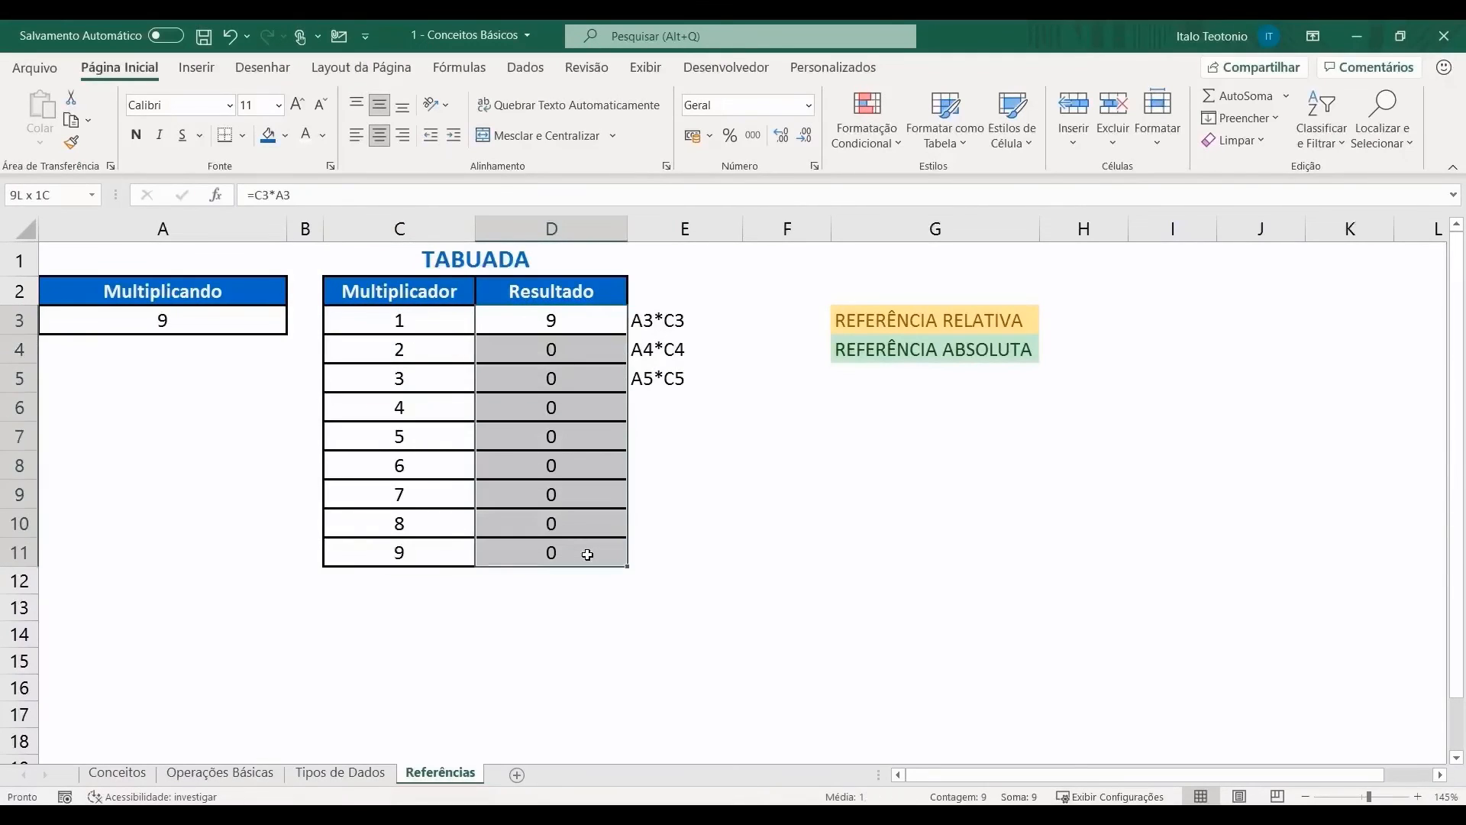
pyautogui.press('Delete')
pyautogui.click(539, 330)
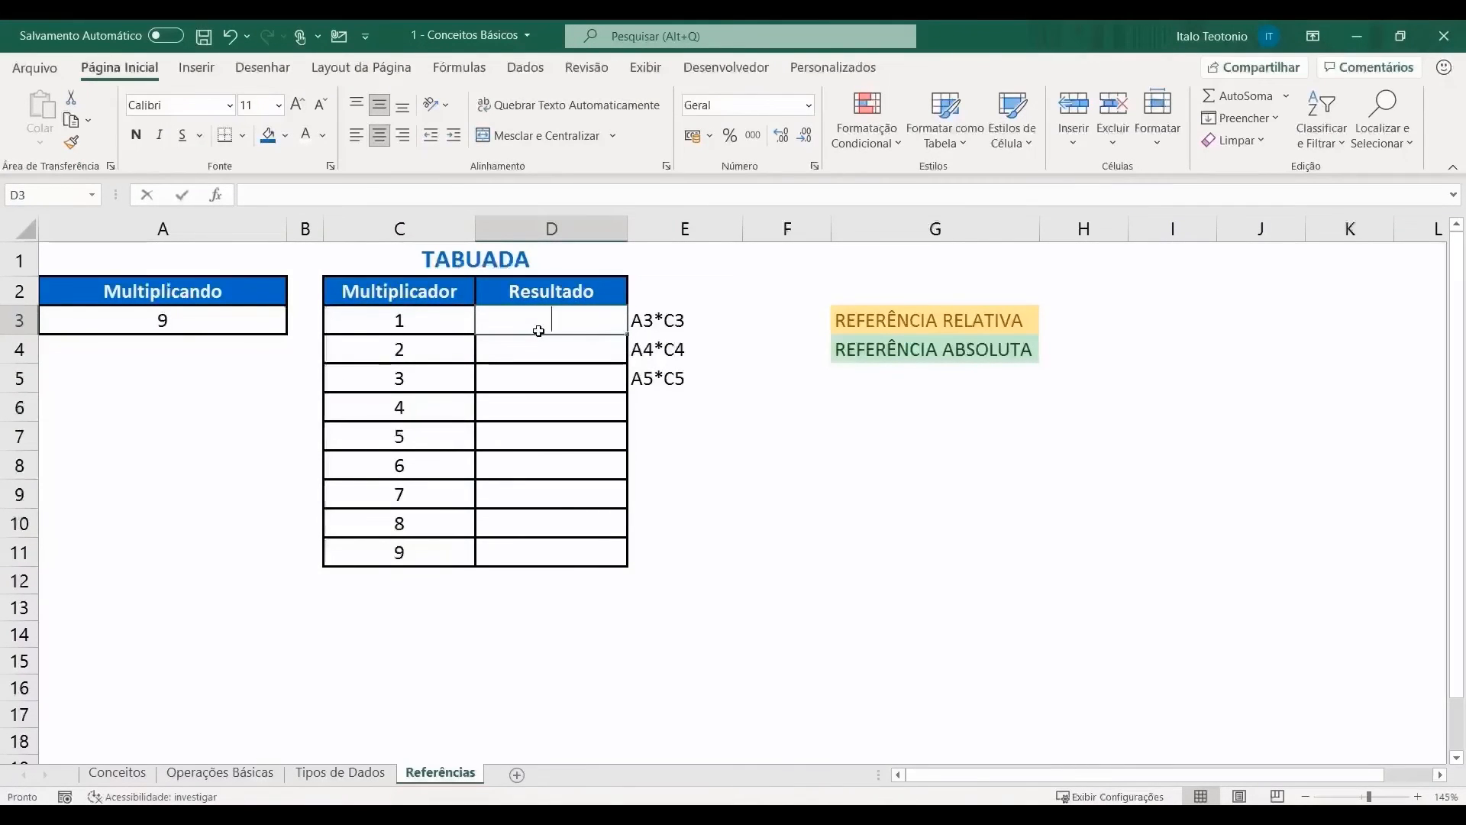
# Step: Enter =$A$3*C3 in D3, using F4 to make A3 absolute
pyautogui.write('=')
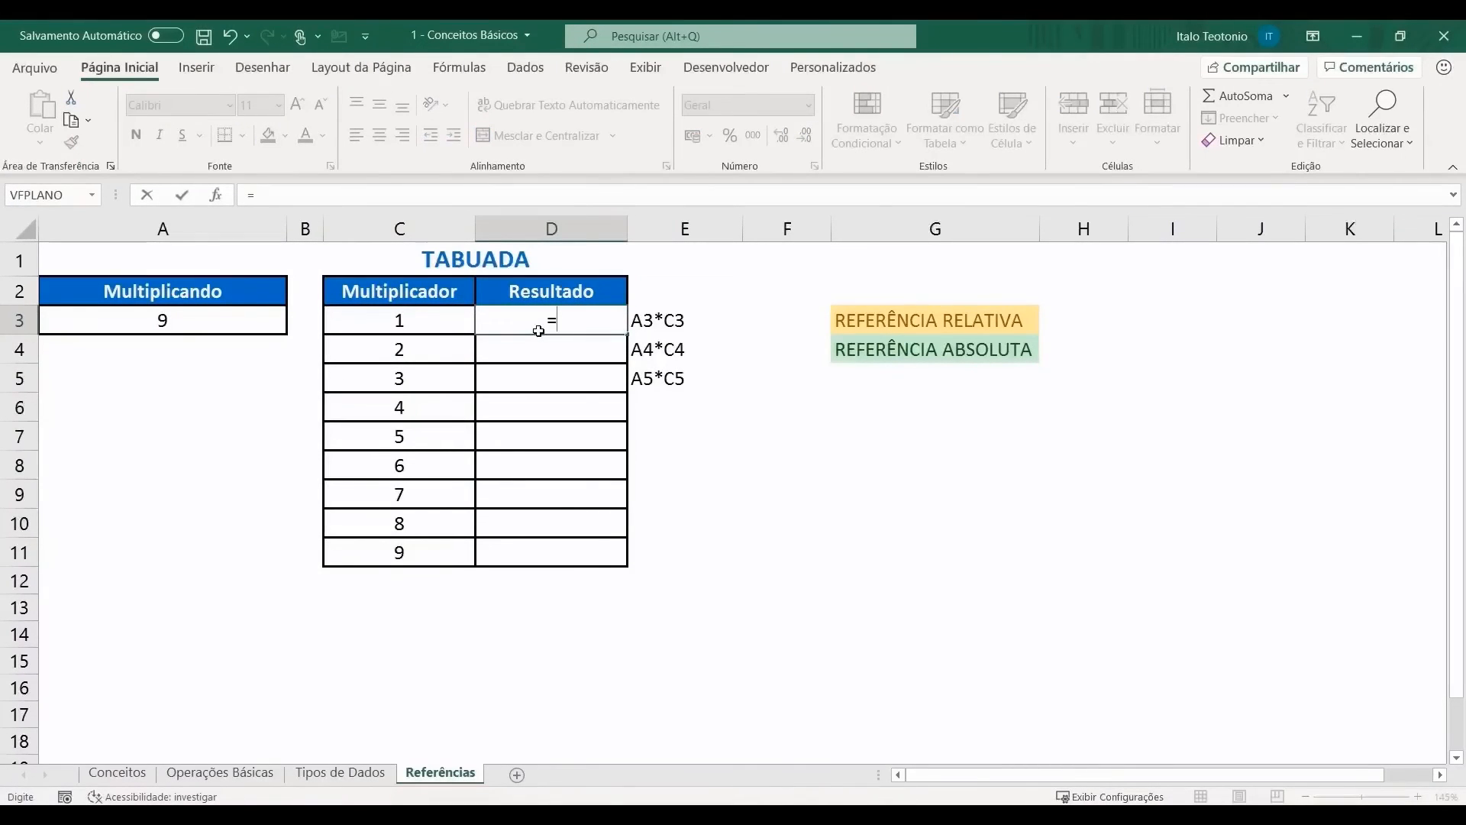
pyautogui.click(206, 317)
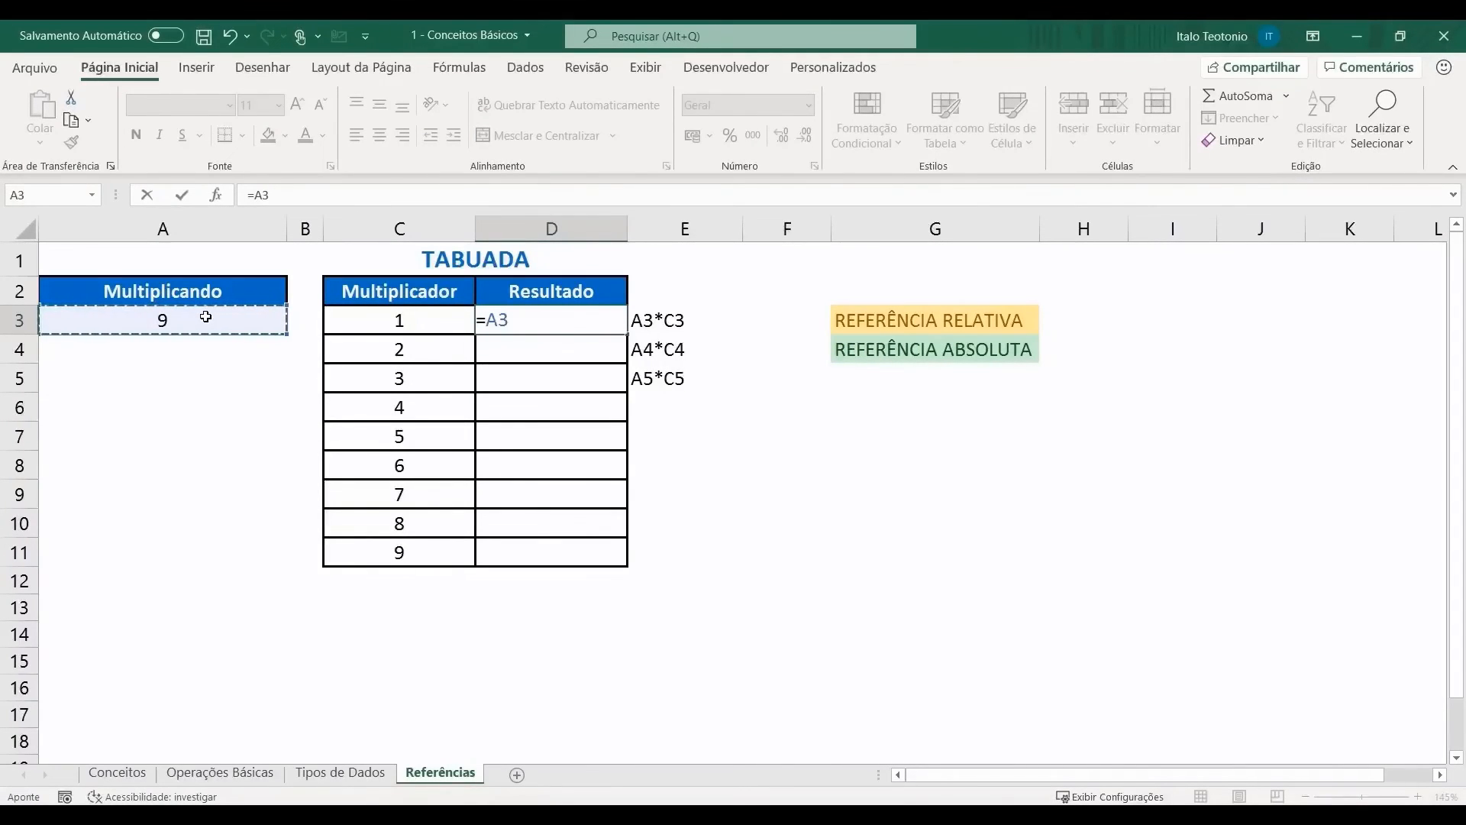
pyautogui.press('F4')
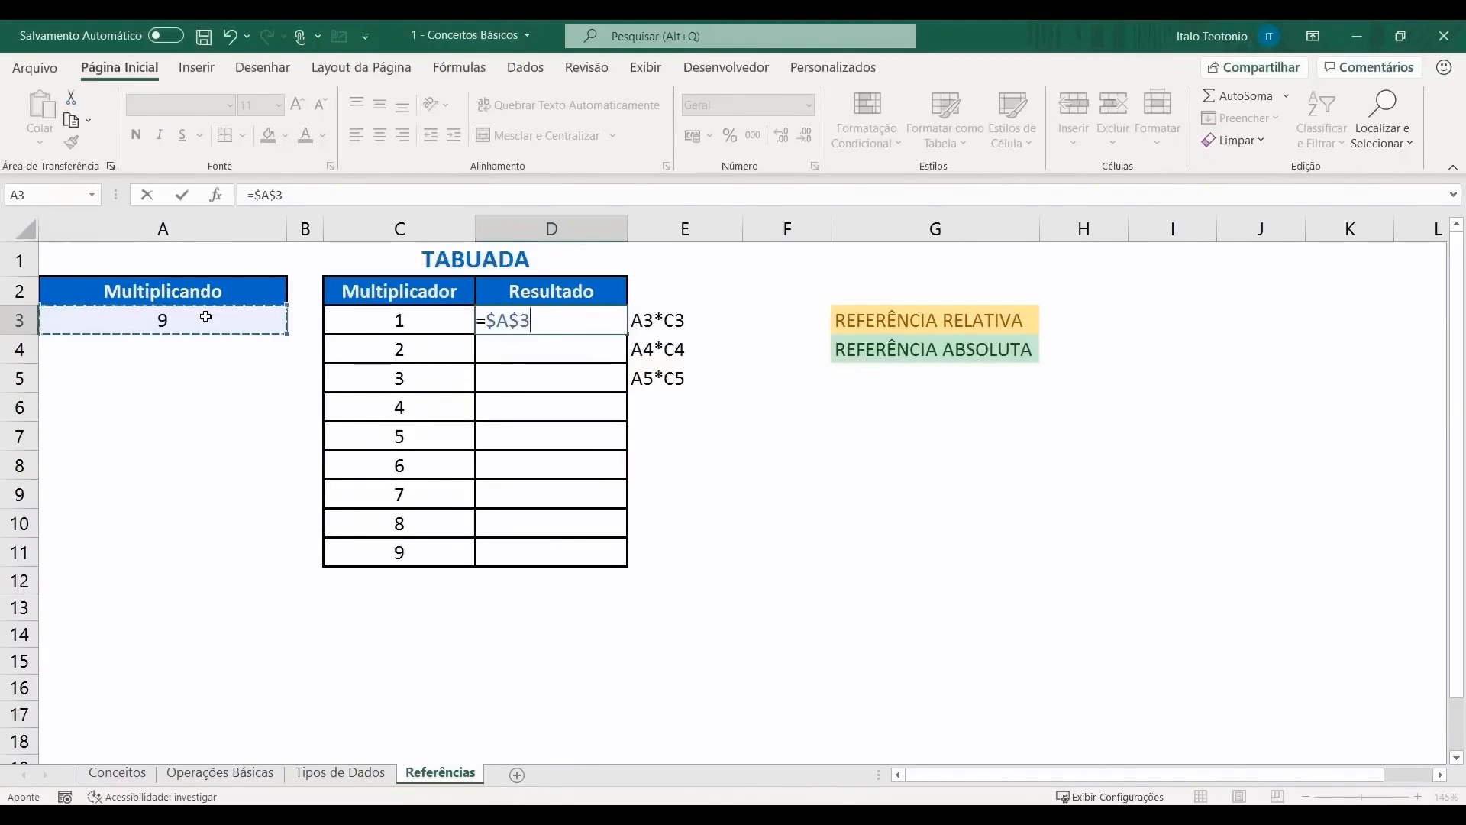
pyautogui.write('*')
pyautogui.click(386, 318)
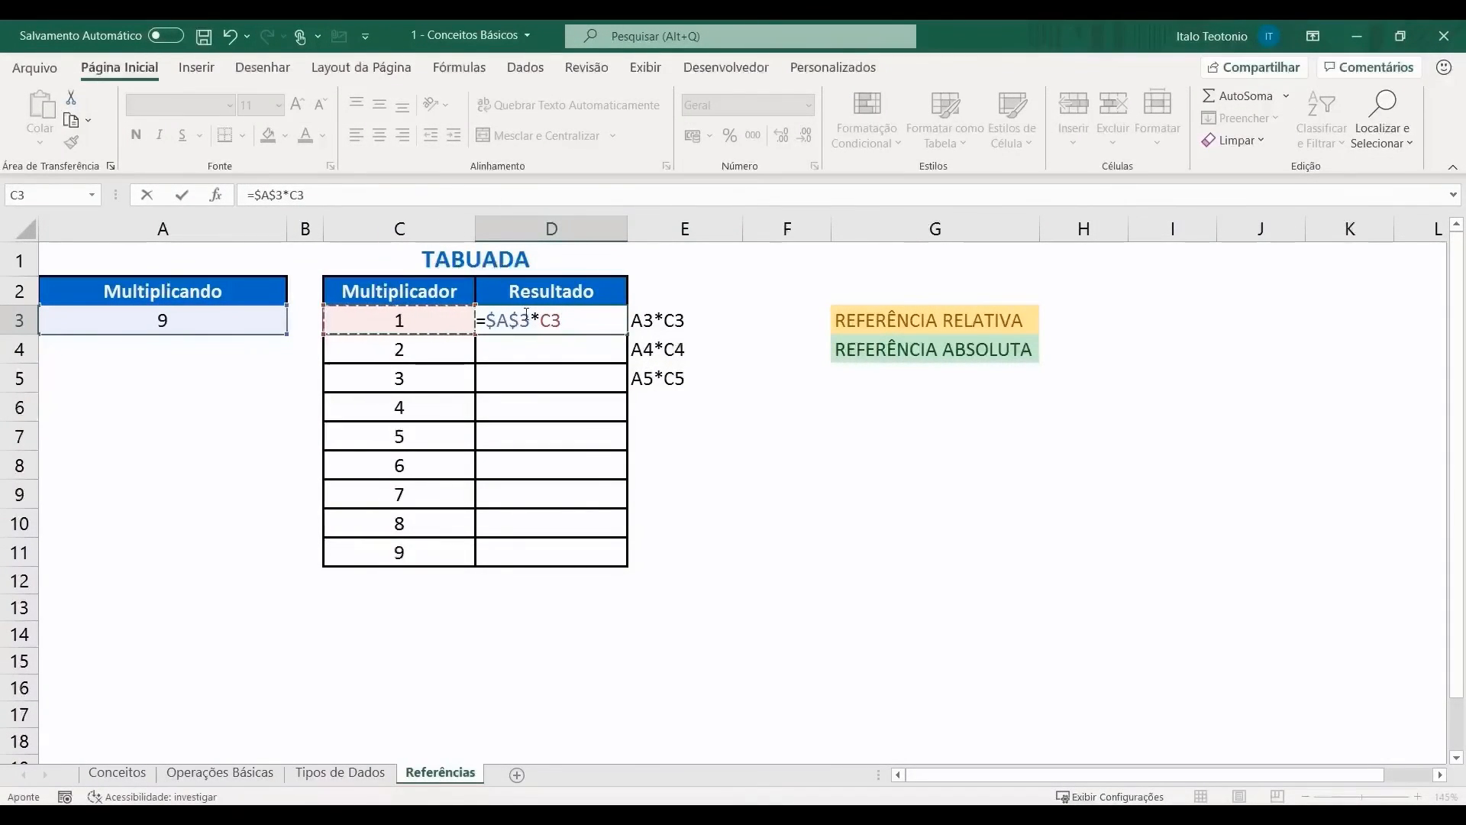
pyautogui.moveTo(531, 319); pyautogui.dragTo(497, 319)
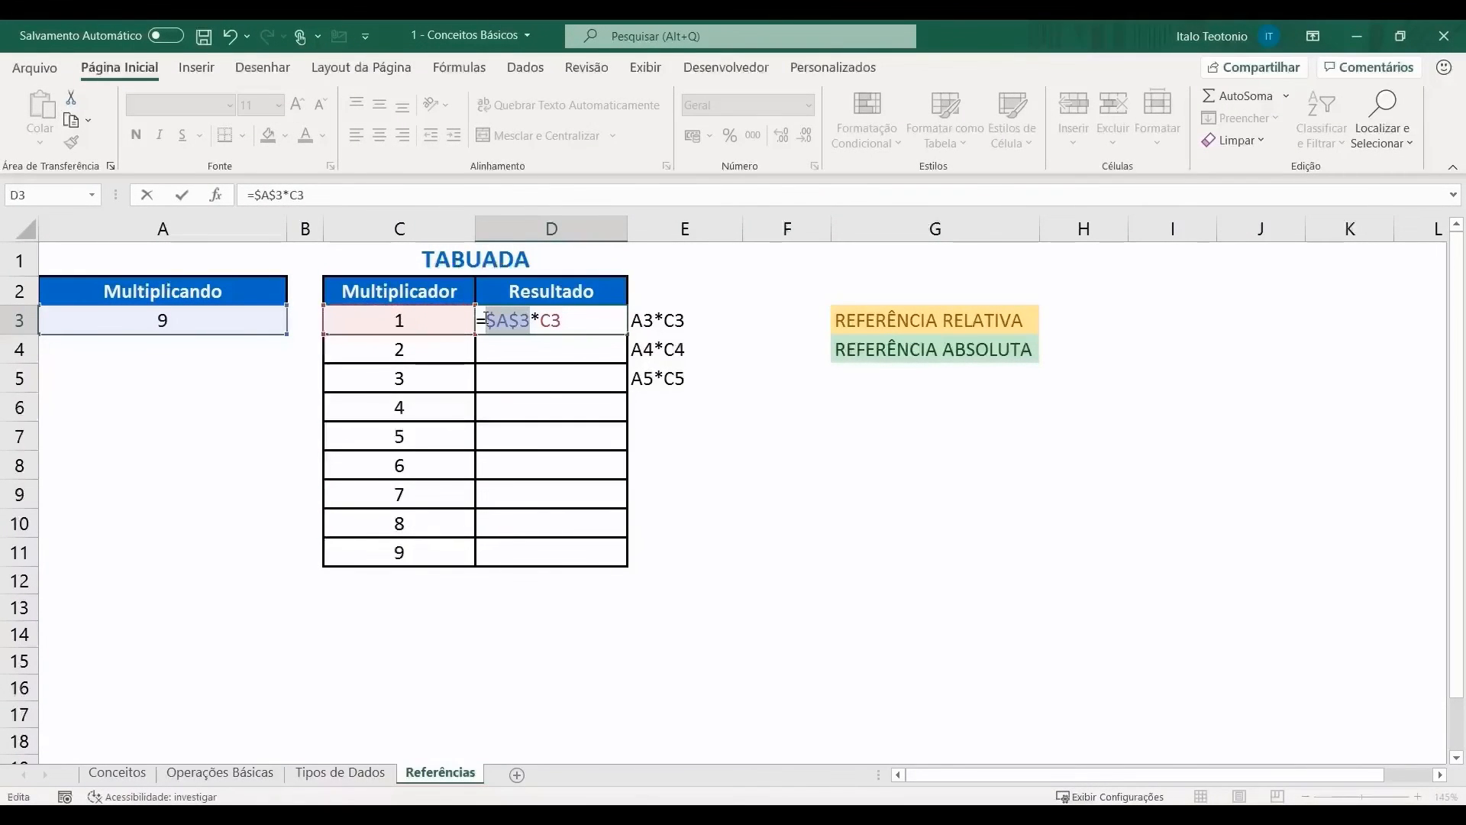
pyautogui.press('Return')
# Step: Fill =$A$3*C3 down to D11 and confirm D8 and D6 keep $A$3
pyautogui.click(550, 321)
pyautogui.moveTo(625, 334); pyautogui.dragTo(629, 567)
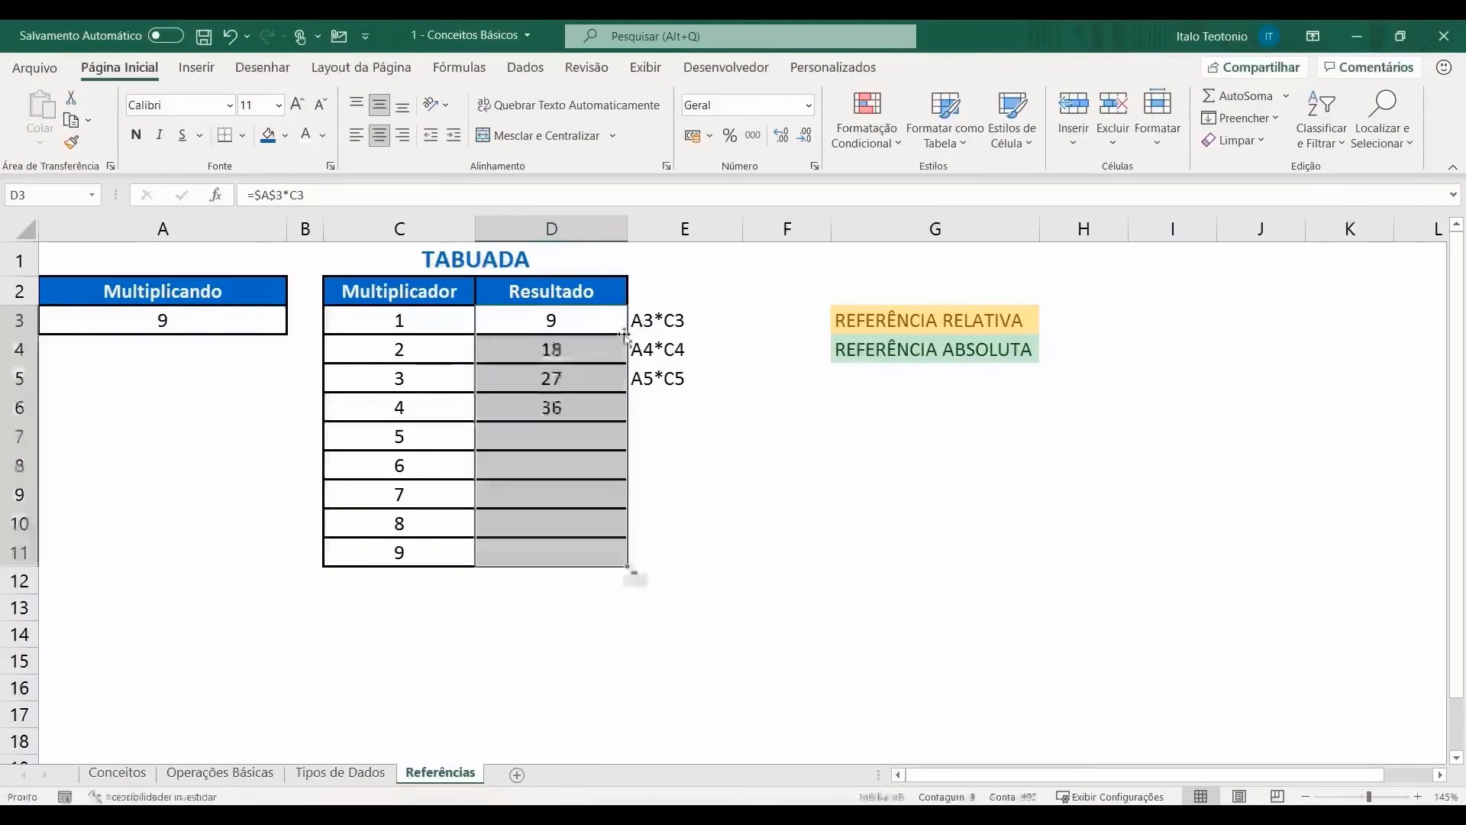
pyautogui.click(543, 409)
pyautogui.doubleClick(542, 466)
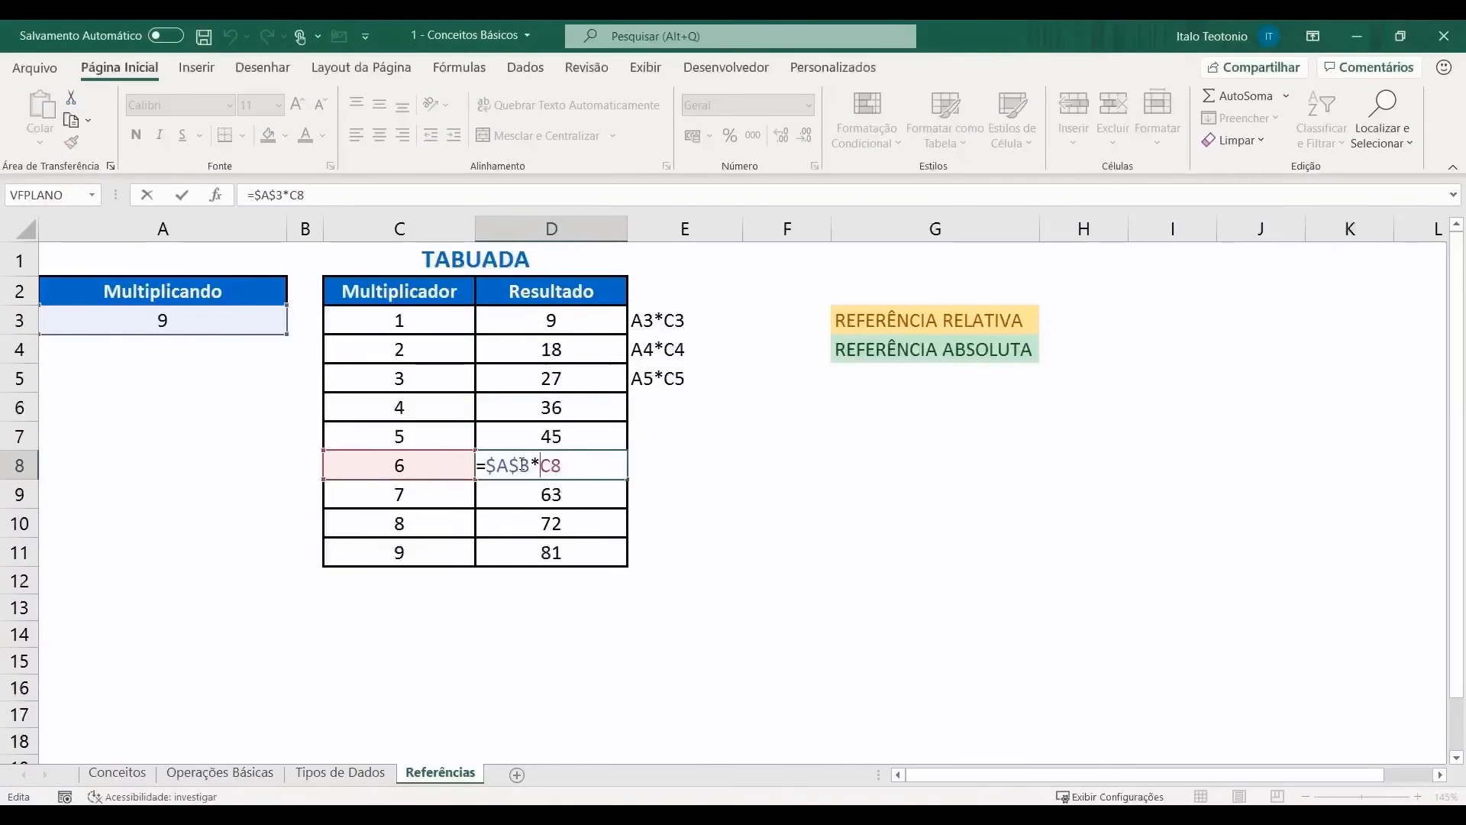
pyautogui.click(548, 407)
pyautogui.doubleClick(550, 408)
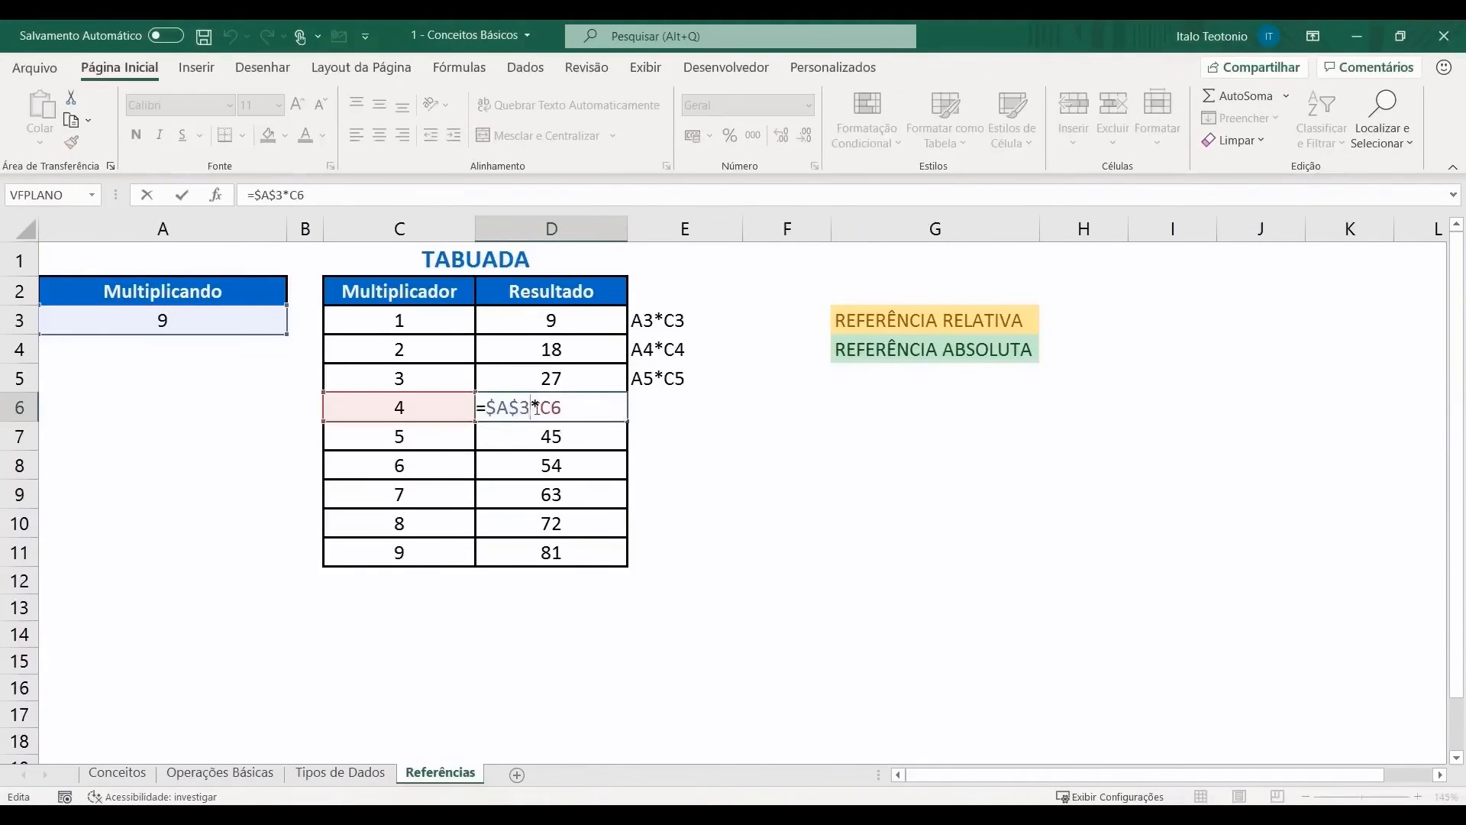
pyautogui.click(241, 320)
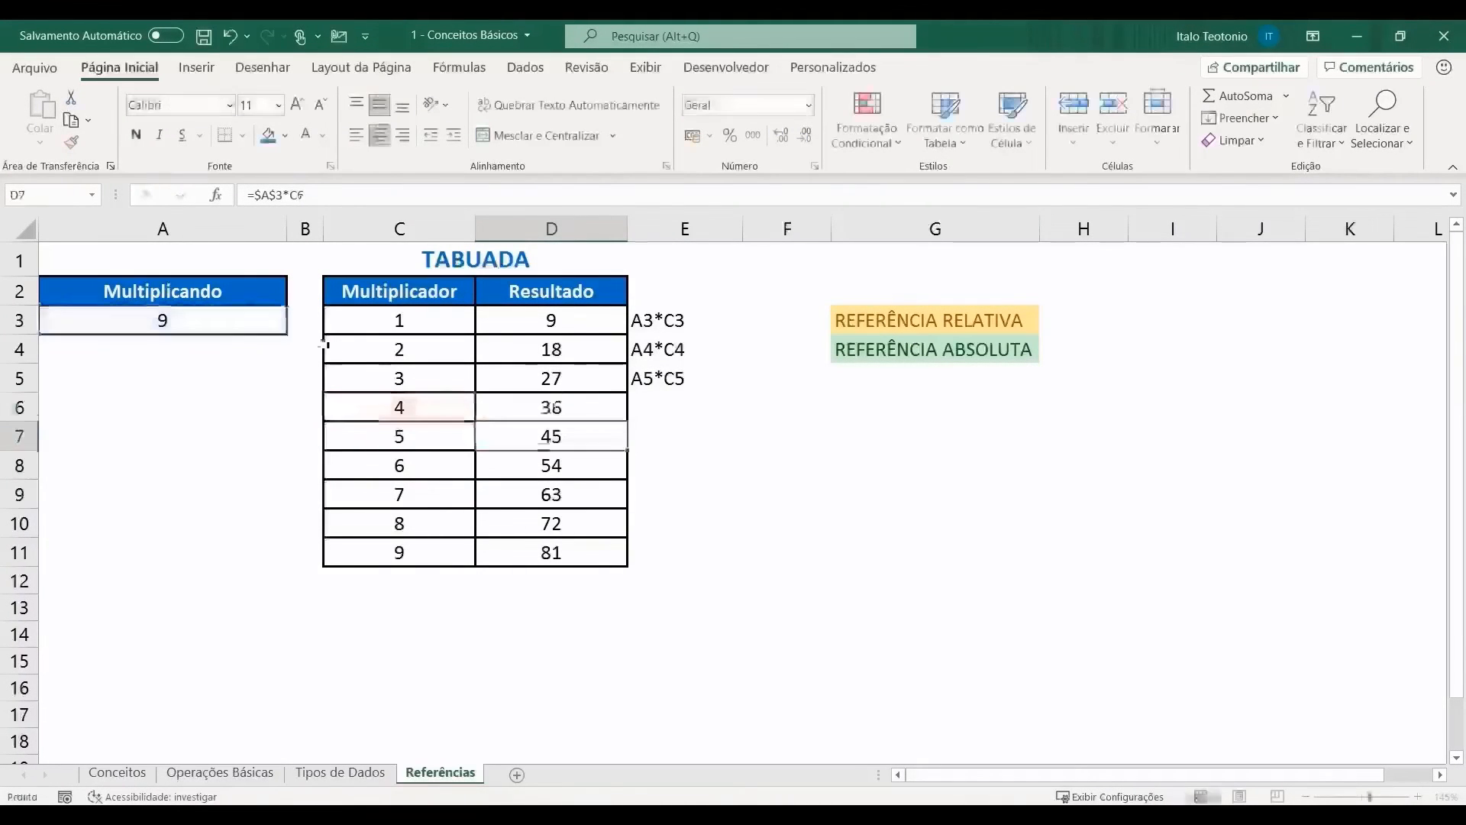
# Step: Change the multiplicando in A3 to 5 and review the recalculated results
pyautogui.write('5')
pyautogui.press('Return')
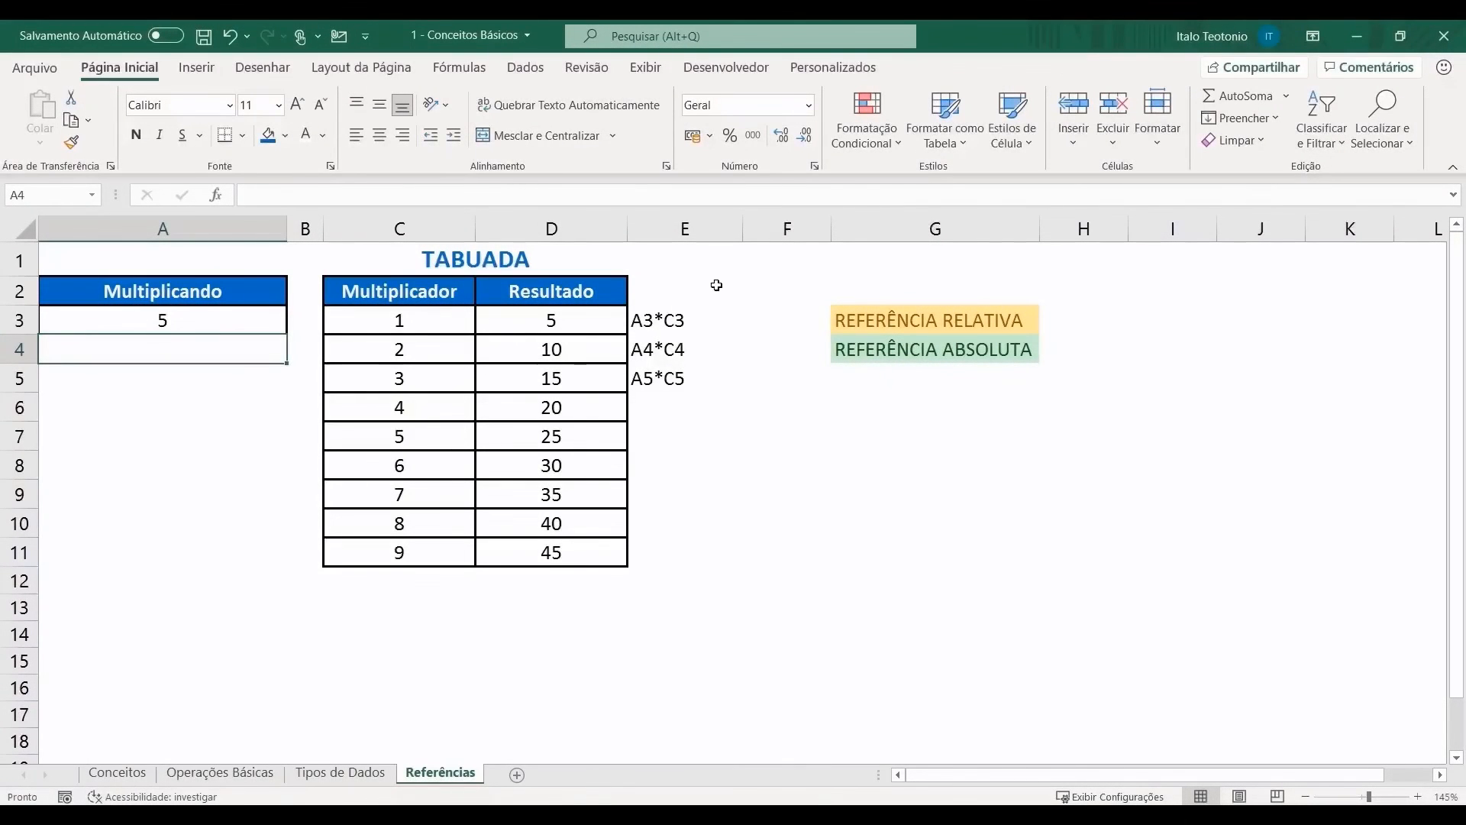
pyautogui.click(450, 328)
pyautogui.click(439, 348)
pyautogui.click(438, 377)
pyautogui.click(434, 403)
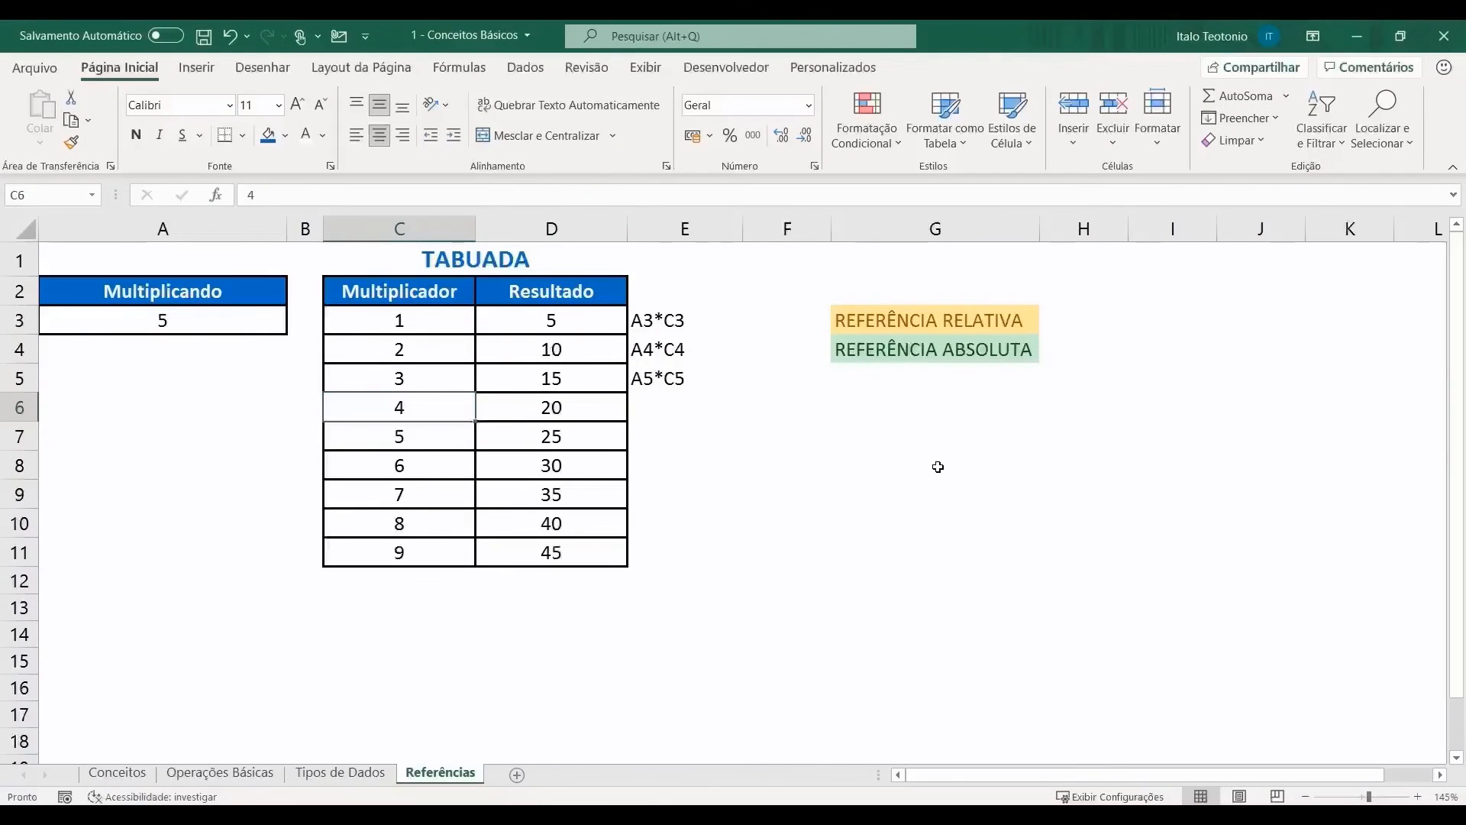
pyautogui.click(170, 320)
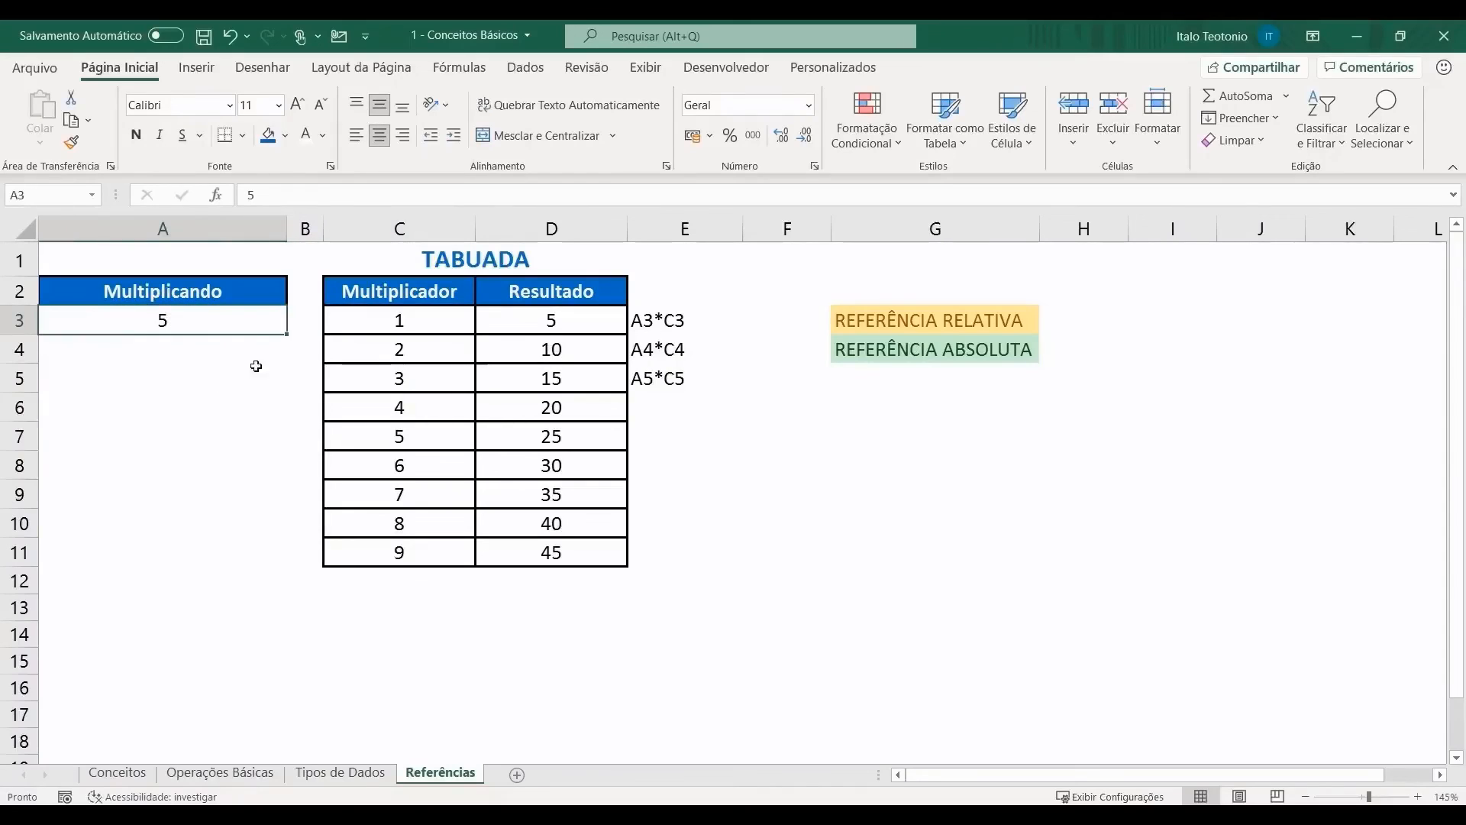